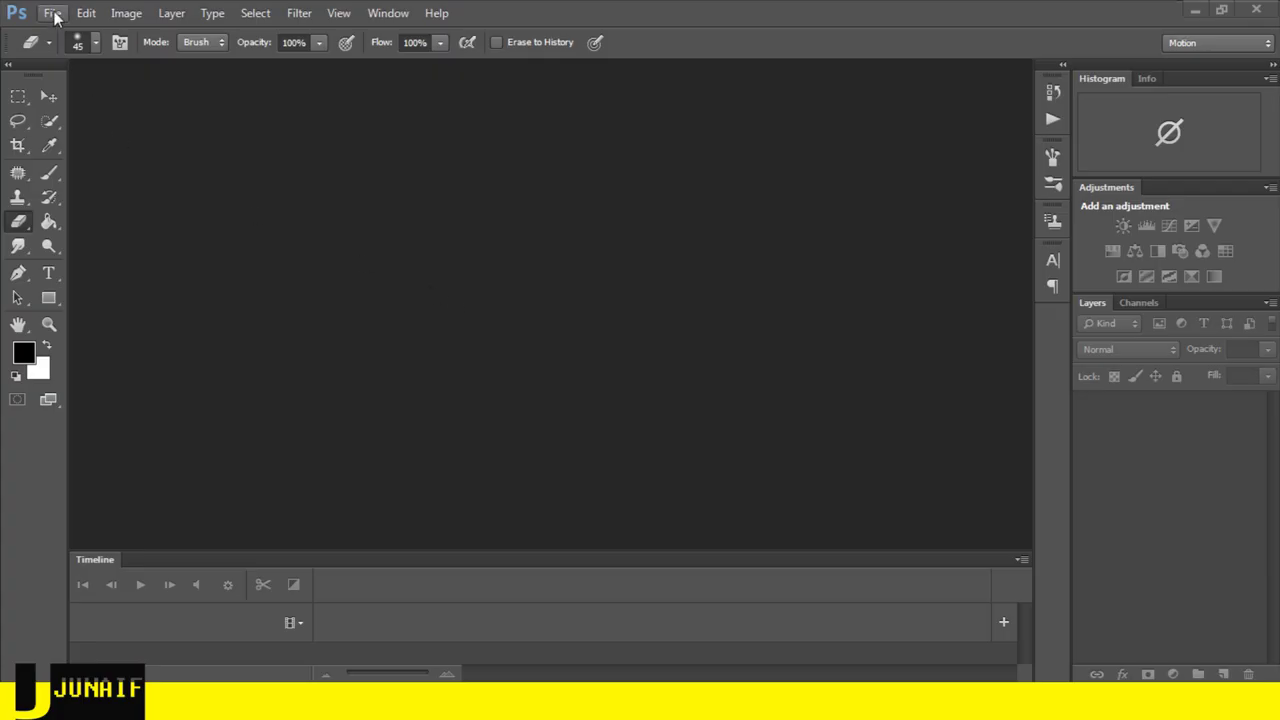
- Open the cloud-sea photo jakub-kriz-kN9hEKBPJh0-unsplash.jpg from disk
click(52, 13)
click(83, 48)
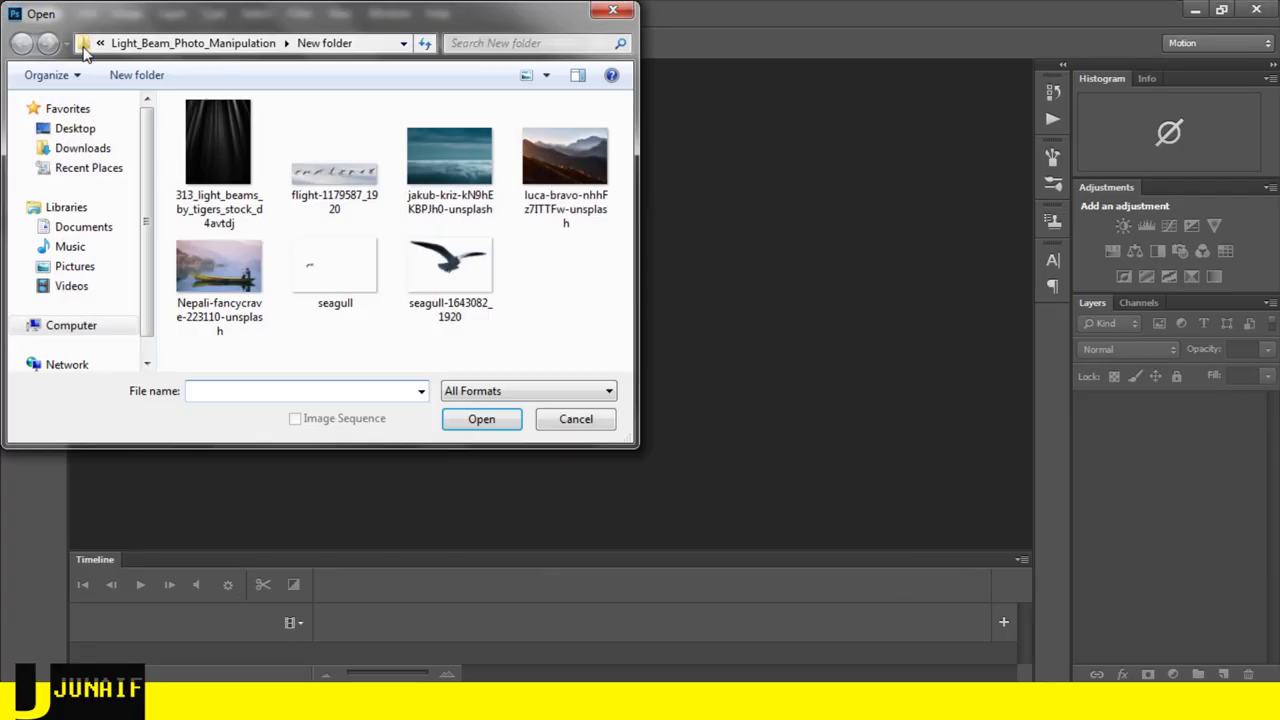
click(444, 172)
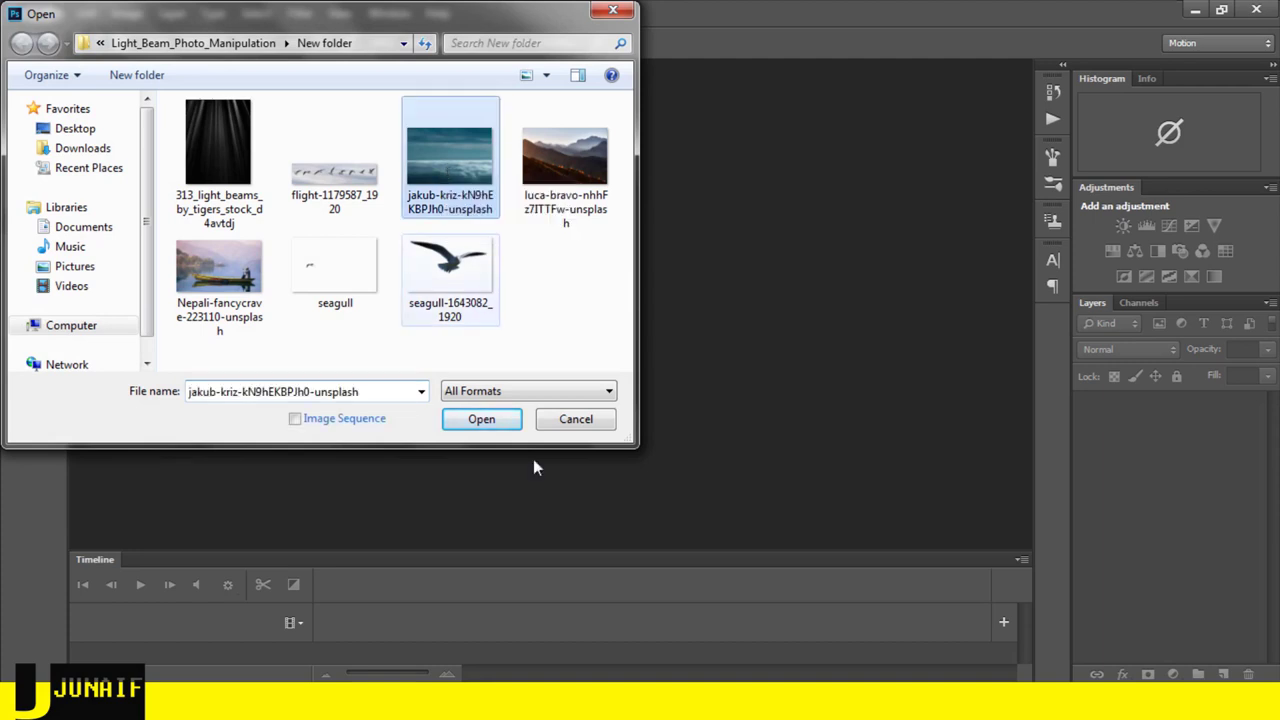
click(486, 426)
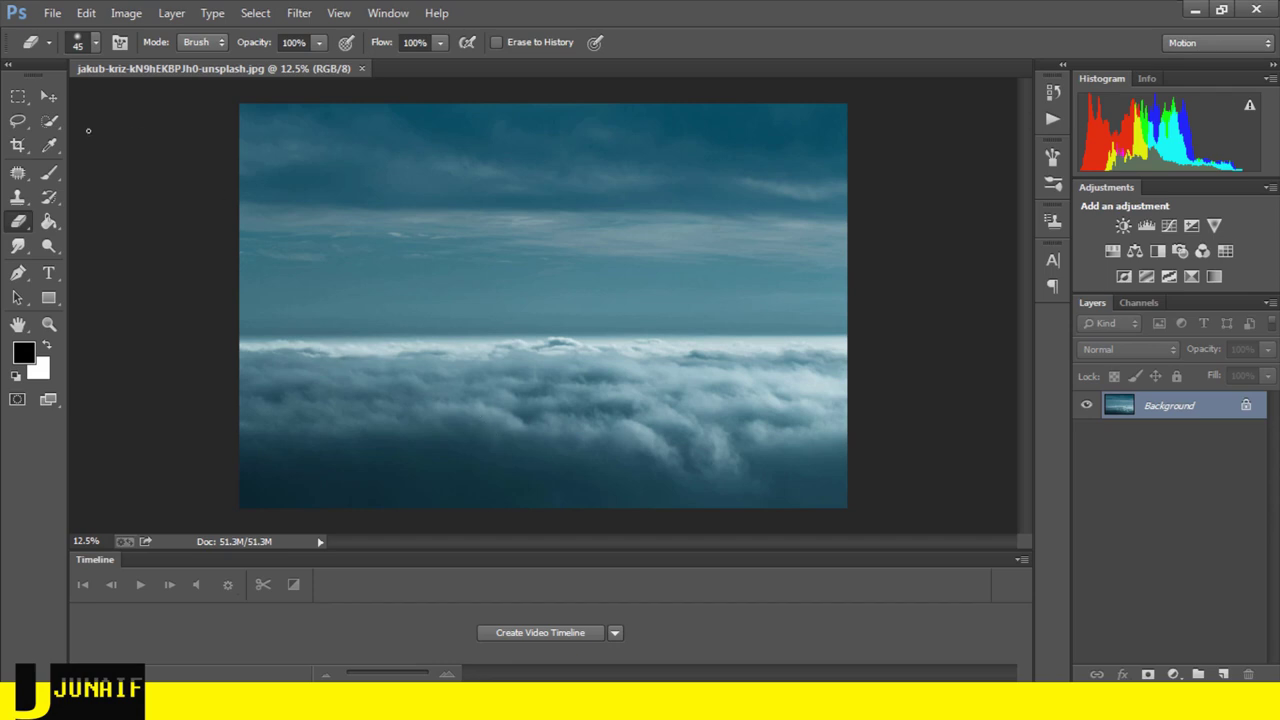
- Resize the image to 3000 × 2000 px in Image Size, then switch to the Move tool
click(126, 13)
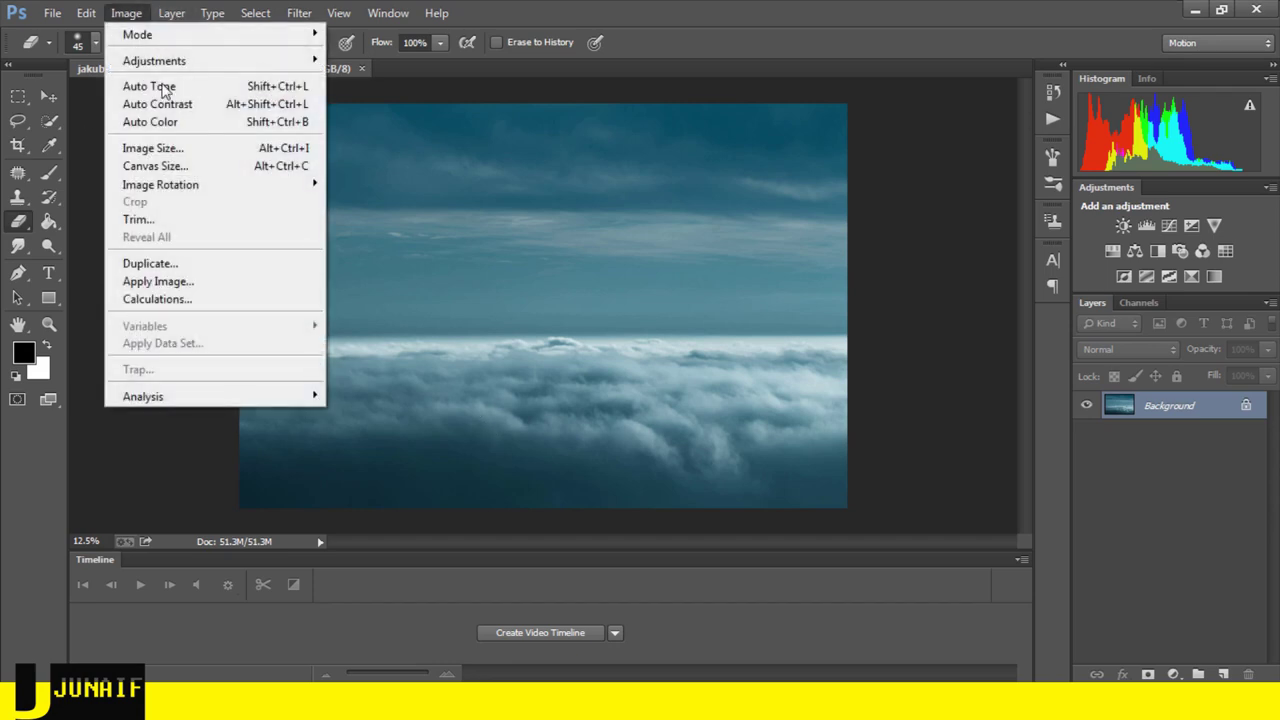
click(150, 148)
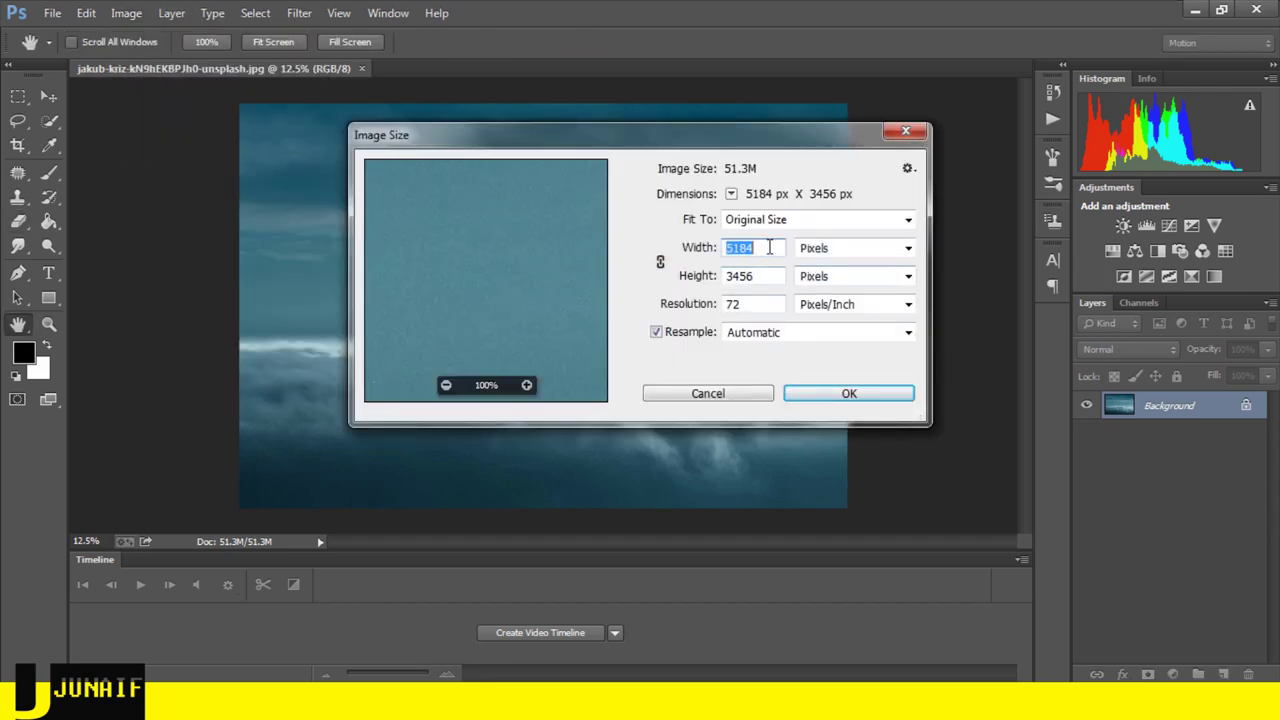
text(300)
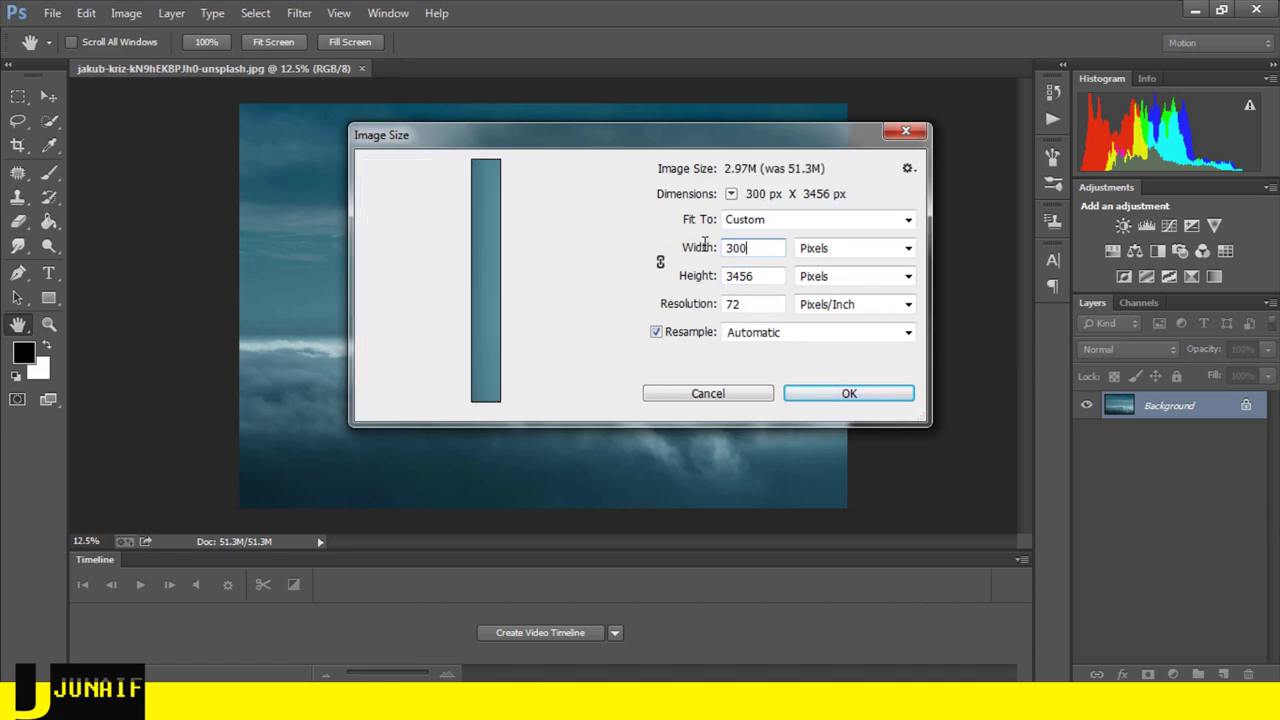
text(0)
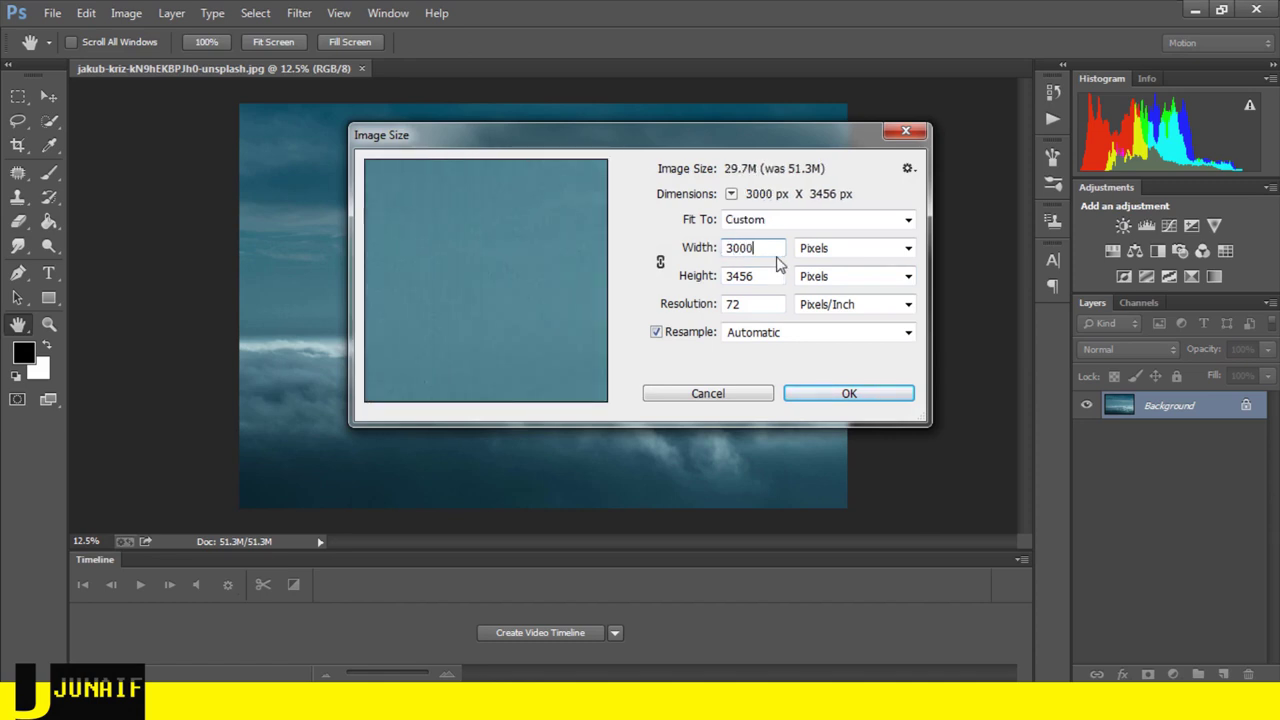
key(Tab)
text(20)
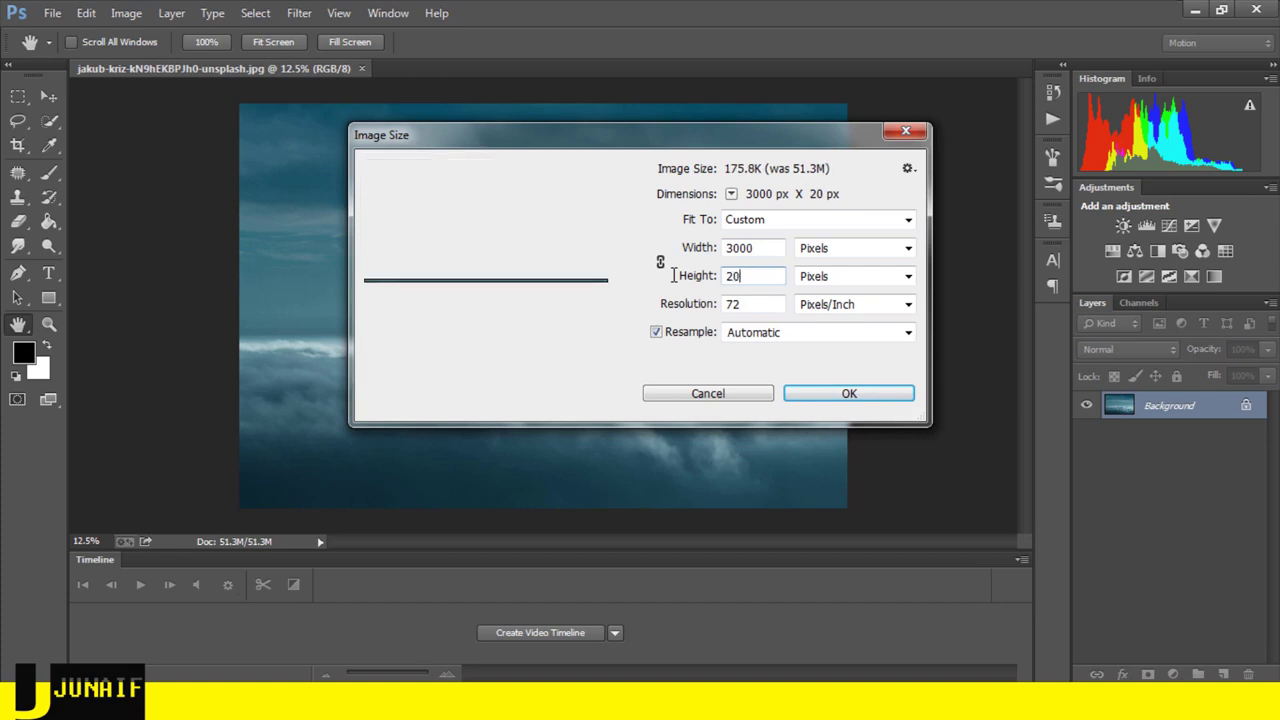
text(00)
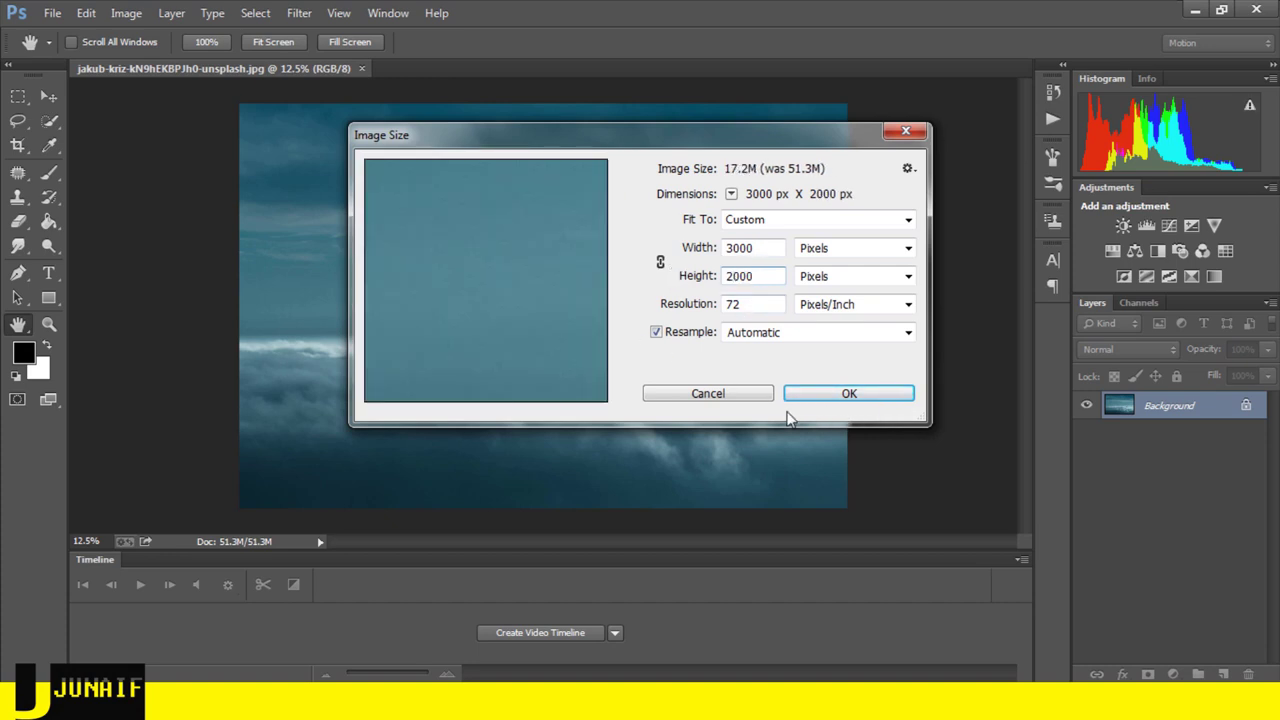
click(855, 393)
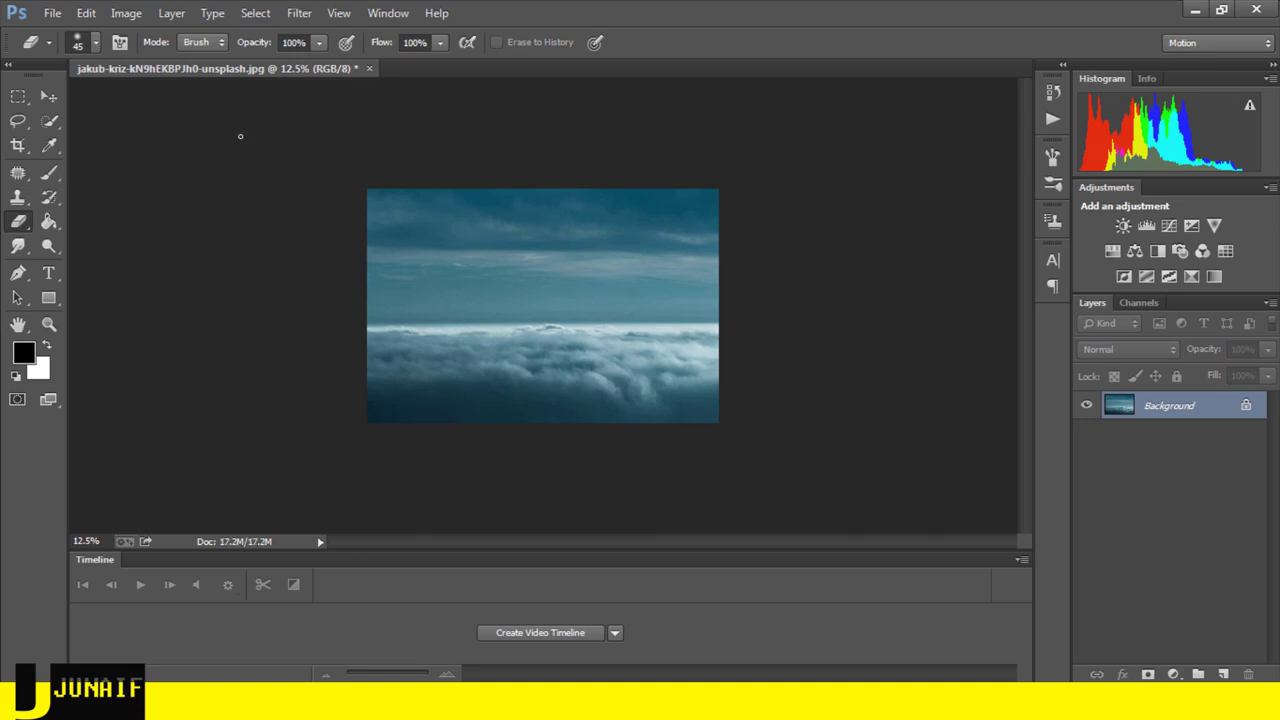
click(47, 95)
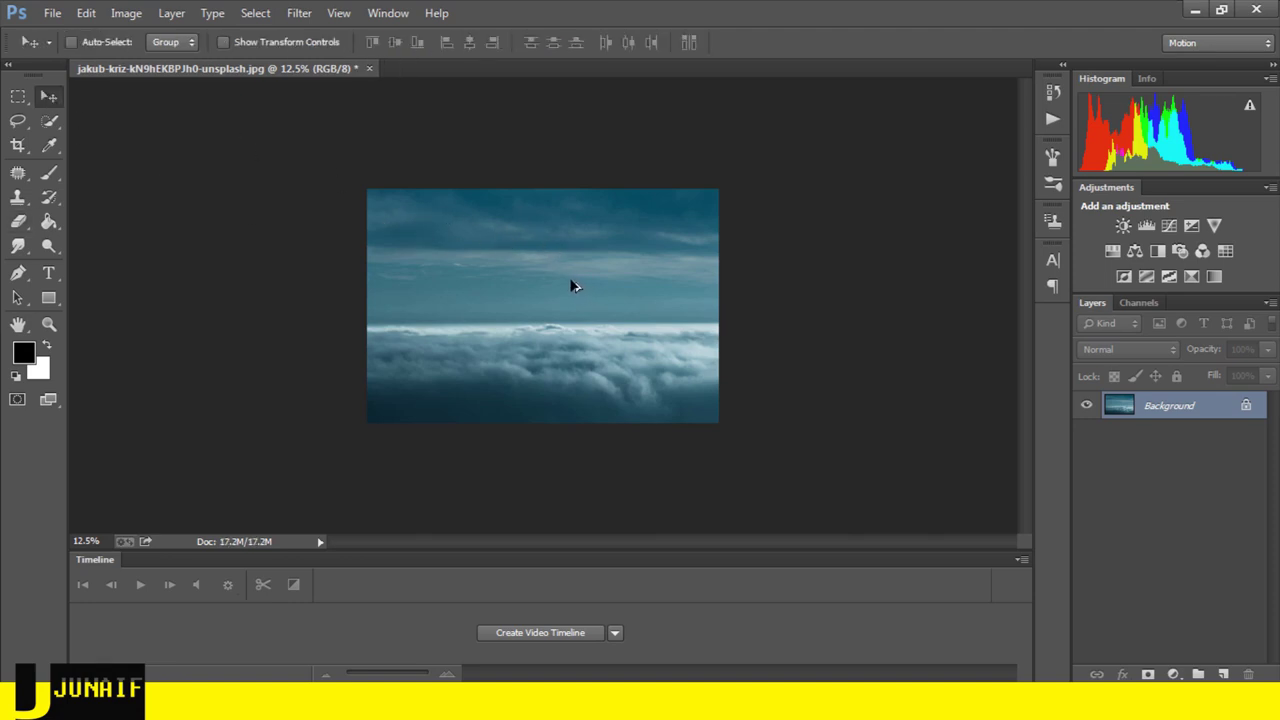
scroll(578, 287, up, 3)
scroll(572, 284, up, 1)
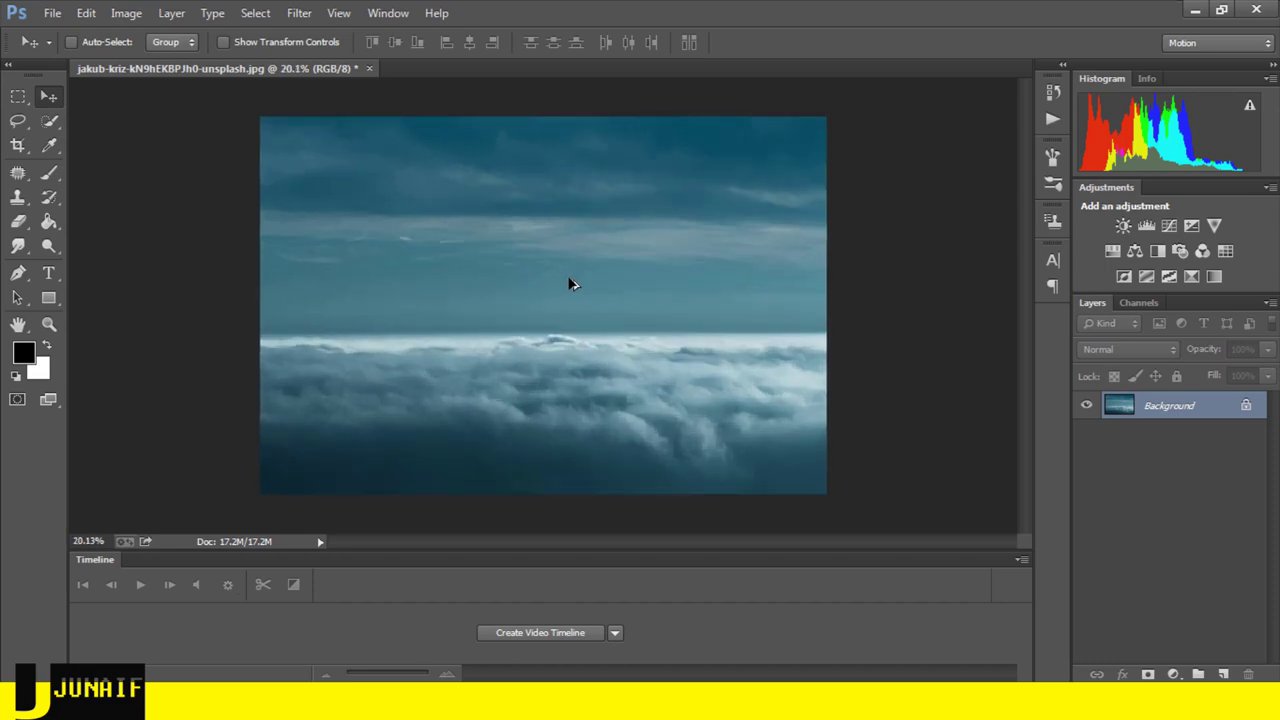
scroll(572, 284, up, 1)
- Apply a 29 px Tilt-Shift blur with the sharp focus band on the cloud horizon
click(297, 13)
mouse_move(410, 220)
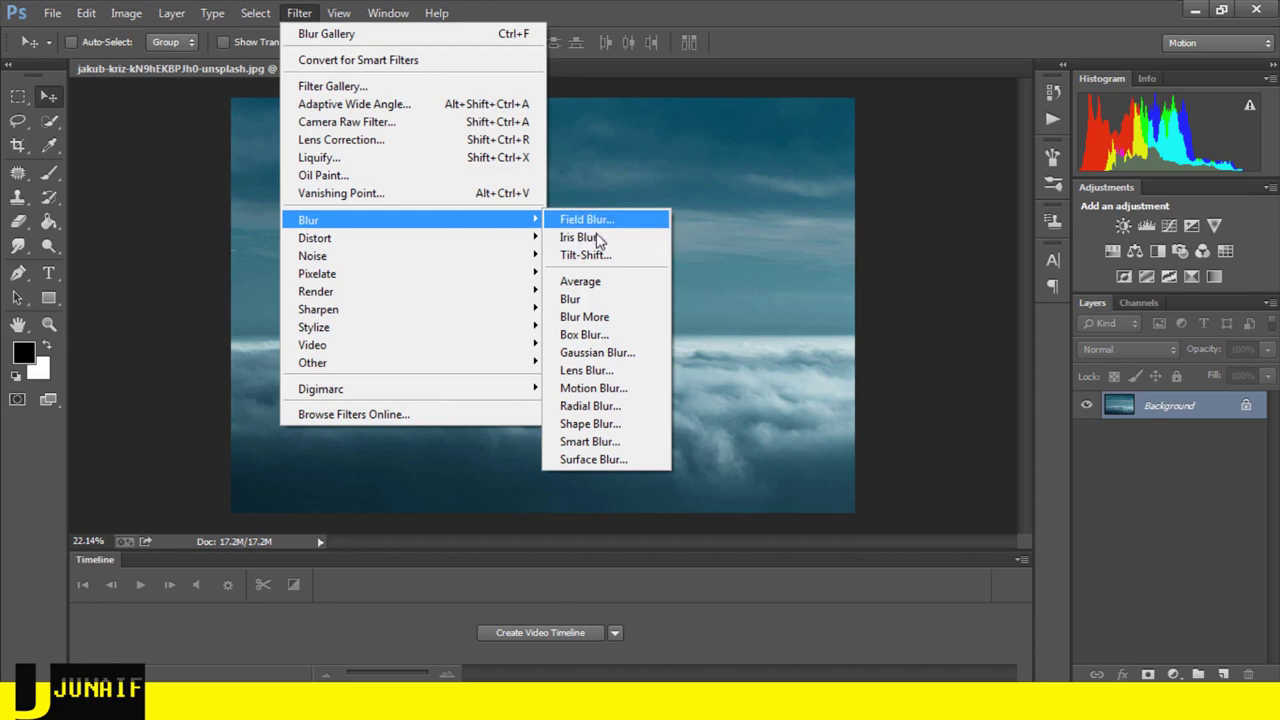
click(595, 256)
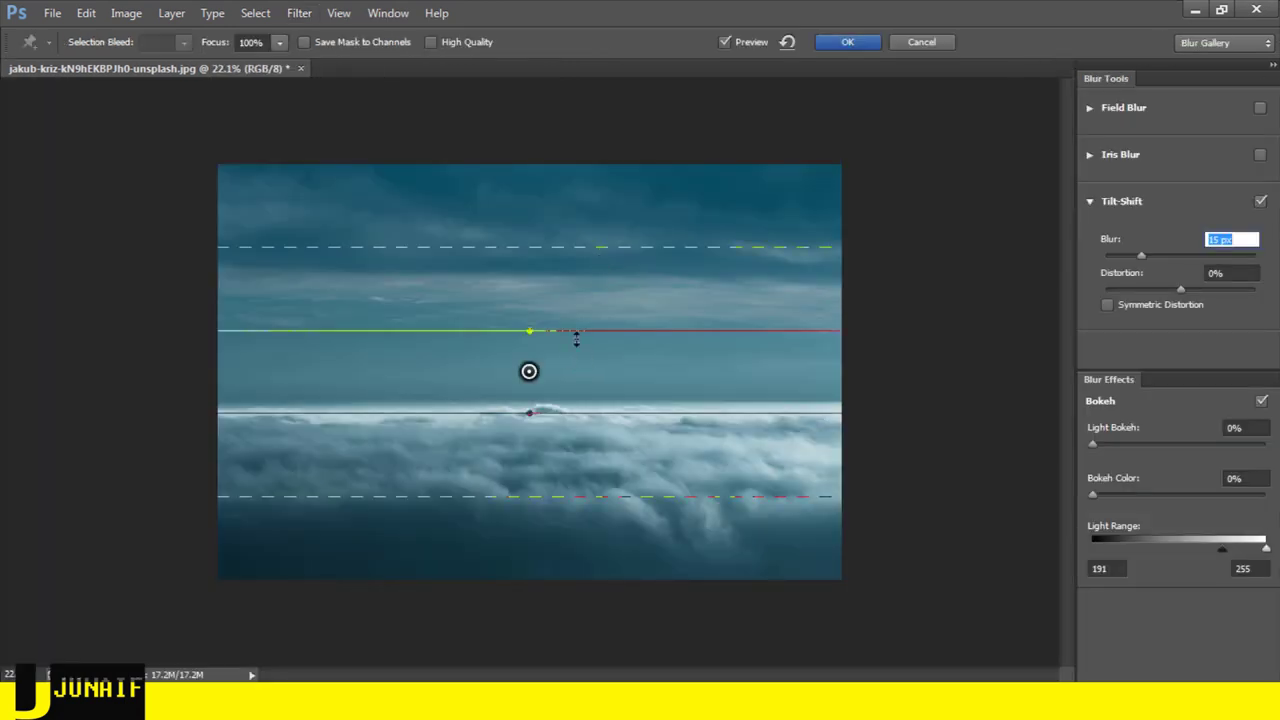
drag(588, 256, 586, 283)
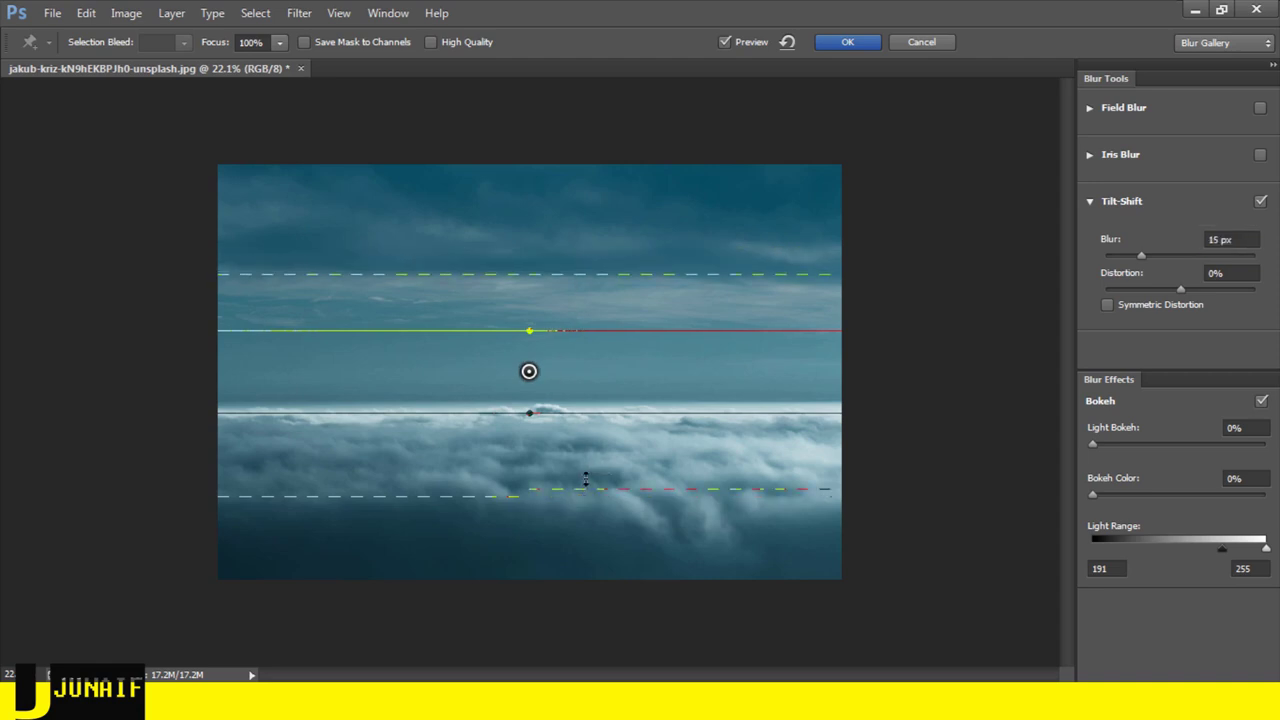
drag(585, 494, 585, 475)
drag(607, 368, 591, 403)
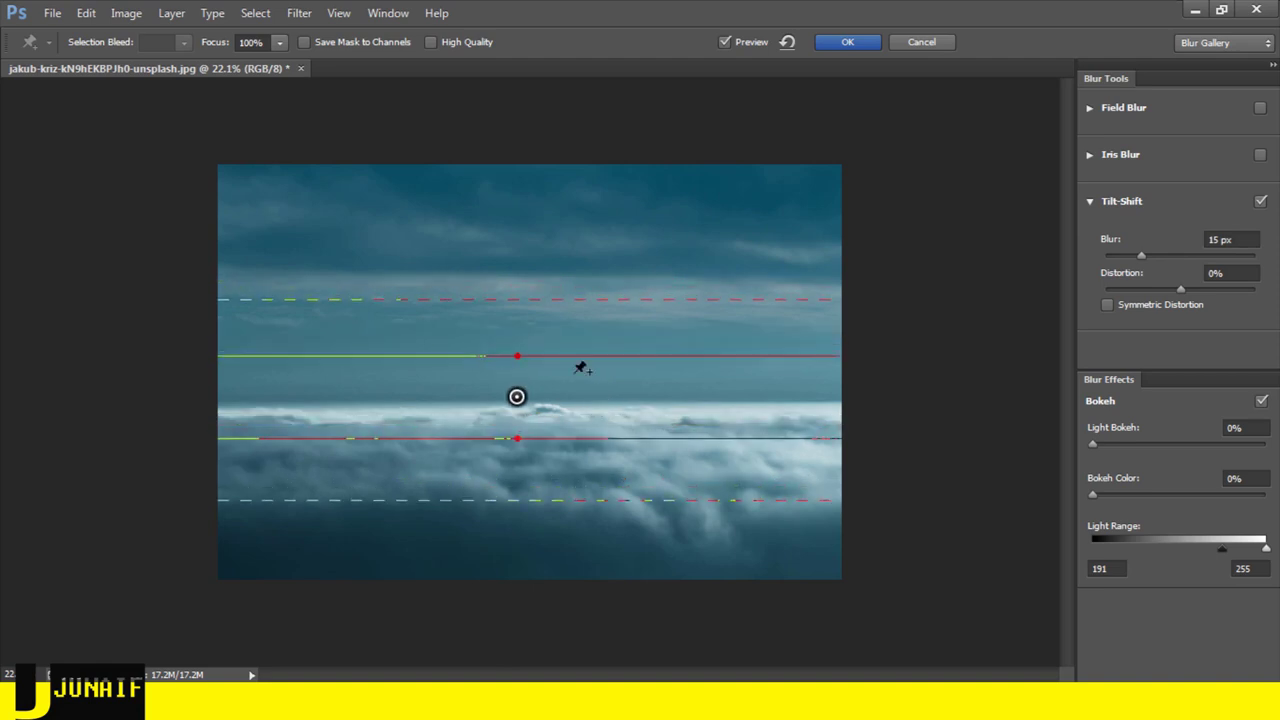
drag(570, 356, 567, 339)
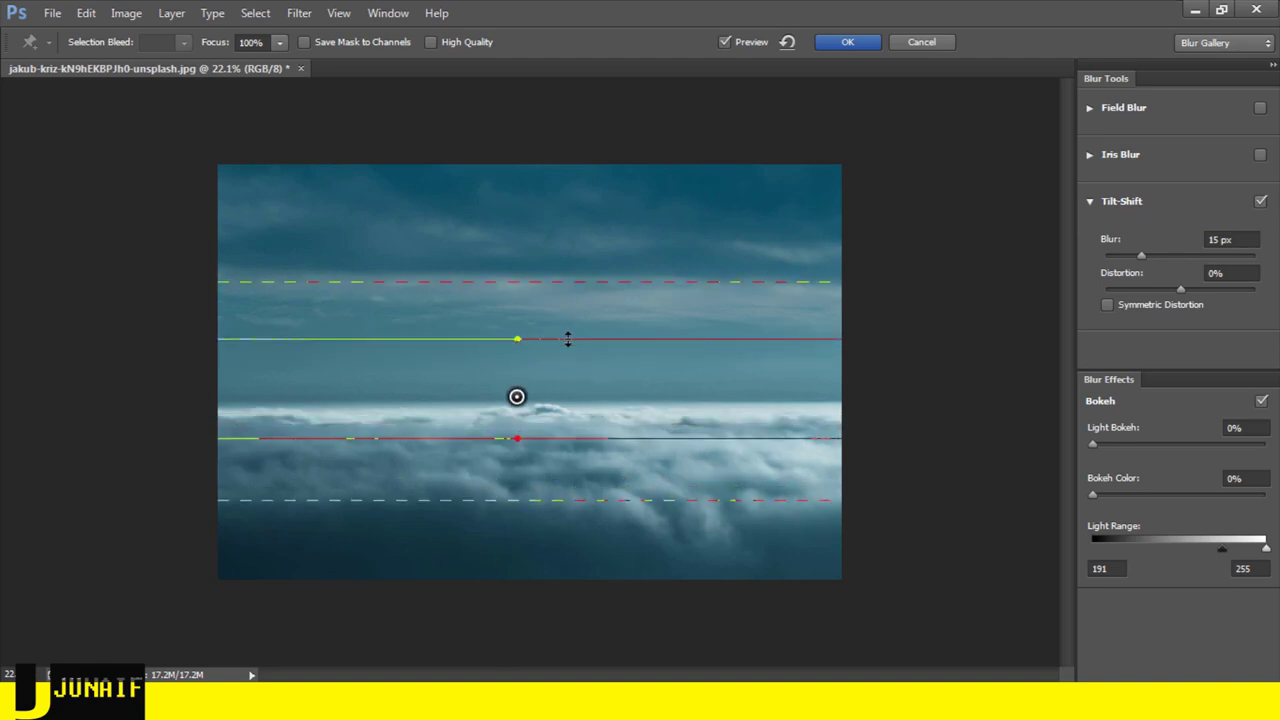
drag(583, 440, 582, 460)
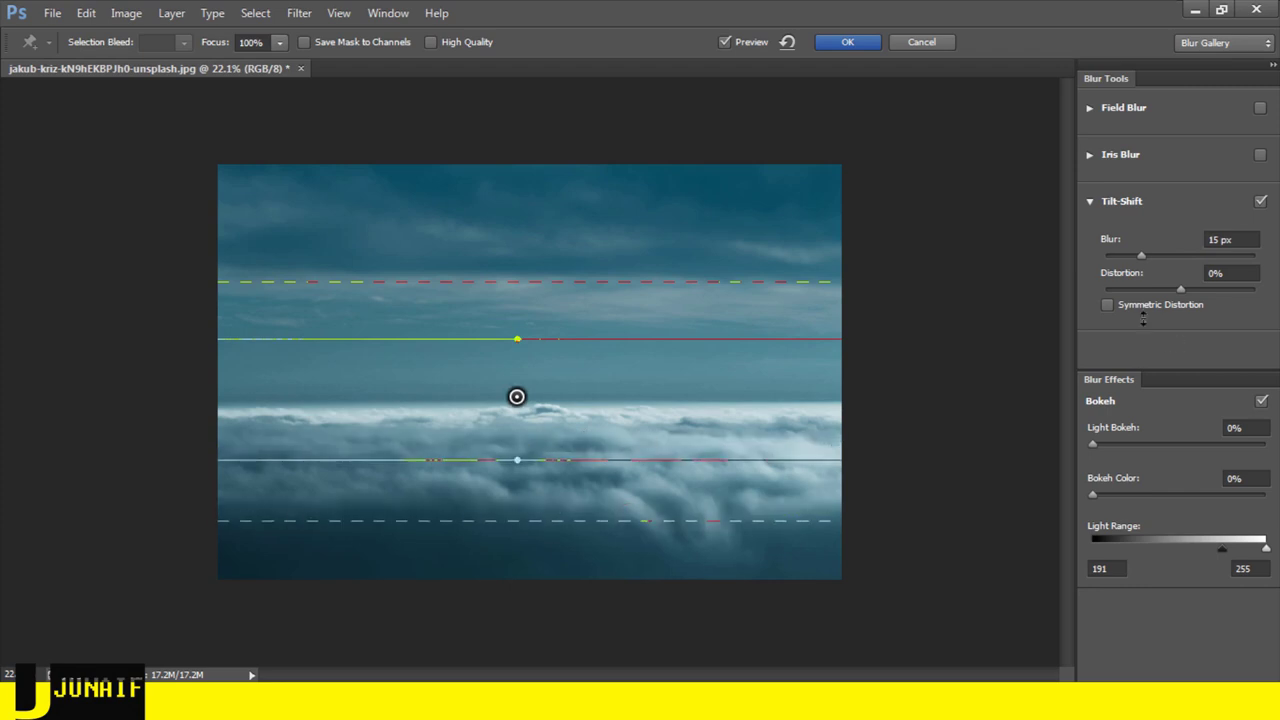
click(1139, 257)
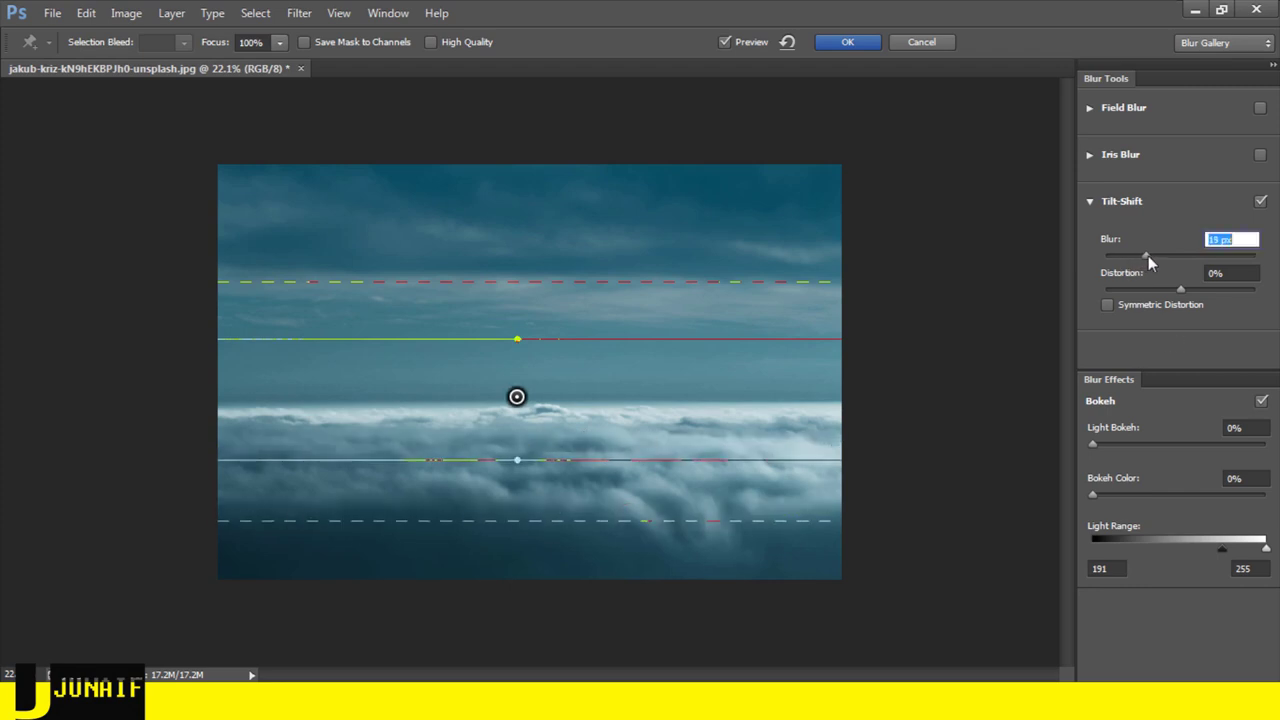
drag(1148, 255, 1158, 255)
click(848, 44)
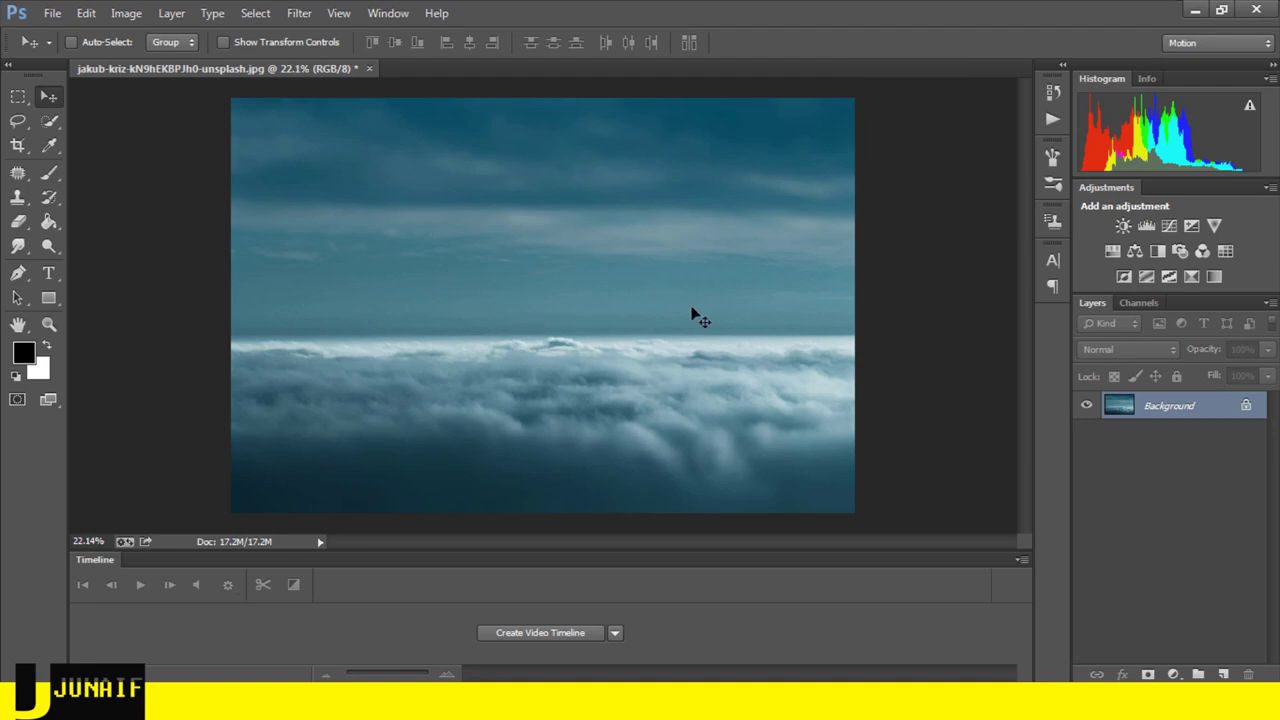
- Duplicate the background to Layer 1 and clip a darkening Curves layer mapping 255 to 150
key(ctrl+j)
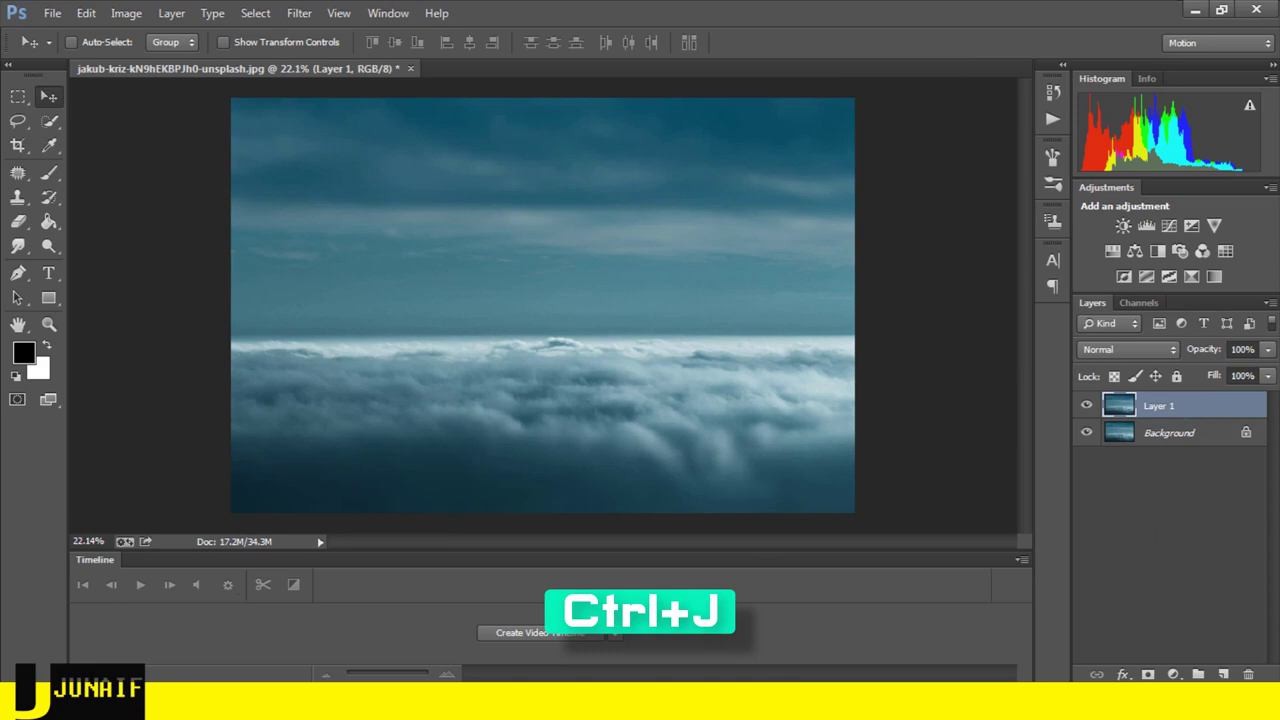
click(1173, 674)
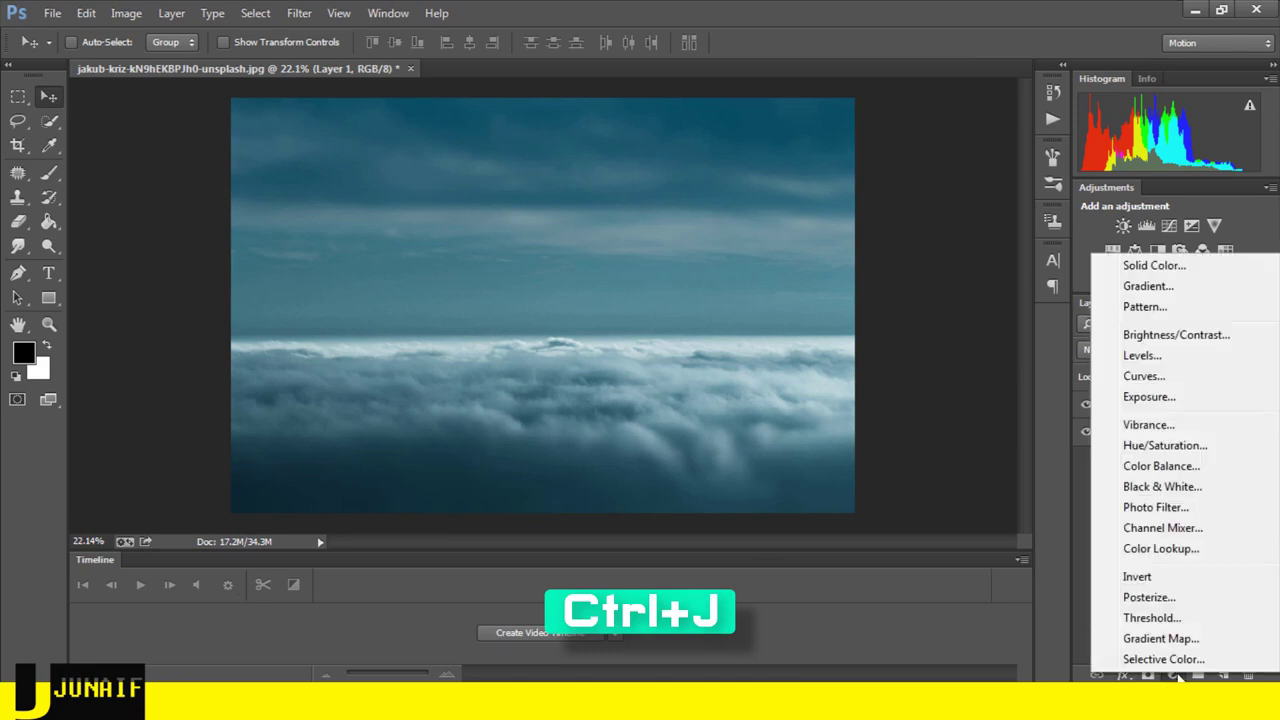
click(1142, 376)
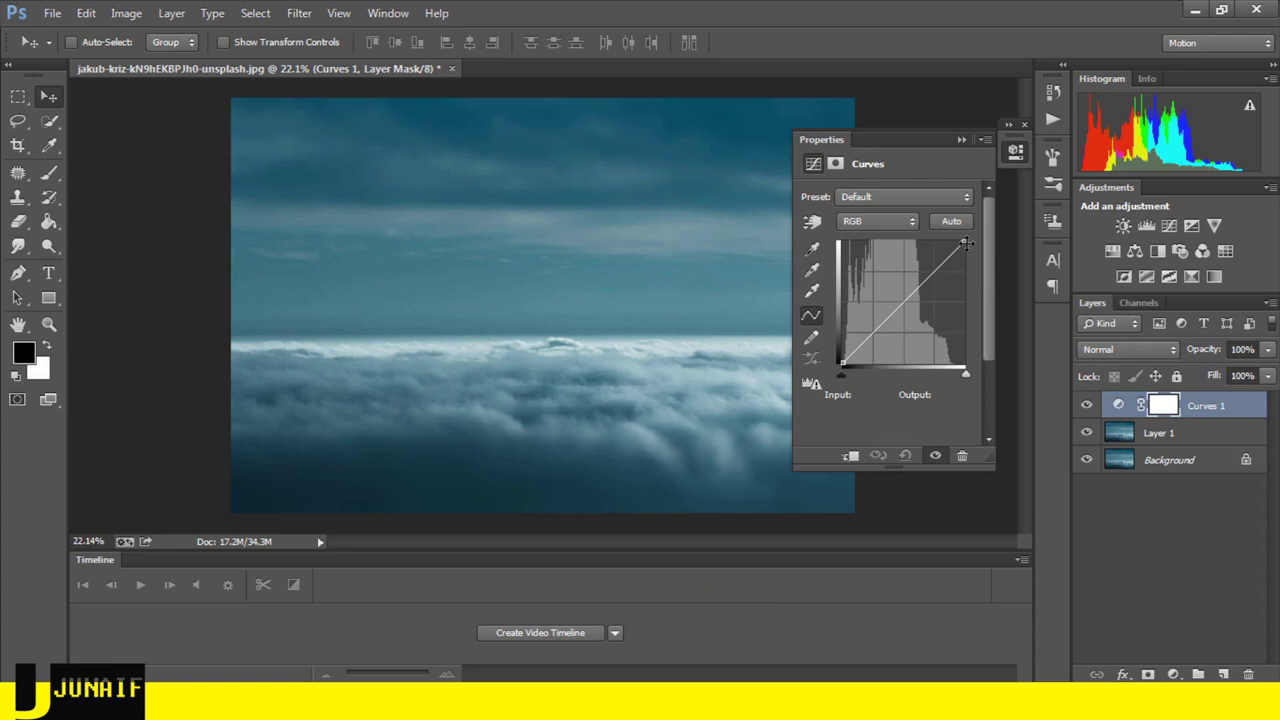
drag(966, 243, 964, 290)
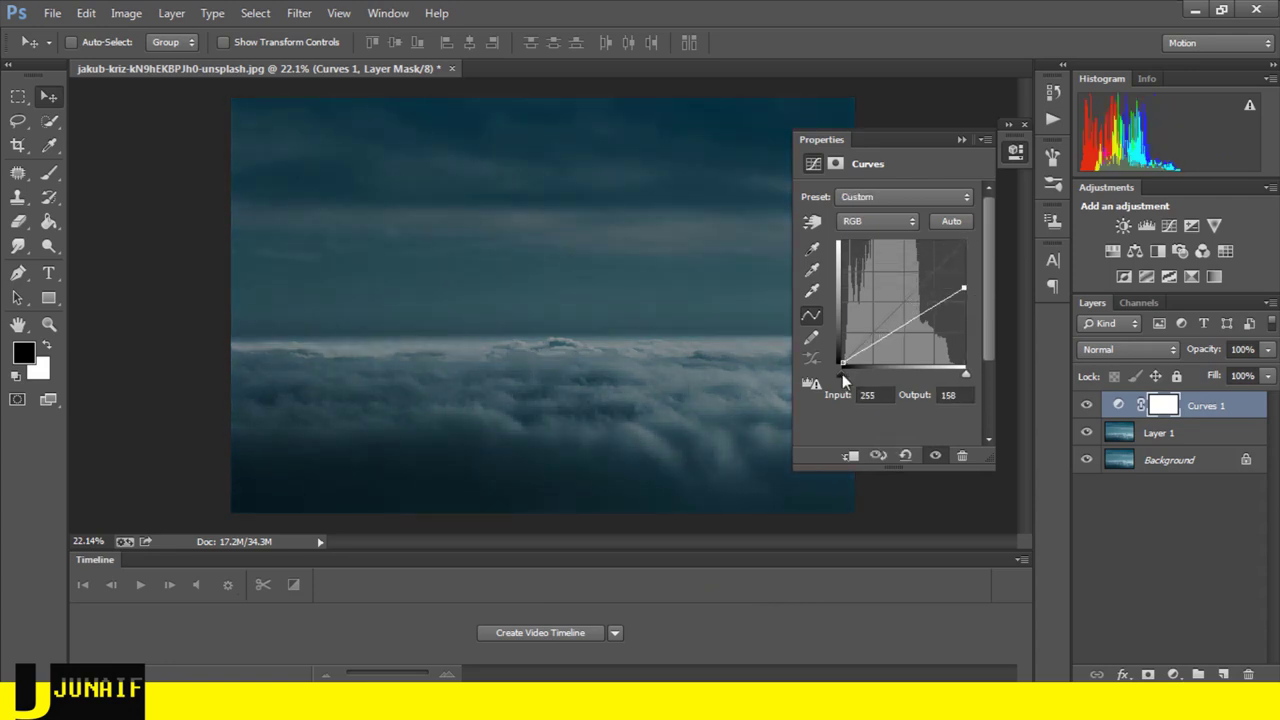
drag(842, 374, 849, 376)
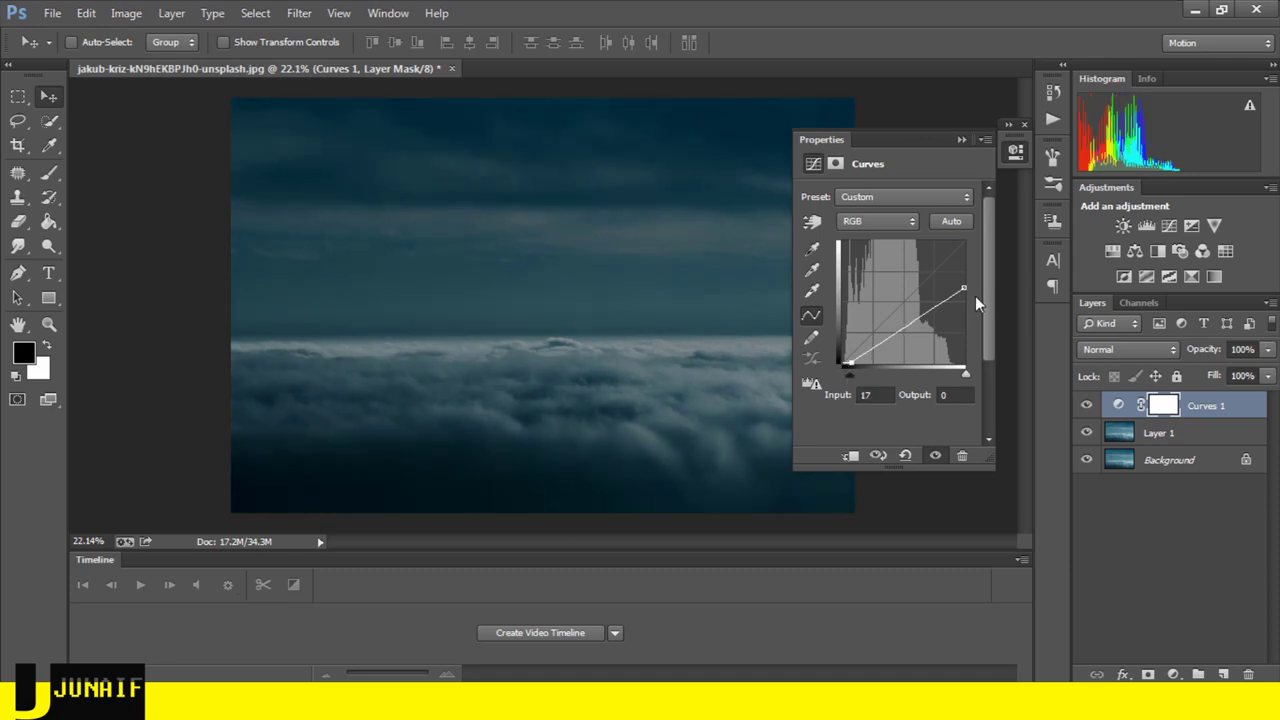
drag(963, 290, 964, 294)
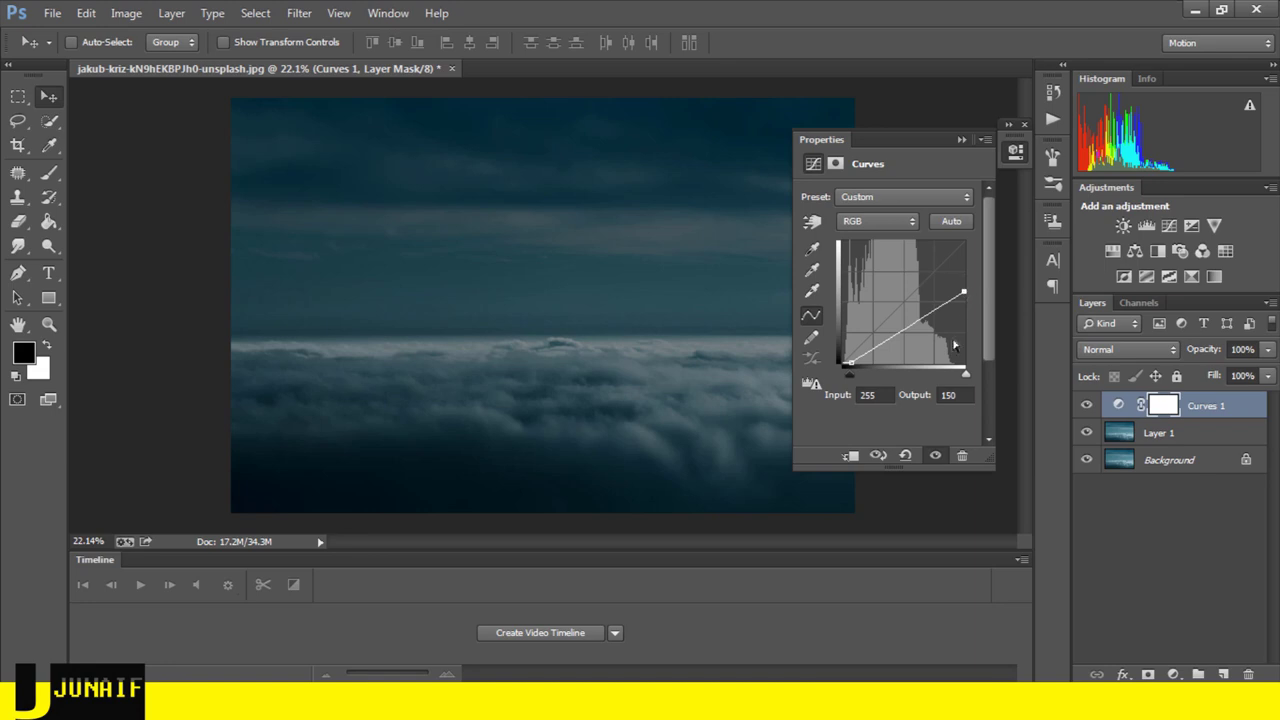
click(851, 455)
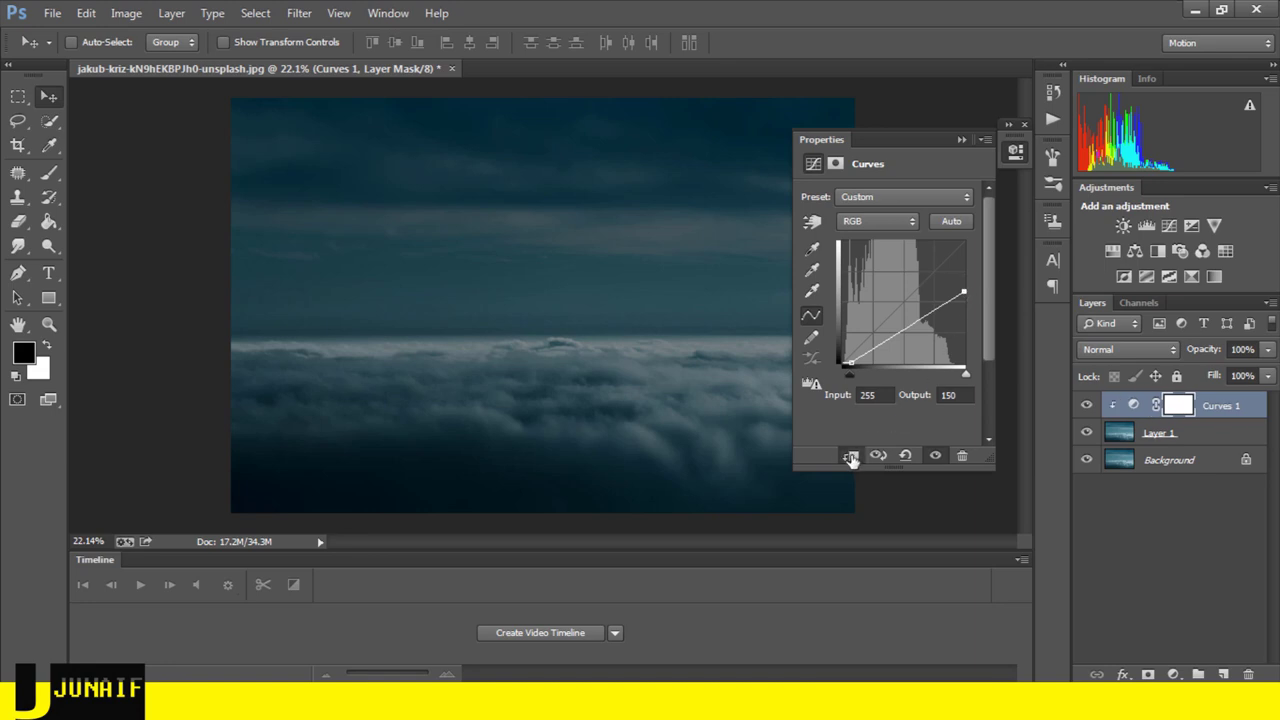
click(960, 140)
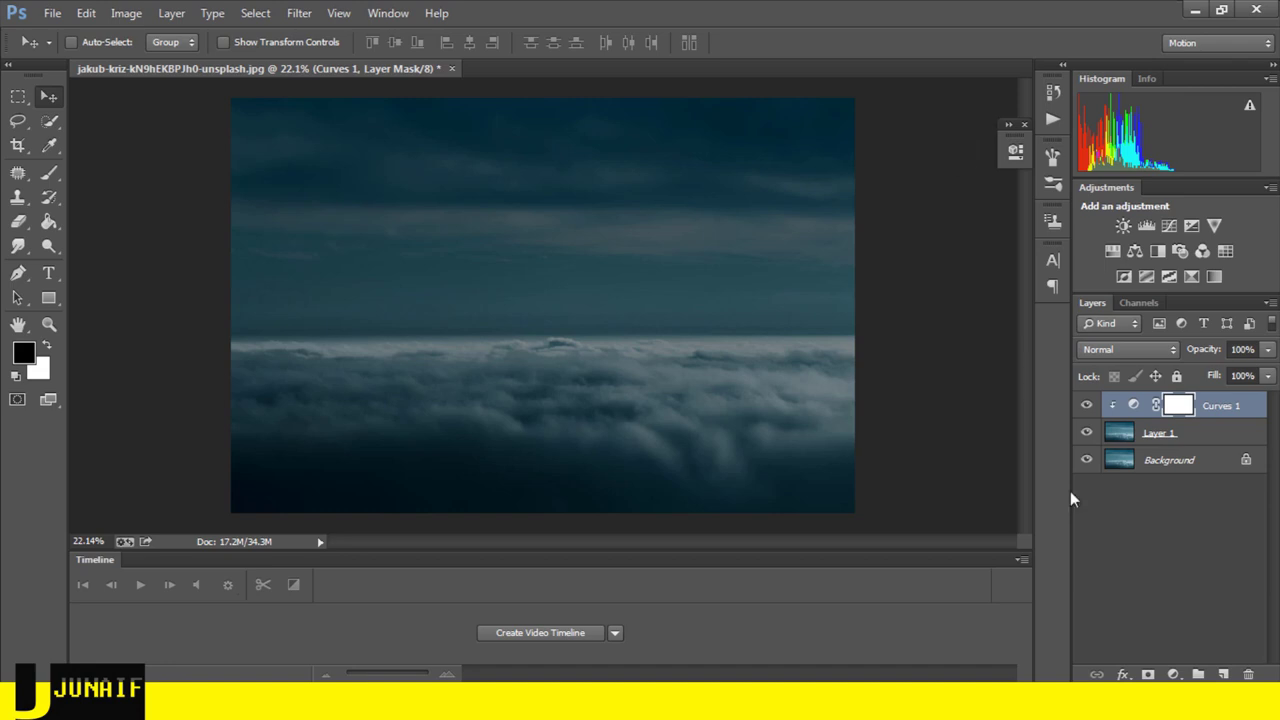
- Add Layer 2 clipped above Curves 1 and set up a smaller soft brush
click(1222, 674)
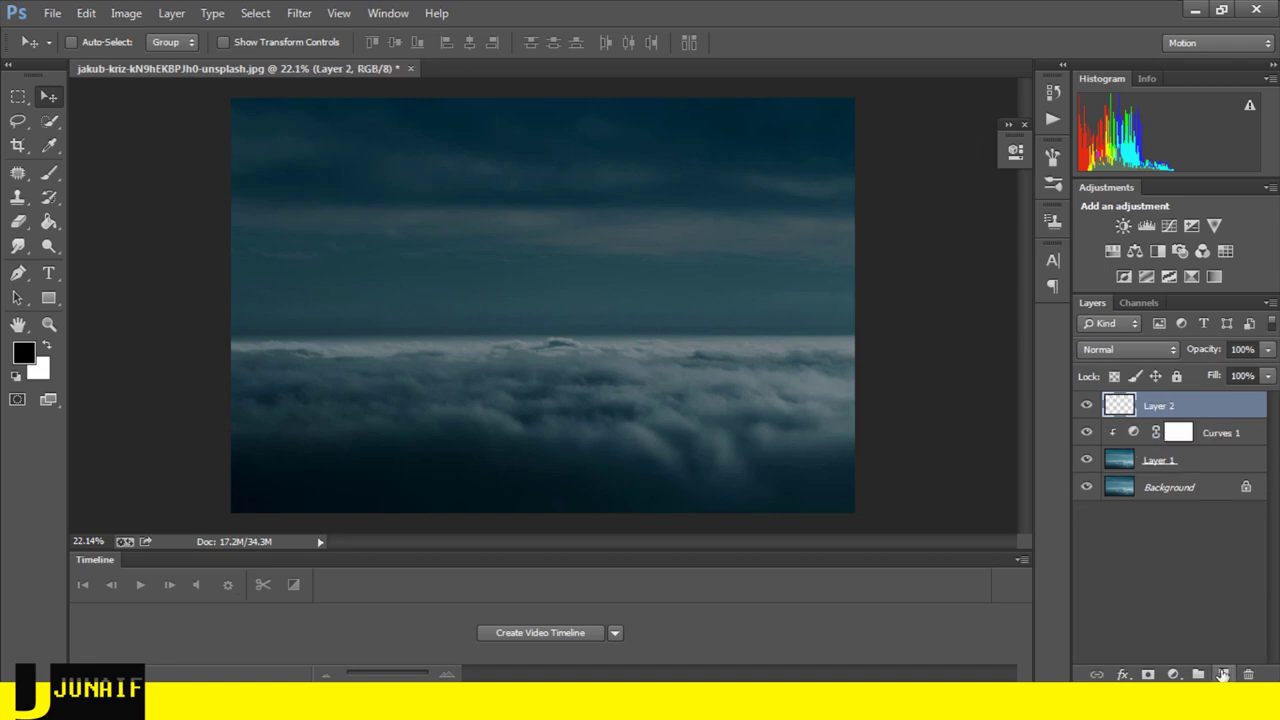
right_click(1168, 412)
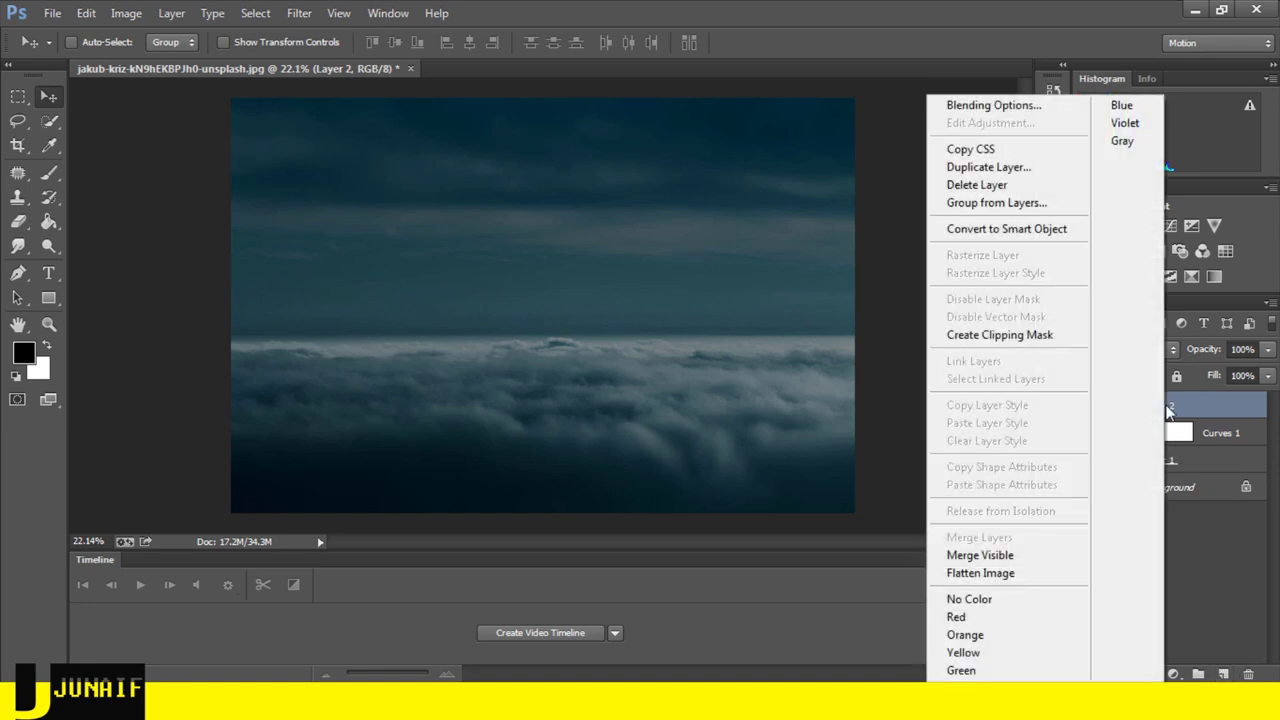
click(995, 336)
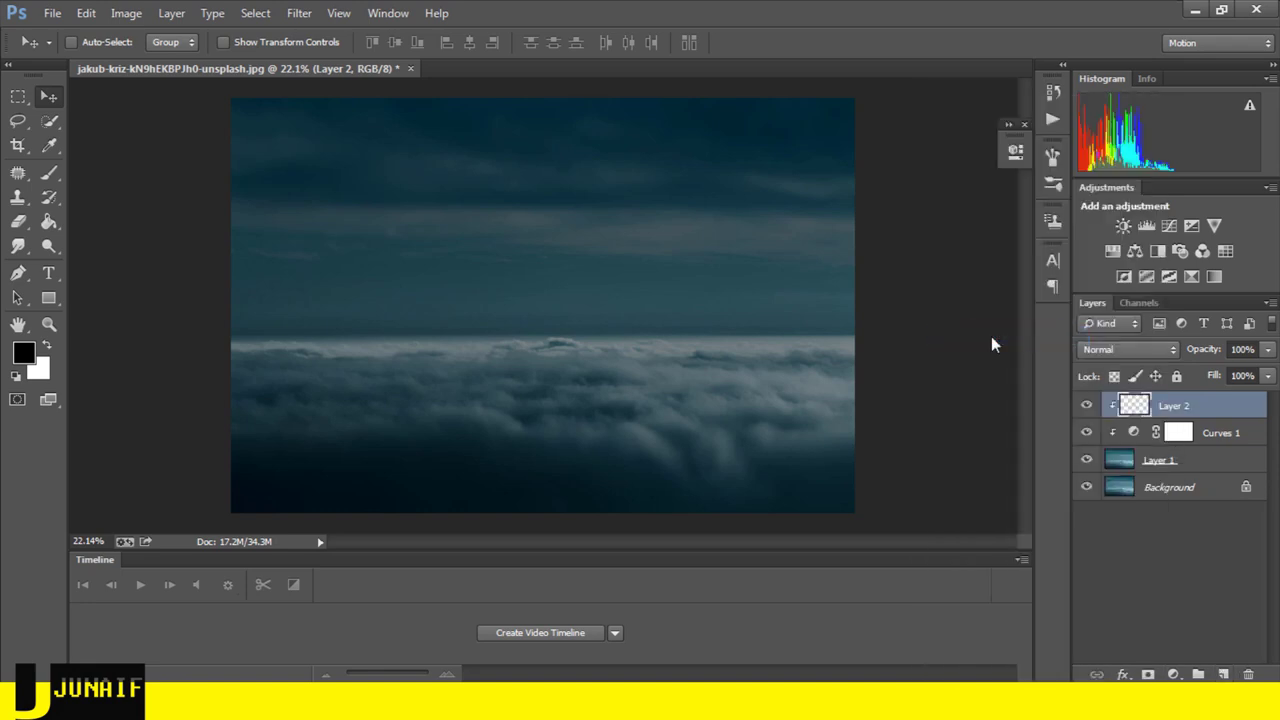
click(49, 172)
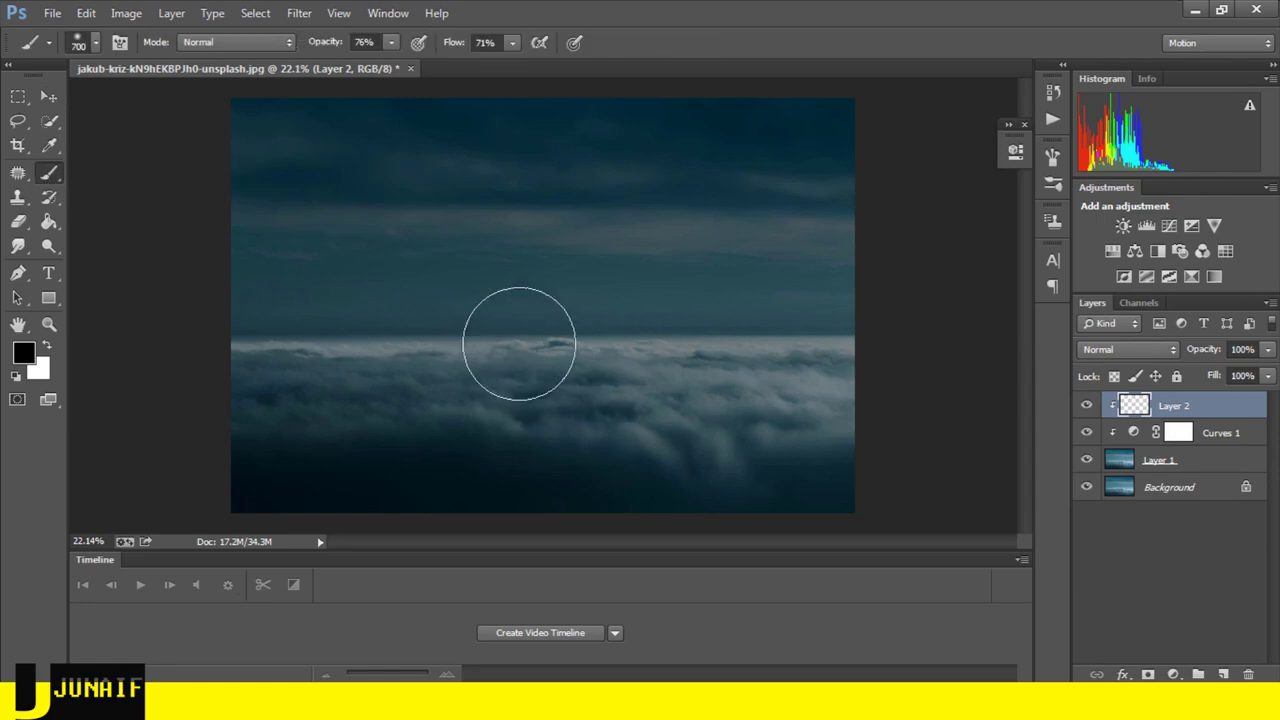
right_click(499, 326)
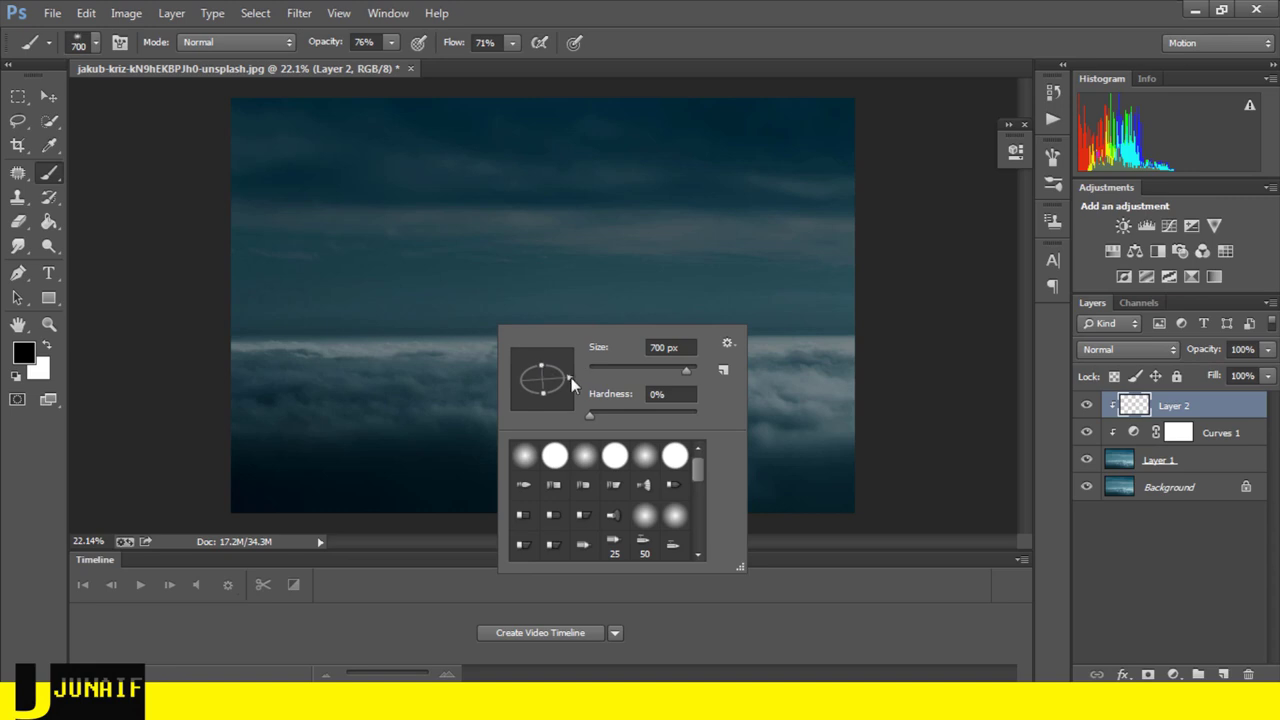
drag(571, 377, 568, 379)
click(48, 96)
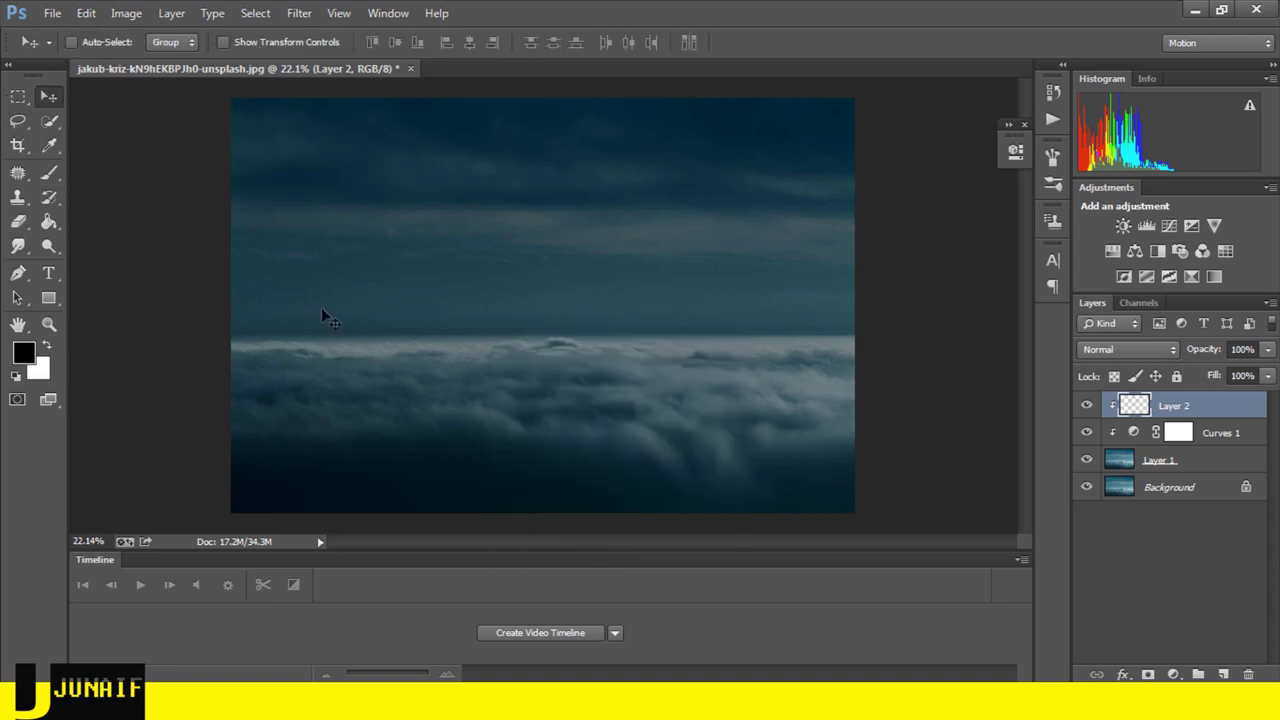
click(49, 173)
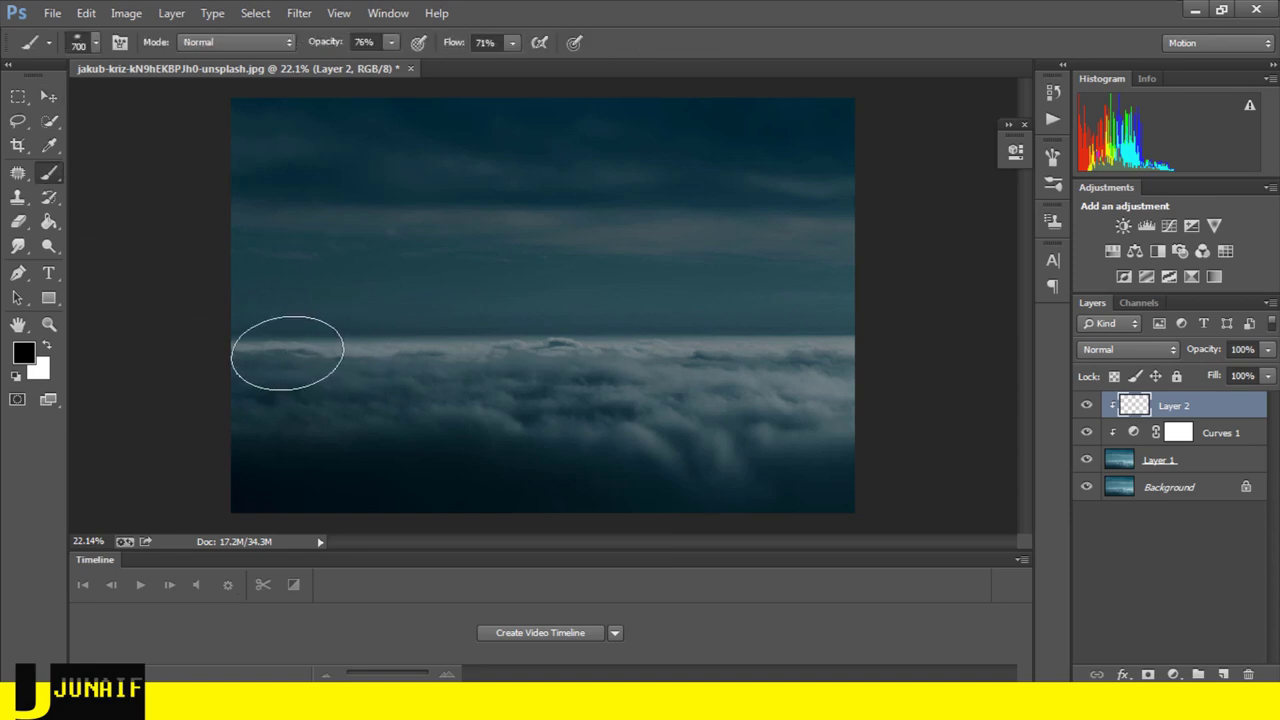
key(bracketleft)
- Paint a white glow along the horizon and set Layer 2 to 53% opacity, 83% fill
drag(262, 349, 365, 350)
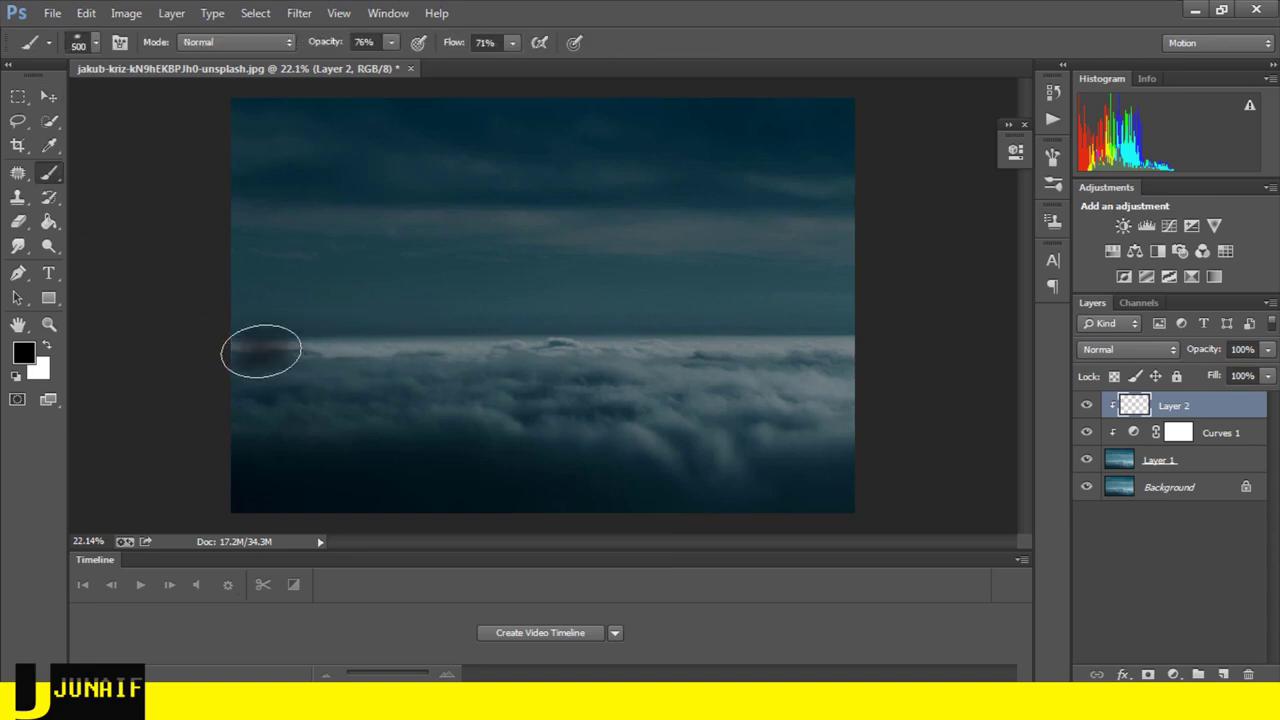
key(ctrl+z)
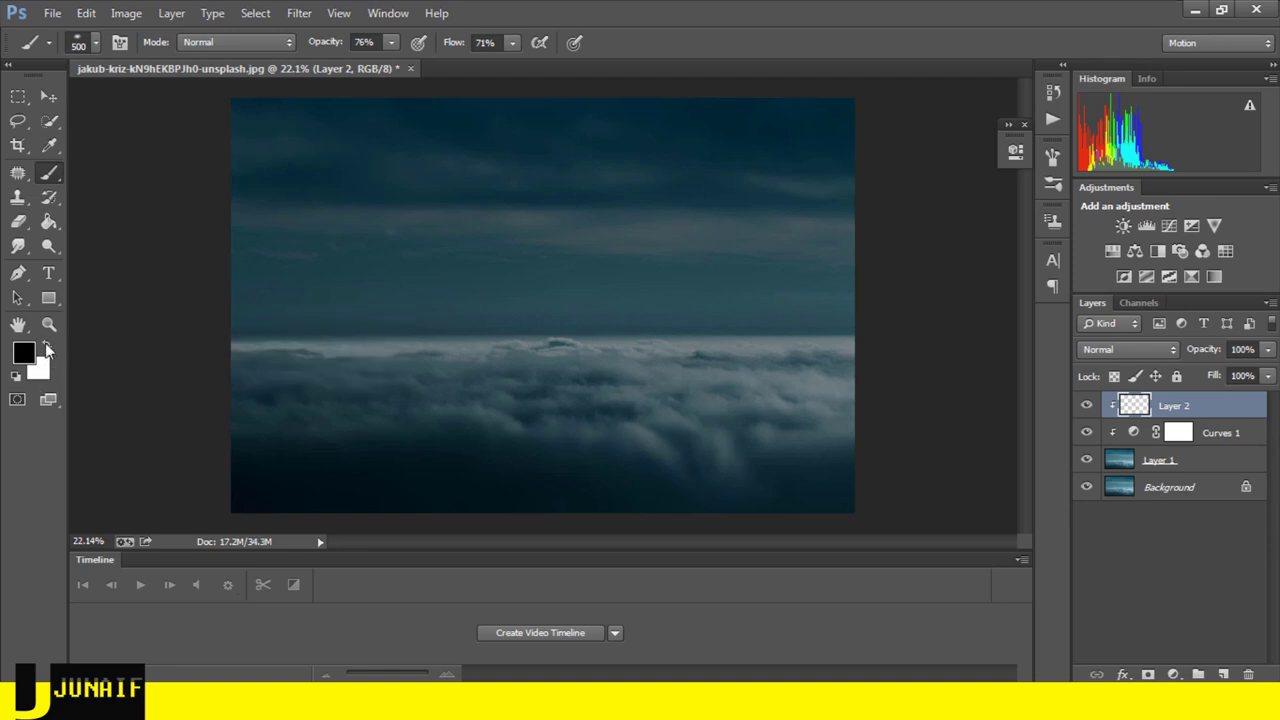
click(46, 347)
drag(252, 349, 829, 349)
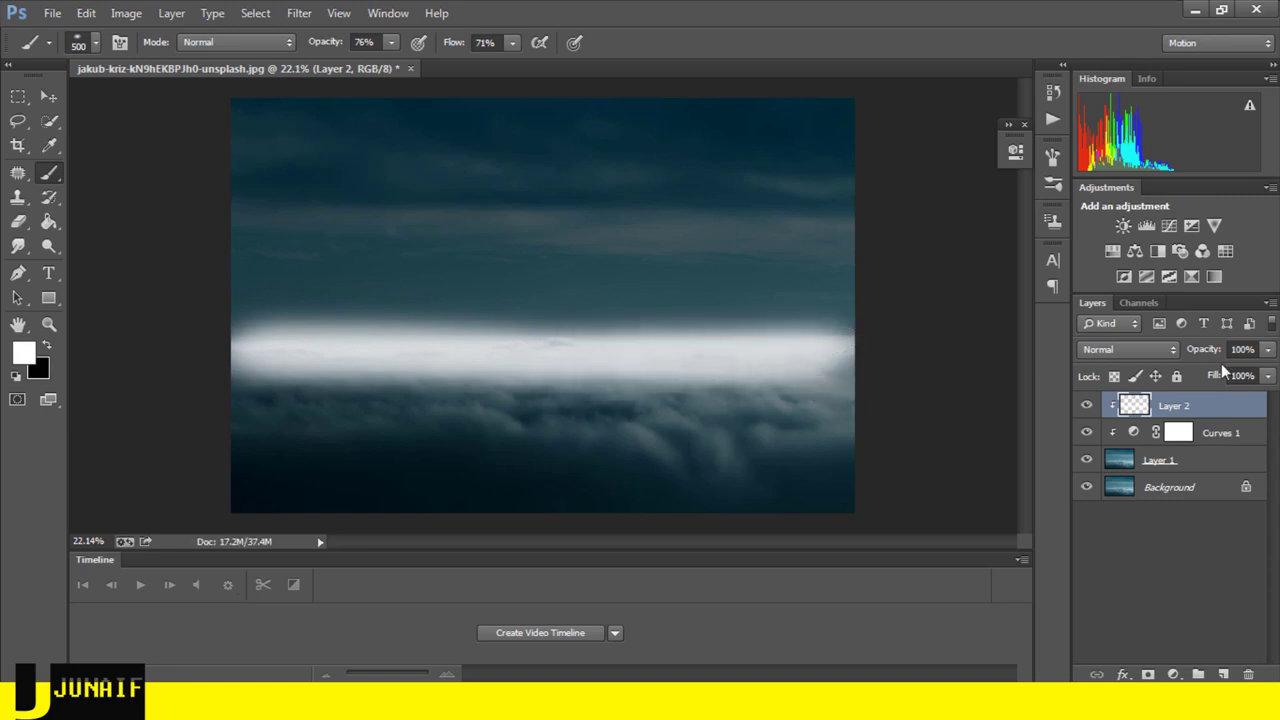
drag(1205, 354, 1166, 354)
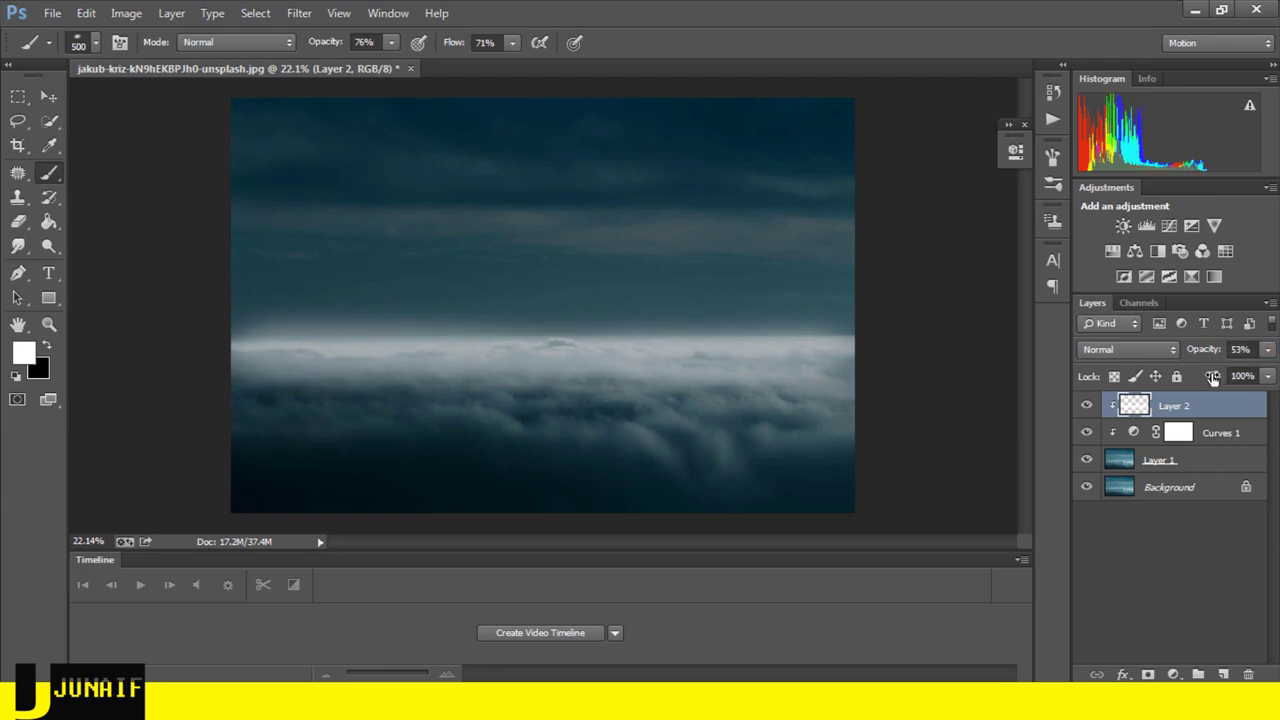
drag(1212, 376, 1198, 376)
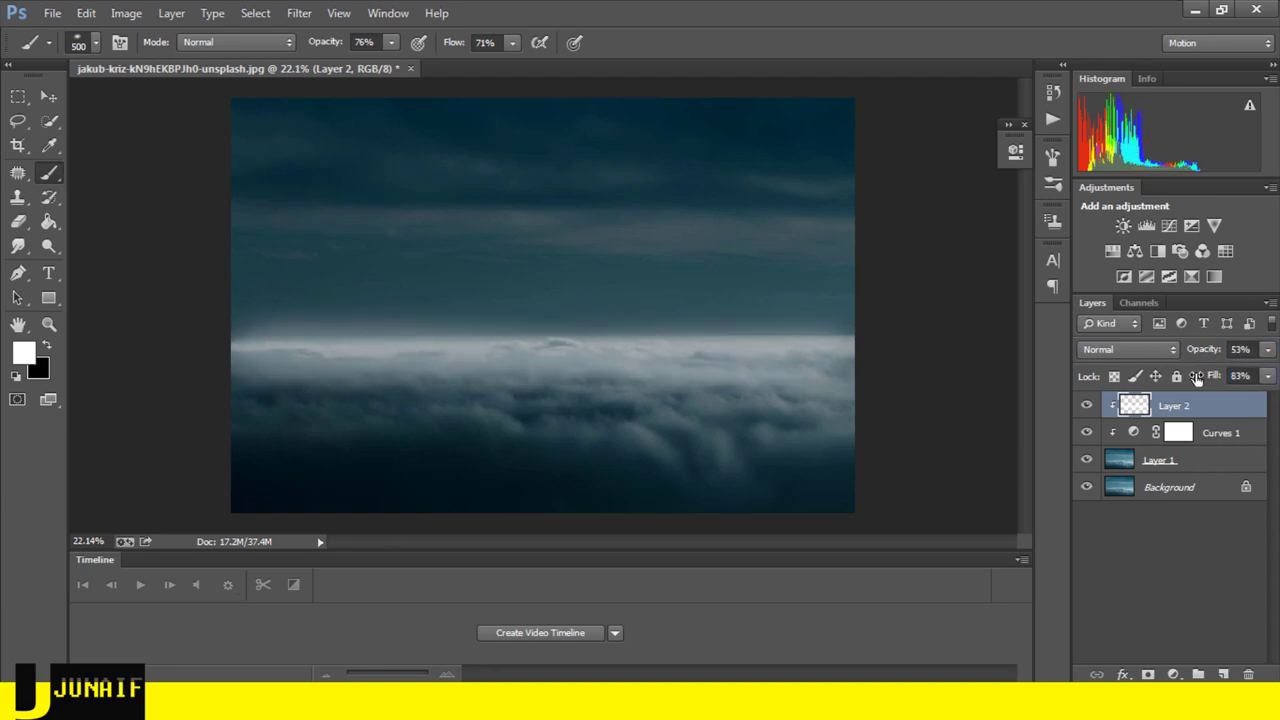
- Stretch the glow to 130.6% width past both edges, with 42% opacity and 73% fill
key(ctrl+t)
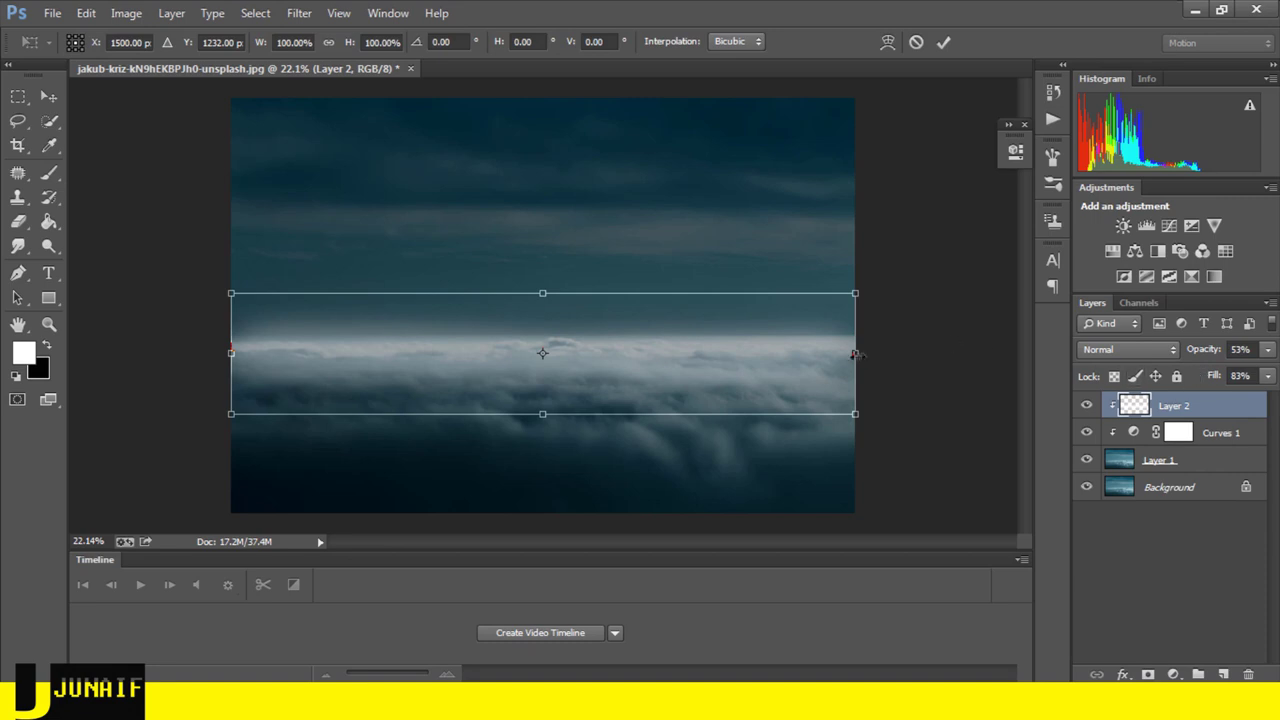
drag(857, 352, 900, 352)
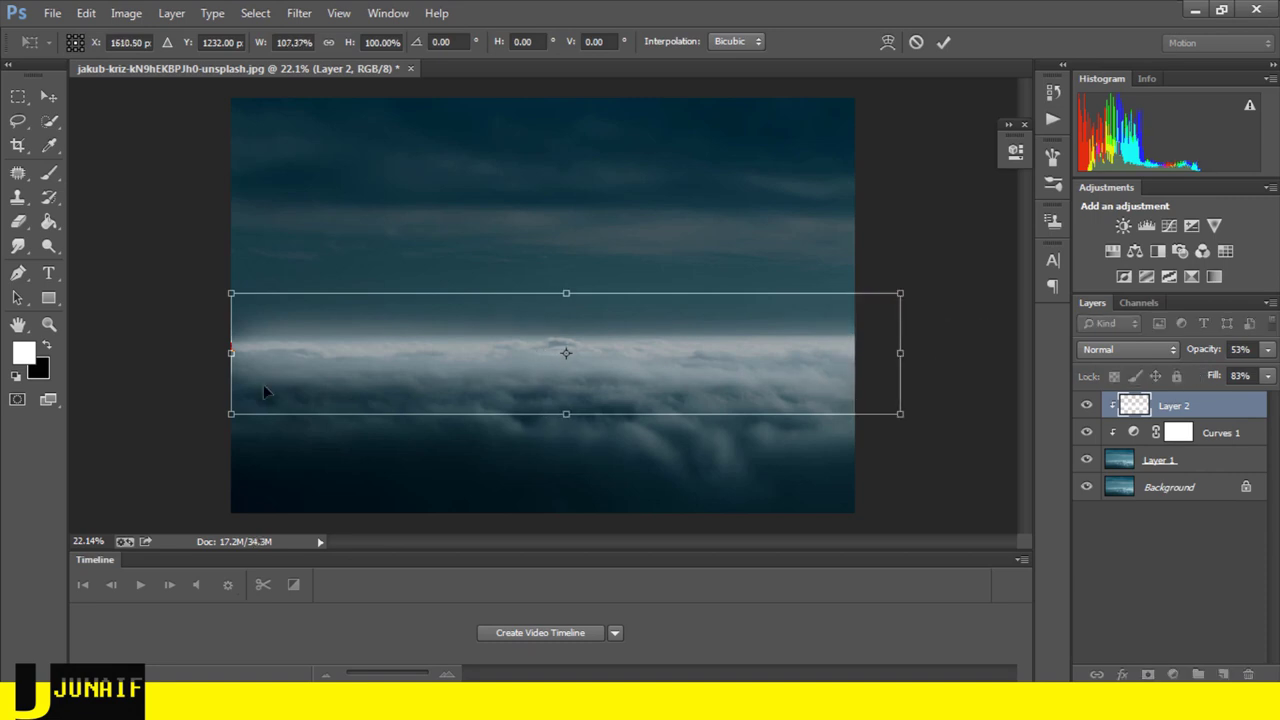
drag(231, 352, 114, 348)
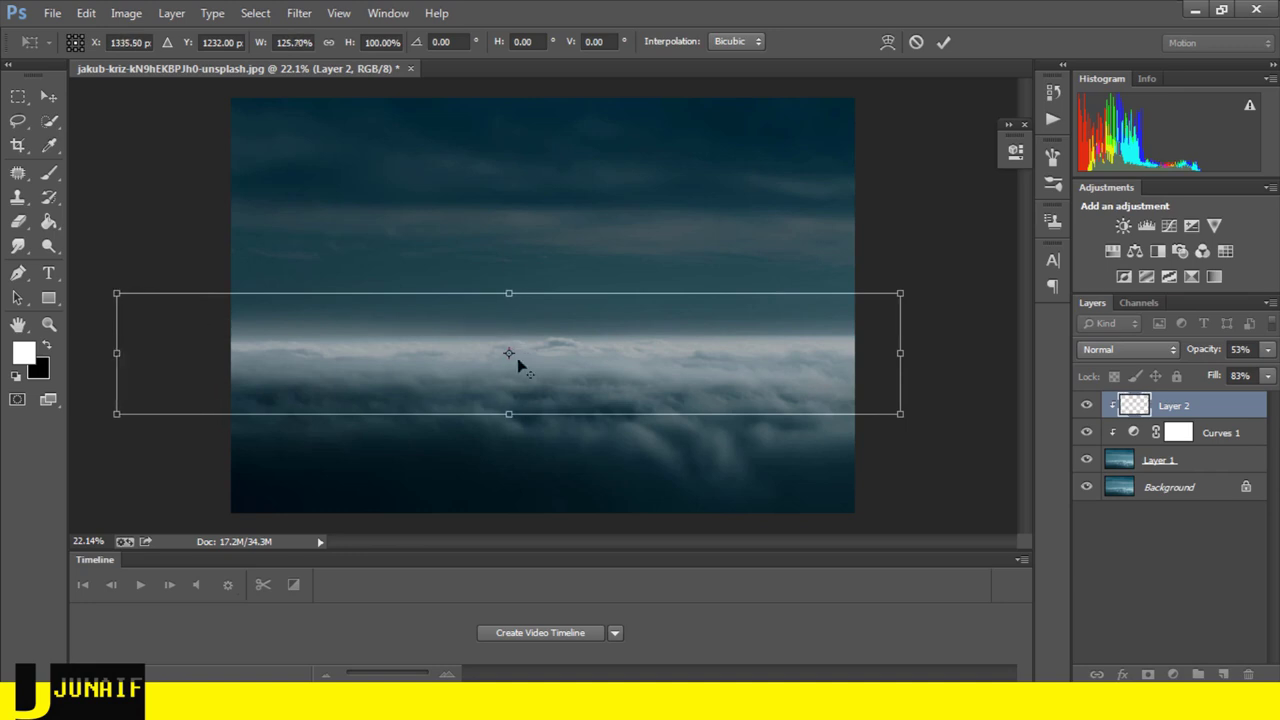
scroll(543, 371, down, 1)
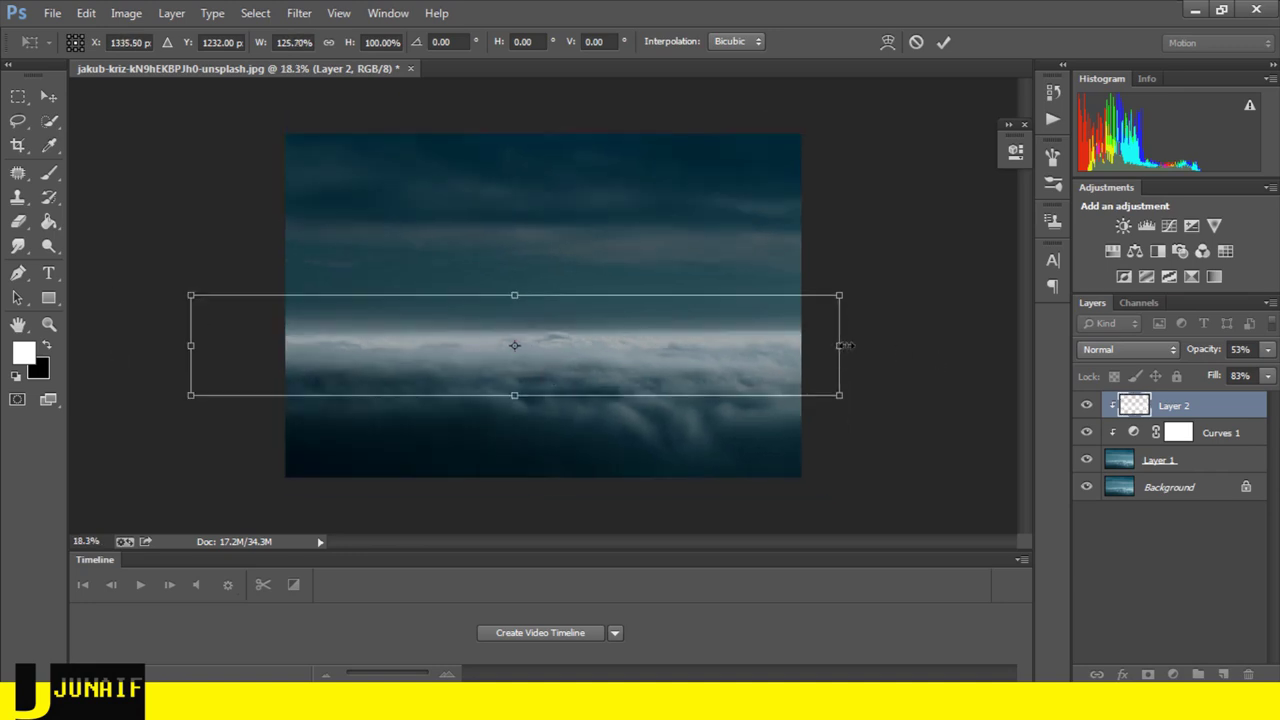
drag(845, 345, 870, 345)
drag(1217, 378, 1194, 354)
click(49, 96)
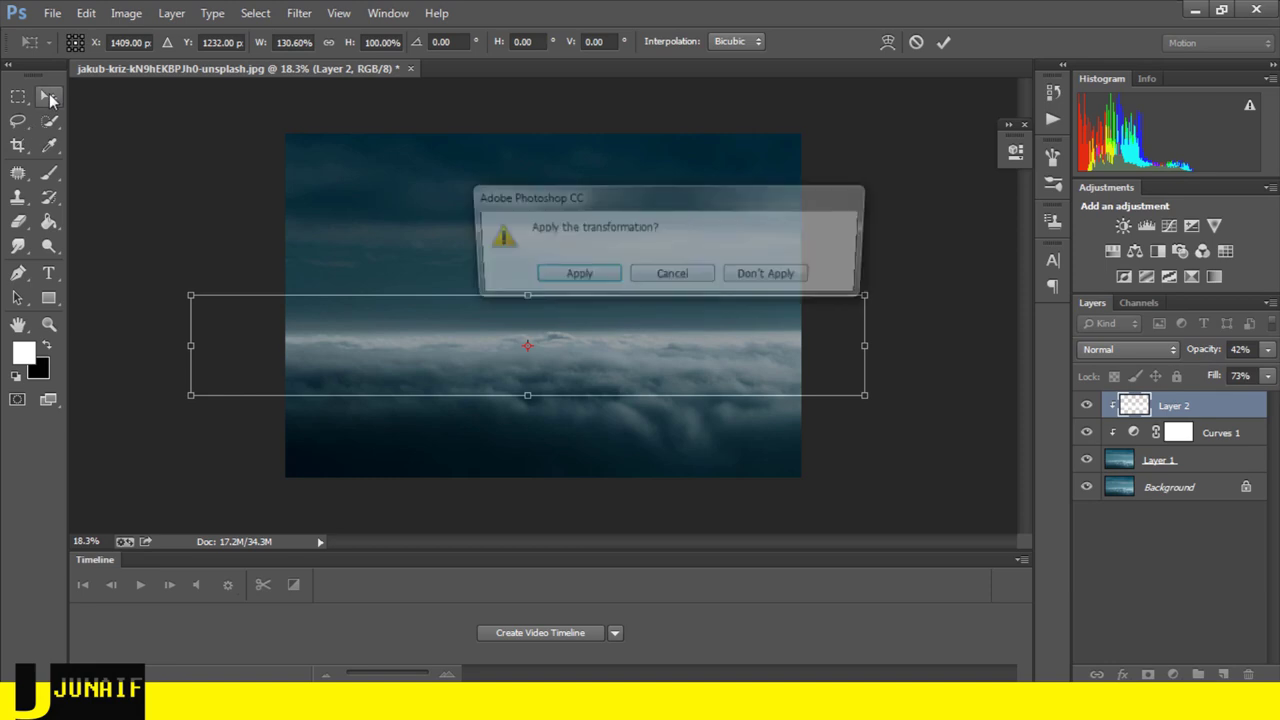
click(562, 276)
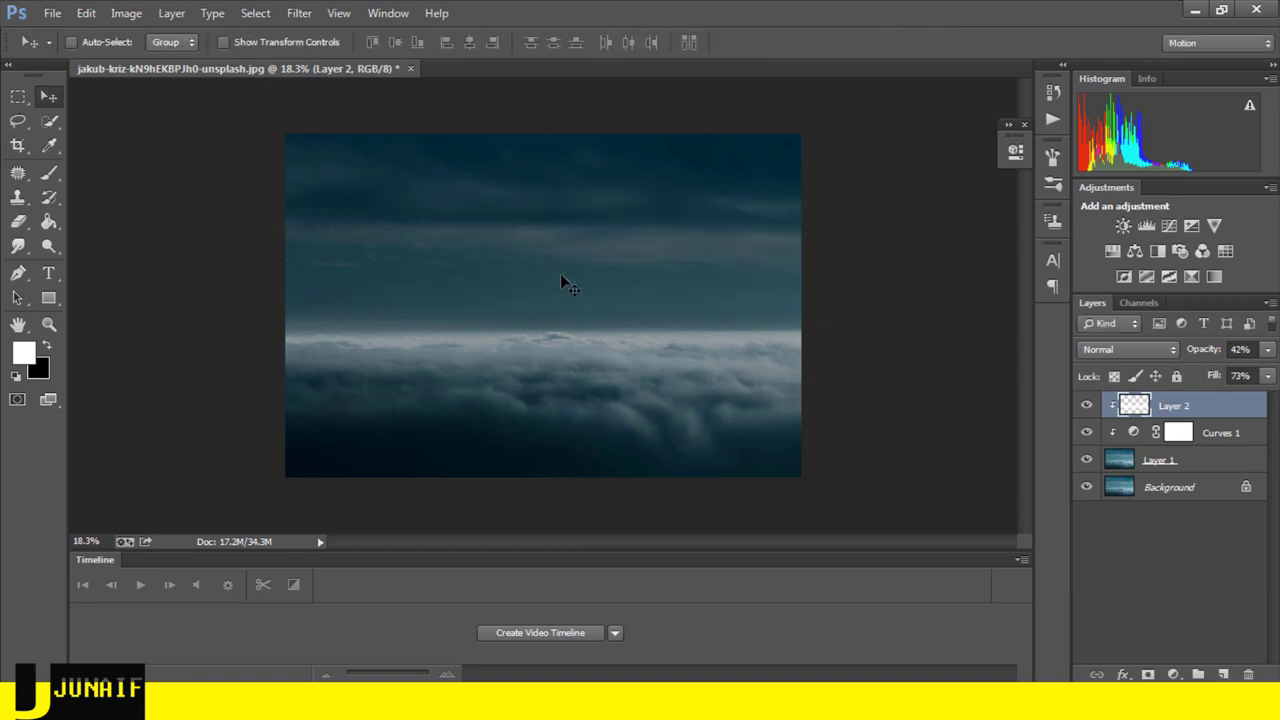
- Add a Curves 2 layer lowering the white point to 208, and set Layer 2 opacity to 50%
click(1086, 432)
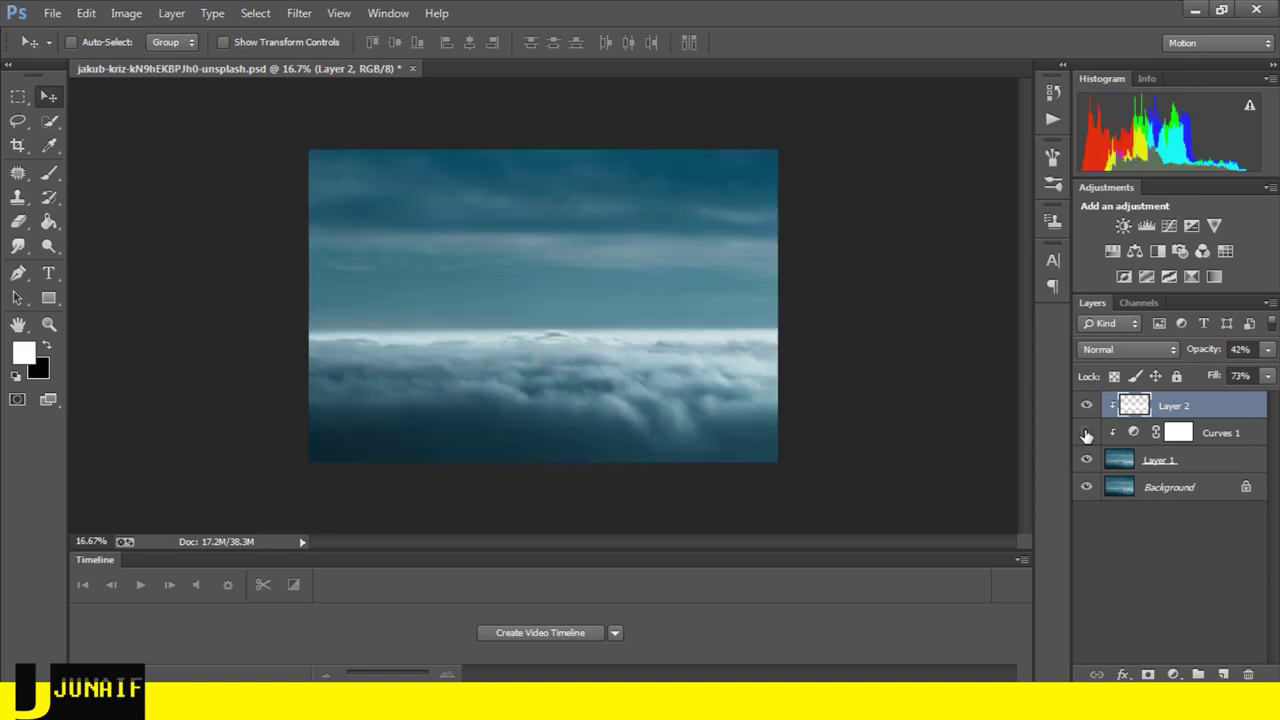
click(1086, 432)
click(1212, 440)
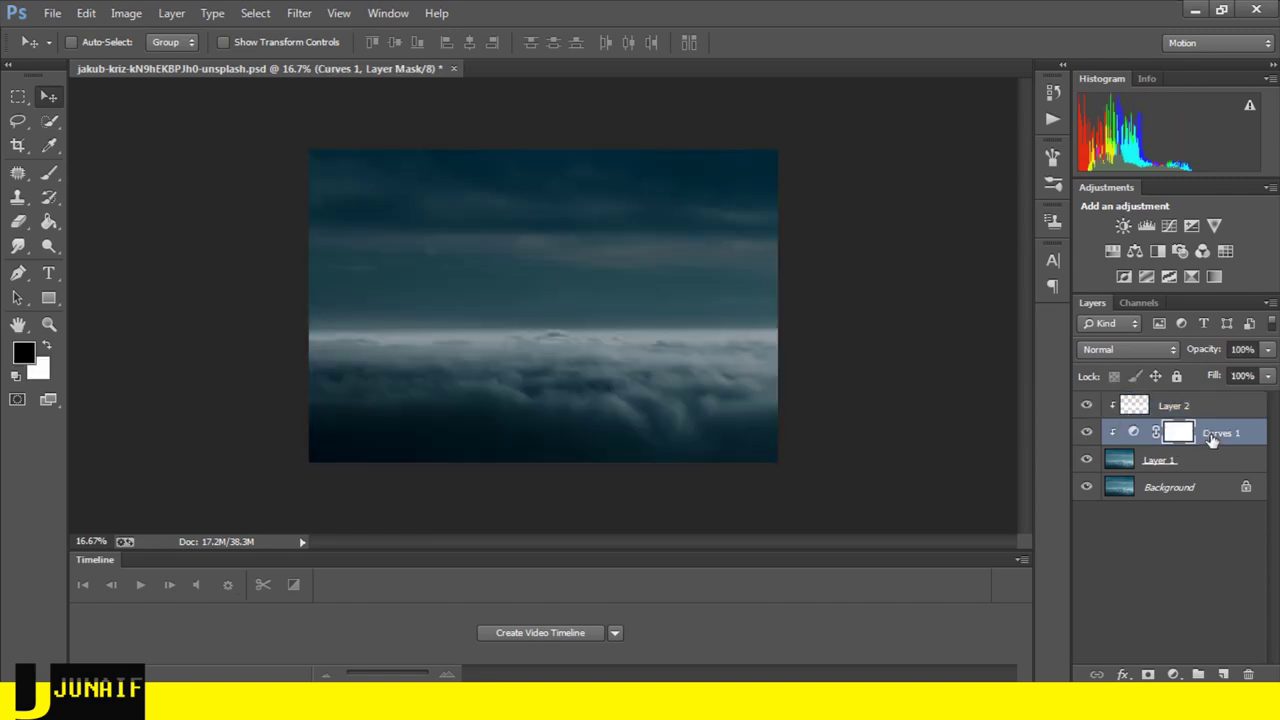
click(1173, 674)
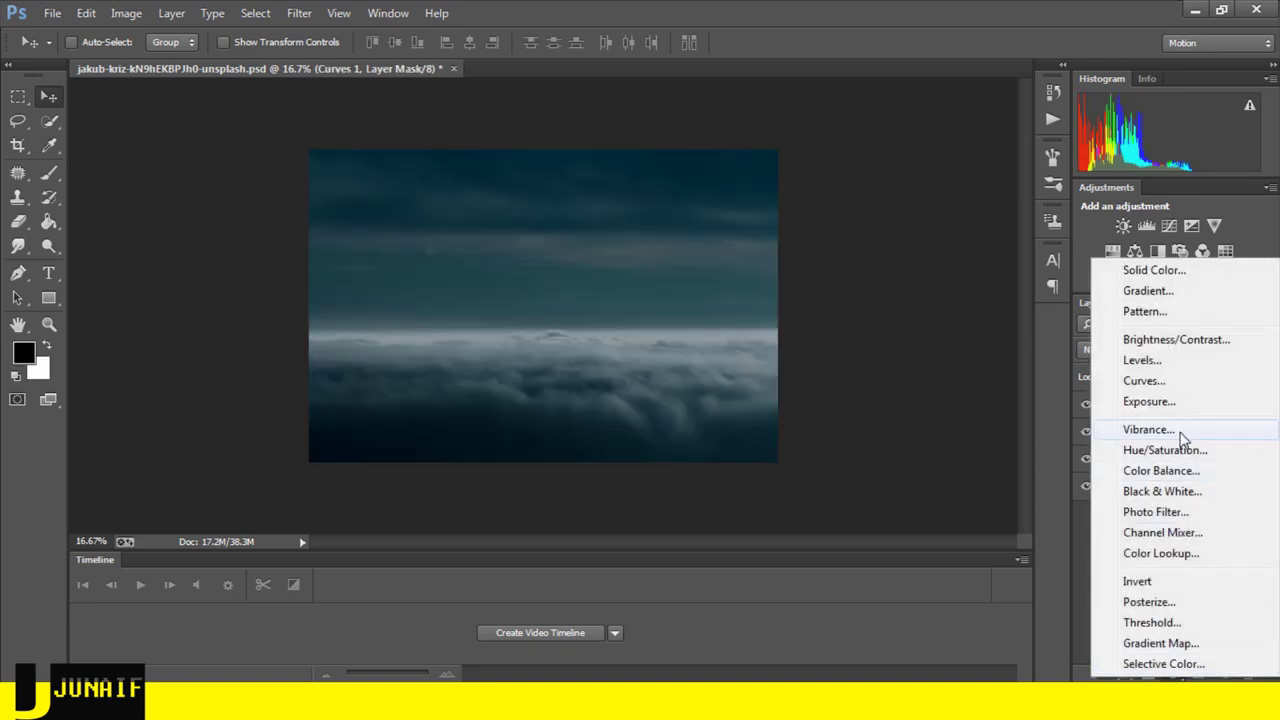
click(1163, 382)
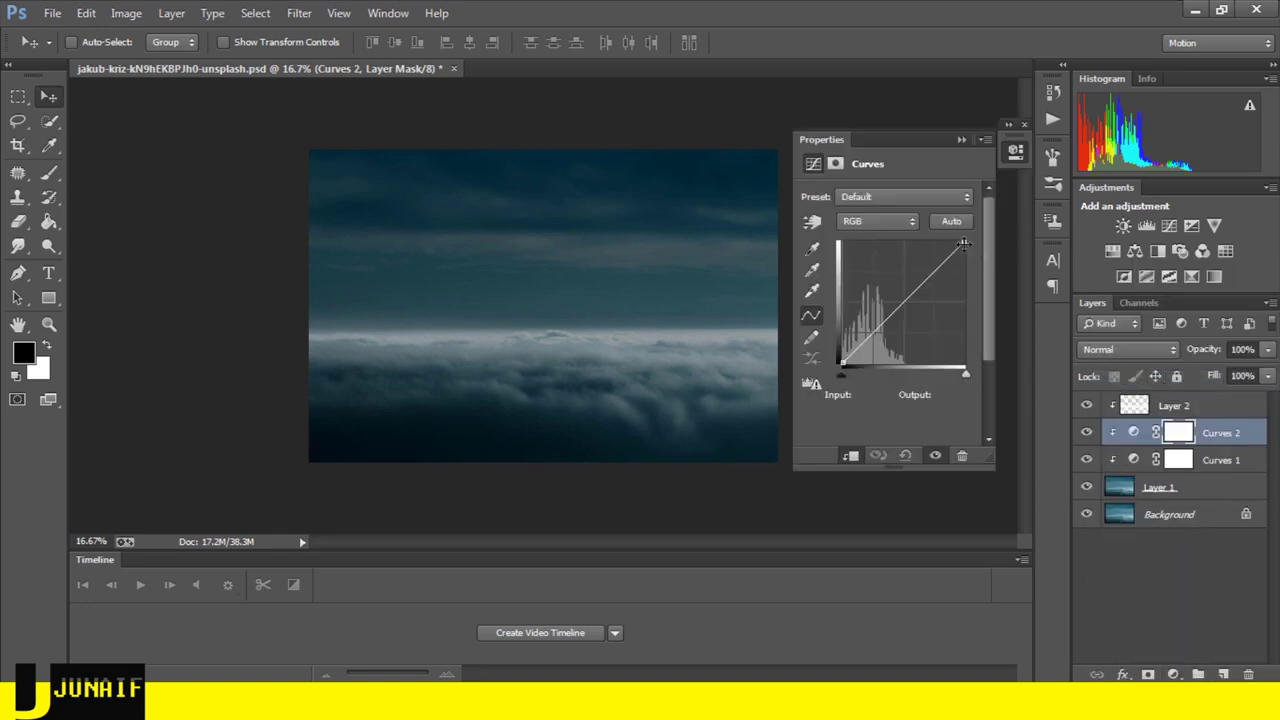
drag(963, 244, 964, 266)
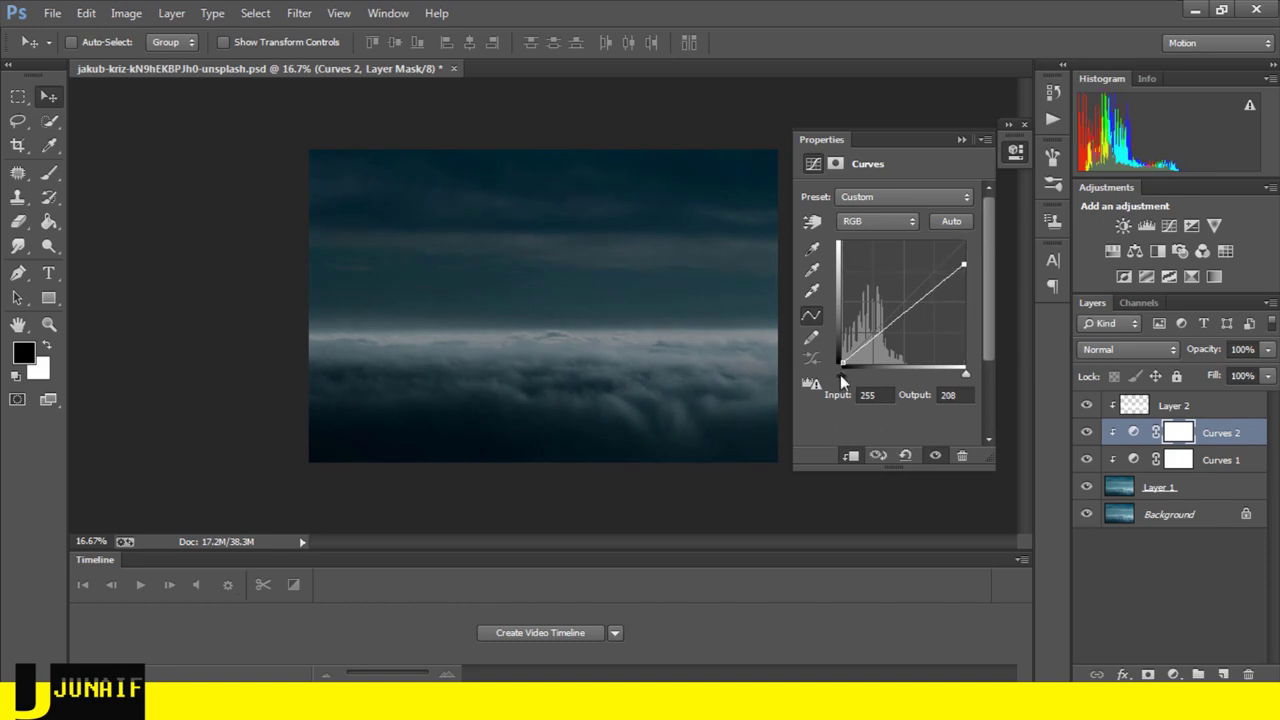
drag(840, 374, 840, 373)
click(957, 140)
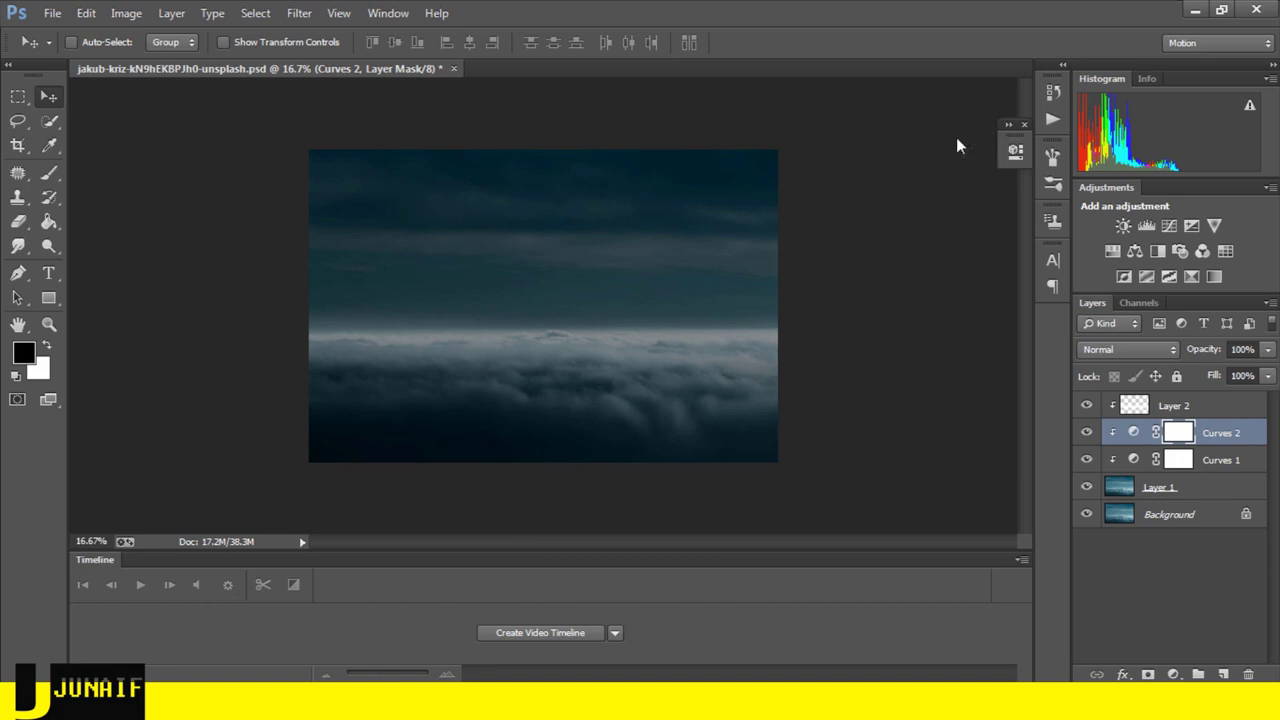
click(1189, 408)
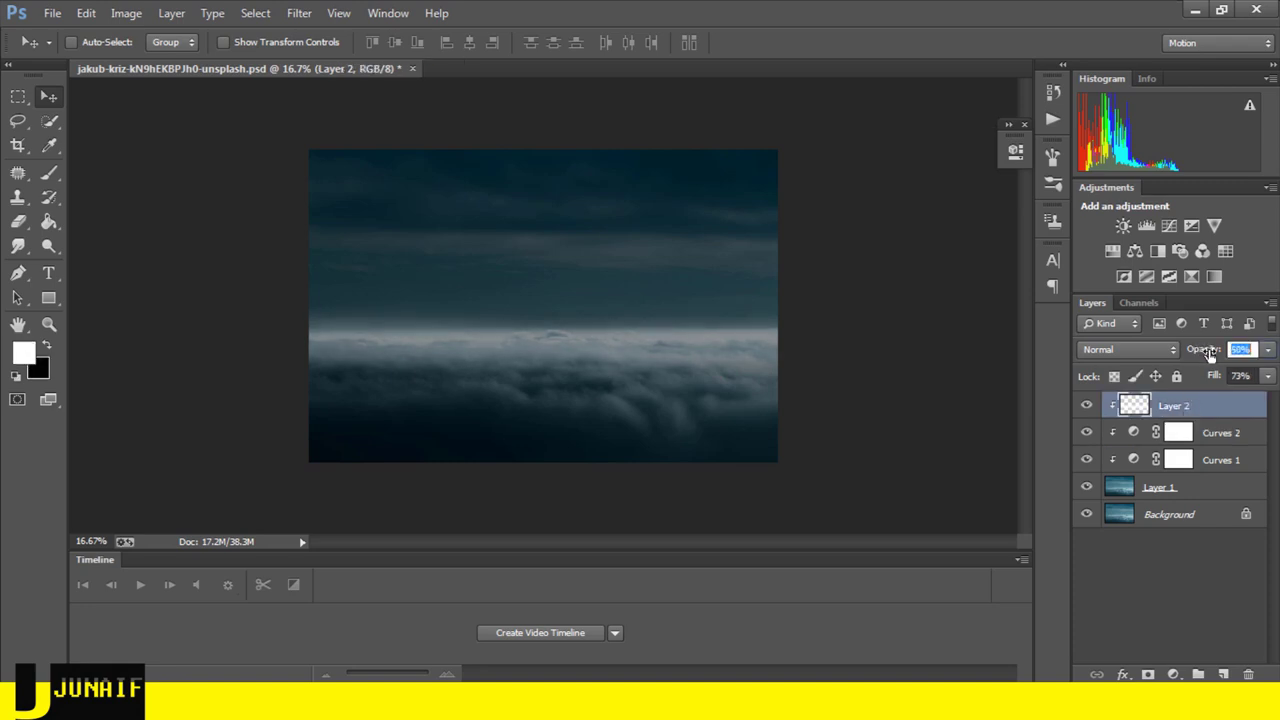
key(Return)
- Open the mountain photo luca-bravo-nhhFz7ITTFw-unsplash.jpg
click(55, 14)
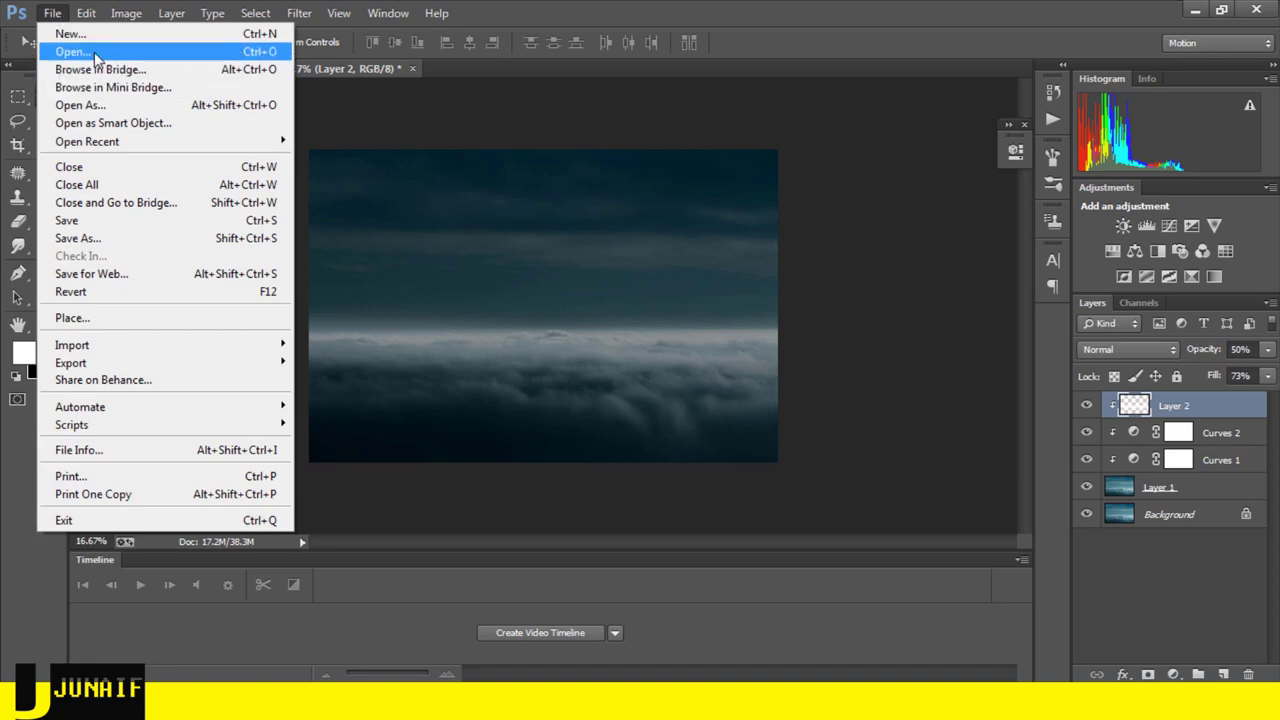
click(75, 51)
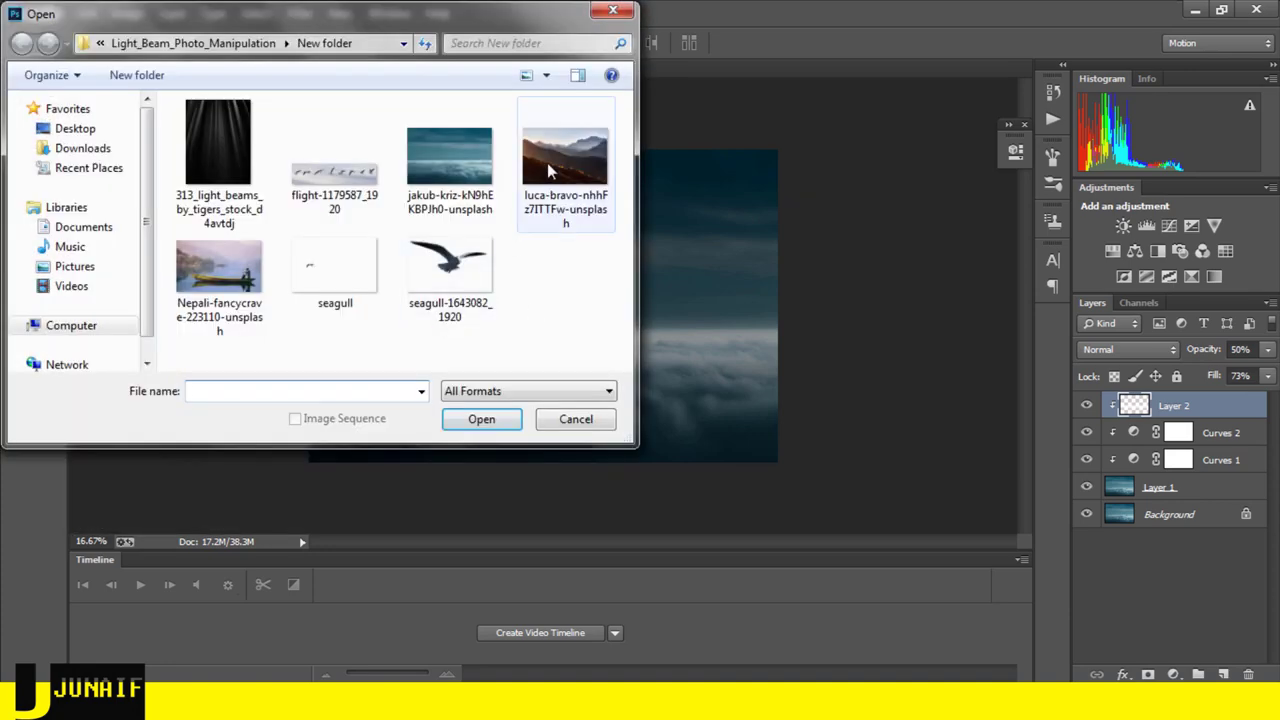
click(547, 163)
click(479, 424)
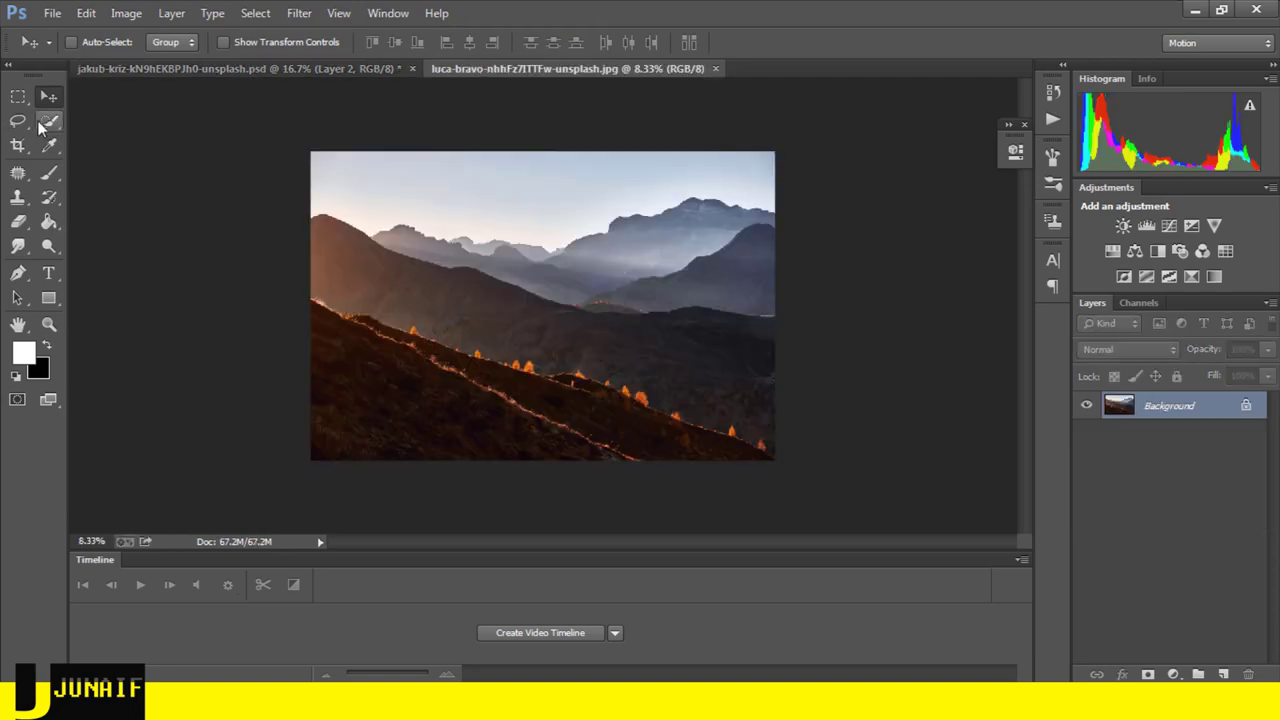
- Quick-select the right-hand ridge and drag it into the cloud composition as Layer 3
click(49, 121)
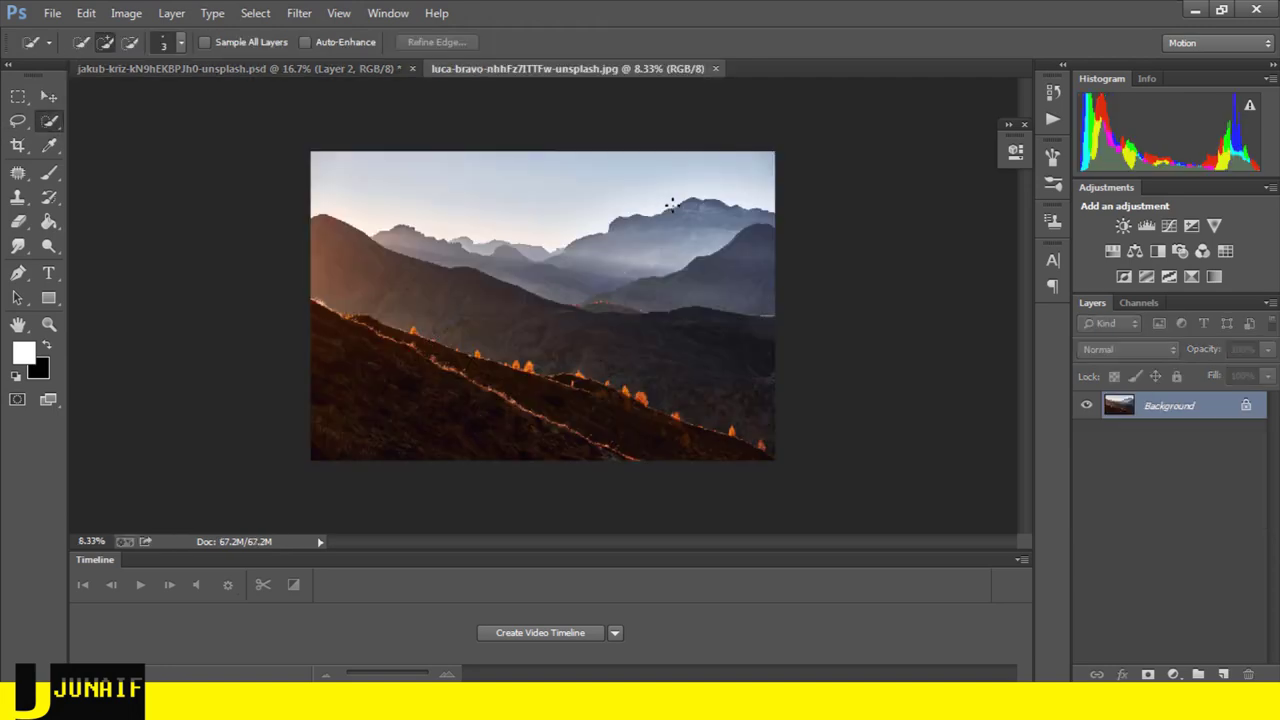
click(635, 298)
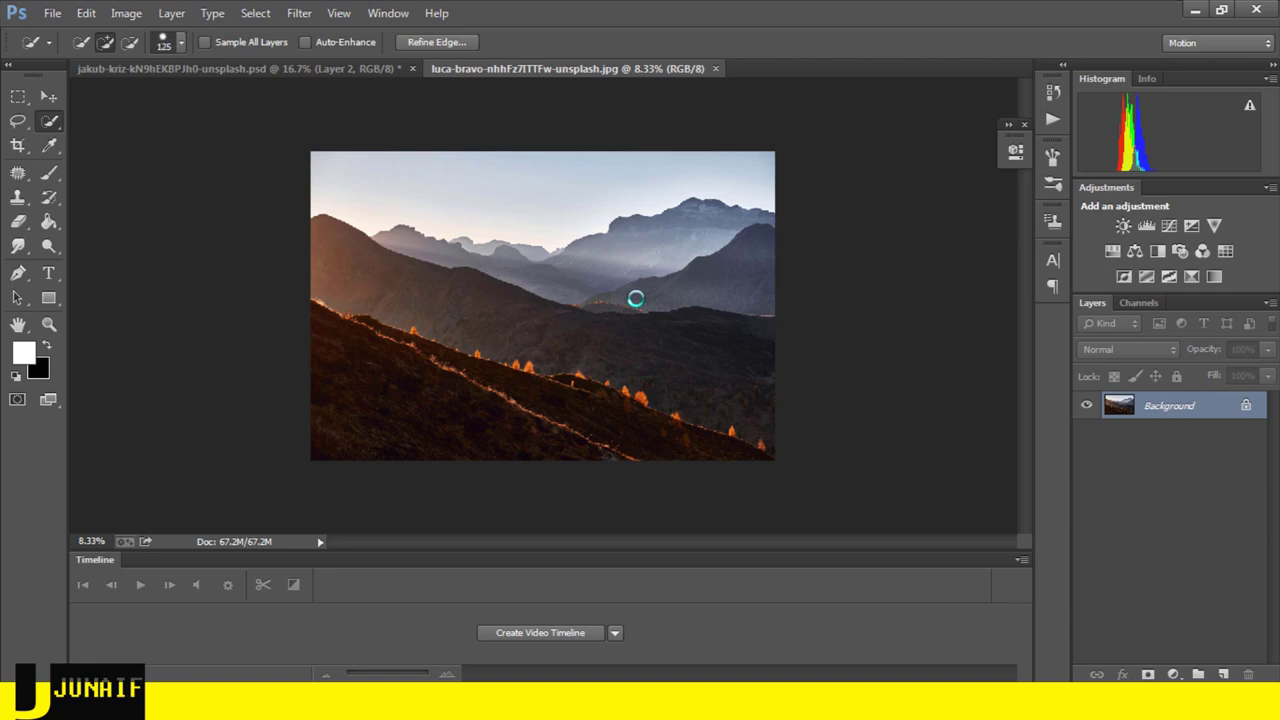
key(bracketright)
key(bracketright)
key(bracketright)
mouse_move(711, 277)
mouse_down()
mouse_move(609, 300)
mouse_move(576, 354)
mouse_move(714, 337)
mouse_up()
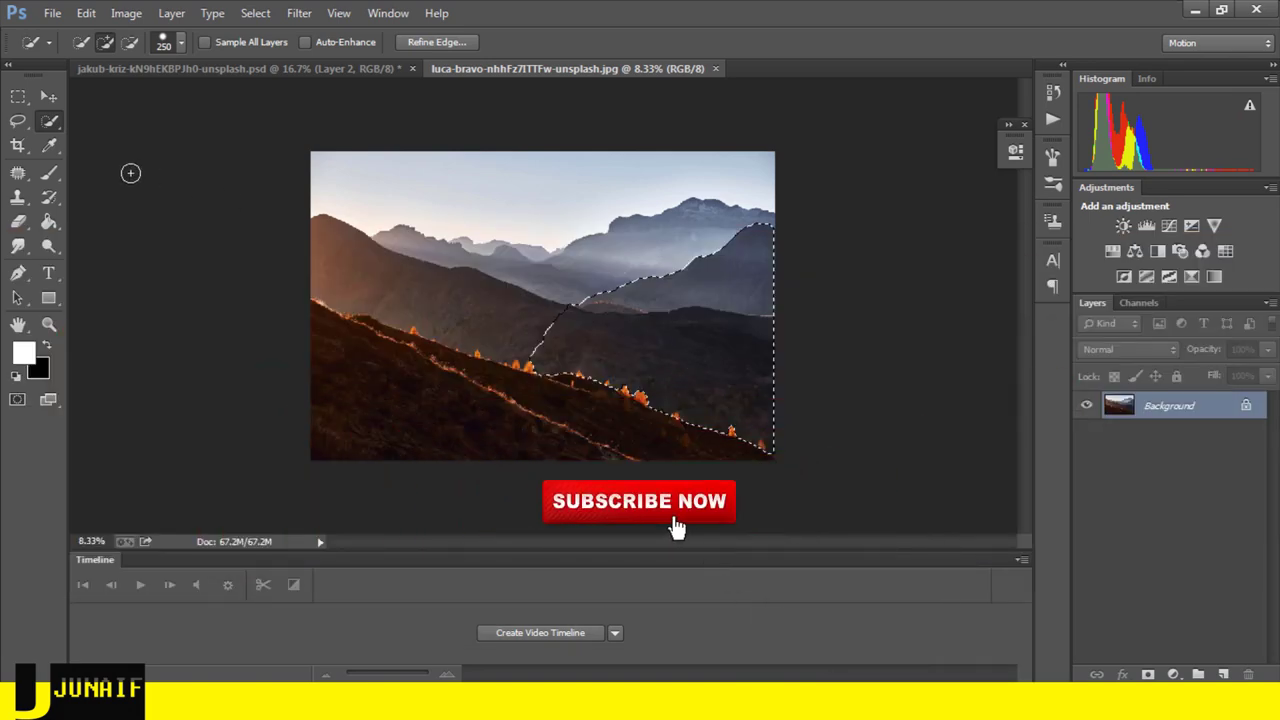
click(48, 96)
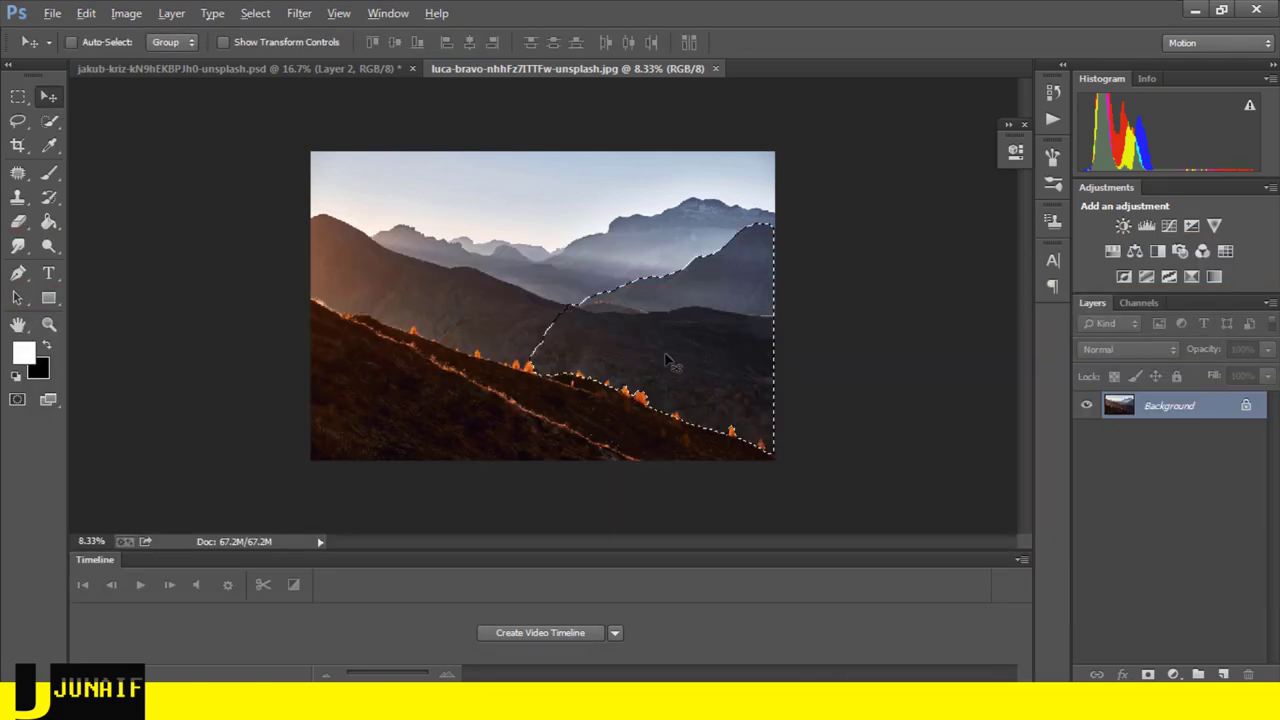
key(alt)
drag(672, 356, 587, 352)
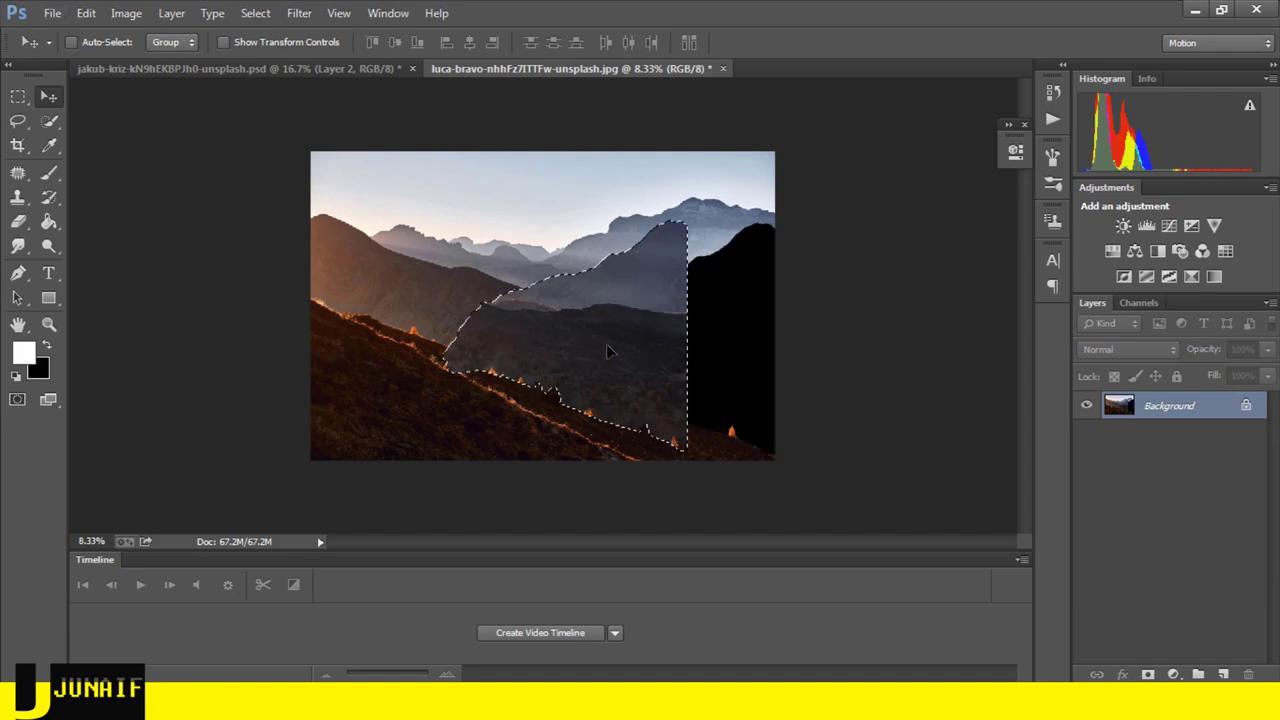
key(ctrl+z)
mouse_move(437, 291)
mouse_down()
mouse_move(214, 76)
mouse_move(545, 288)
mouse_up()
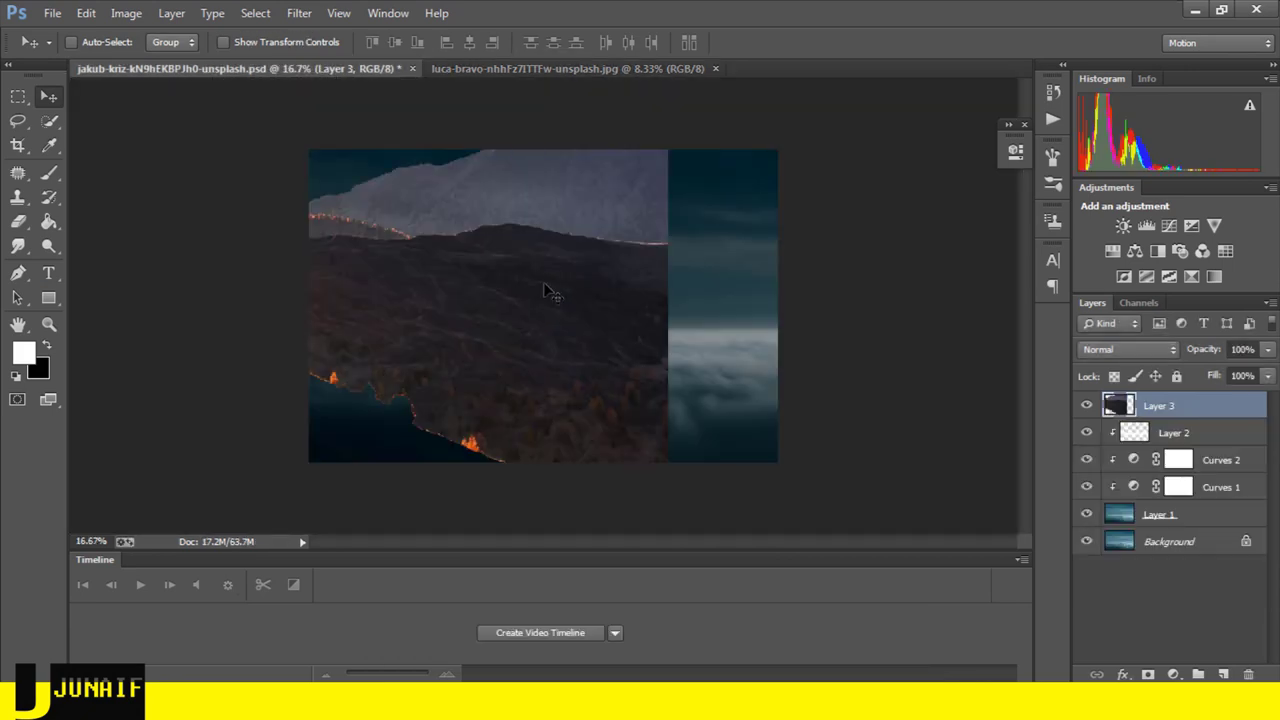
- Flip the mountain layer horizontally with Free Transform
key(ctrl+t)
right_click(545, 287)
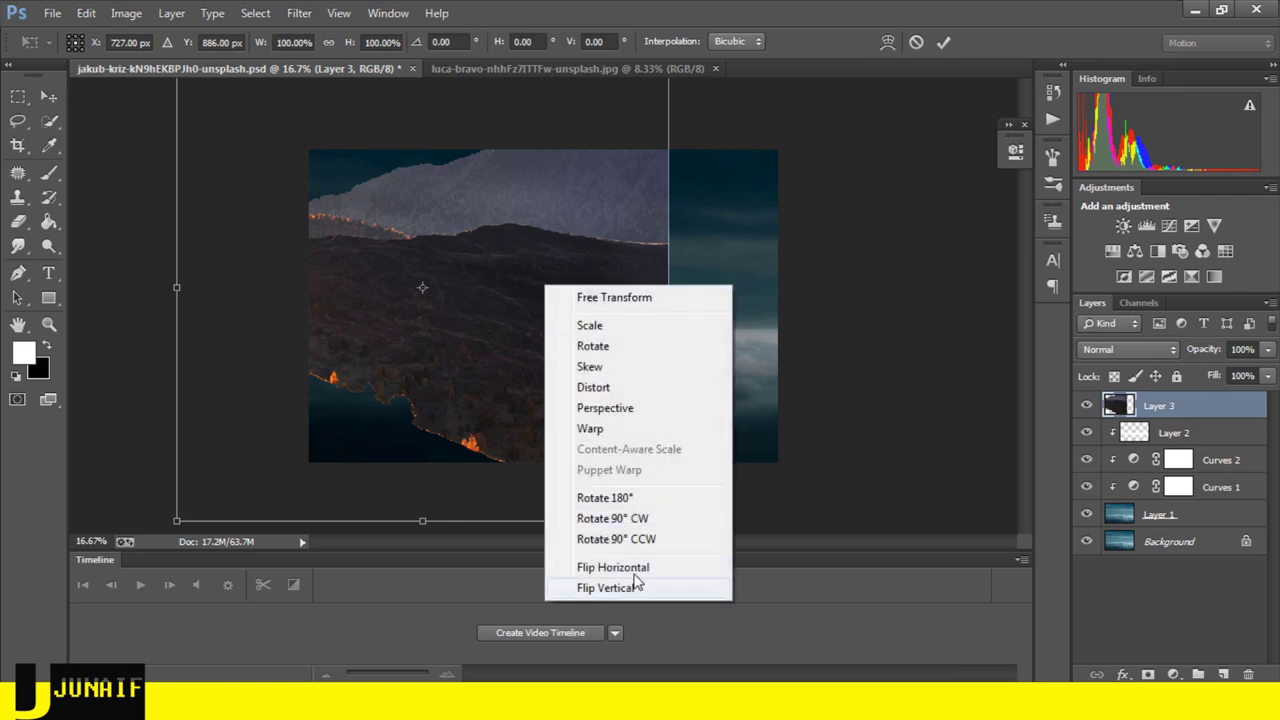
click(640, 566)
scroll(542, 305, down, 3)
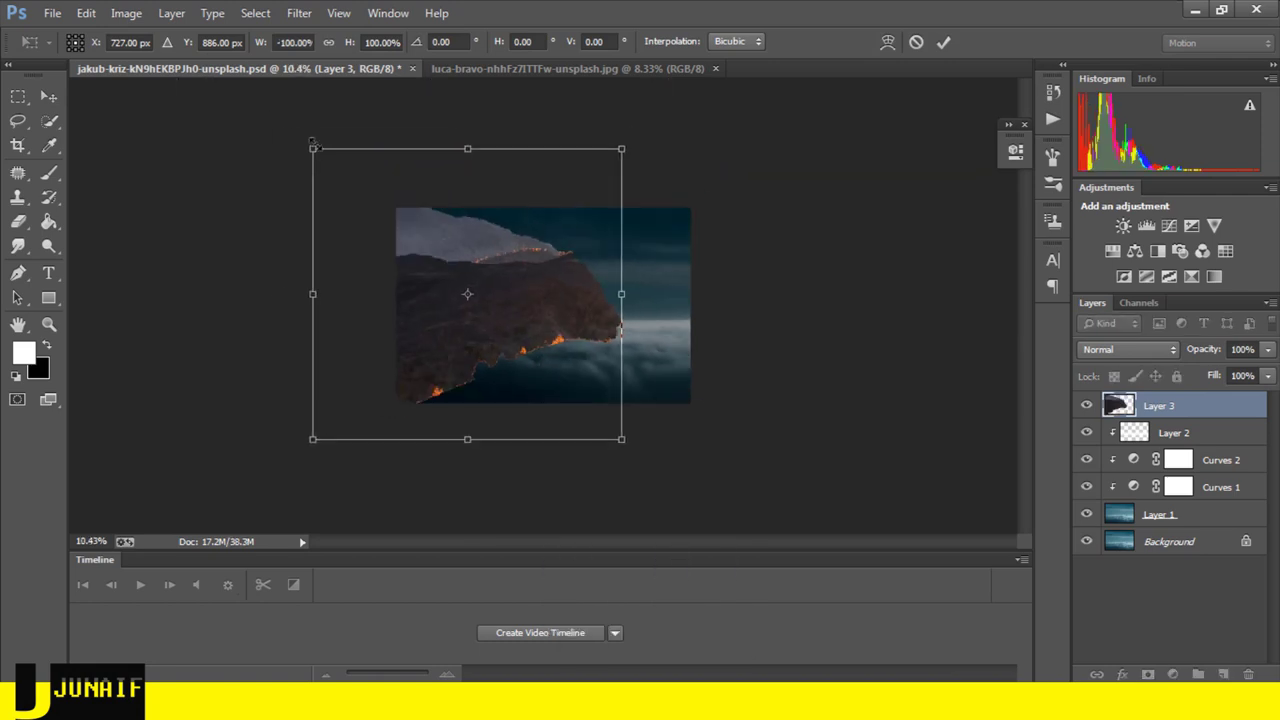
- Scale the mountain to 68.27% × 69.89% and place it at the lower left
drag(312, 150, 396, 192)
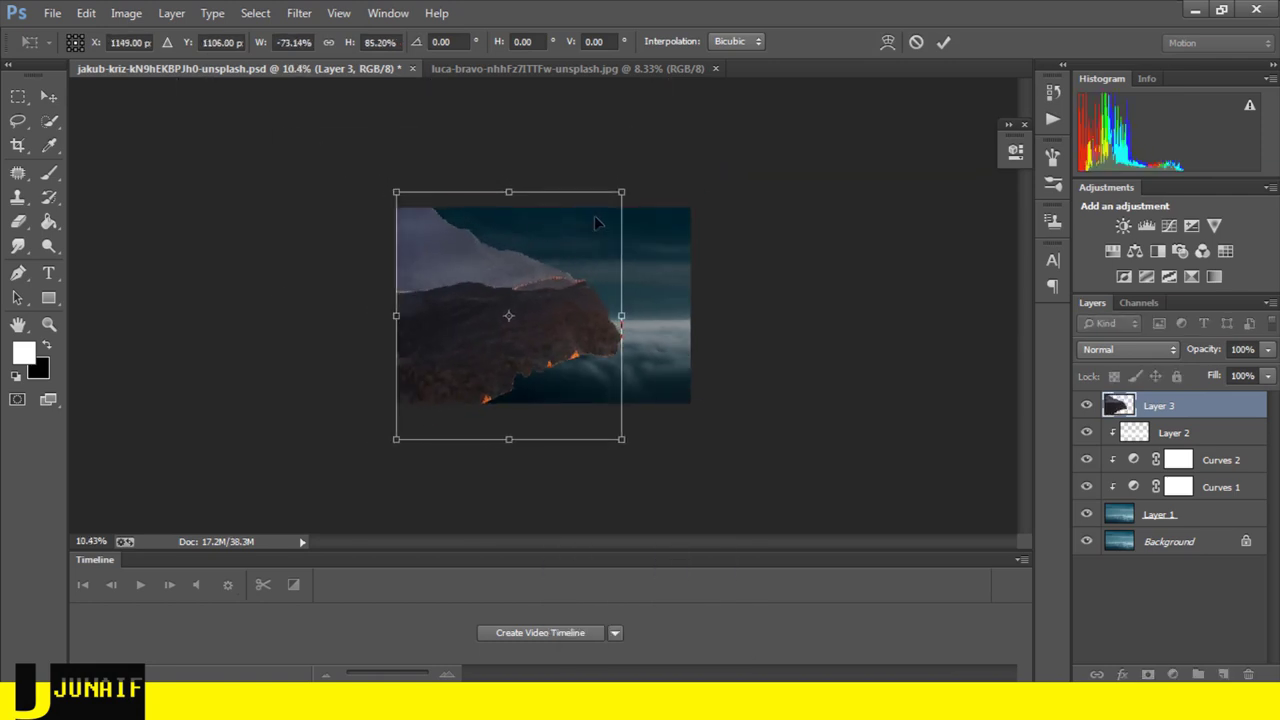
drag(622, 193, 612, 208)
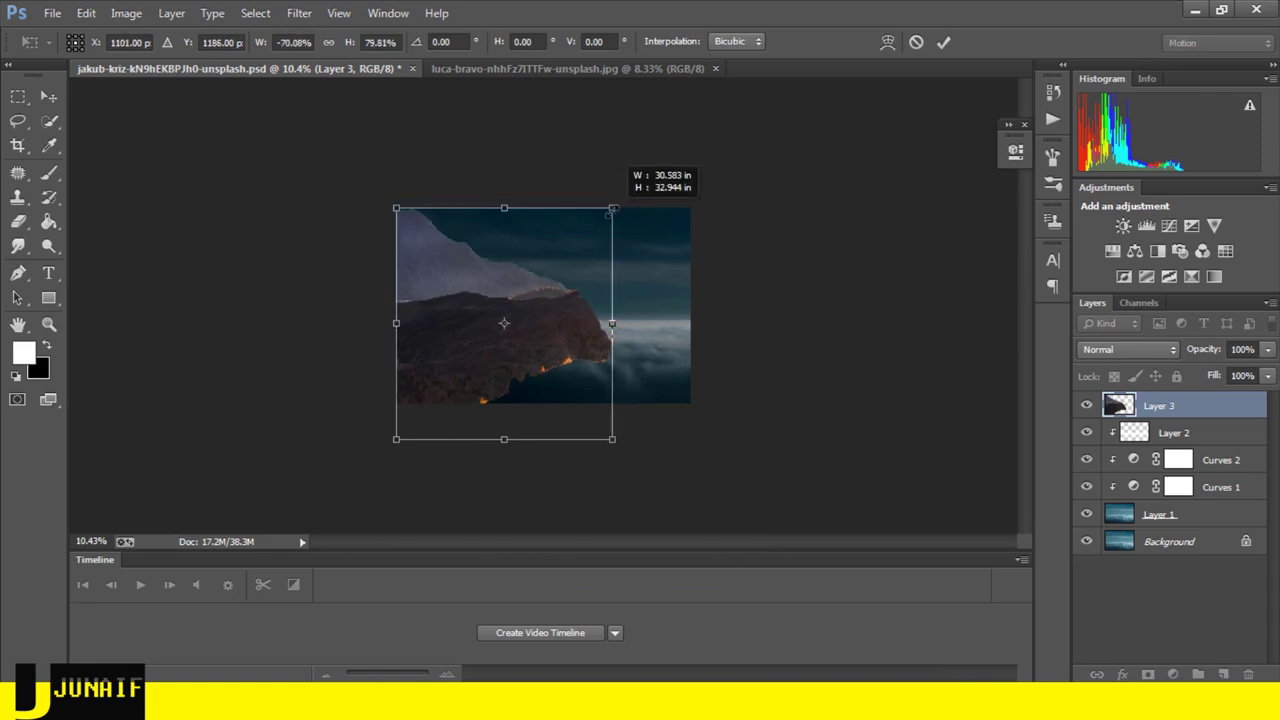
drag(612, 438, 606, 403)
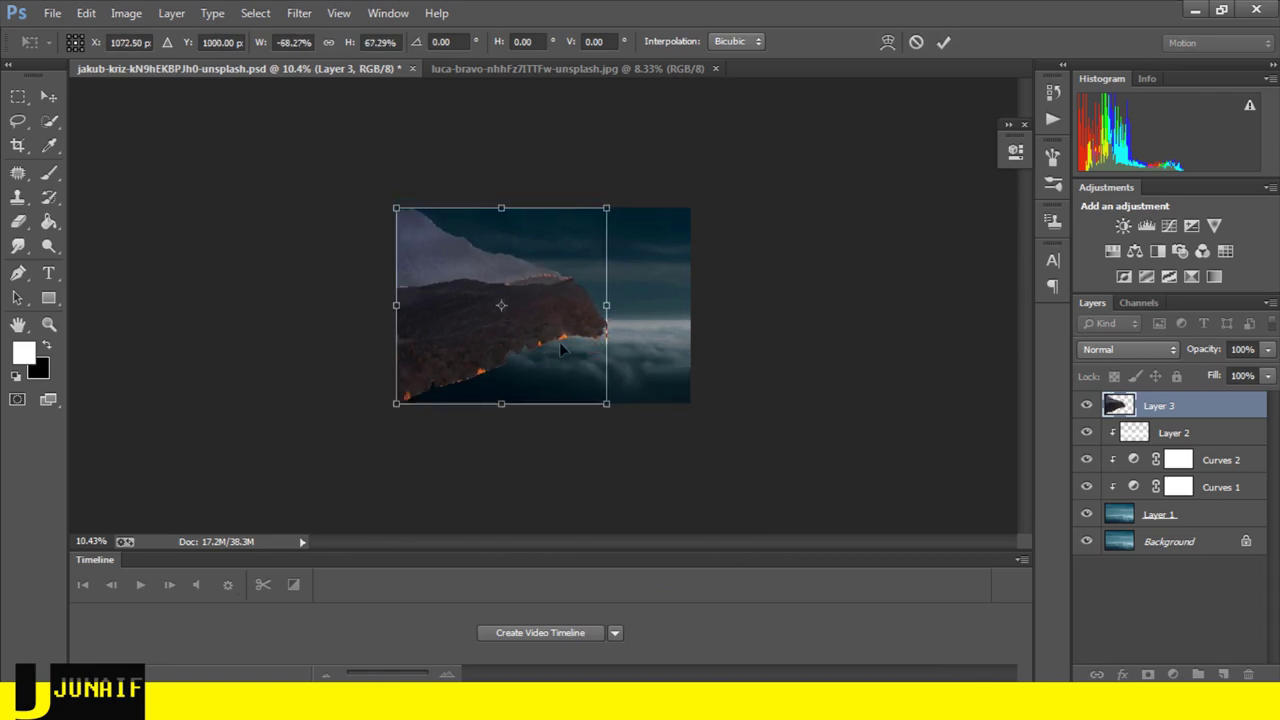
drag(555, 348, 553, 384)
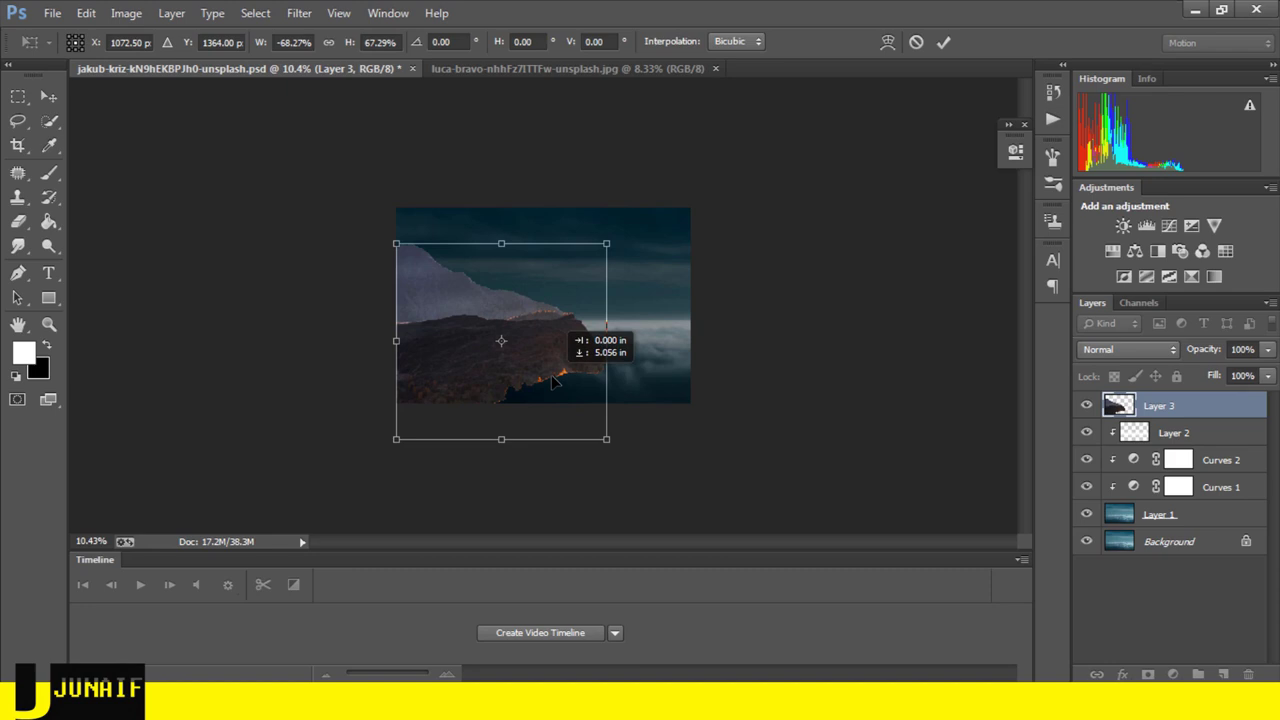
drag(394, 241, 393, 235)
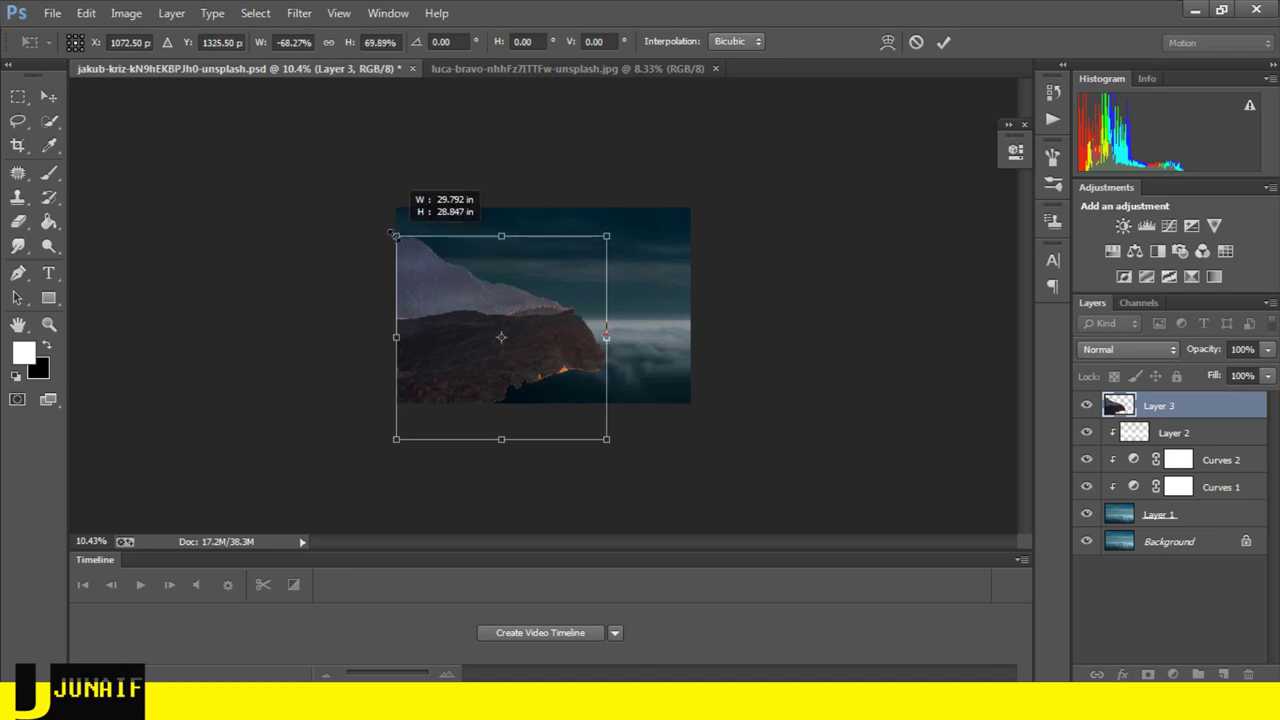
drag(561, 360, 557, 368)
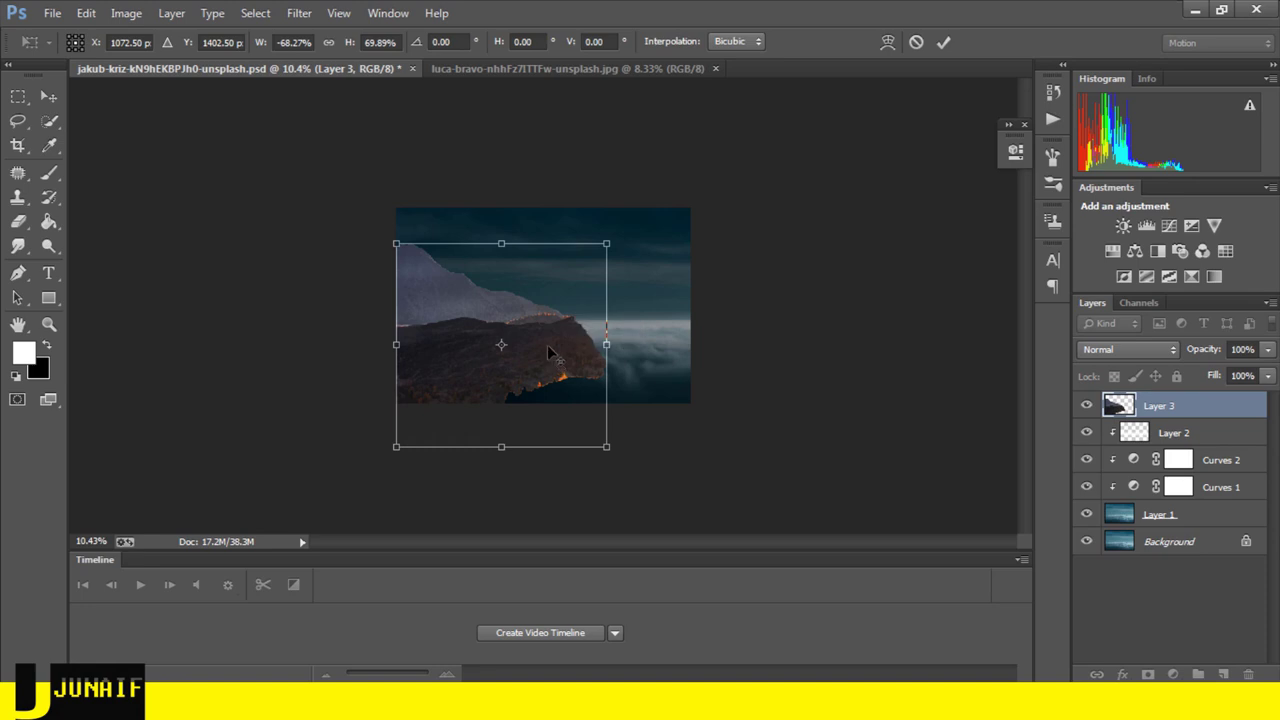
key(ctrl+plus)
key(ctrl+plus)
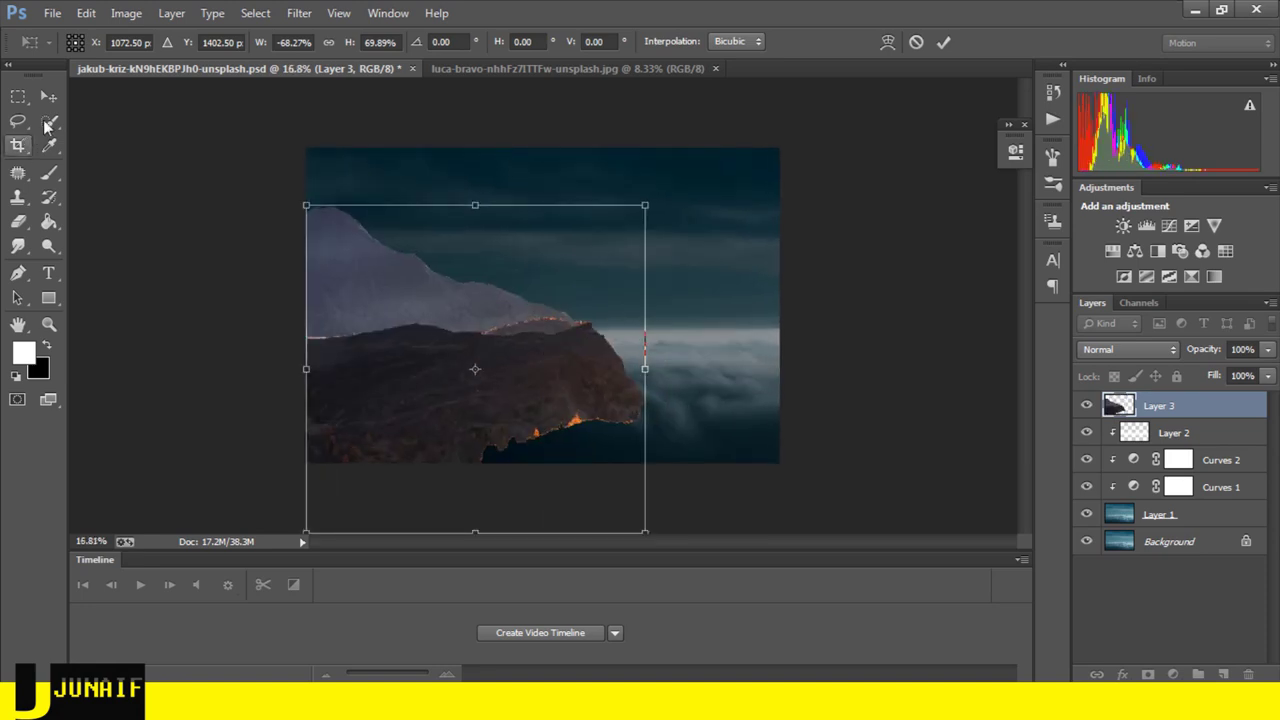
click(48, 96)
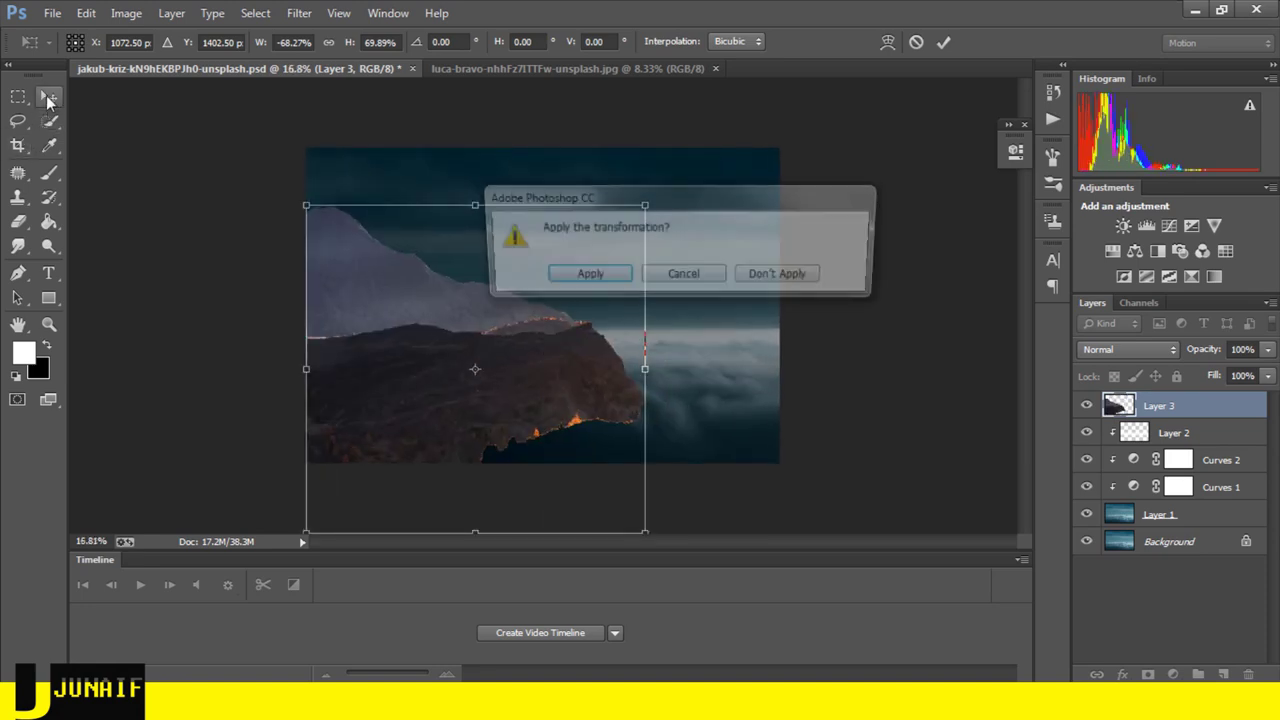
click(585, 277)
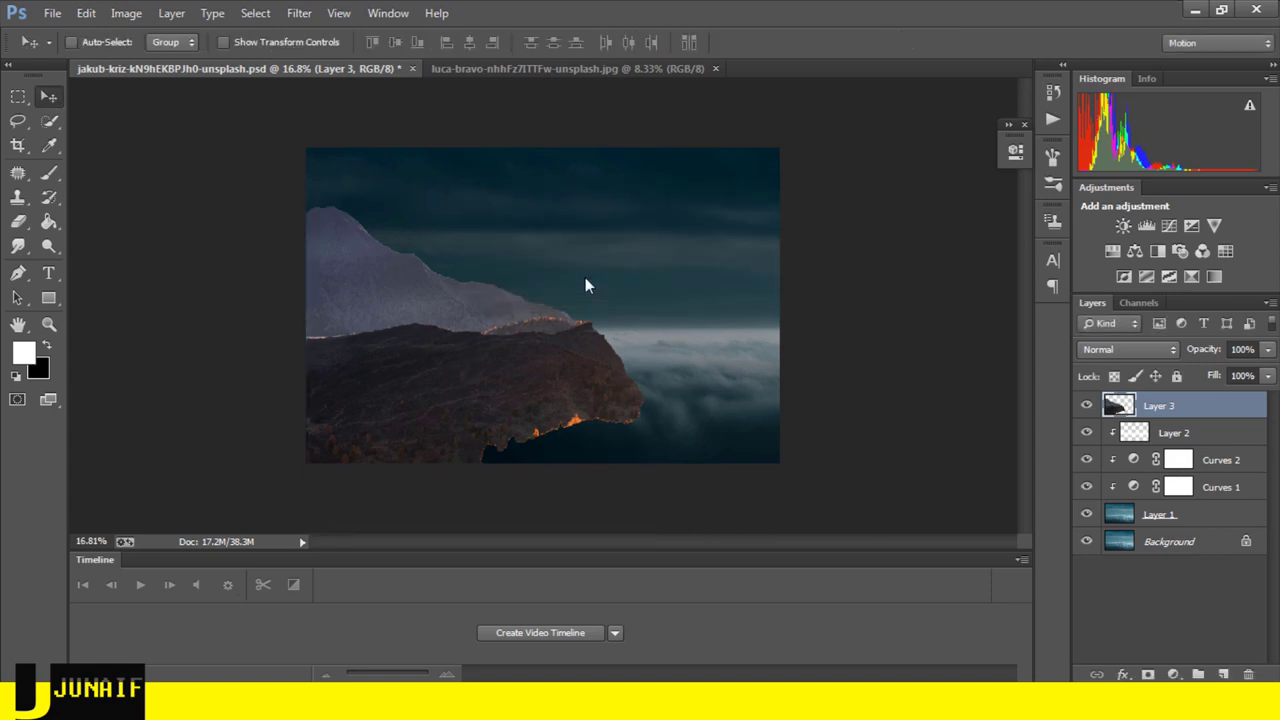
- Set up a black brush of size 700 with 95% flow and higher opacity
click(45, 345)
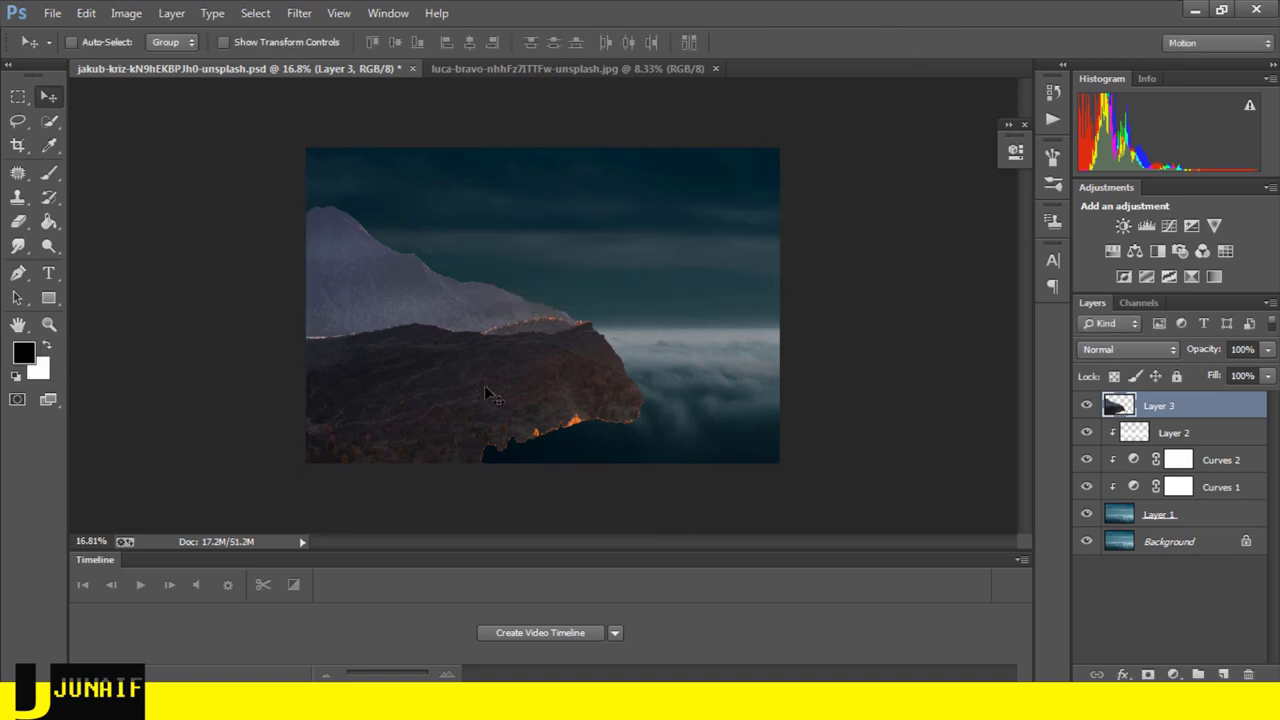
click(49, 172)
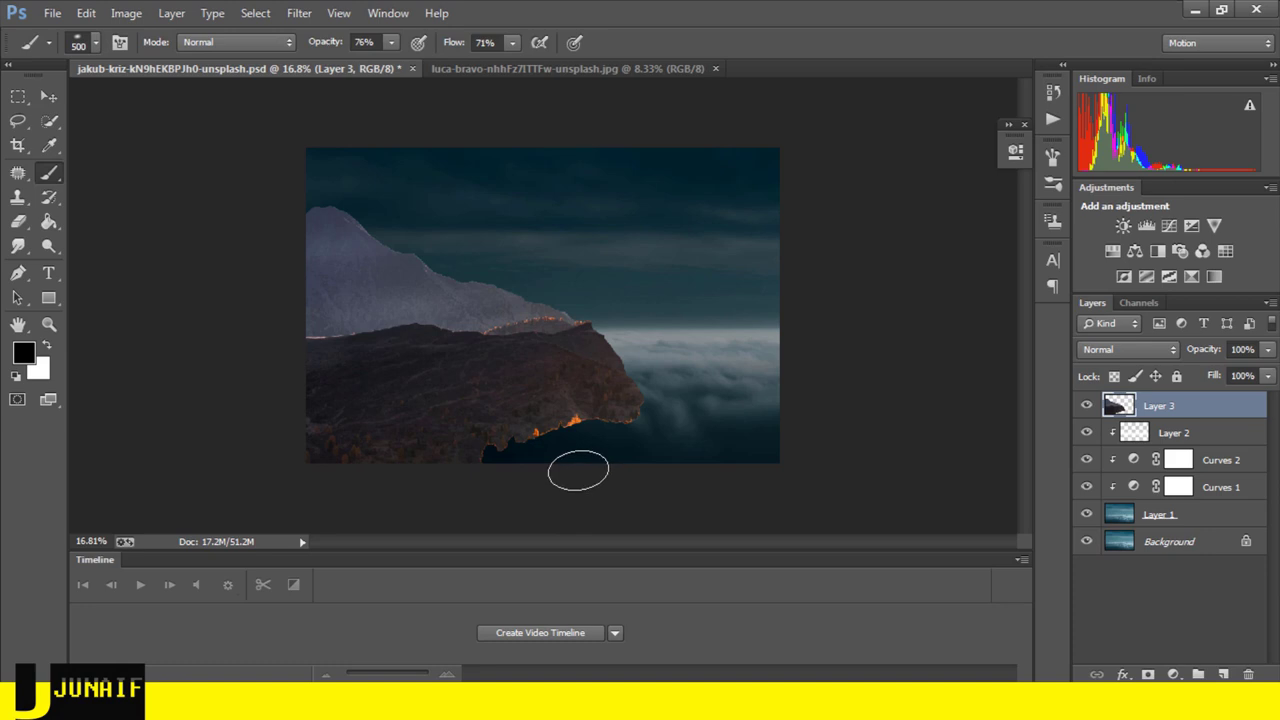
key(bracketright)
key(bracketright)
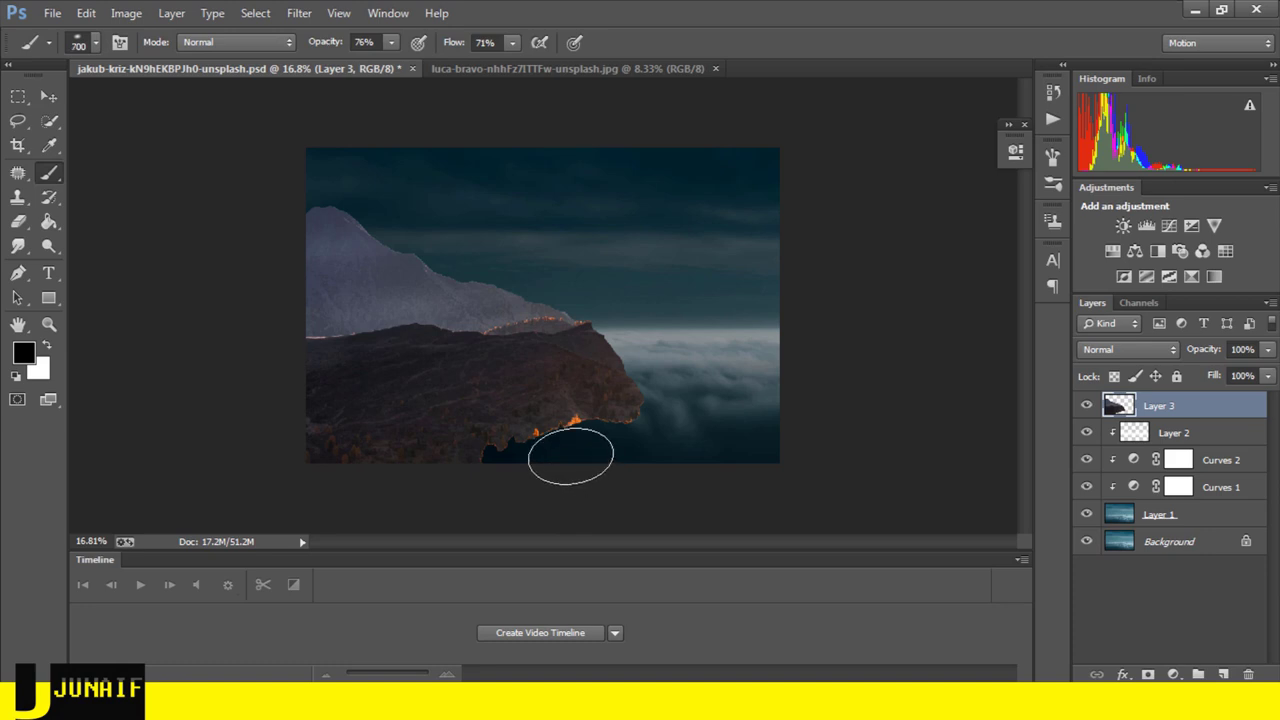
click(484, 42)
text(95)
drag(330, 44, 354, 74)
drag(560, 430, 400, 455)
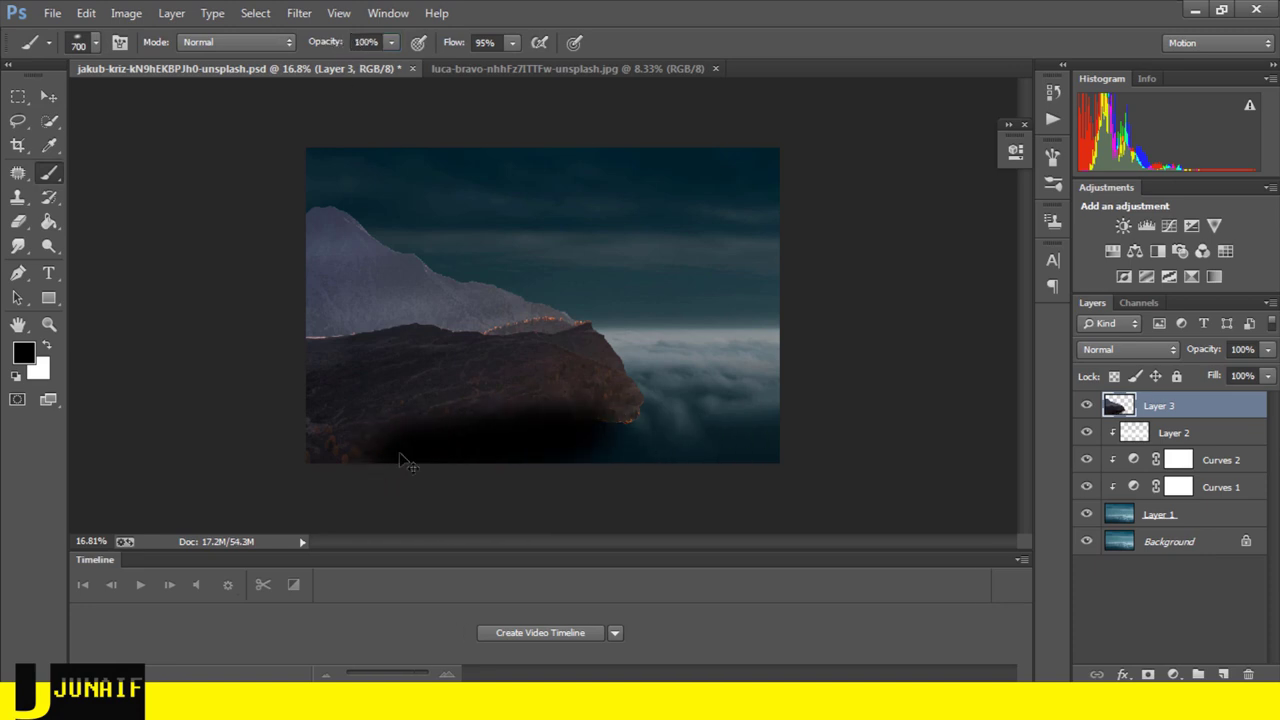
key(ctrl+z)
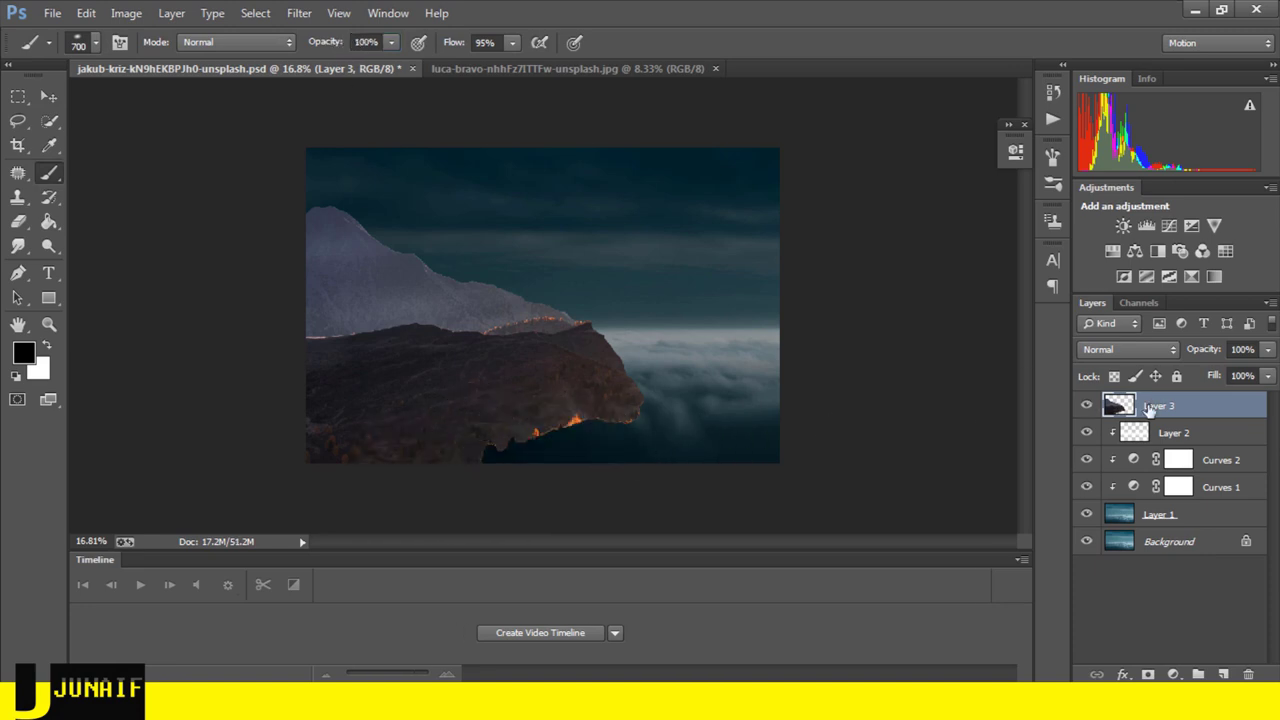
- Mask Layer 3 to hide the lower cliff, lava and orange horizon line, fading into the mist
click(1148, 675)
drag(638, 412, 423, 434)
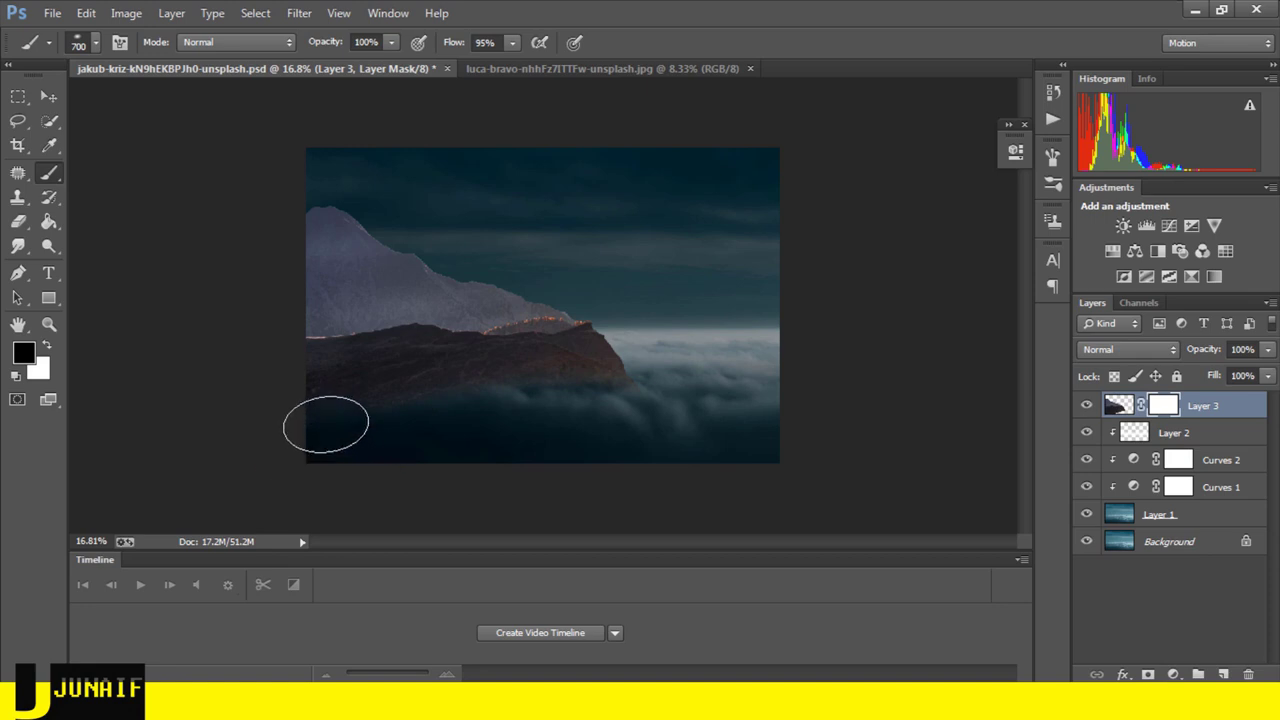
mouse_move(323, 378)
mouse_down()
mouse_move(634, 377)
mouse_move(457, 360)
mouse_up()
drag(452, 45, 407, 46)
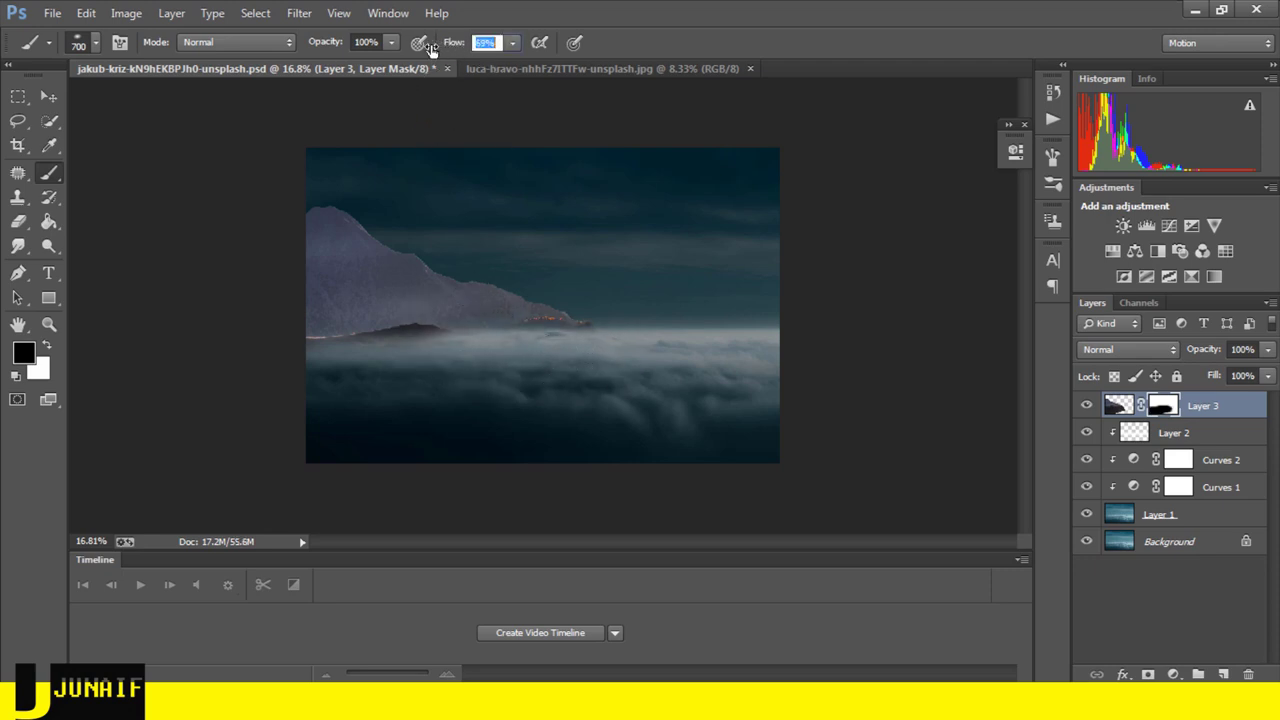
drag(327, 47, 324, 47)
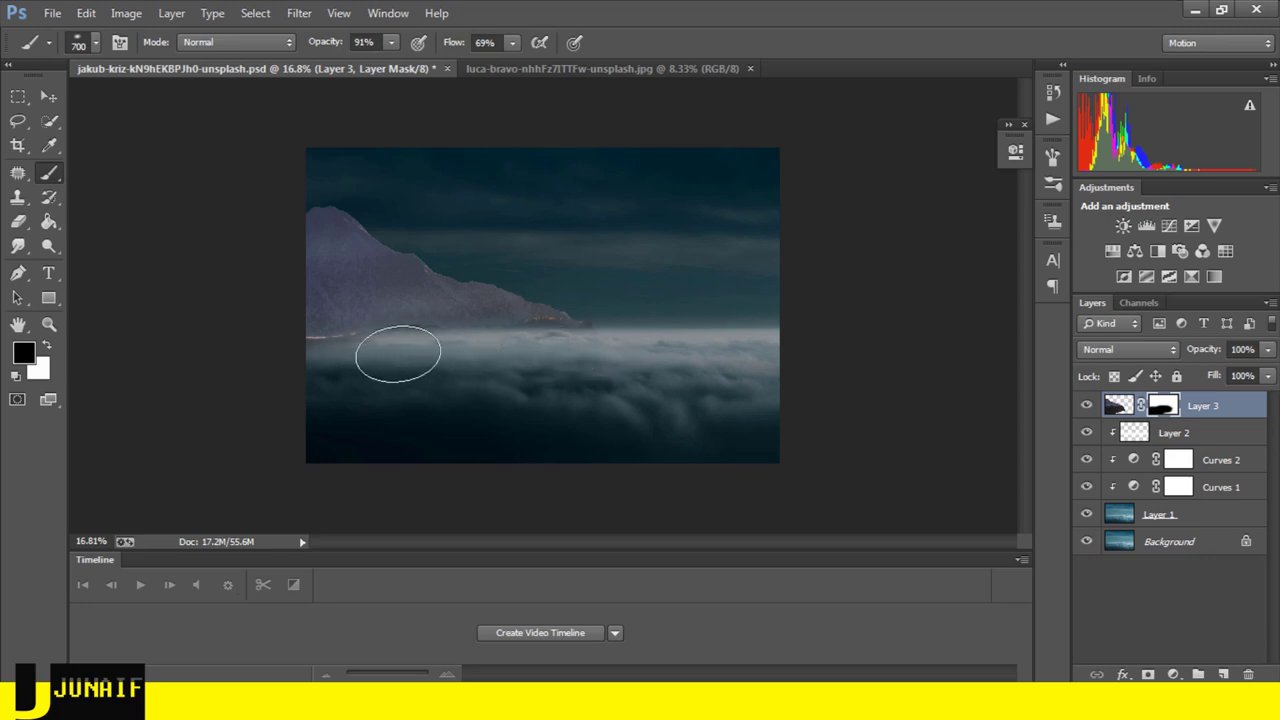
mouse_move(403, 355)
mouse_down()
mouse_move(307, 362)
mouse_move(585, 348)
mouse_move(346, 360)
mouse_move(429, 371)
mouse_move(395, 370)
mouse_up()
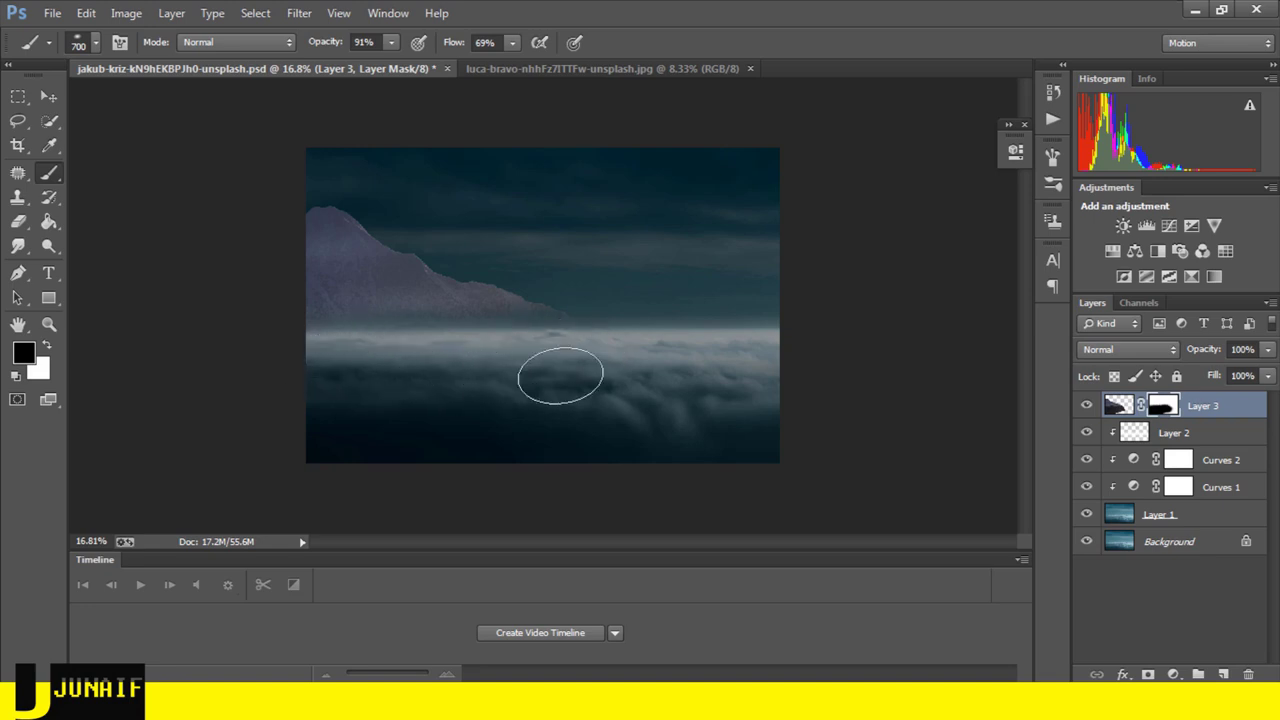
click(1120, 405)
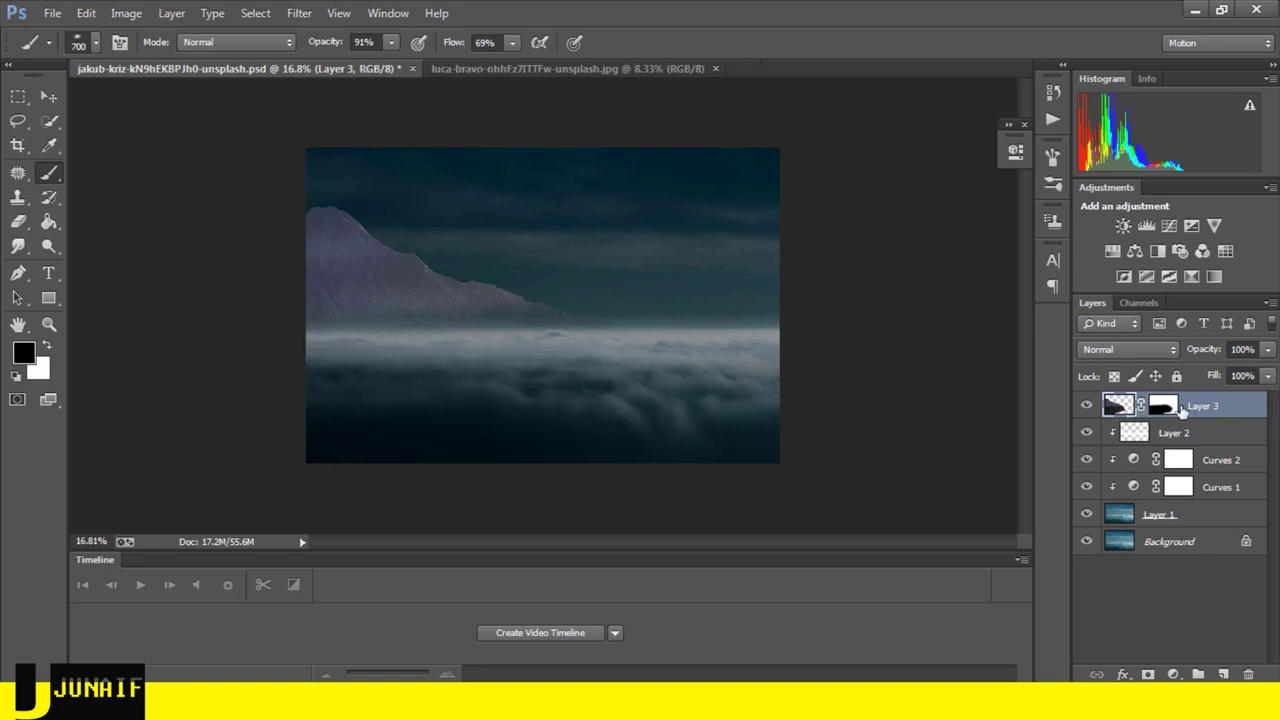
- Darken Layer 3 with Levels: RGB input 10 and 0.64 midtone, white output 209
key(ctrl+l)
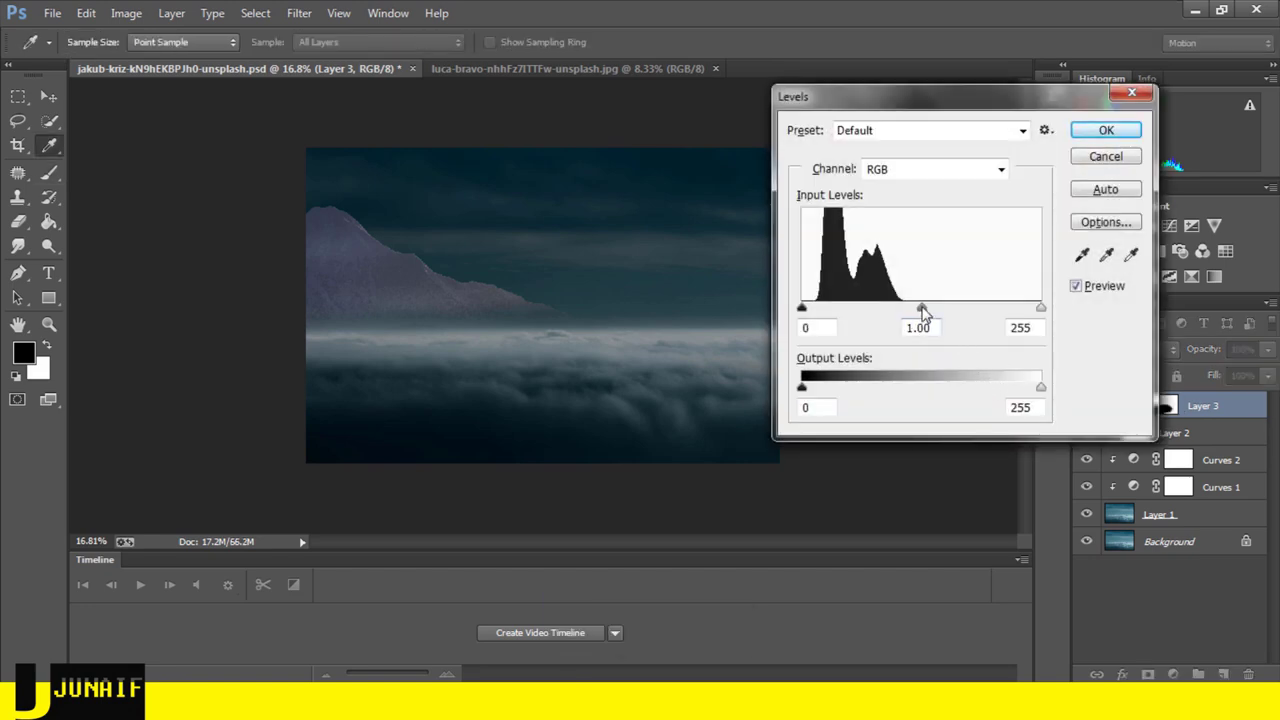
drag(922, 308, 957, 309)
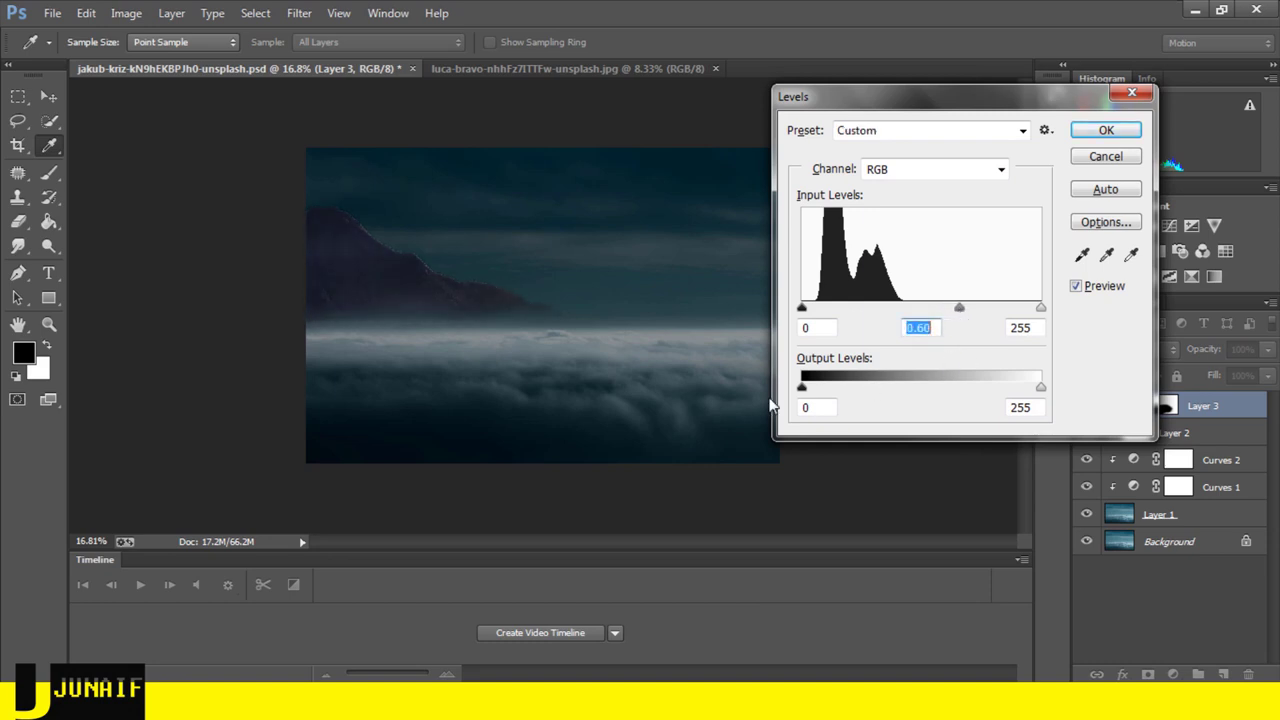
drag(805, 391, 802, 388)
drag(1038, 392, 998, 391)
drag(958, 311, 950, 311)
drag(807, 311, 812, 311)
drag(1041, 310, 1043, 314)
click(1043, 311)
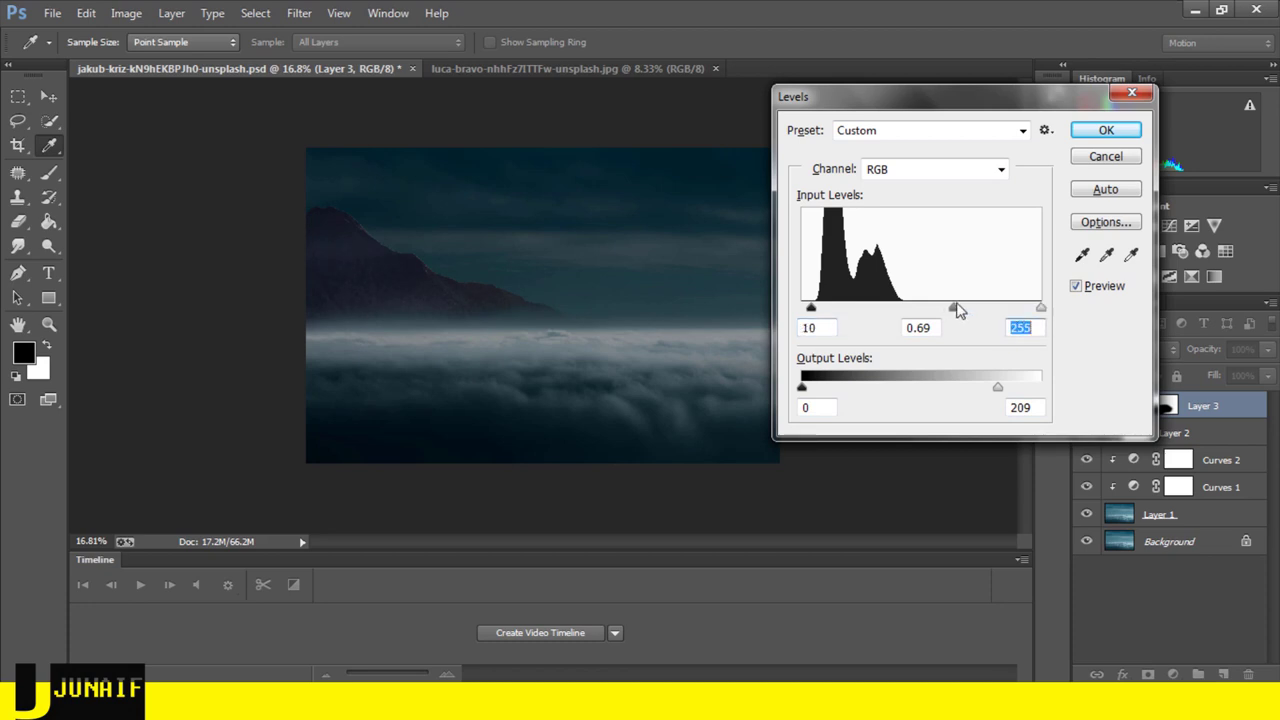
- Nudge the Blue and Green channel midtones, Green to 1.03, and apply the Levels
click(958, 311)
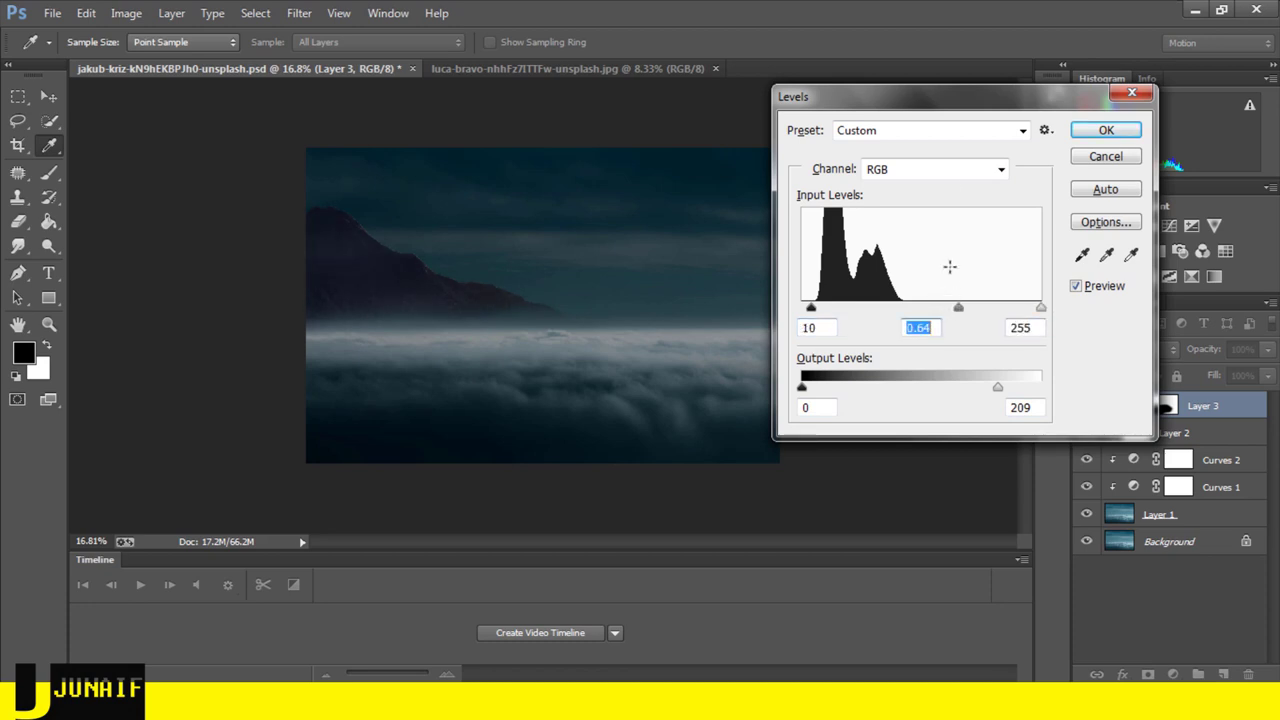
click(868, 172)
click(932, 230)
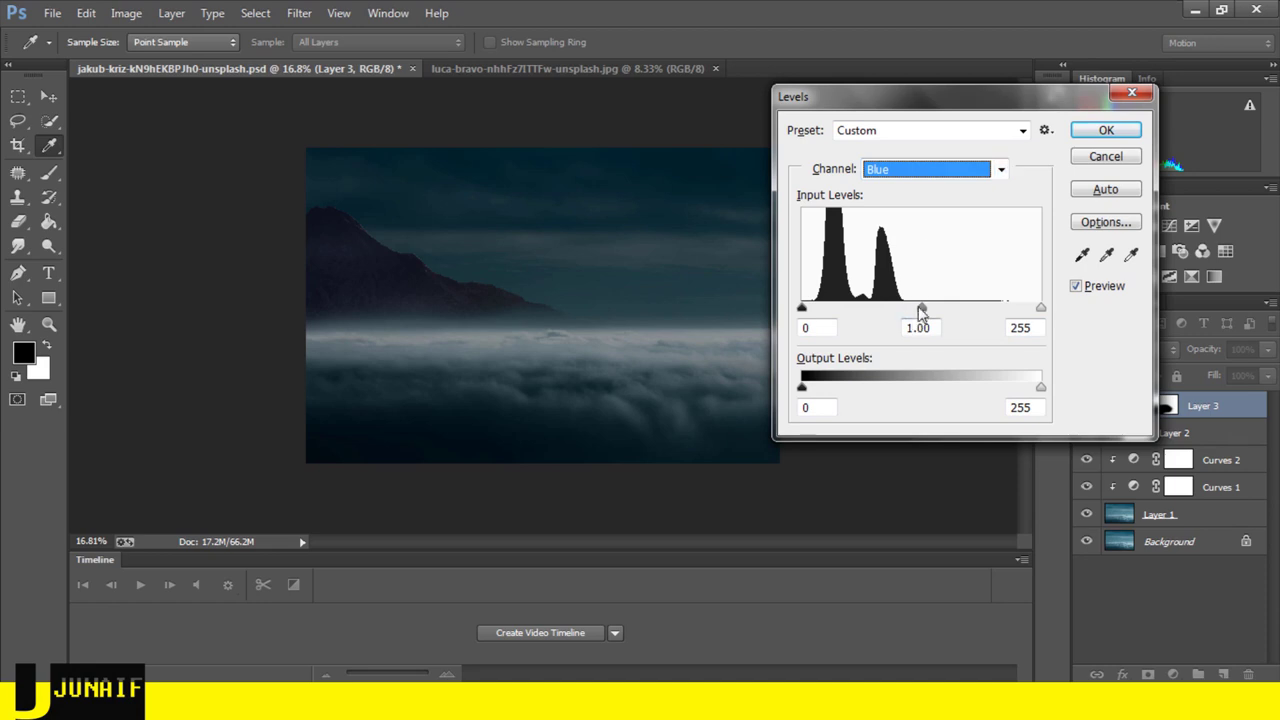
drag(921, 307, 921, 311)
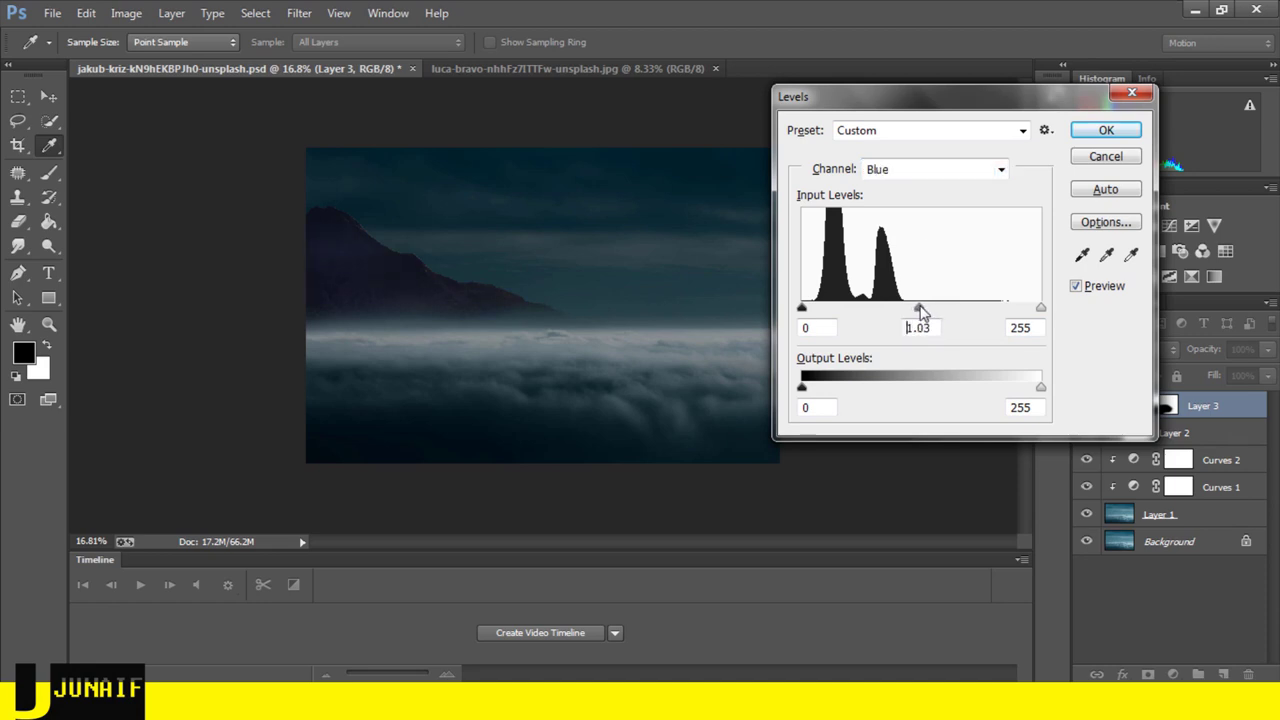
click(925, 310)
click(968, 172)
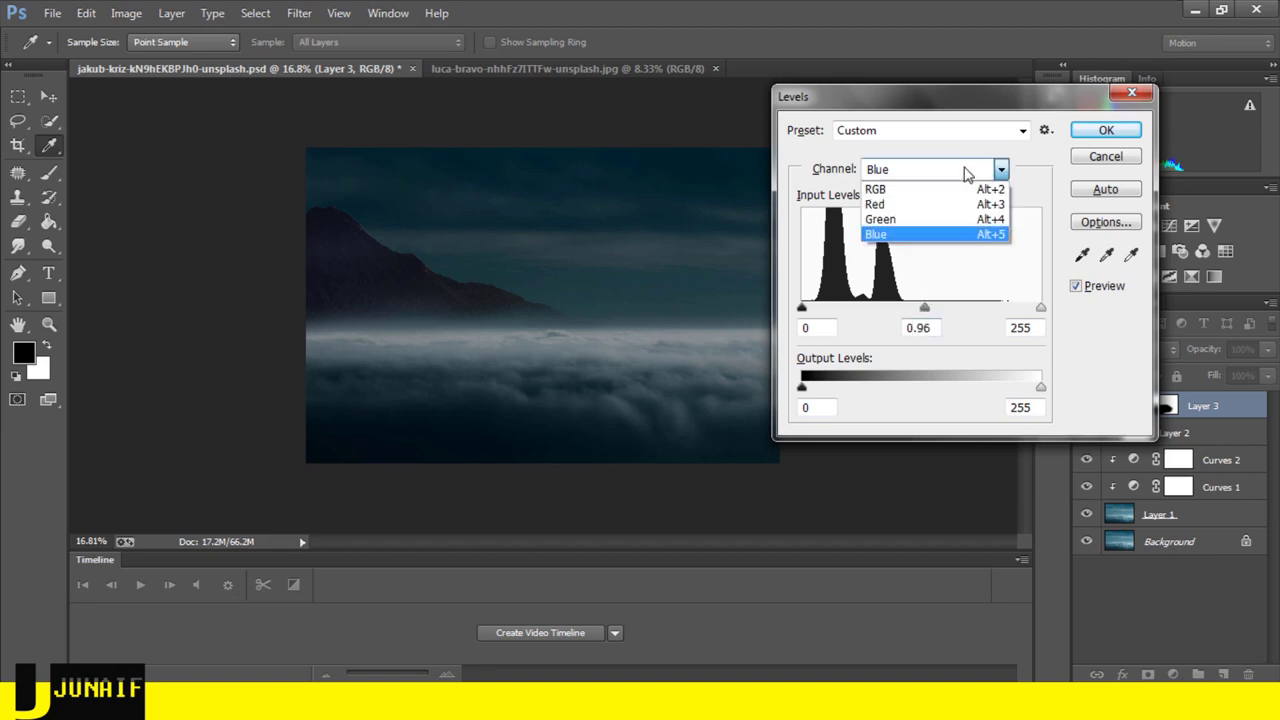
click(942, 220)
click(922, 310)
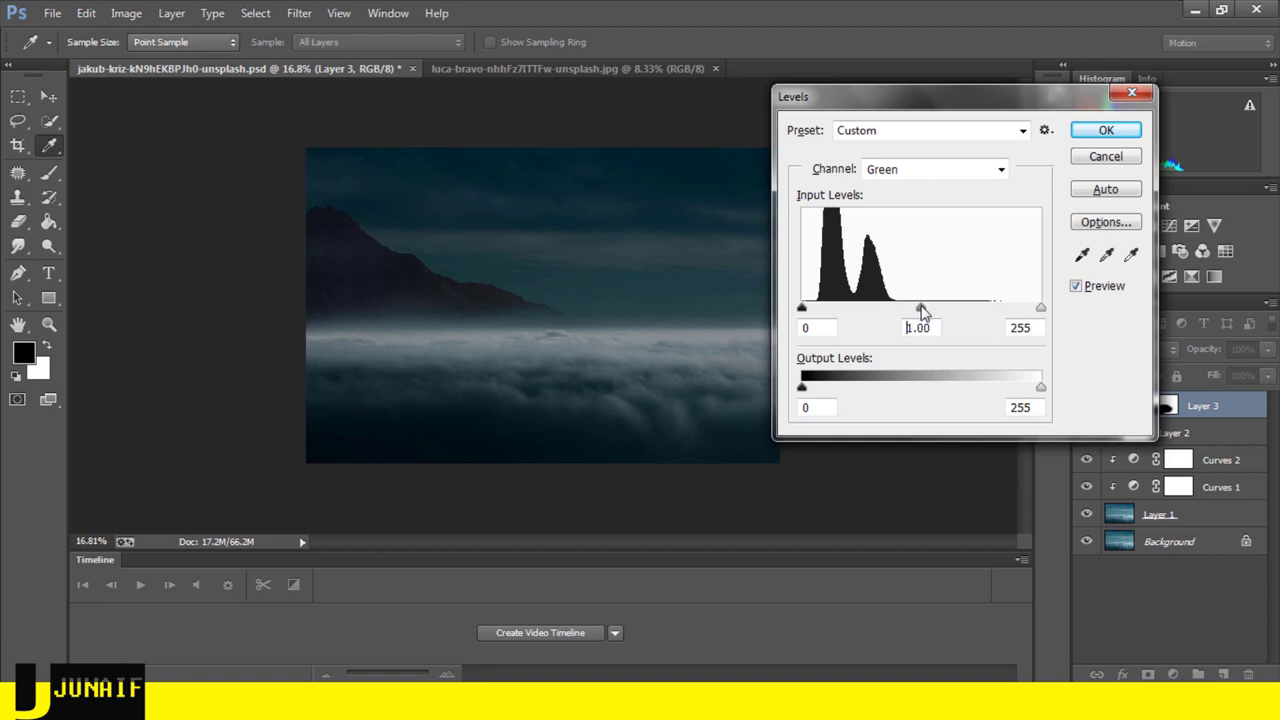
click(921, 310)
click(802, 309)
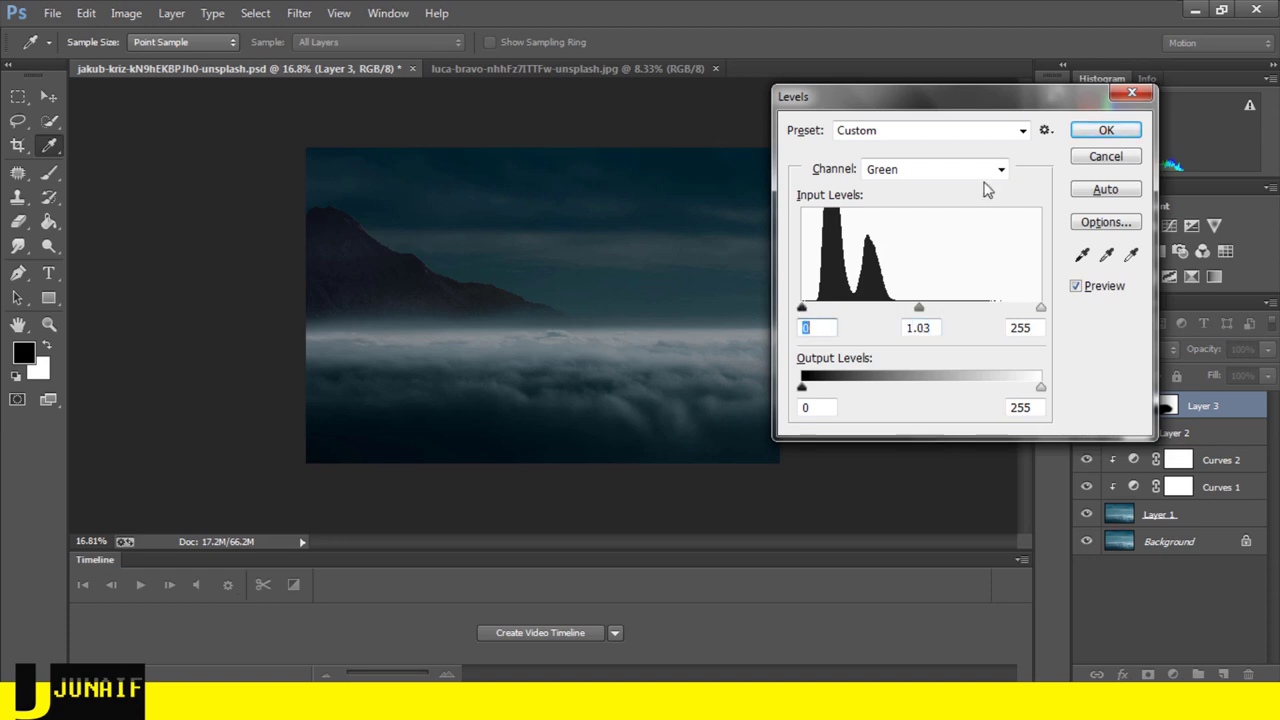
click(1105, 134)
key(b)
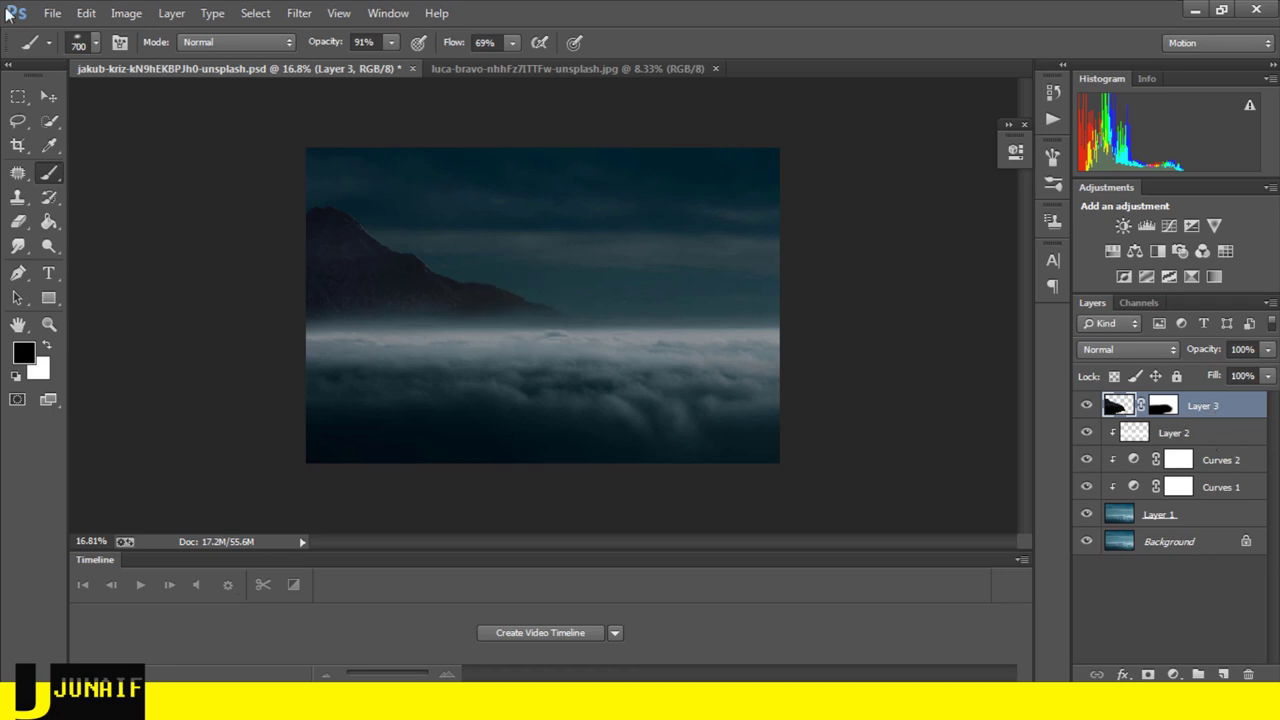
- Open the Nepali-fancycrave-223110-unsplash.jpg boat photo
click(50, 97)
click(52, 13)
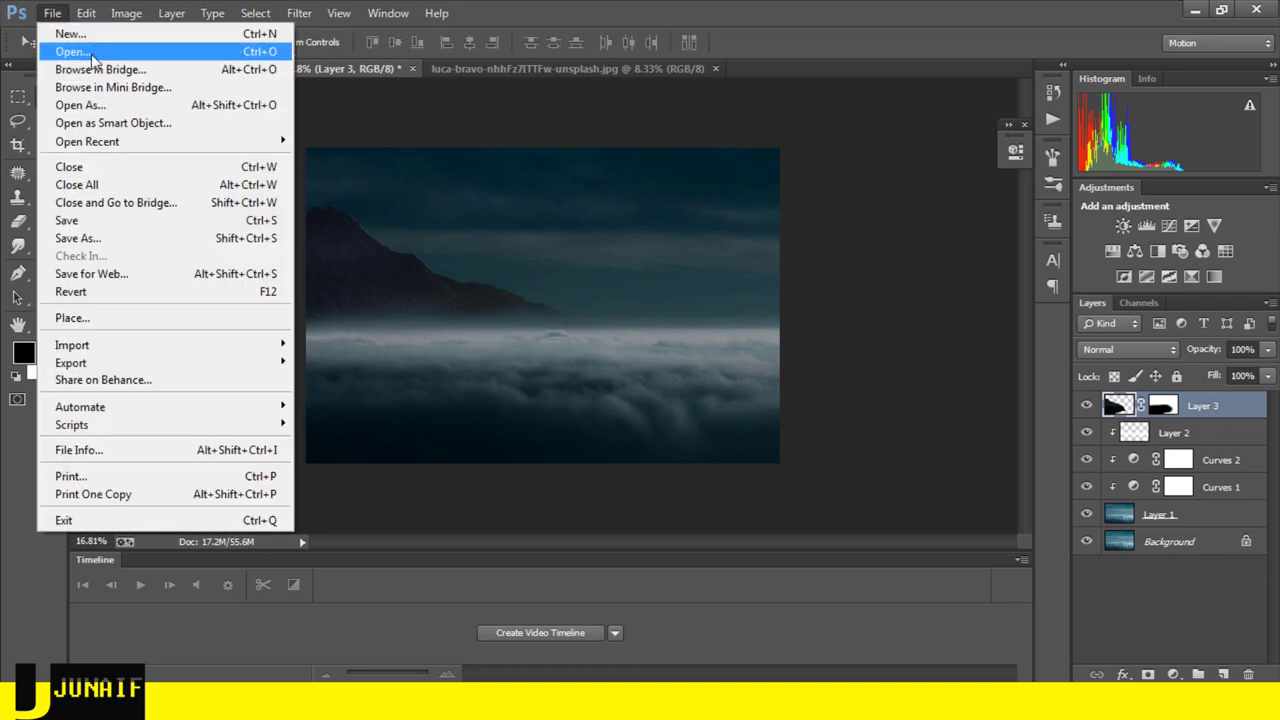
click(91, 54)
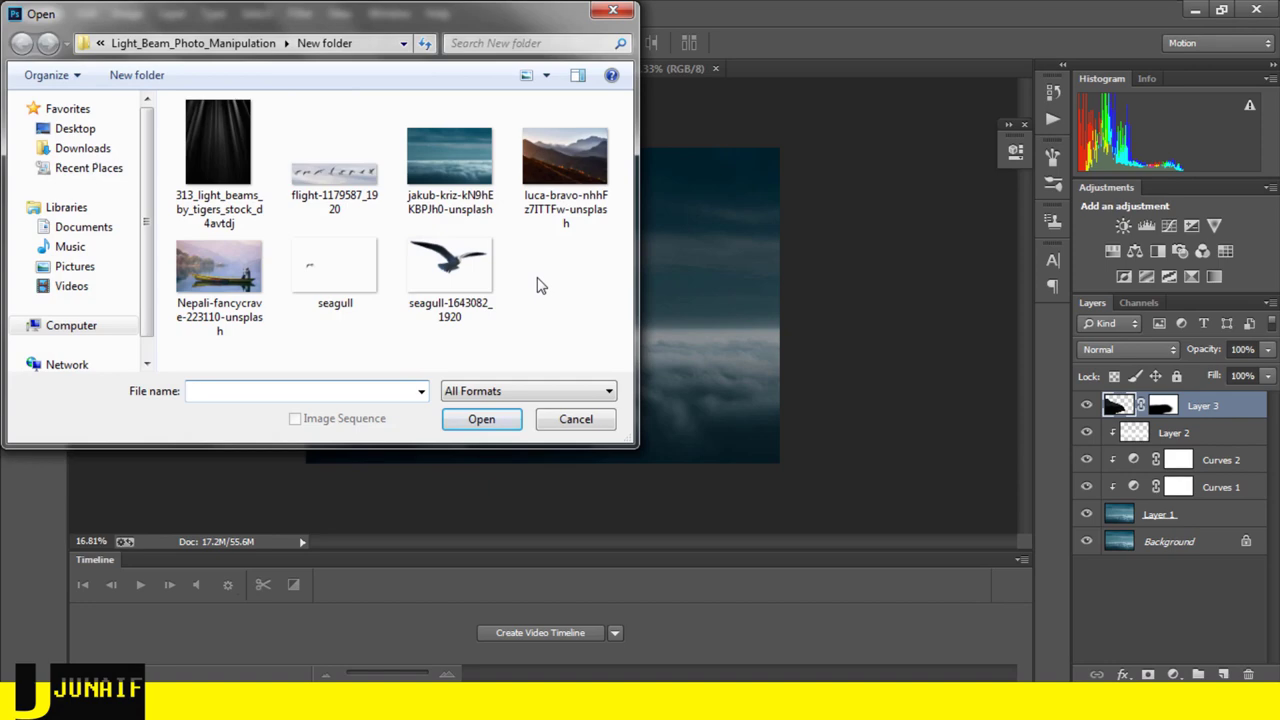
click(218, 268)
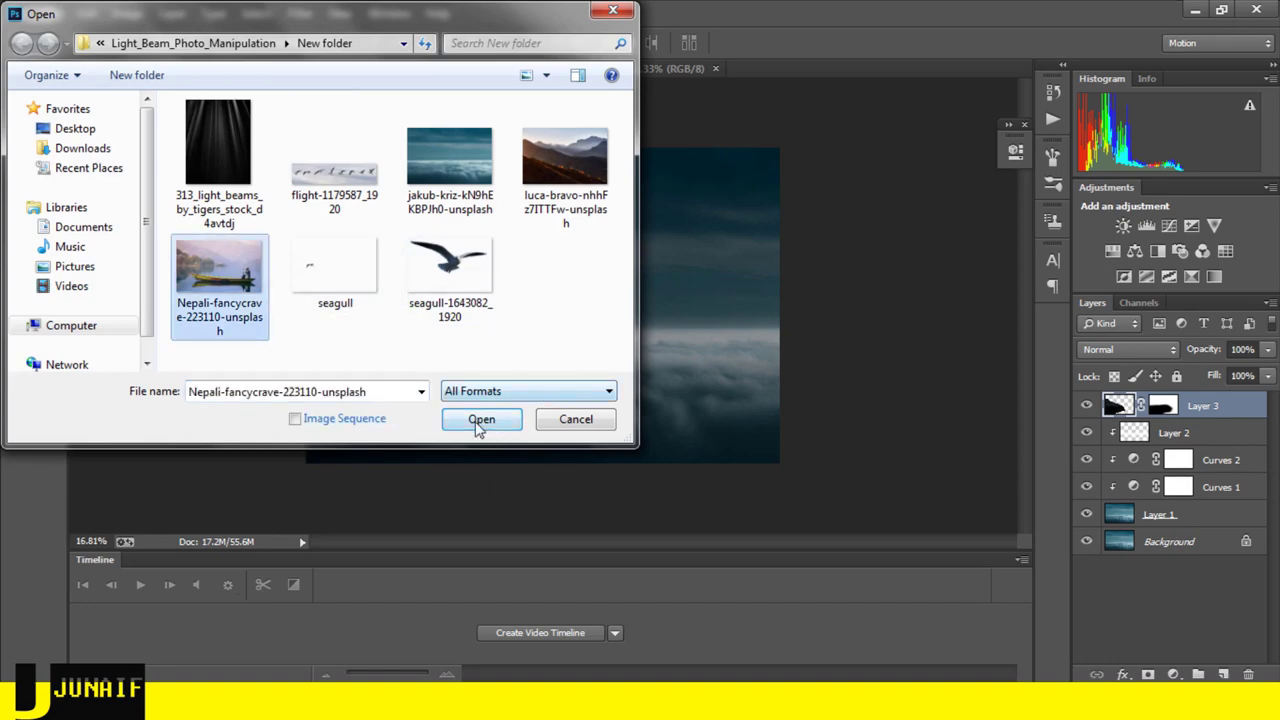
click(476, 420)
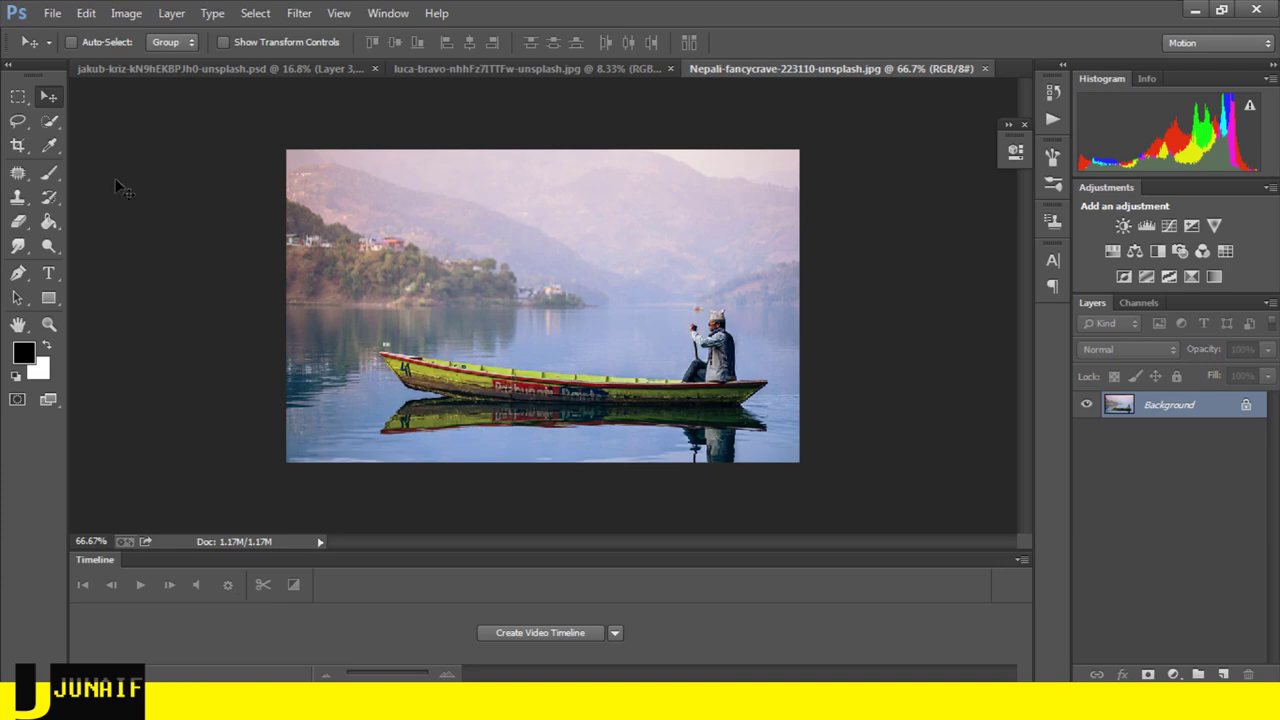
- Quick-select the boat, its hull reflection and the fisherman with a size-10 brush
click(49, 121)
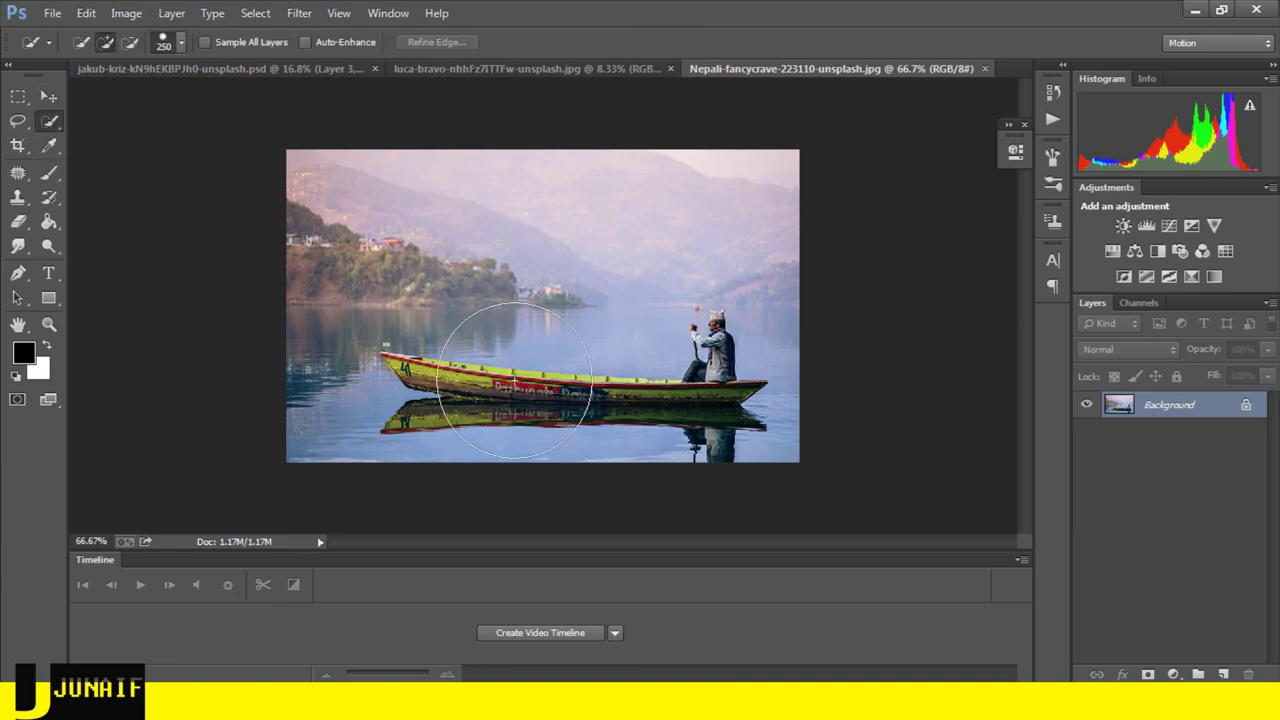
scroll(514, 380, up, 5)
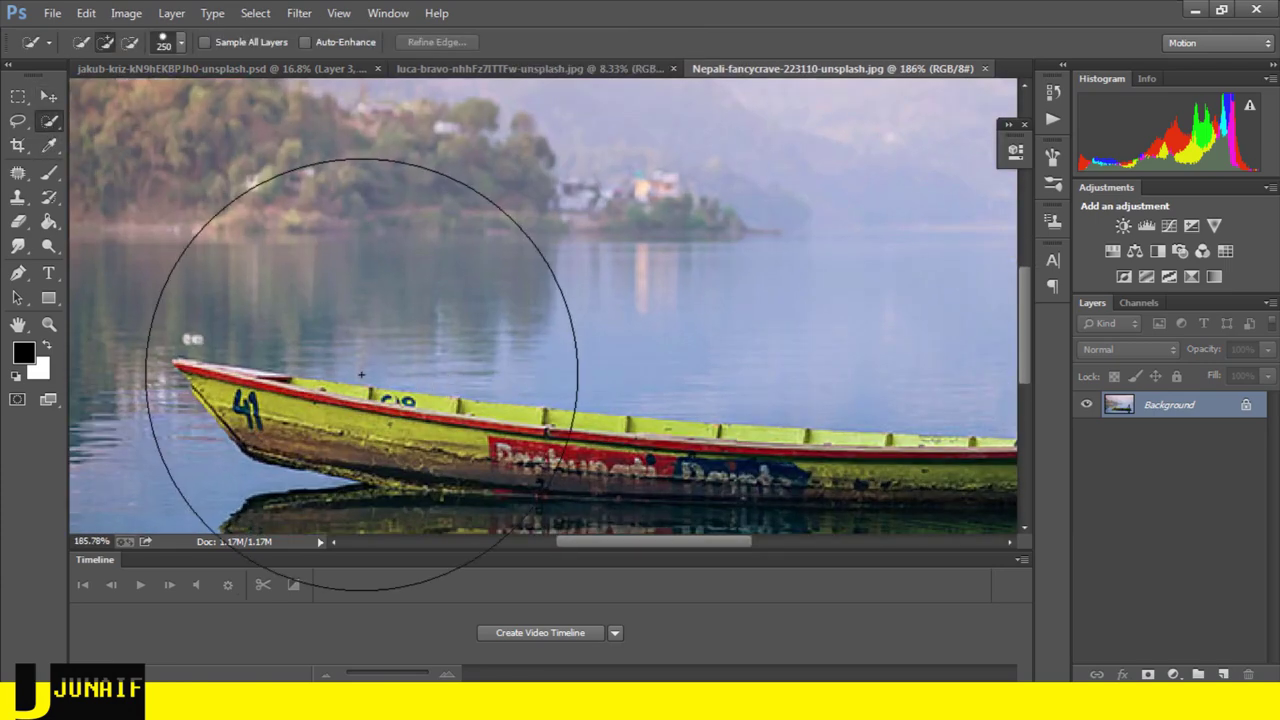
key(bracketleft)
key(bracketleft)
key(bracketleft)
key(bracketleft)
key(bracketleft)
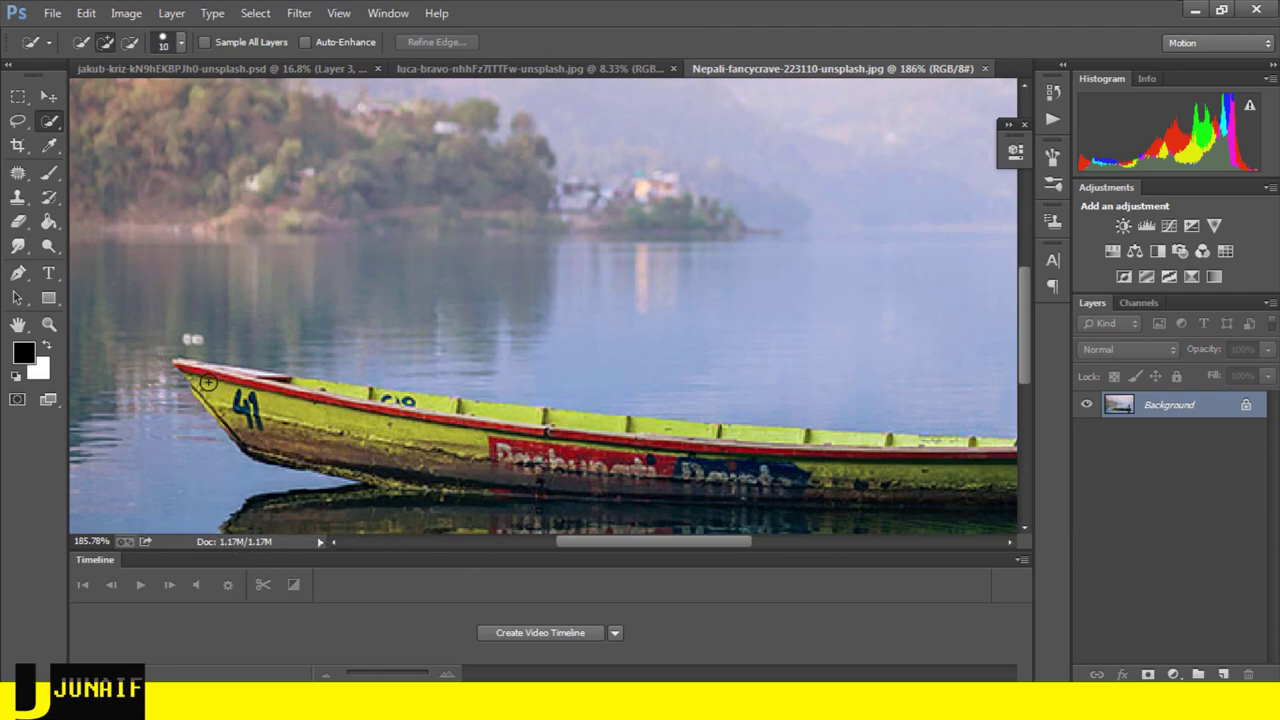
scroll(207, 381, up, 2)
drag(179, 371, 491, 491)
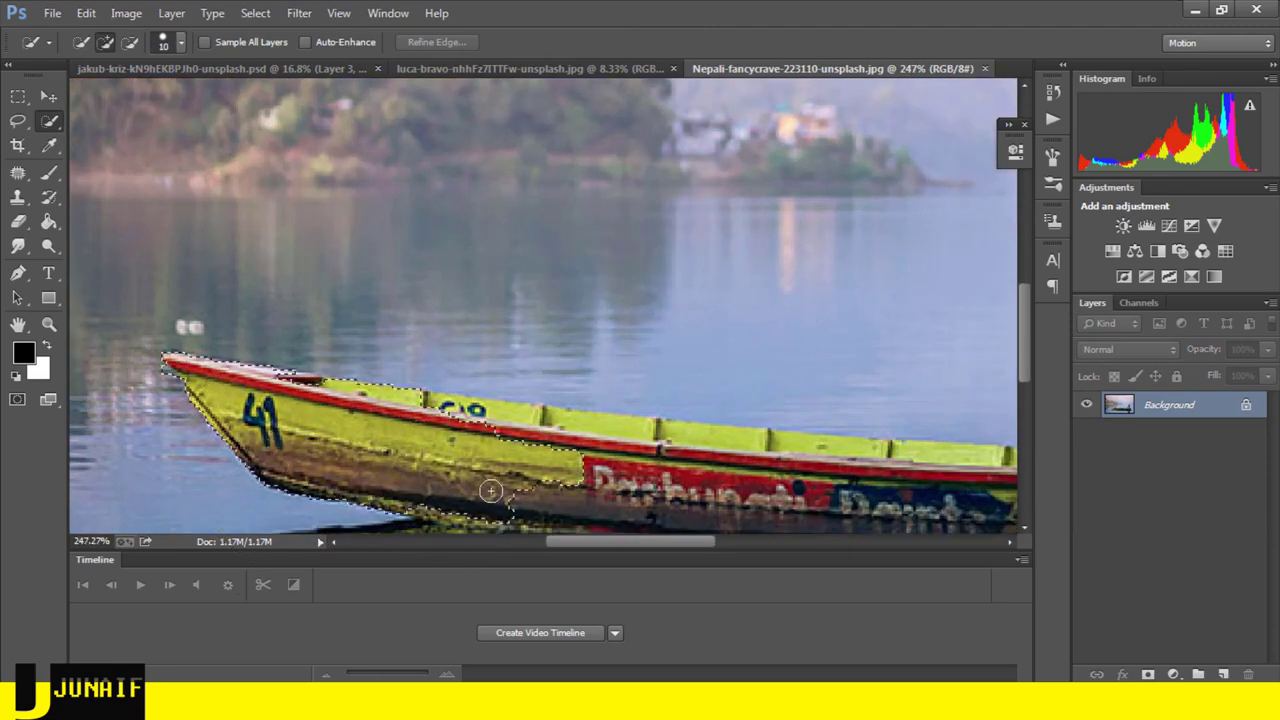
scroll(499, 383, down, 2)
drag(499, 383, 569, 391)
scroll(569, 391, down, 2)
scroll(371, 409, down, 2)
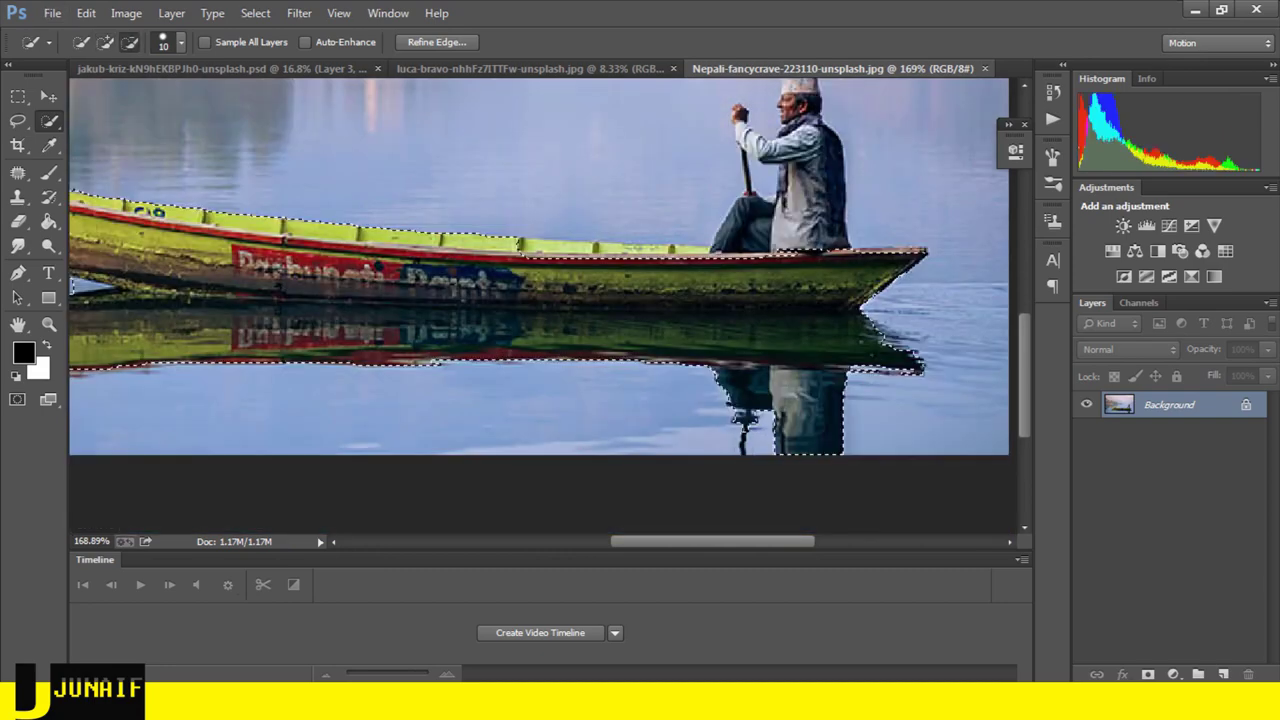
scroll(624, 298, up, 1)
drag(624, 298, 800, 150)
- Refine the selection with a size-1 brush and add a layer mask isolating boat and fisherman
scroll(800, 300, up, 2)
scroll(729, 340, up, 2)
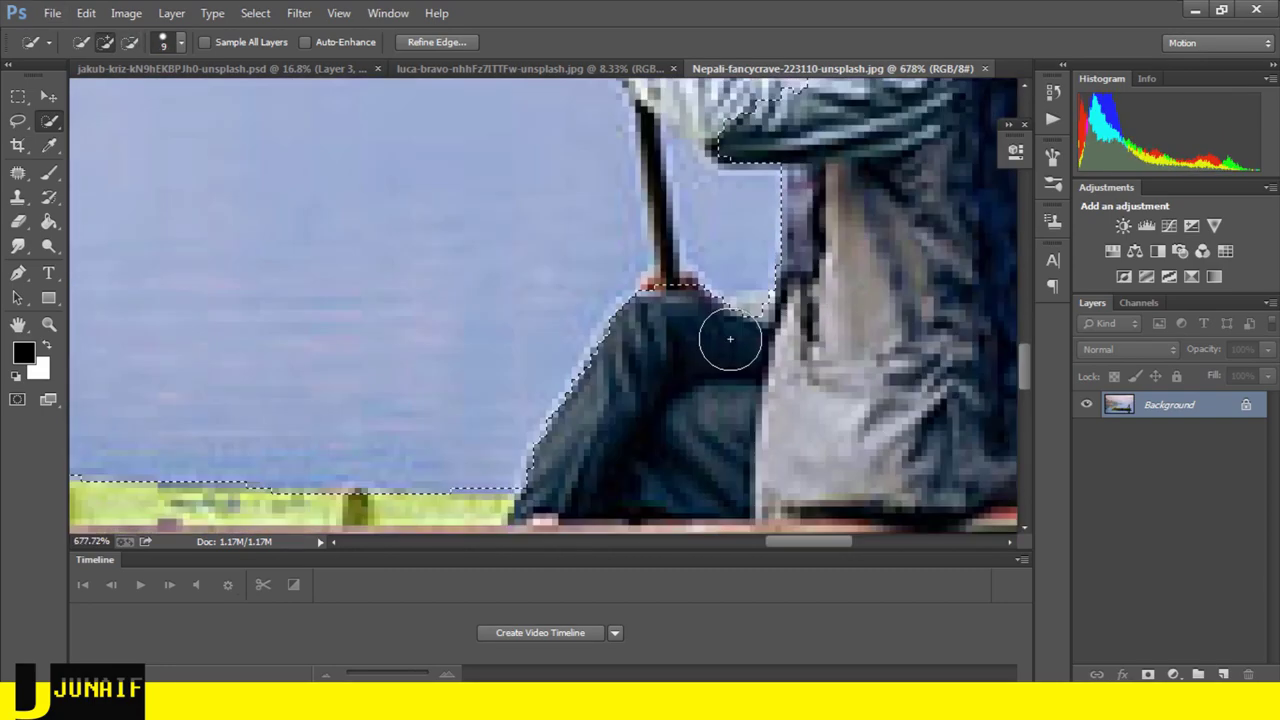
key(bracketleft)
key(bracketleft)
key(bracketleft)
scroll(736, 337, down, 2)
scroll(780, 300, up, 1)
scroll(803, 265, up, 2)
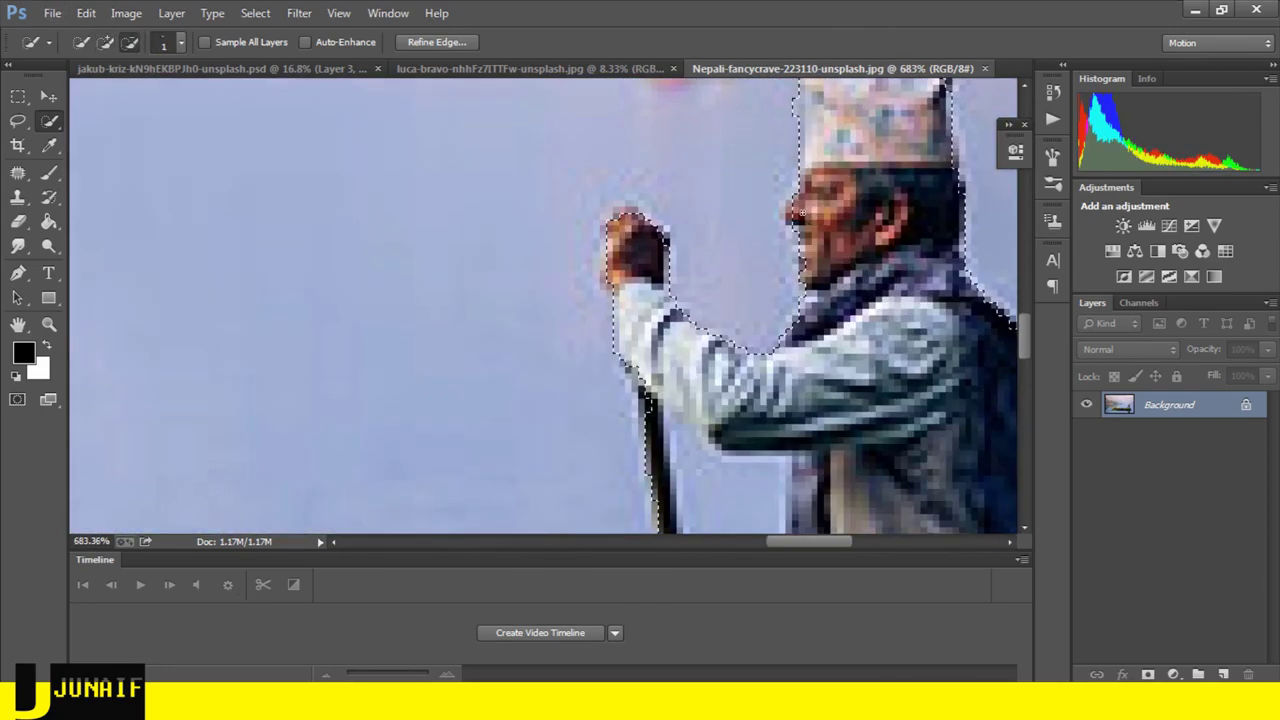
key(bracketleft)
key(bracketleft)
key(bracketleft)
scroll(803, 265, down, 1)
scroll(803, 265, down, 1)
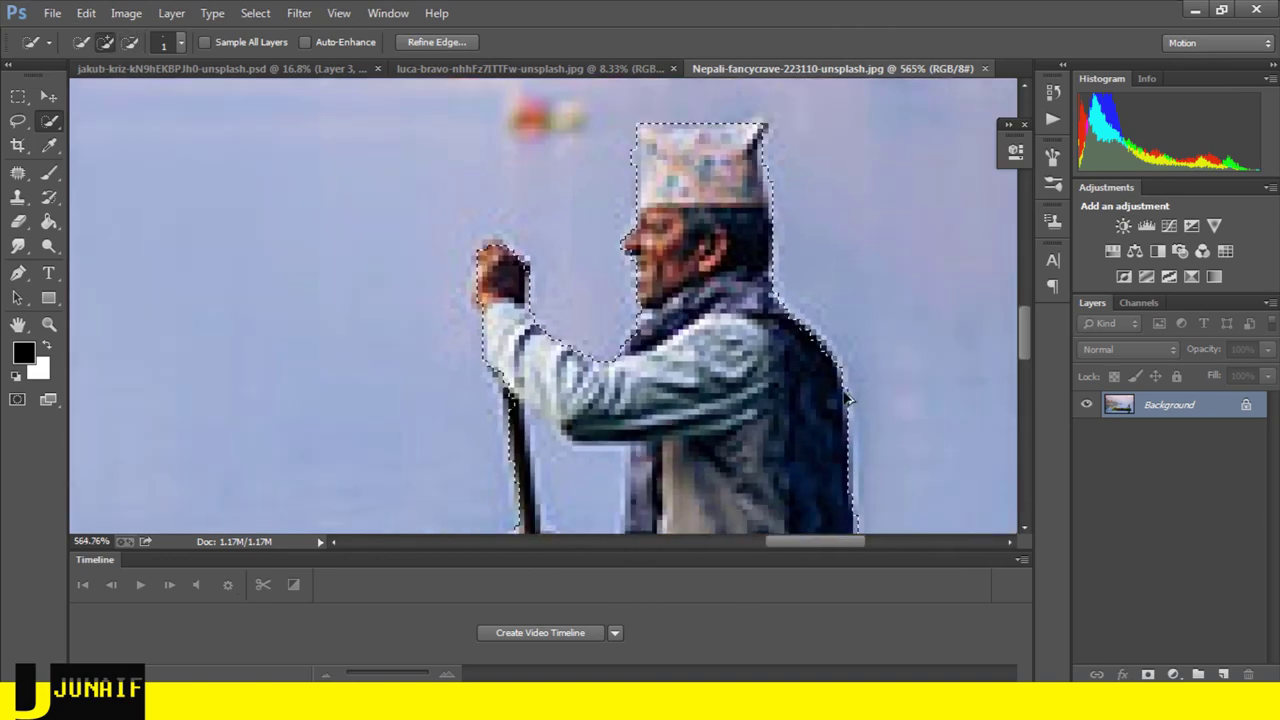
scroll(543, 306, down, 2)
scroll(543, 306, up, 1)
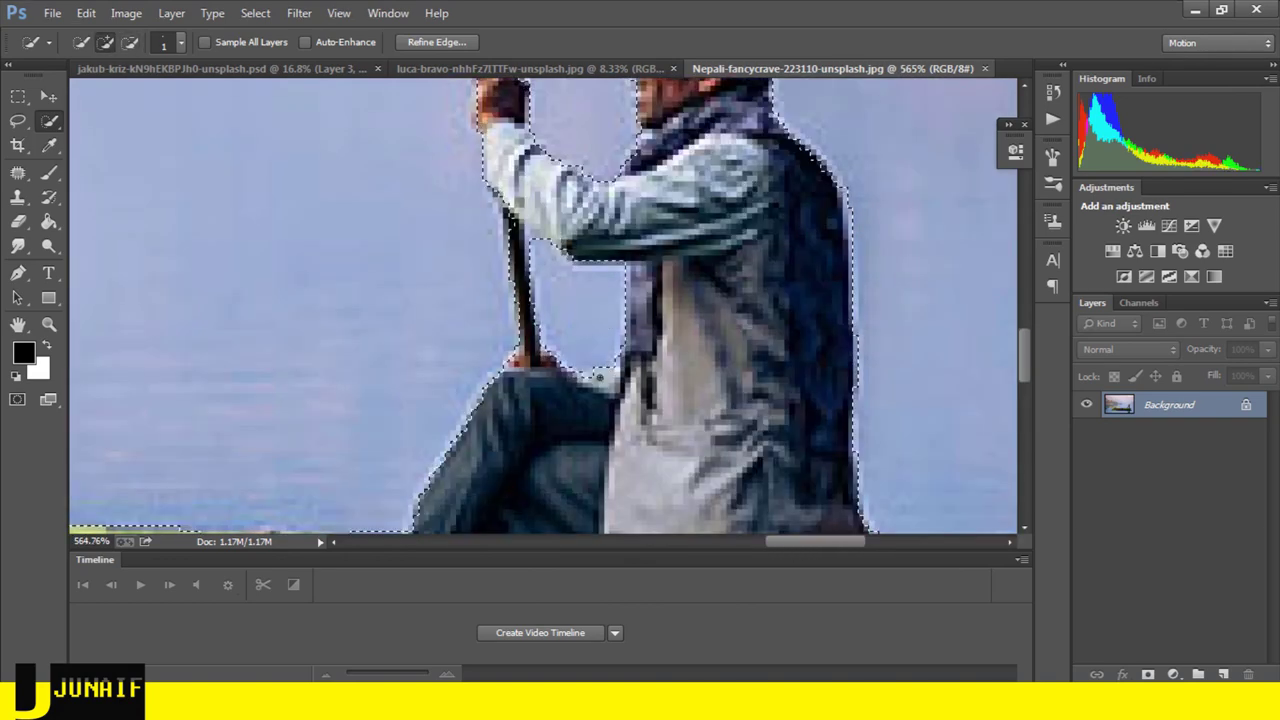
scroll(532, 300, down, 3)
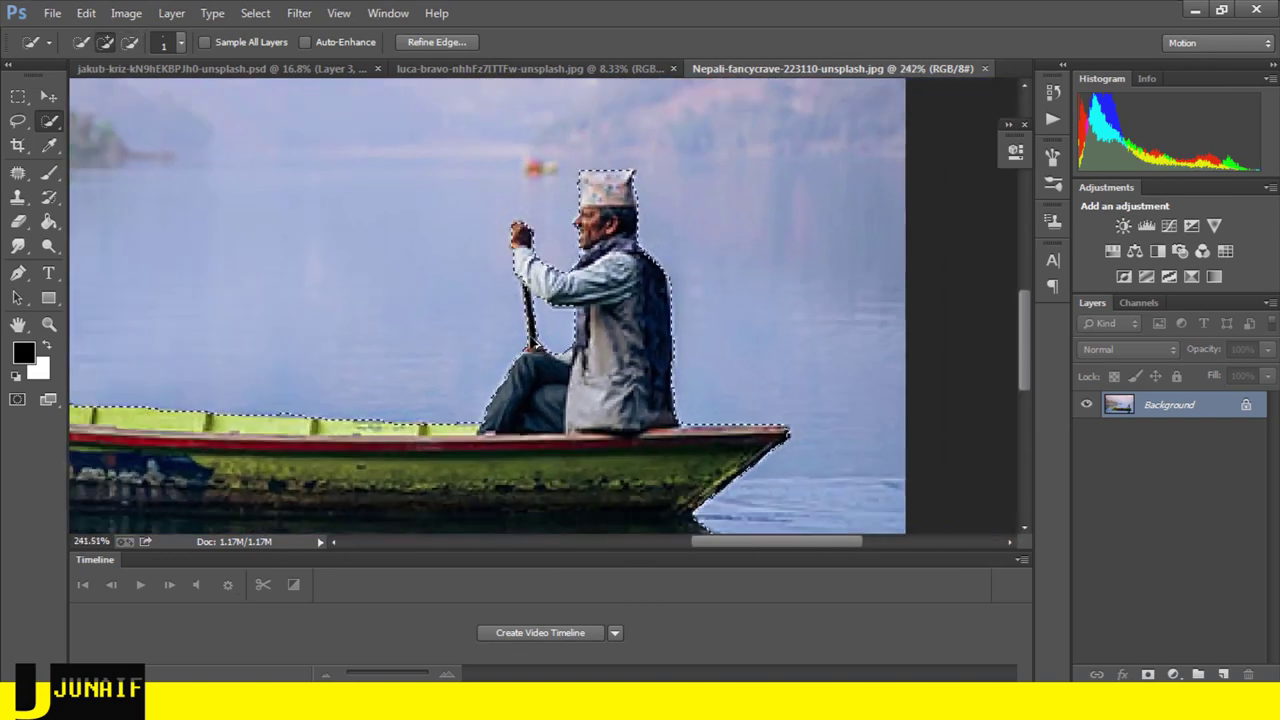
scroll(257, 424, up, 2)
scroll(257, 424, down, 1)
scroll(257, 424, down, 2)
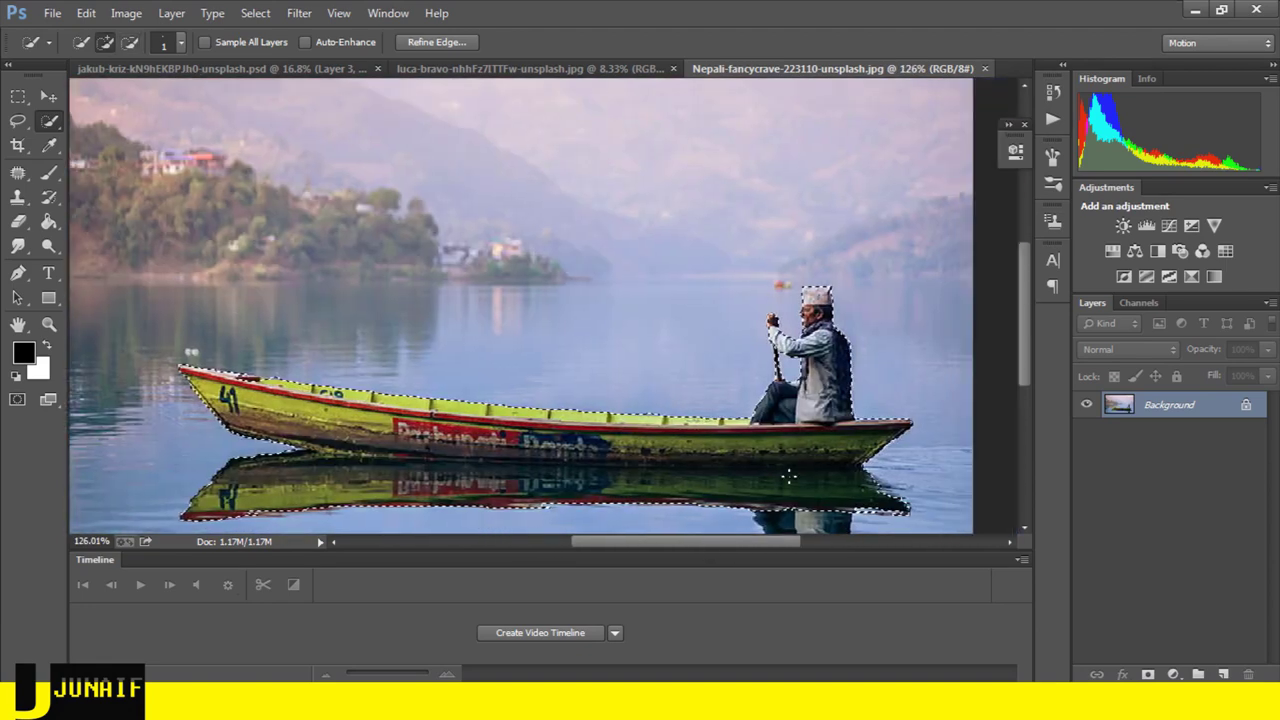
click(1148, 674)
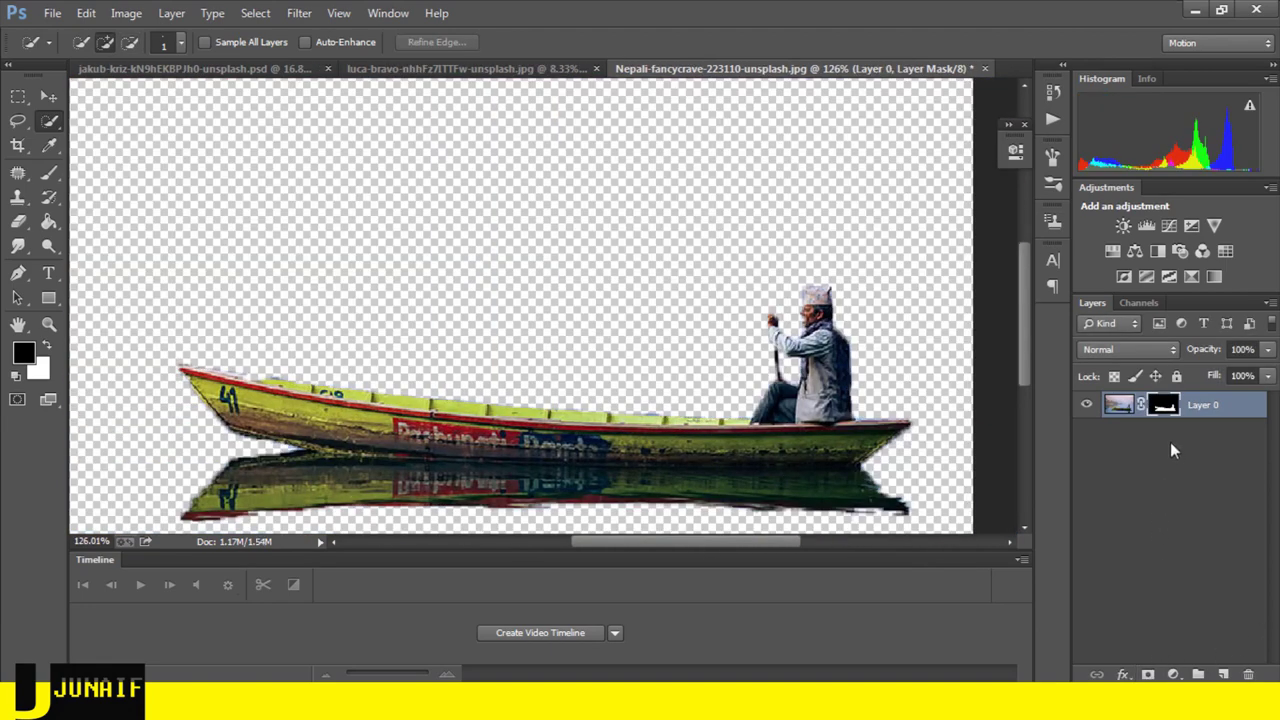
- Refine Layer 0's mask with Smooth 5 and Shift Edge -5%
right_click(1163, 405)
click(1131, 565)
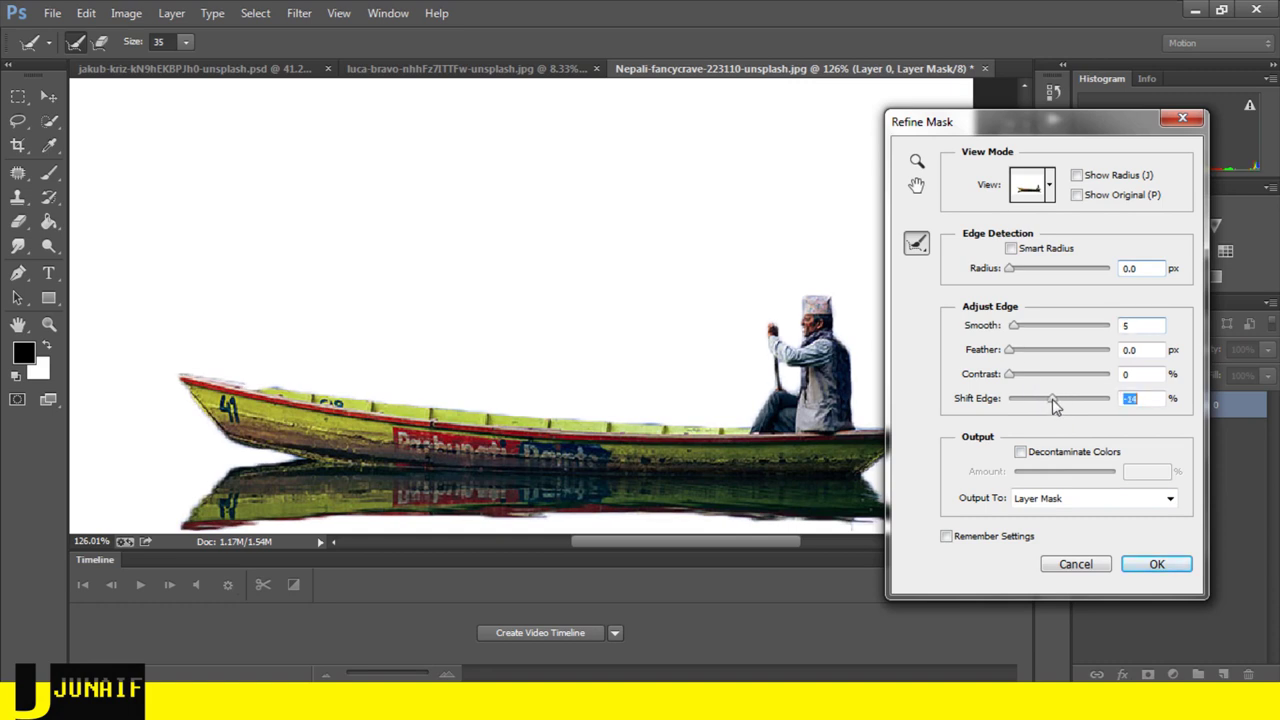
drag(1053, 399, 1058, 403)
click(1157, 565)
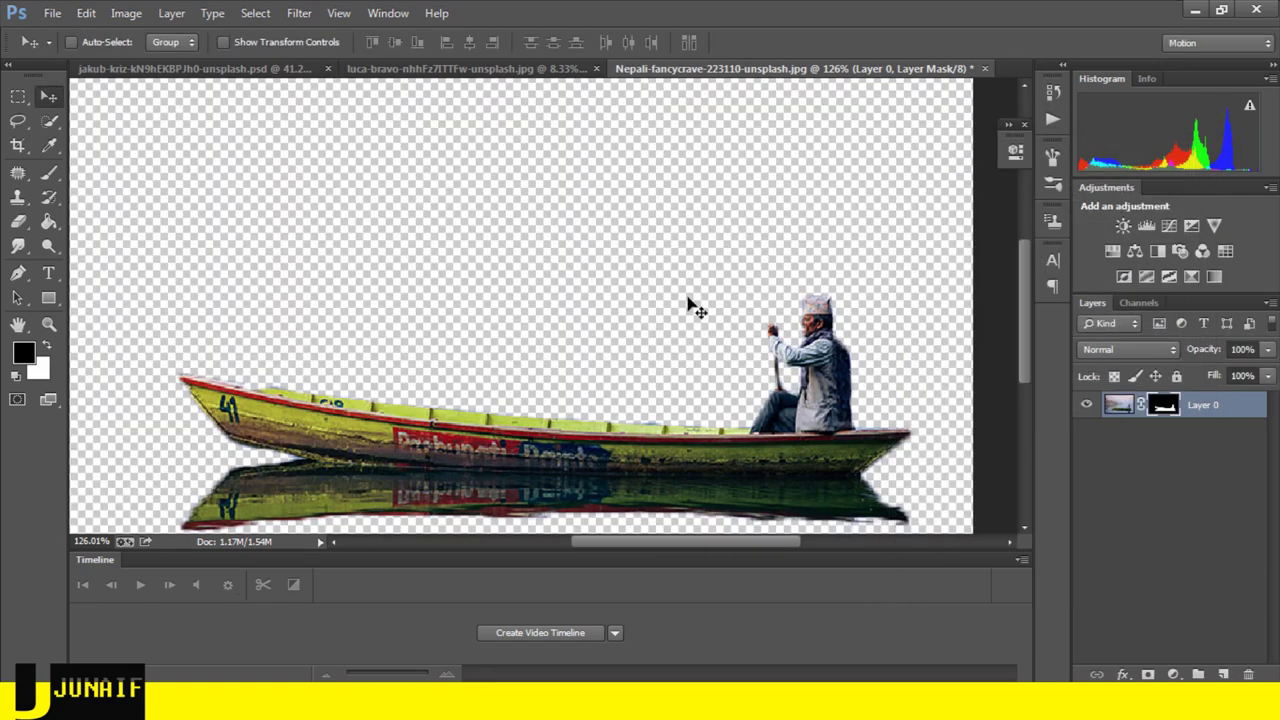
- Drag the boat layer into the cloud scene and flip it horizontally
drag(700, 470, 213, 78)
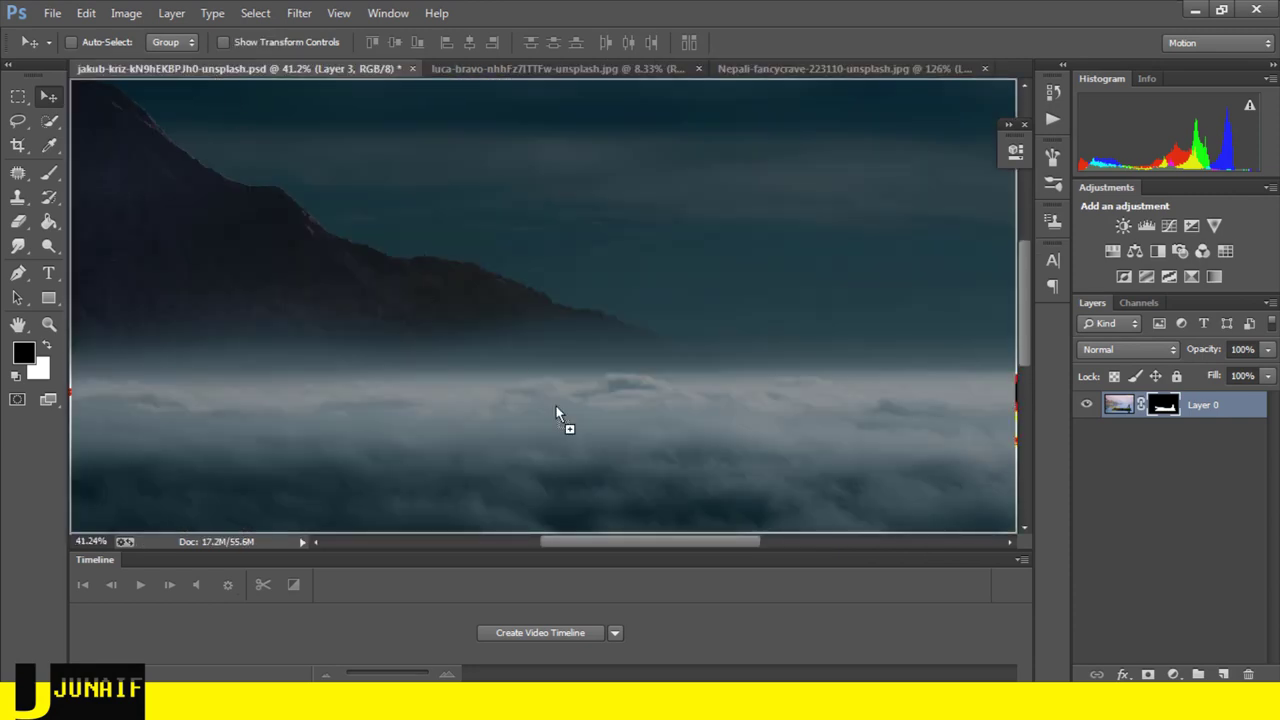
drag(213, 78, 553, 384)
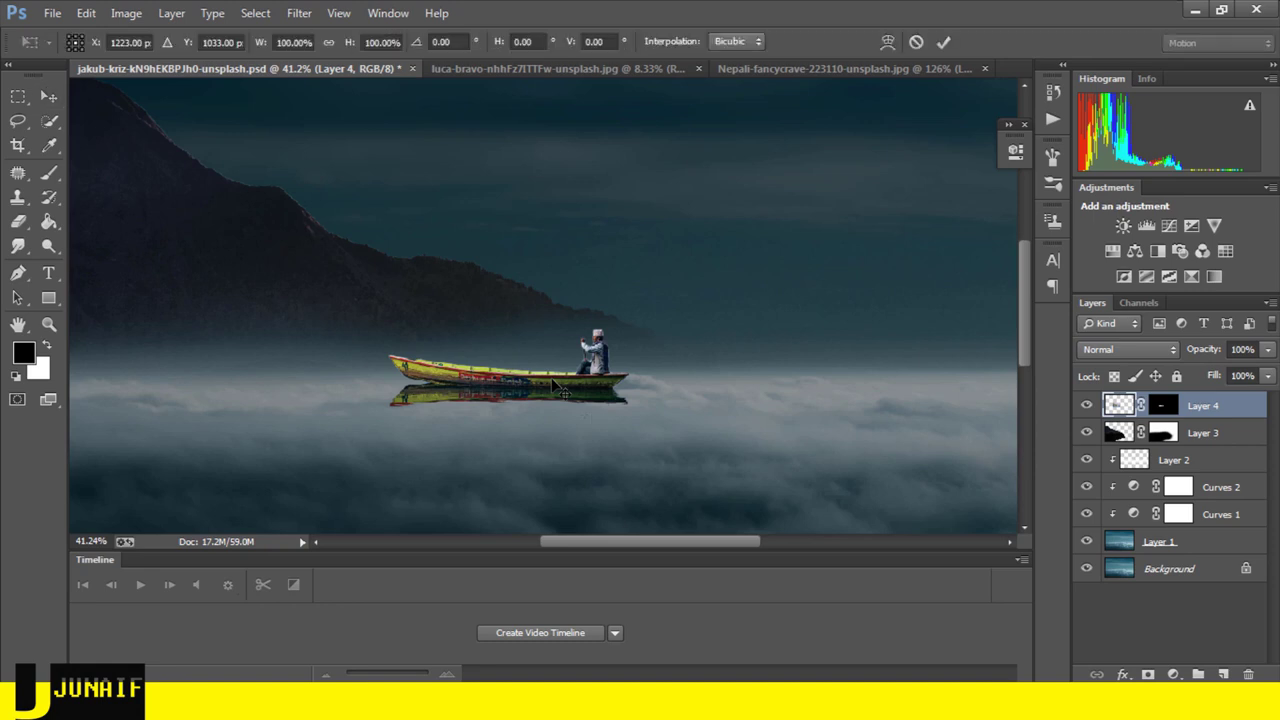
key(ctrl+t)
right_click(556, 341)
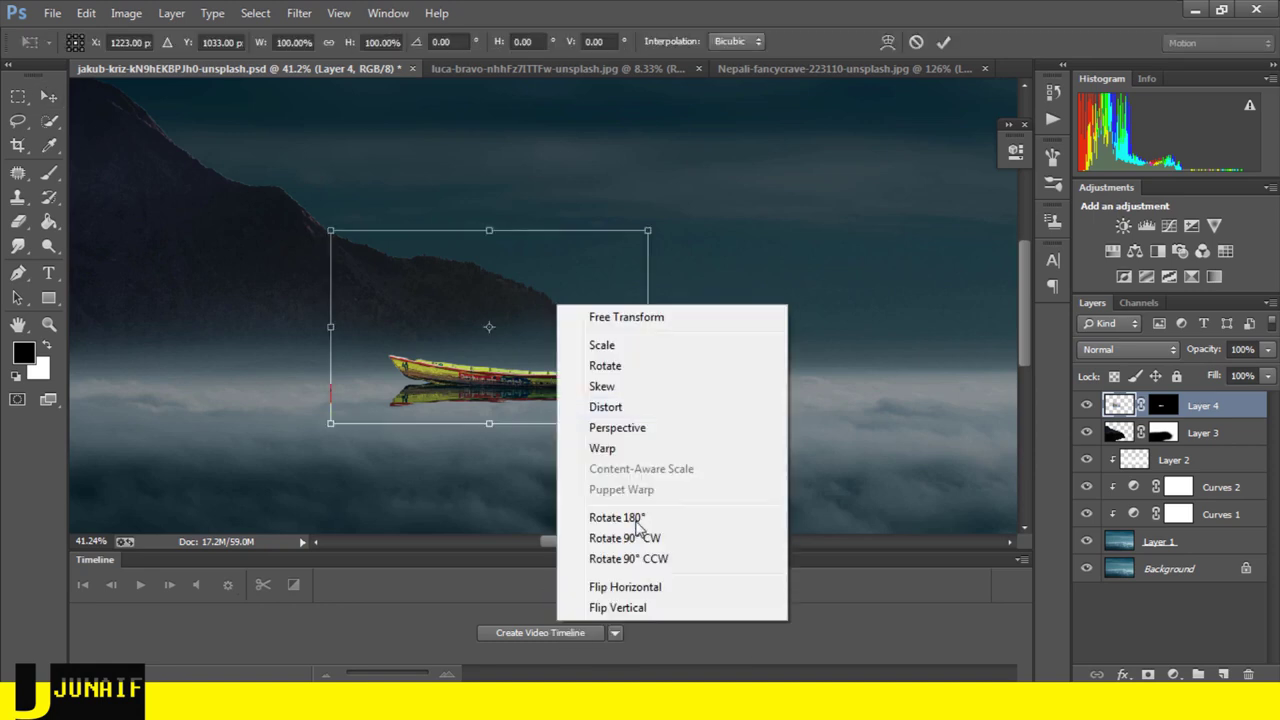
click(638, 588)
- Move the boat onto the clouds, scale it to about 105%, and commit the transform
scroll(540, 355, down, 2)
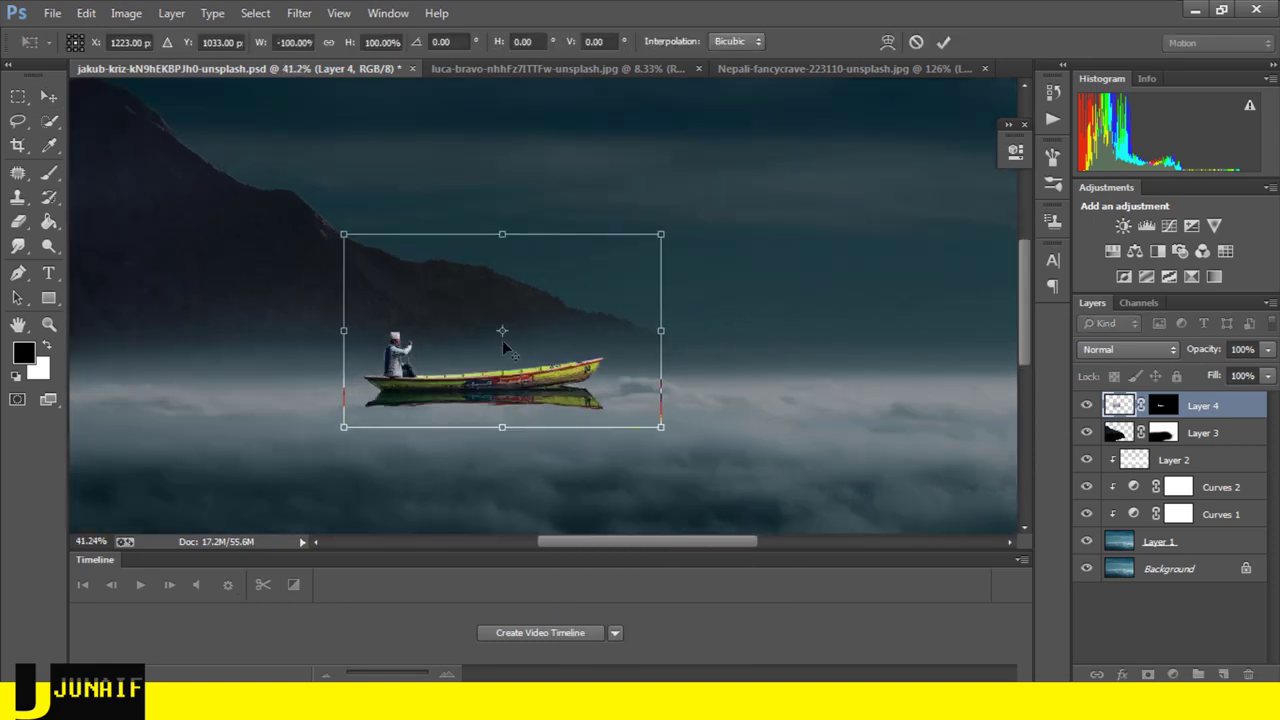
scroll(502, 340, up, 4)
drag(576, 397, 686, 412)
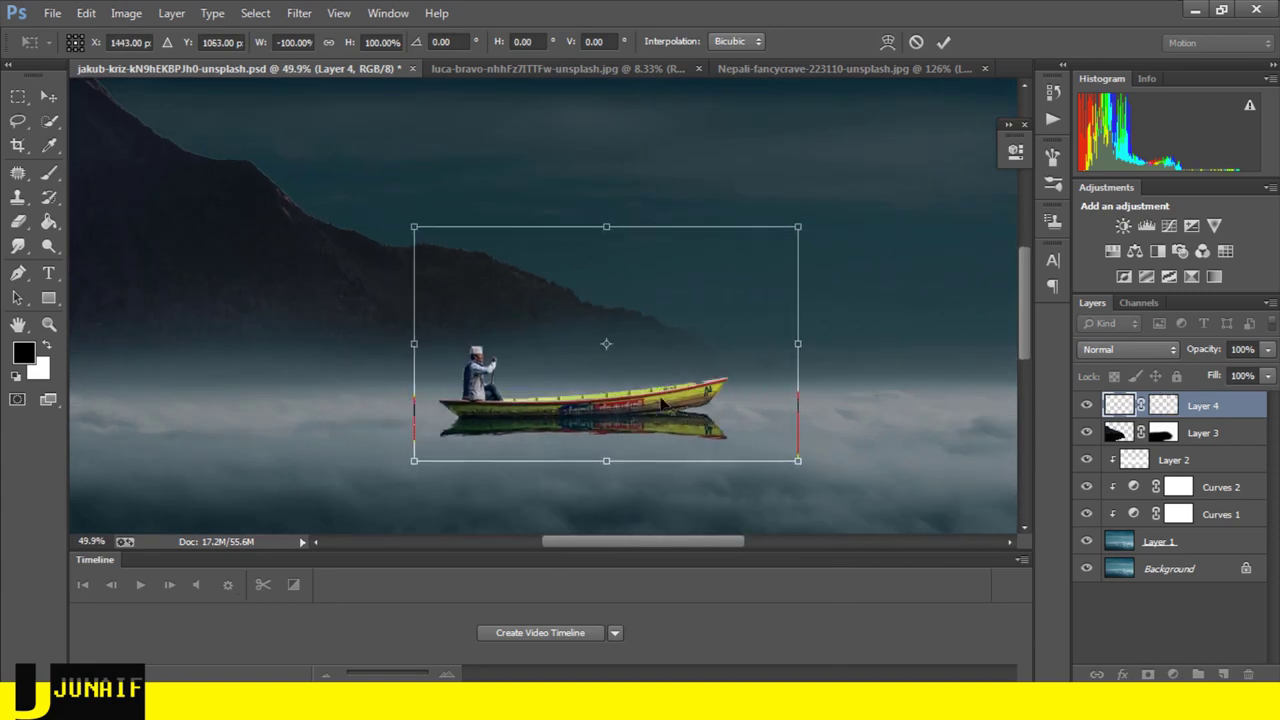
scroll(645, 397, down, 2)
scroll(645, 397, down, 2)
scroll(645, 397, down, 1)
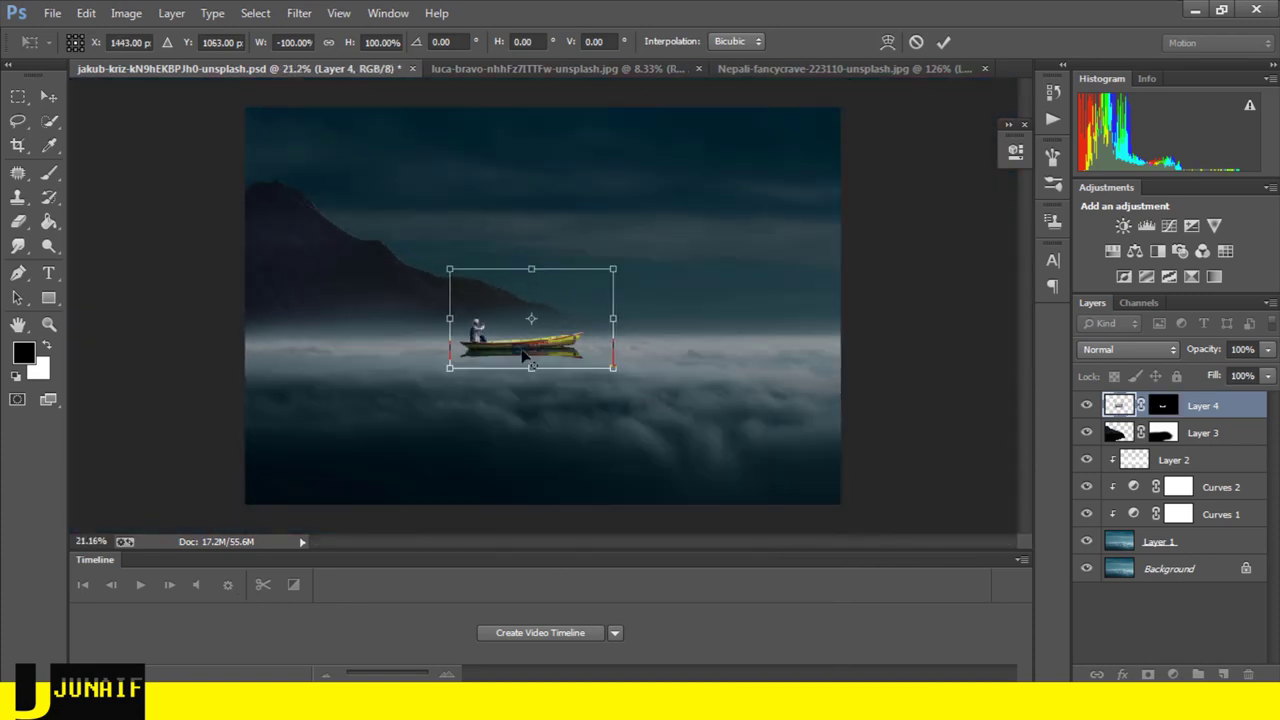
scroll(524, 355, up, 1)
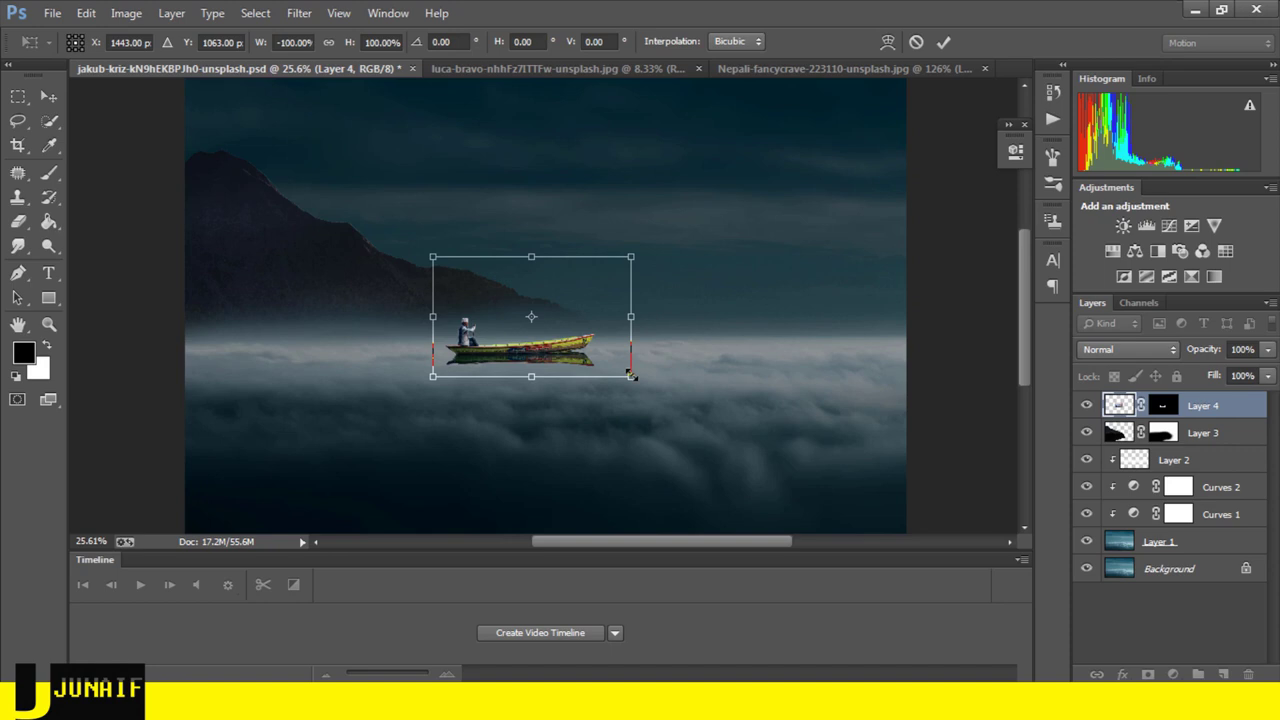
drag(632, 375, 620, 355)
scroll(460, 348, up, 1)
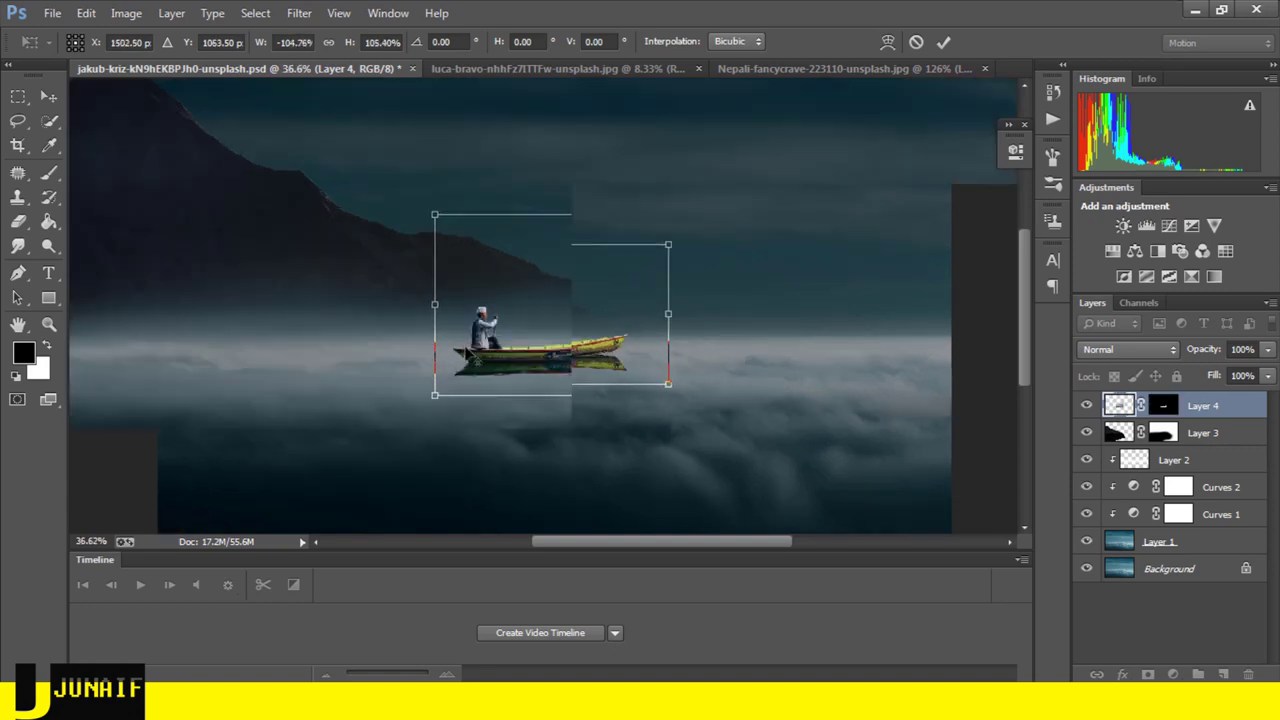
scroll(460, 348, up, 3)
scroll(466, 353, up, 2)
scroll(476, 349, up, 2)
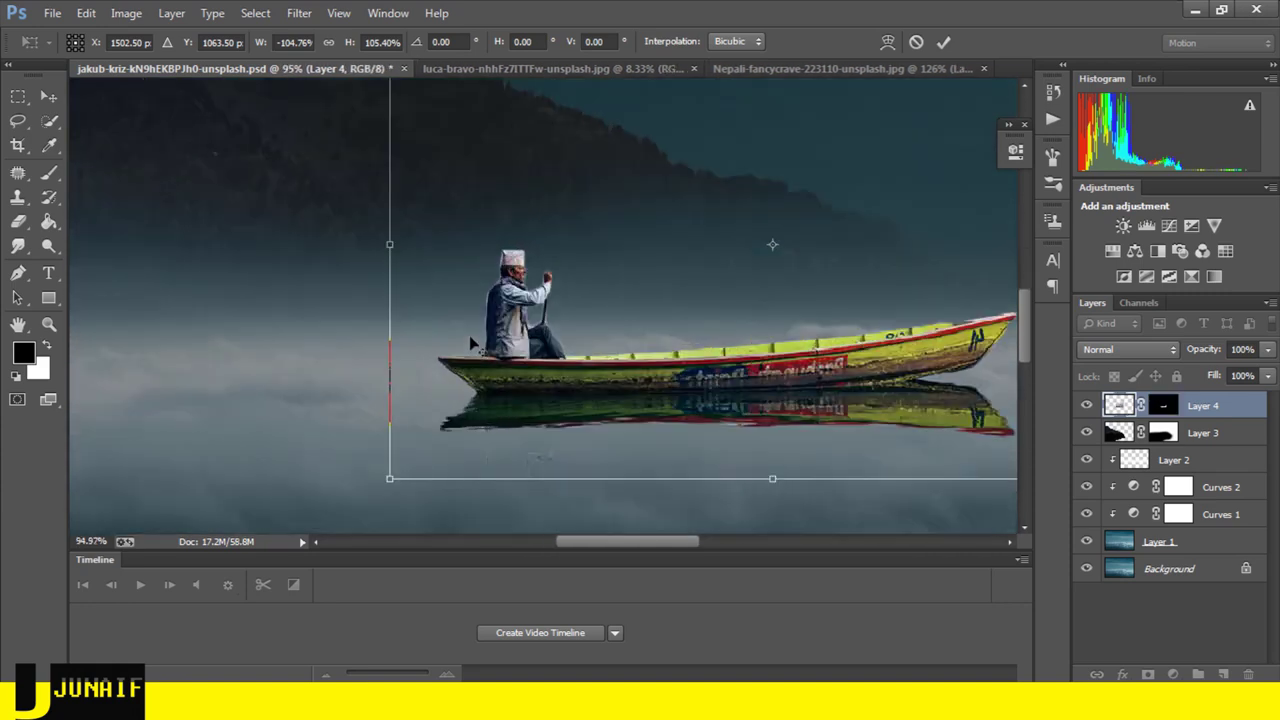
scroll(520, 345, down, 3)
scroll(570, 342, down, 1)
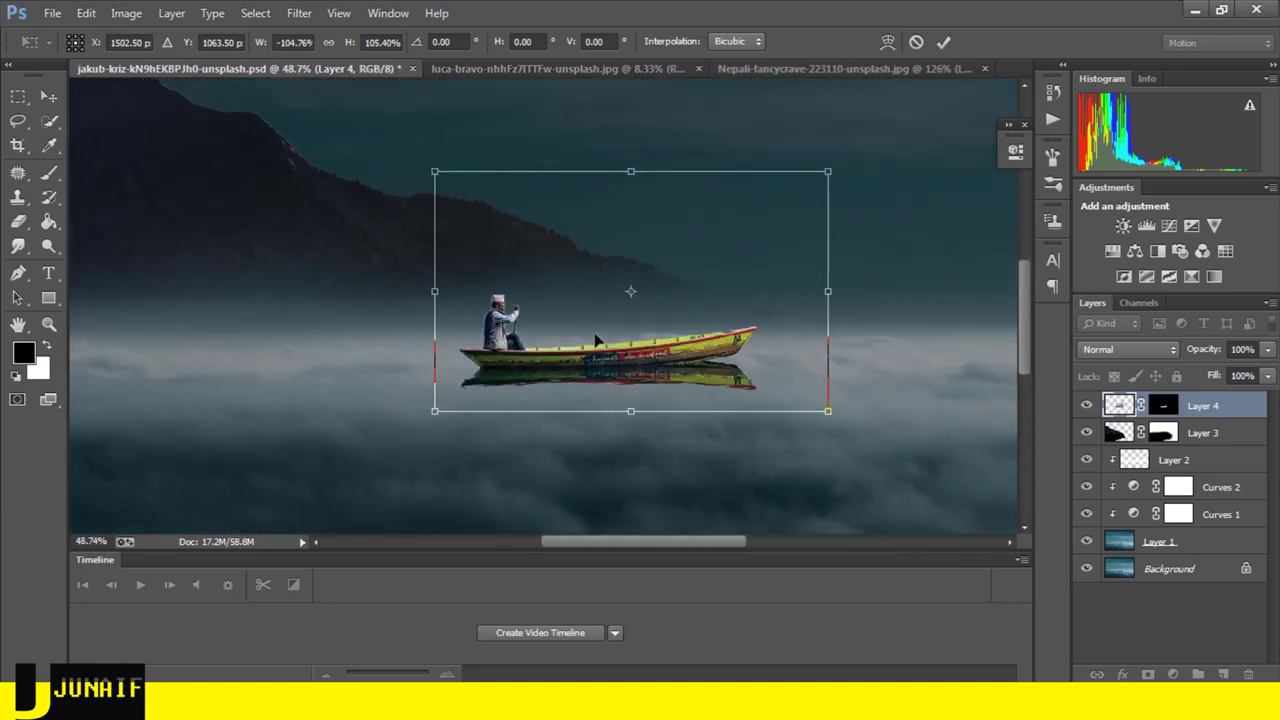
scroll(601, 347, down, 2)
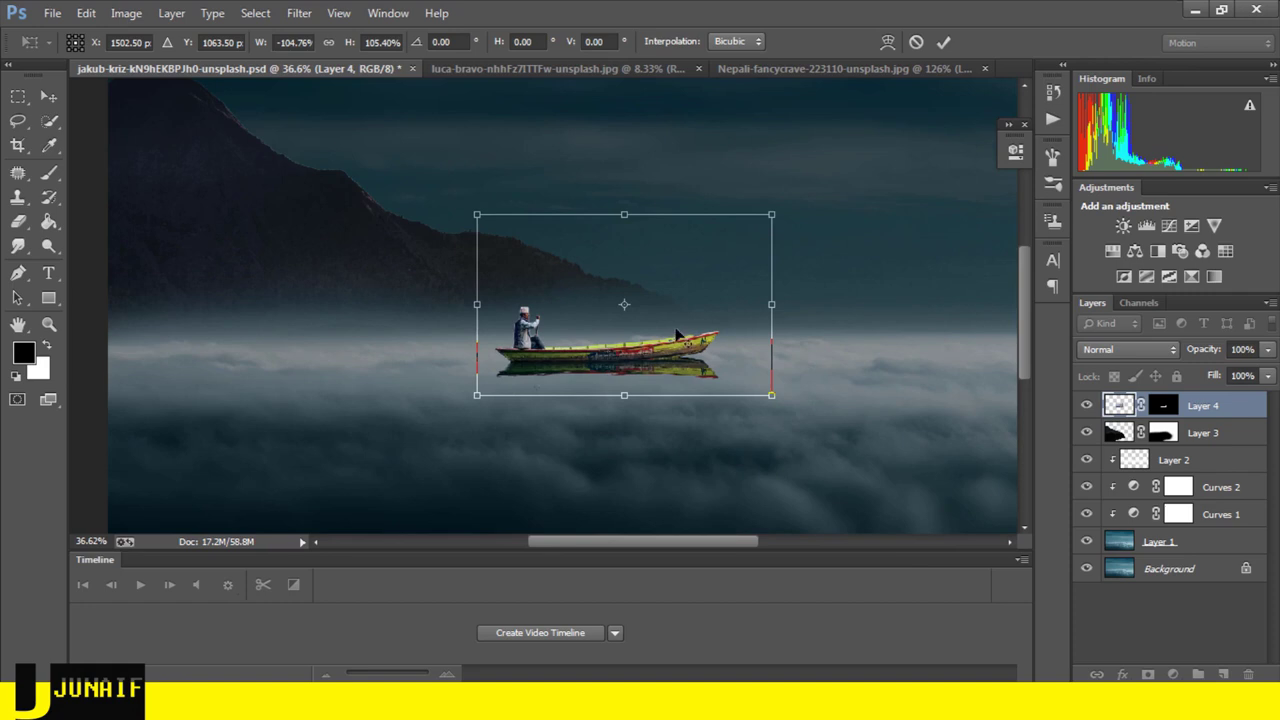
click(48, 96)
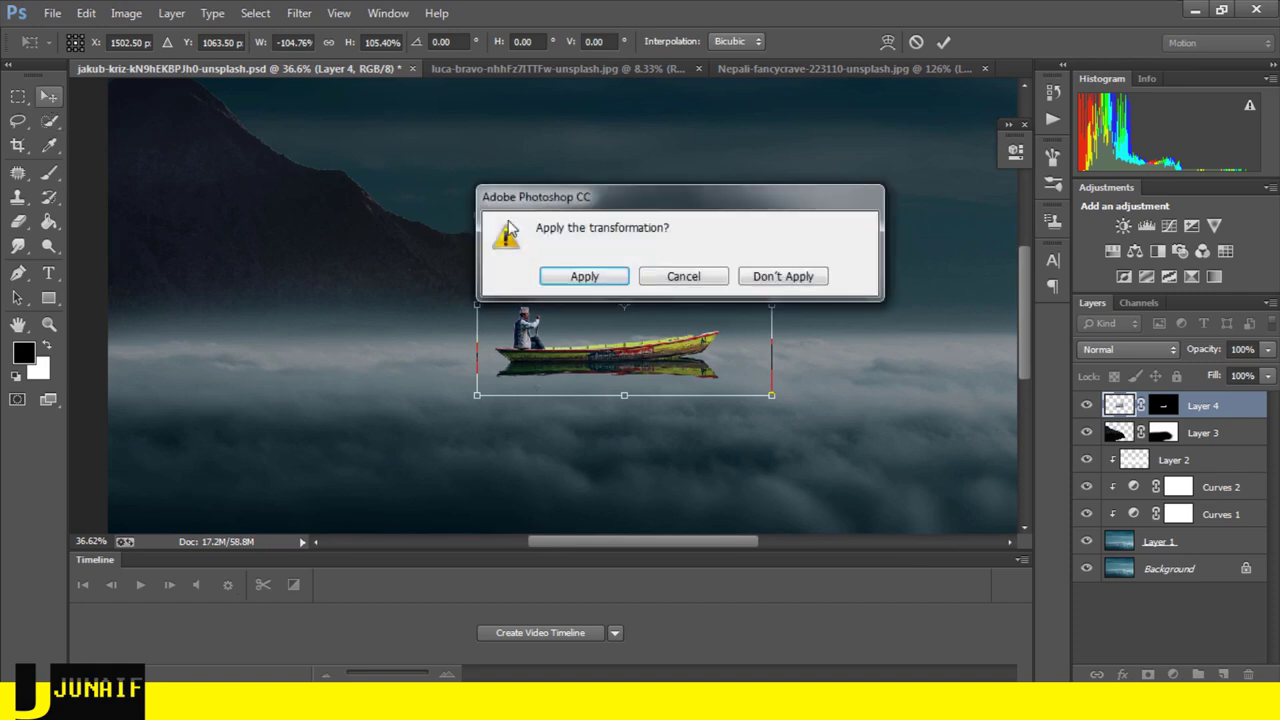
click(594, 279)
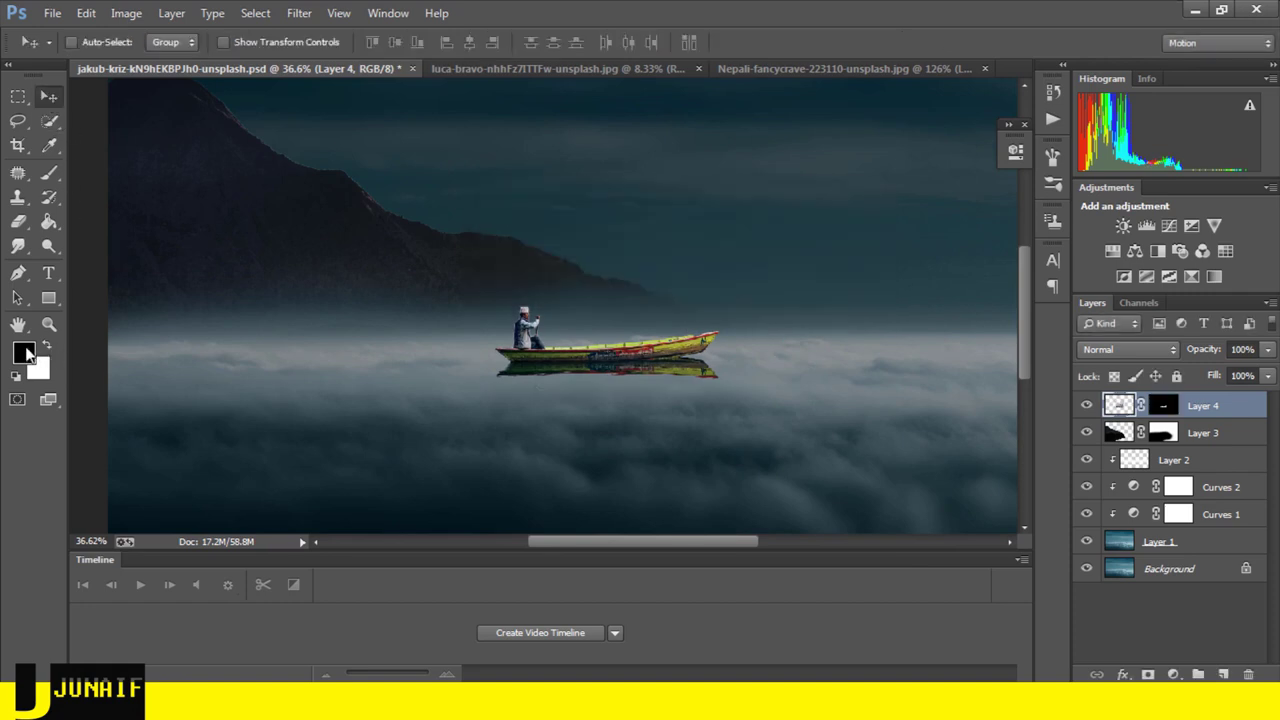
- Paint on Layer 4's mask with a ~200 px brush to fade the reflection's right end
click(49, 172)
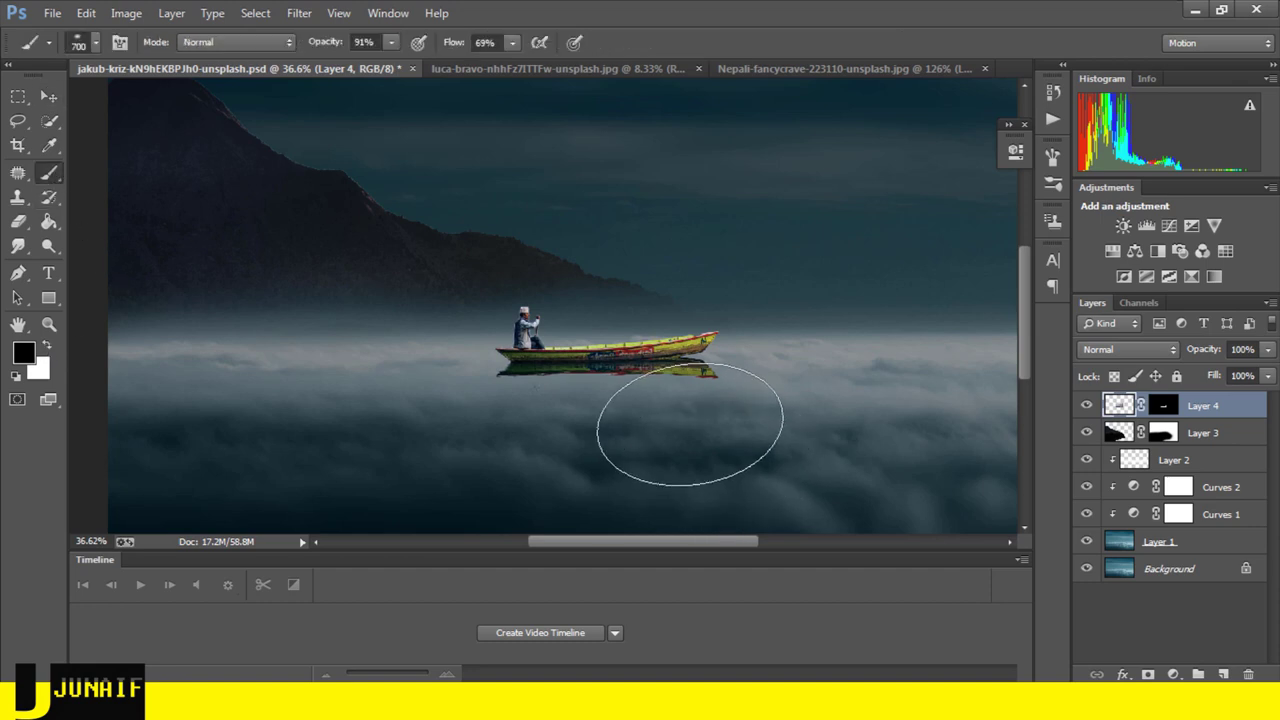
key(bracketleft)
key(bracketleft)
key(bracketleft)
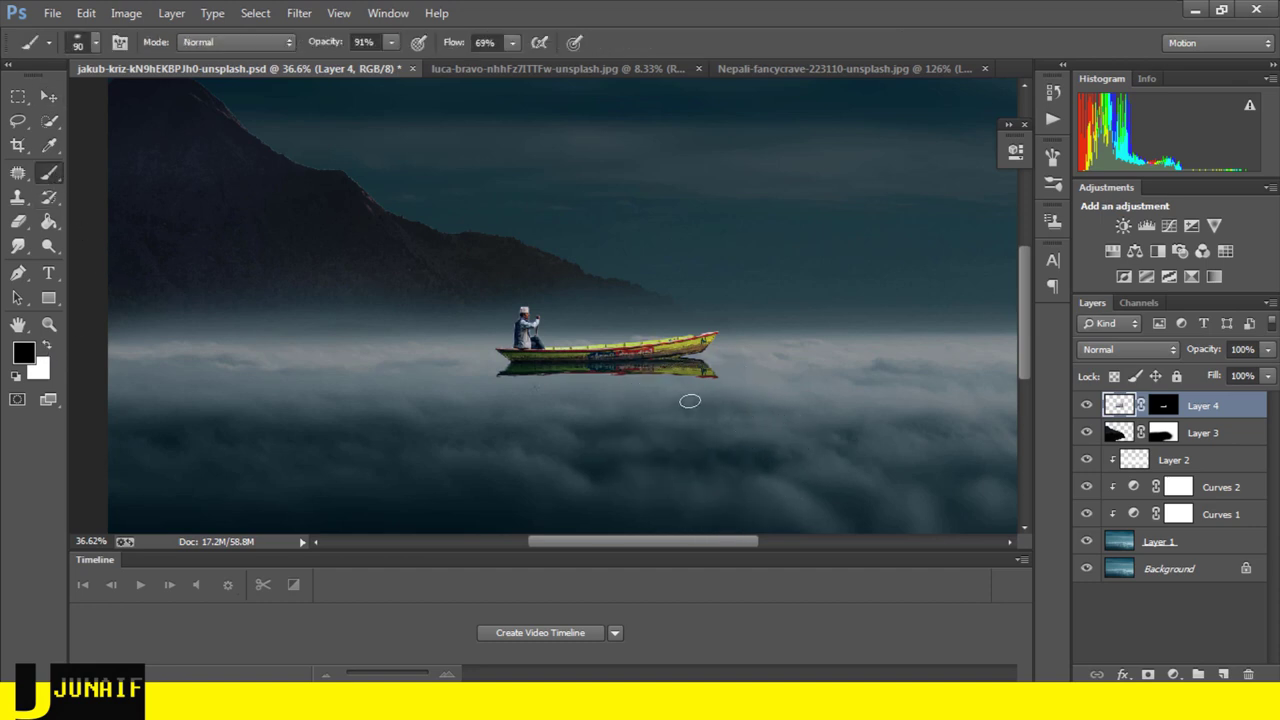
key(bracketright)
key(bracketright)
key(bracketright)
scroll(709, 387, up, 3)
scroll(690, 390, up, 5)
scroll(660, 395, up, 1)
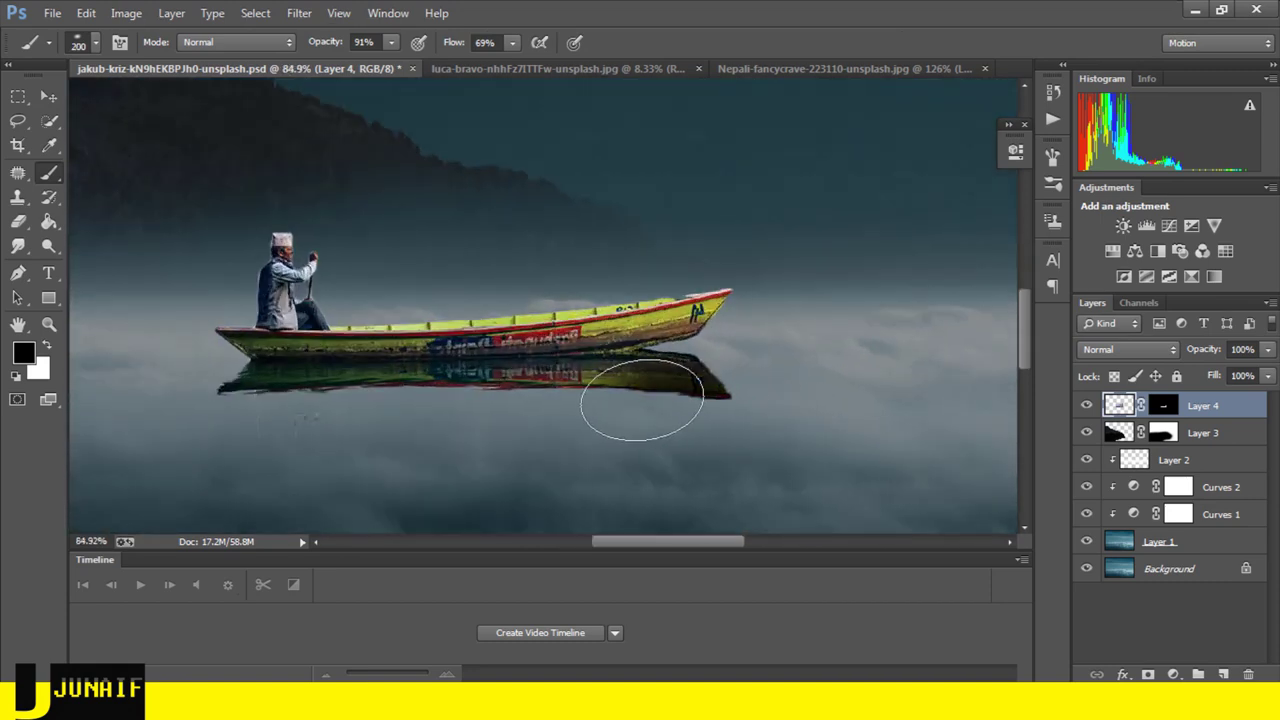
key(ctrl+z)
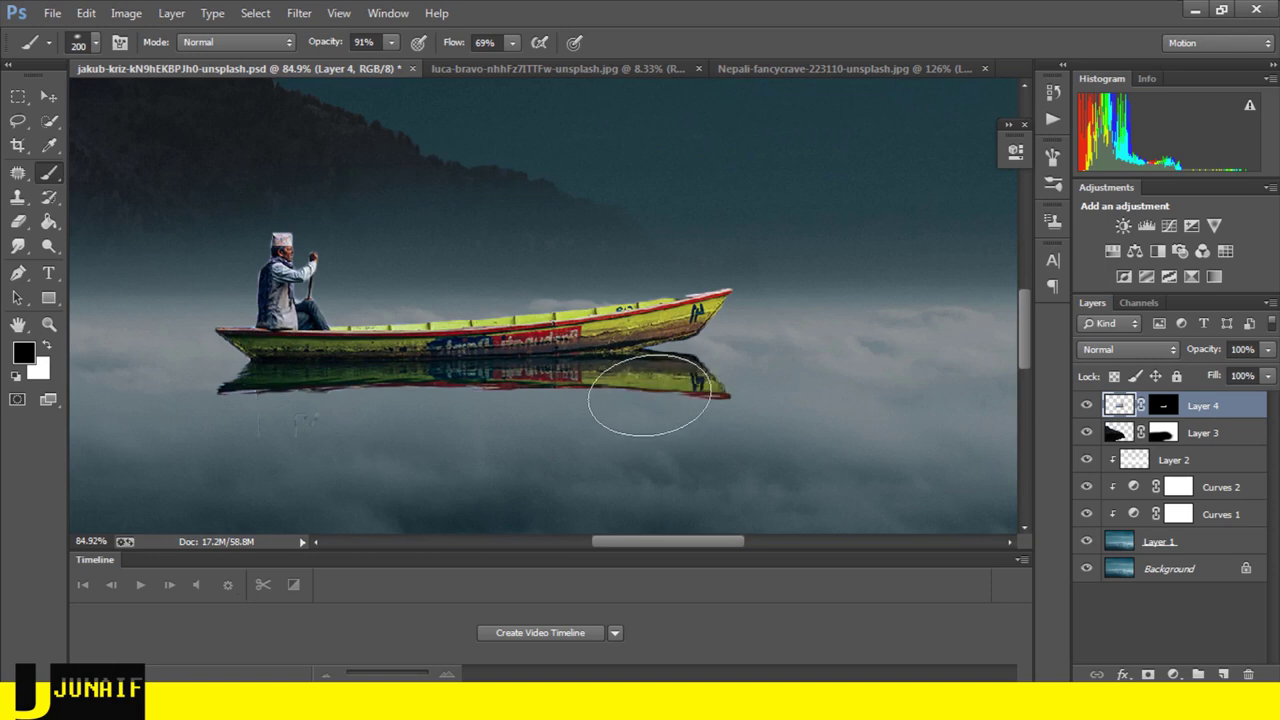
click(1163, 405)
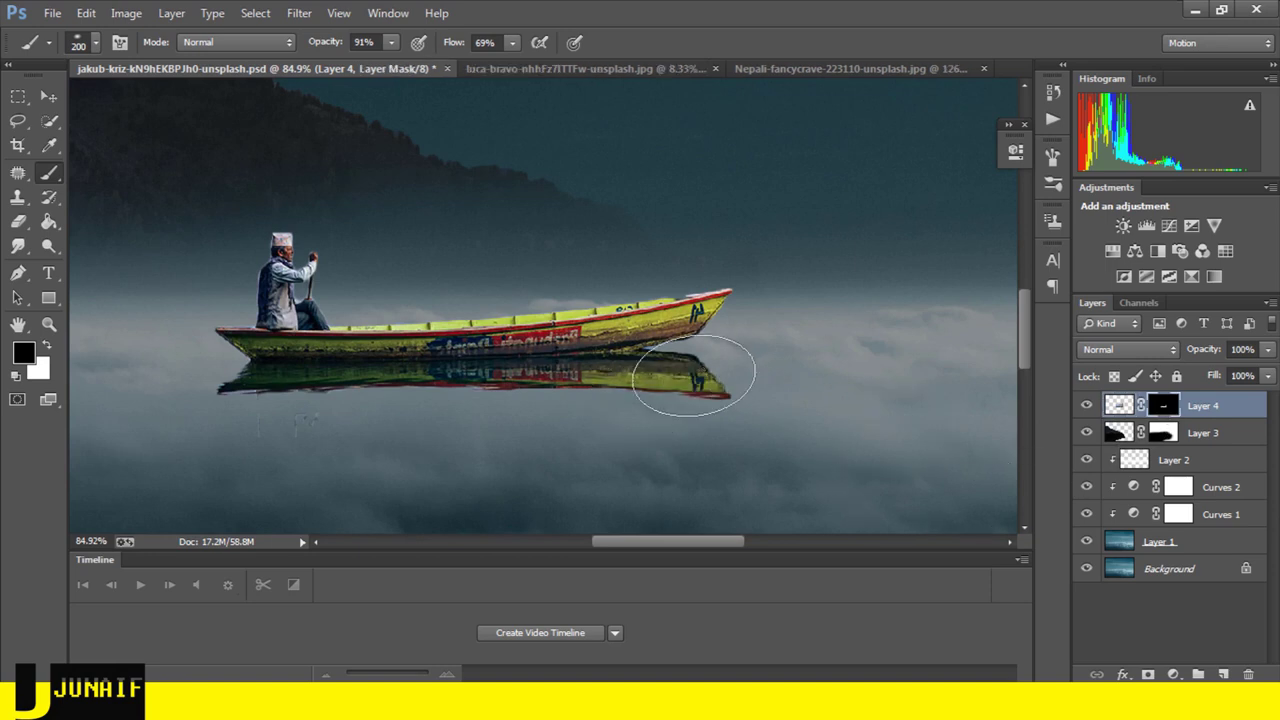
mouse_move(686, 371)
mouse_down()
mouse_move(442, 398)
mouse_move(313, 395)
mouse_up()
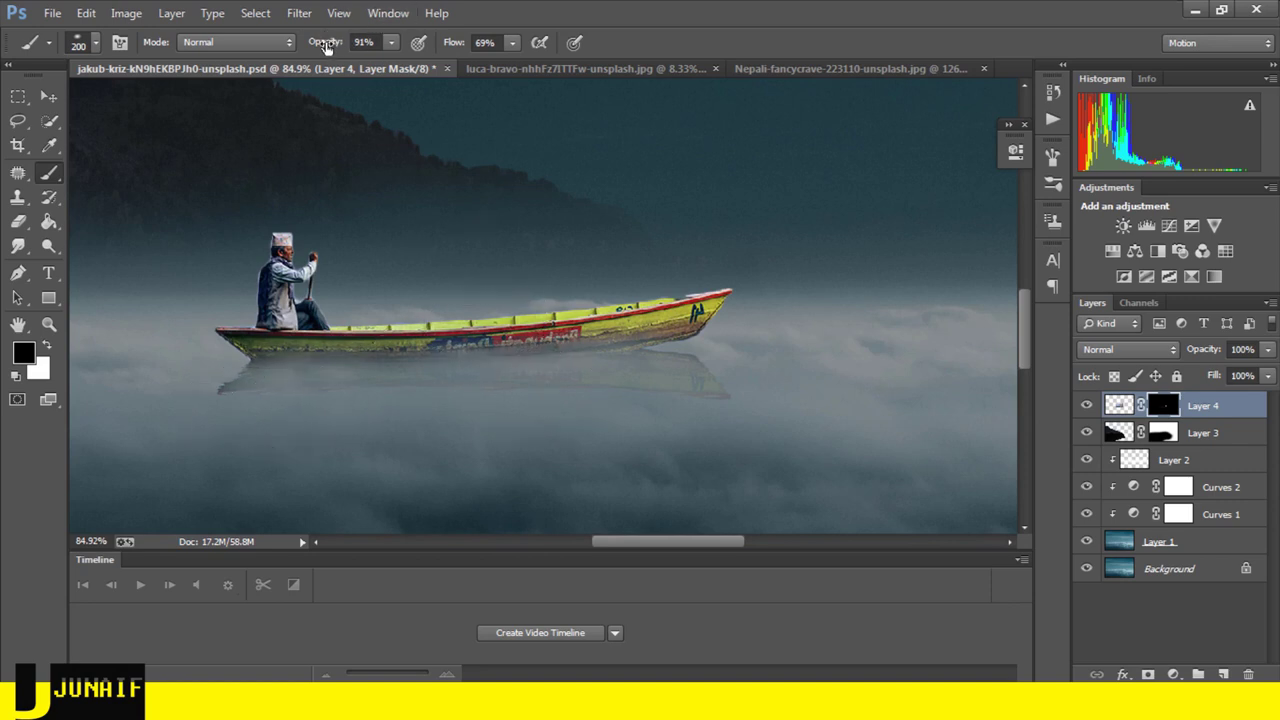
- Set the brush to opacity 100%, flow 95%, size 70 and paint out the reflection under the hull
drag(325, 47, 456, 47)
drag(590, 75, 616, 78)
key(bracketleft)
key(bracketleft)
key(bracketleft)
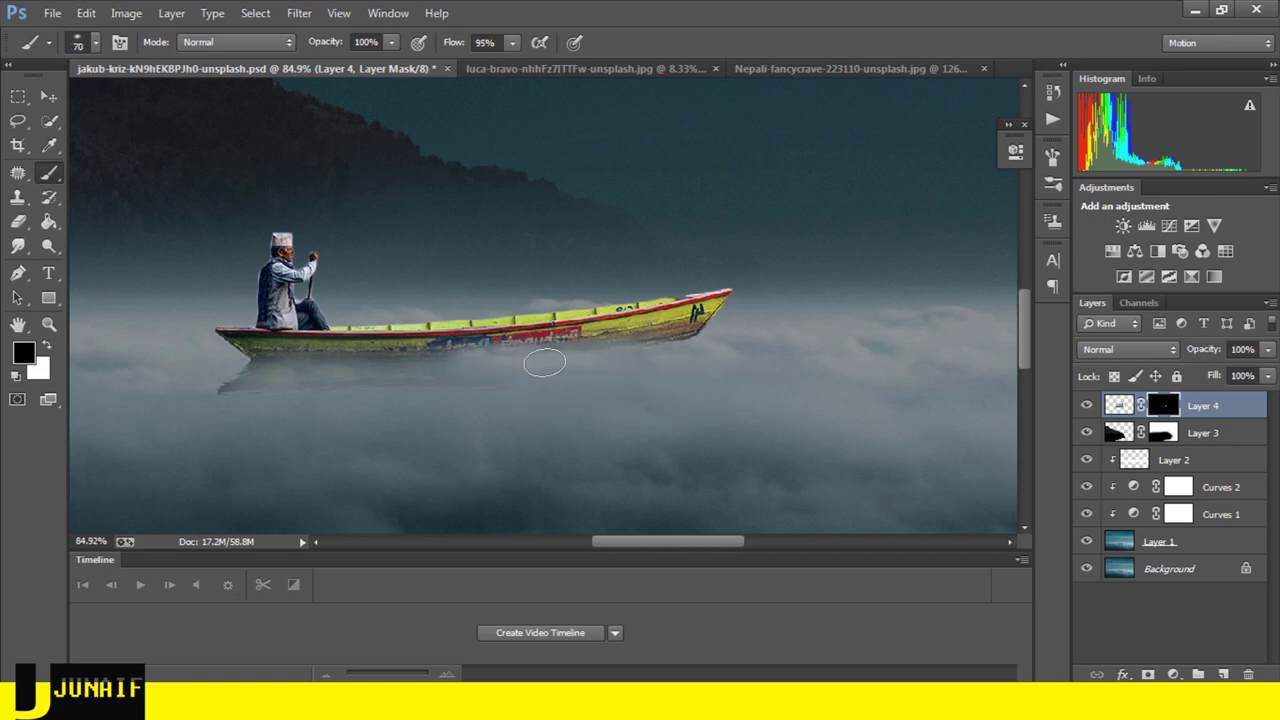
mouse_move(487, 371)
mouse_down()
mouse_move(251, 371)
mouse_move(281, 387)
mouse_move(262, 385)
mouse_move(375, 381)
mouse_up()
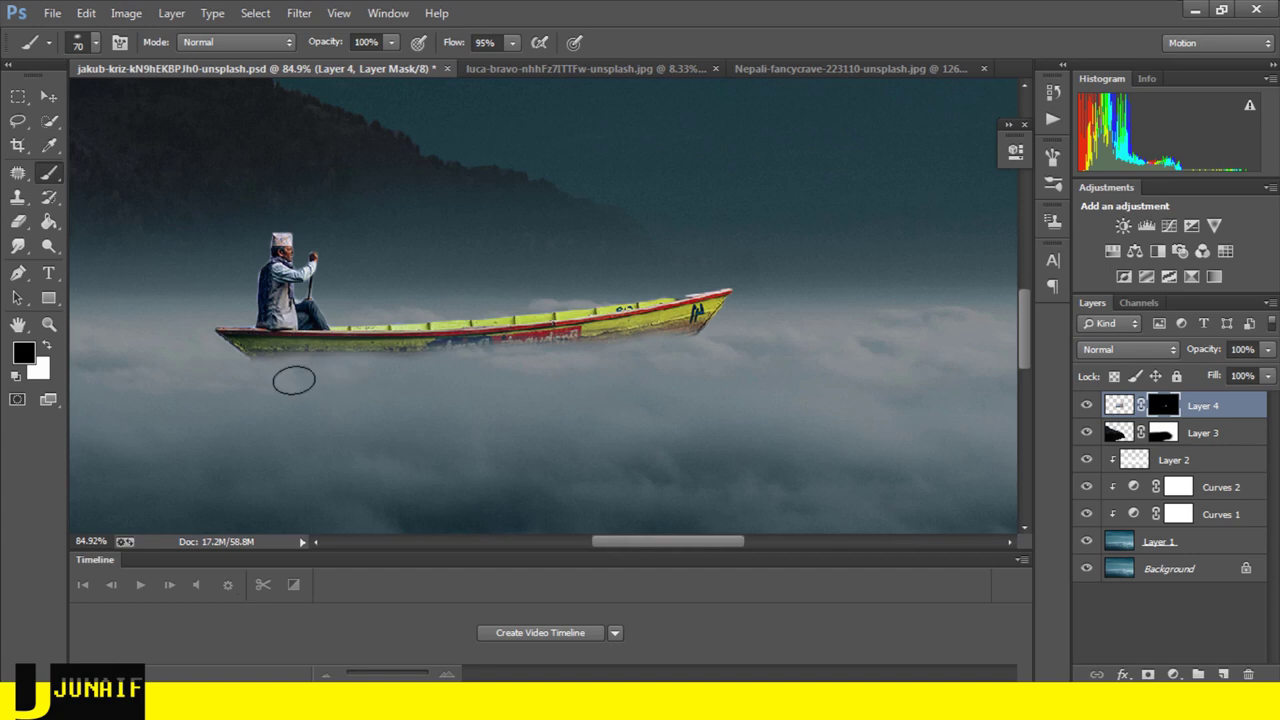
scroll(316, 374, down, 2)
scroll(318, 372, down, 1)
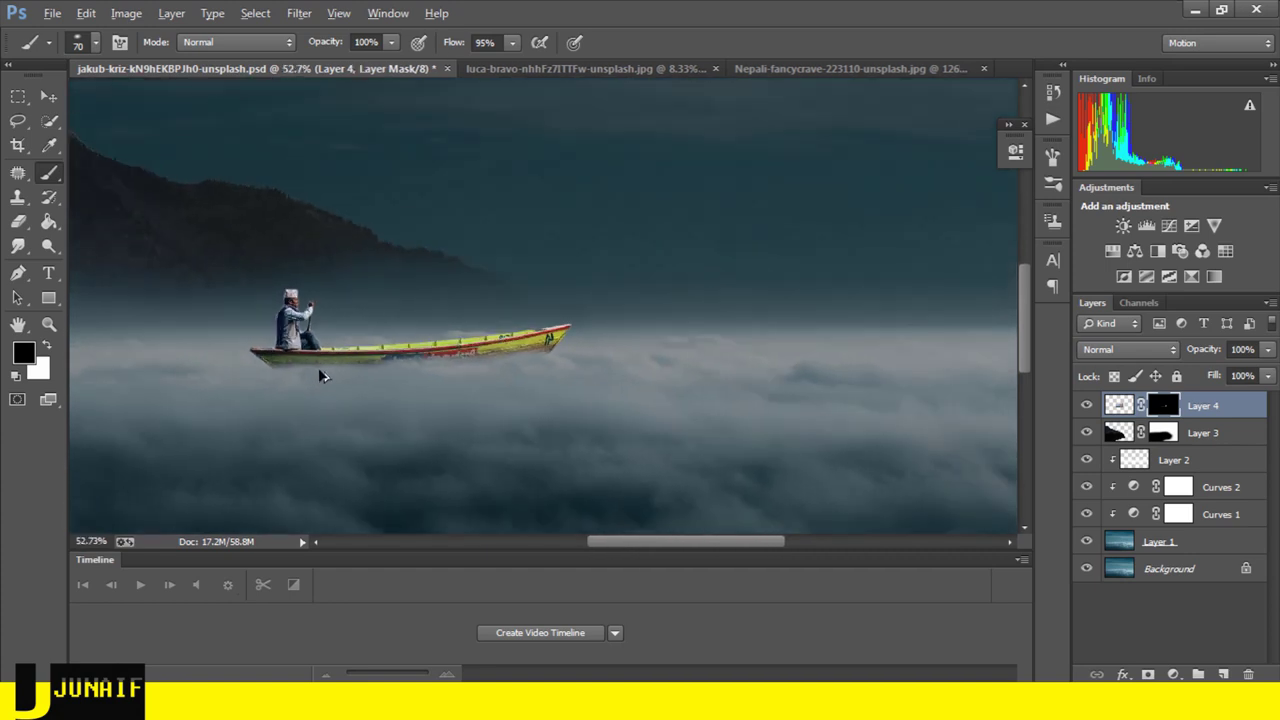
scroll(318, 372, up, 2)
scroll(320, 355, up, 2)
key(ctrl+z)
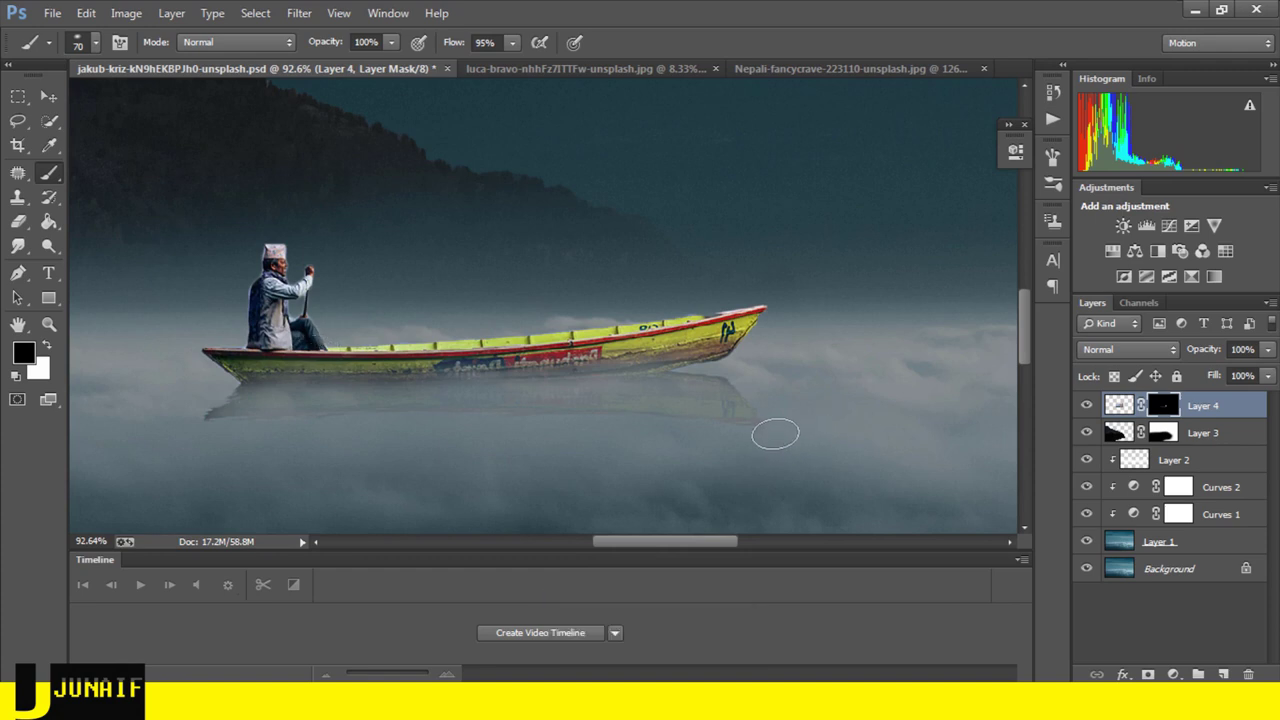
- Fade the remaining reflection near the bow on the mask
mouse_move(775, 433)
mouse_down()
mouse_move(709, 380)
mouse_move(614, 411)
mouse_move(200, 414)
mouse_move(227, 407)
mouse_up()
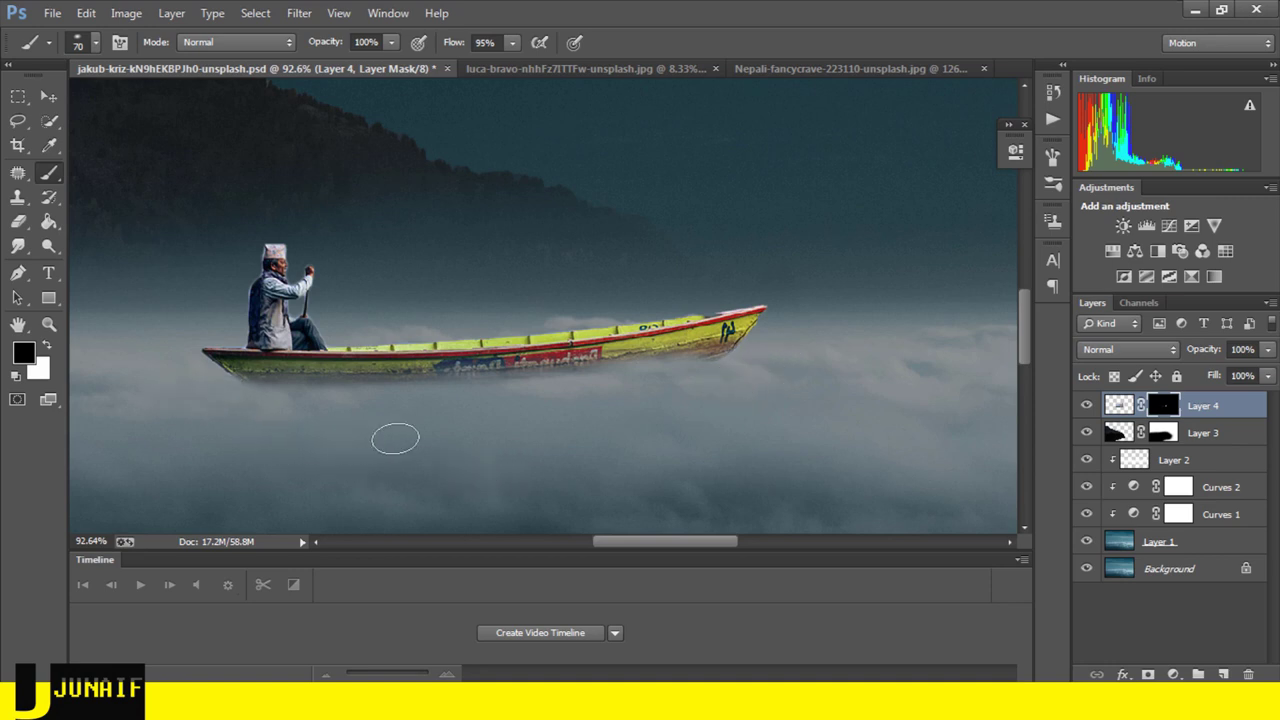
scroll(395, 438, down, 2)
scroll(370, 420, down, 2)
scroll(340, 395, down, 2)
scroll(304, 363, down, 1)
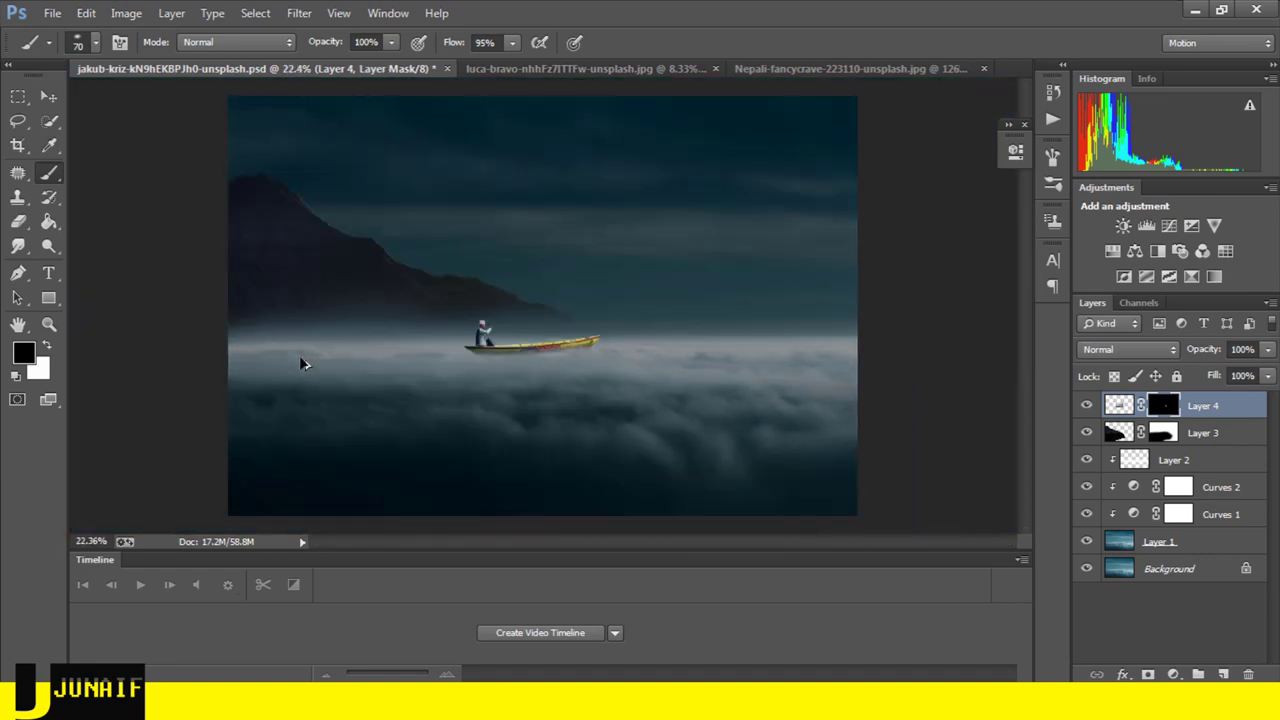
scroll(444, 318, up, 2)
scroll(444, 316, down, 2)
scroll(444, 318, up, 3)
scroll(586, 329, up, 1)
scroll(640, 370, up, 3)
scroll(694, 408, up, 1)
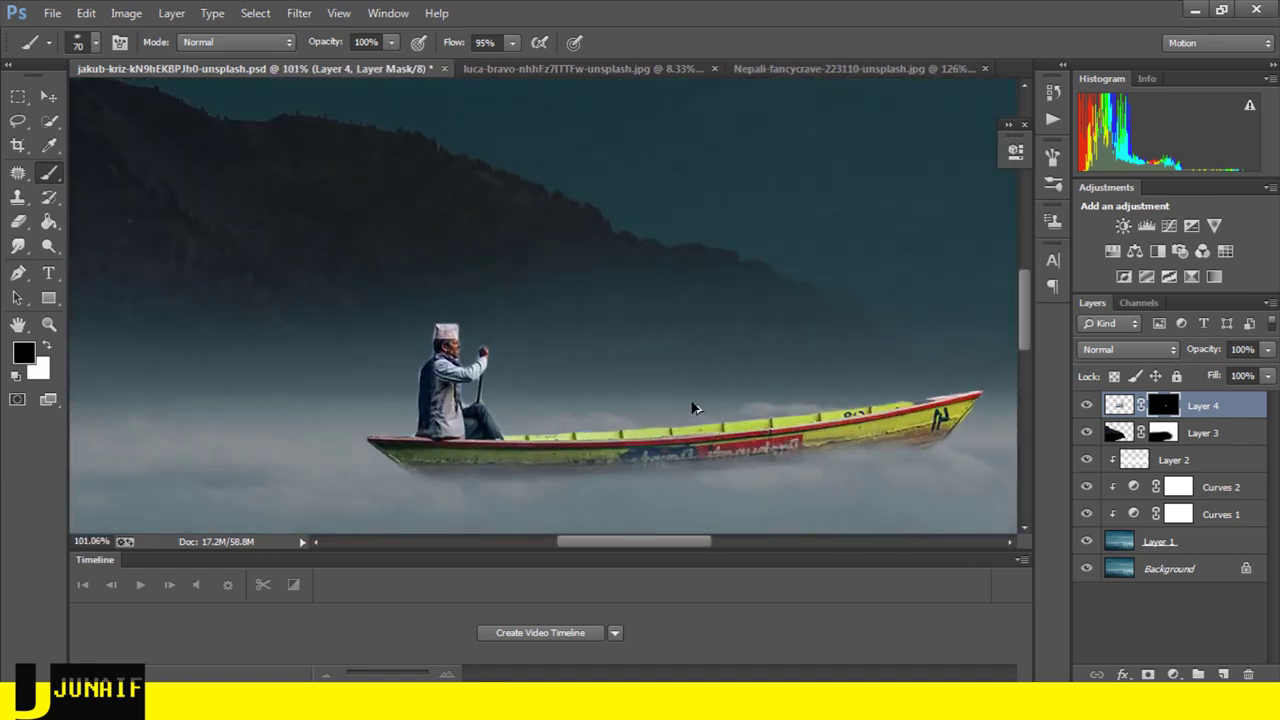
scroll(694, 408, up, 1)
drag(665, 541, 680, 548)
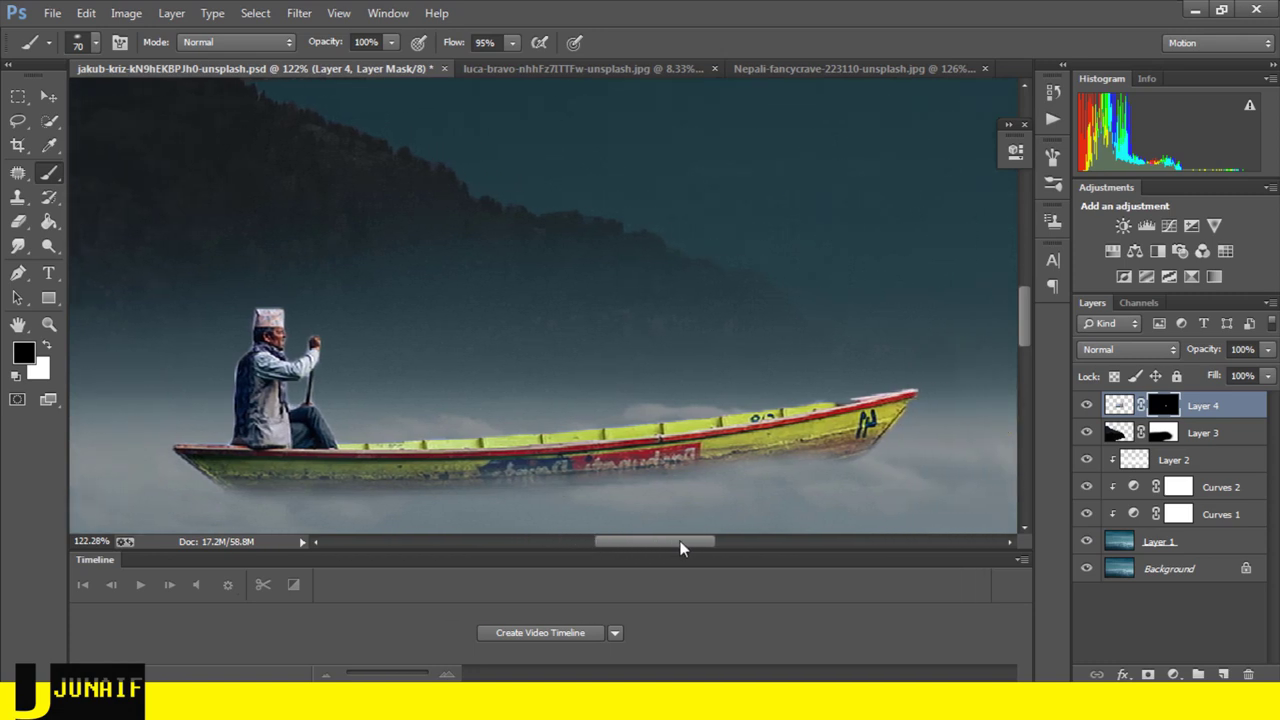
click(1121, 405)
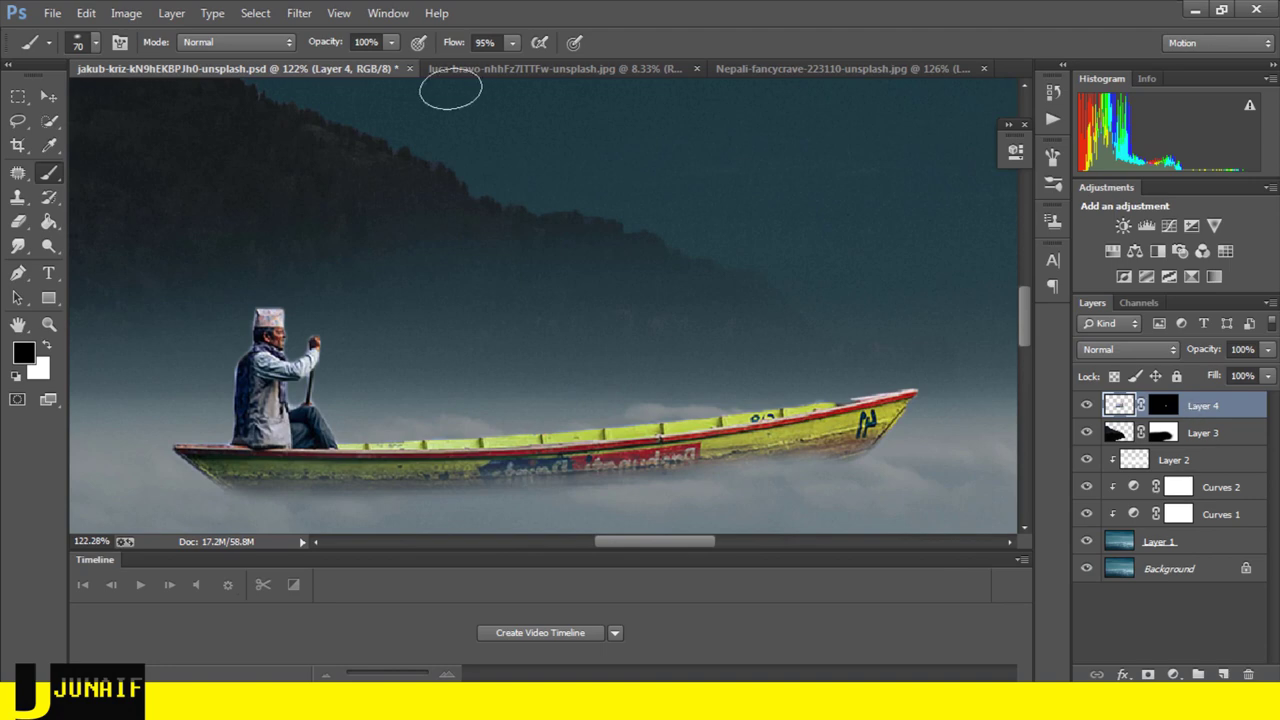
- Camera Raw the boat: Temperature +15, split-toning highlights Hue 60, Saturation 16
click(299, 13)
click(341, 124)
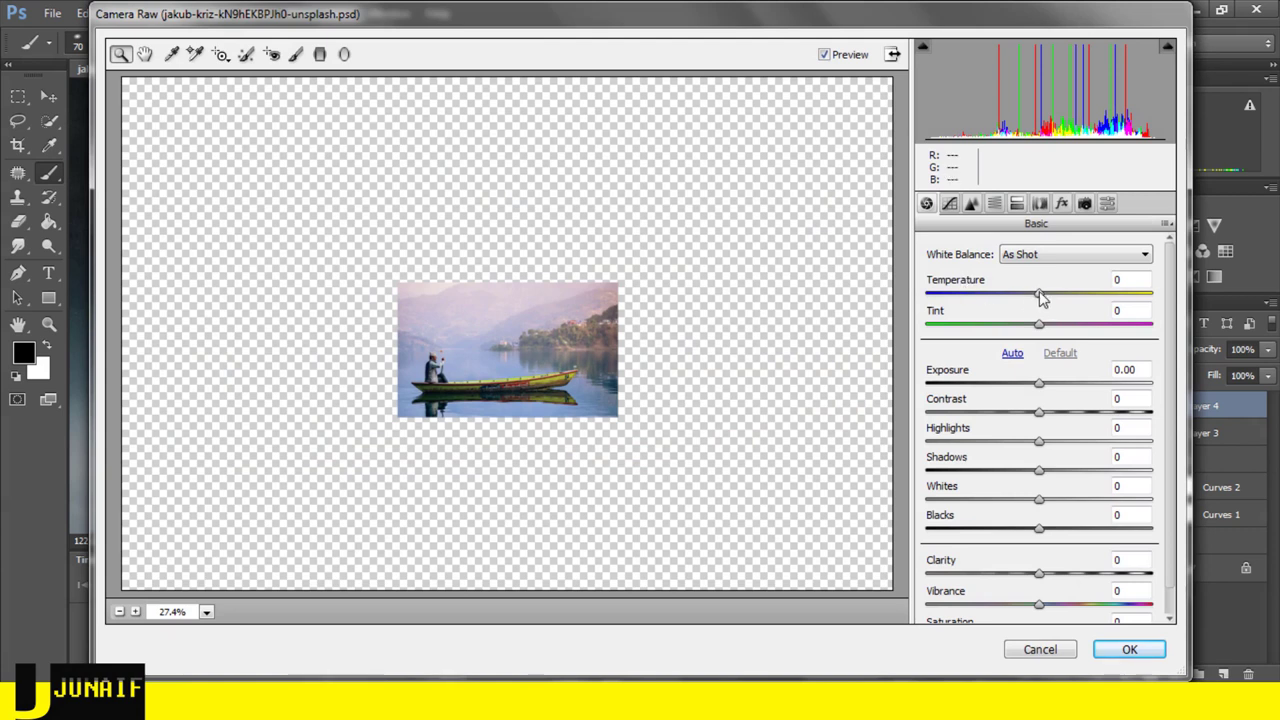
mouse_move(1040, 294)
mouse_down()
mouse_move(1055, 294)
mouse_move(1055, 312)
mouse_up()
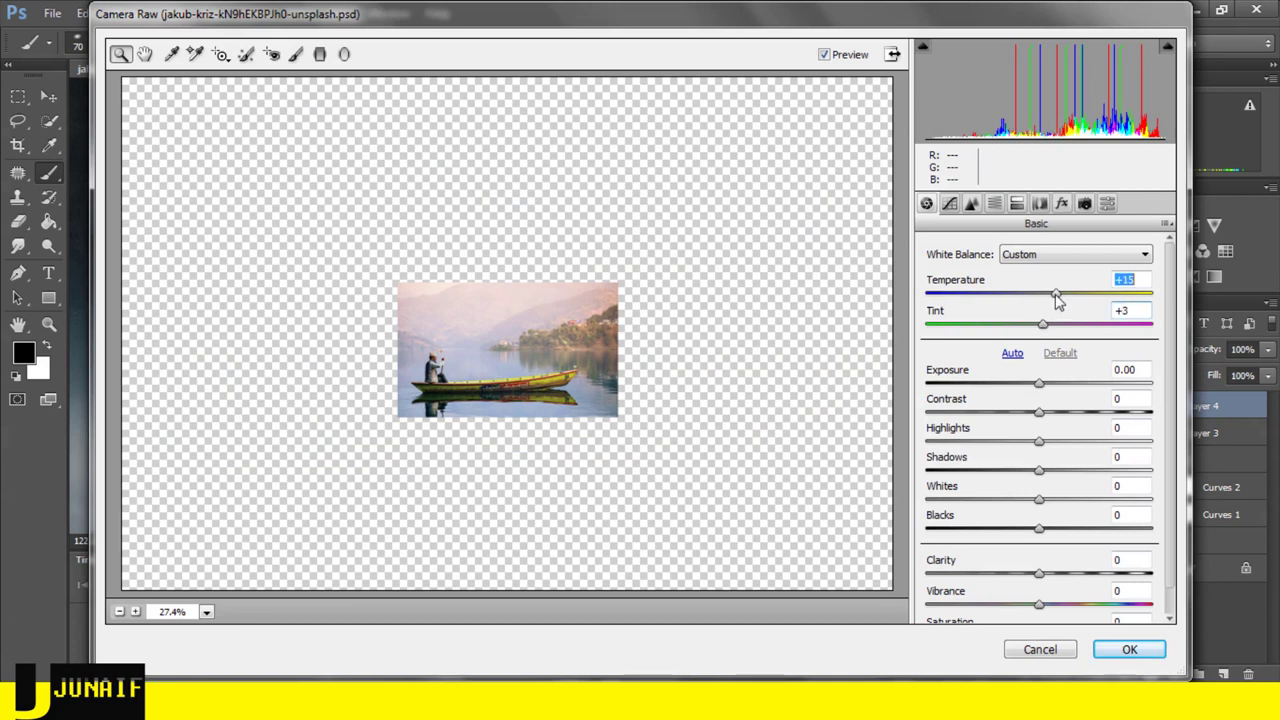
click(995, 204)
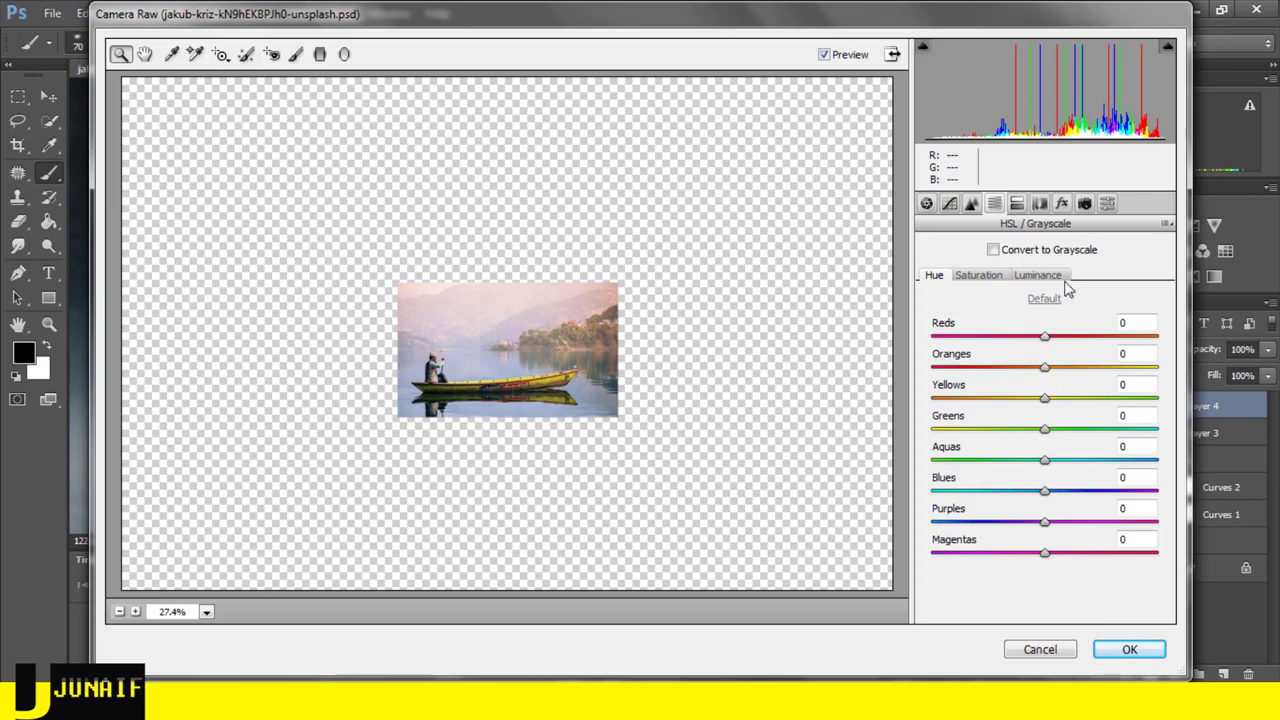
click(1014, 204)
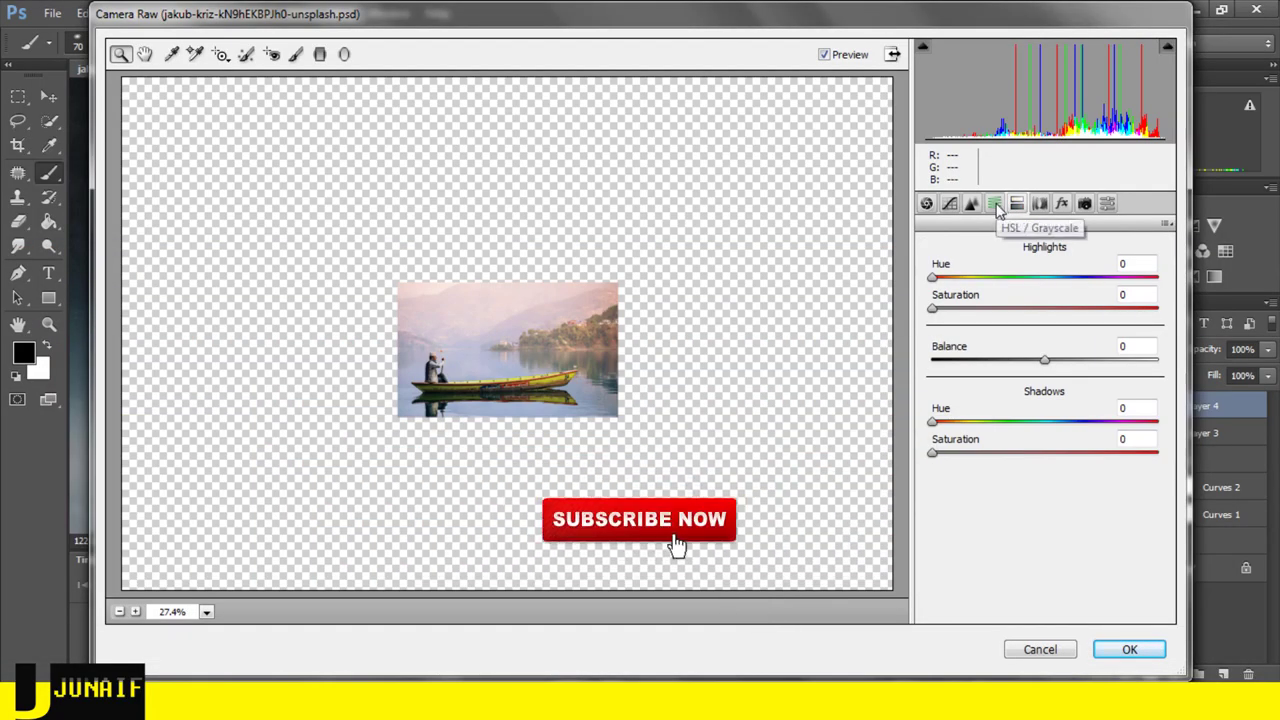
mouse_move(946, 281)
mouse_down()
mouse_move(986, 309)
mouse_move(975, 319)
mouse_up()
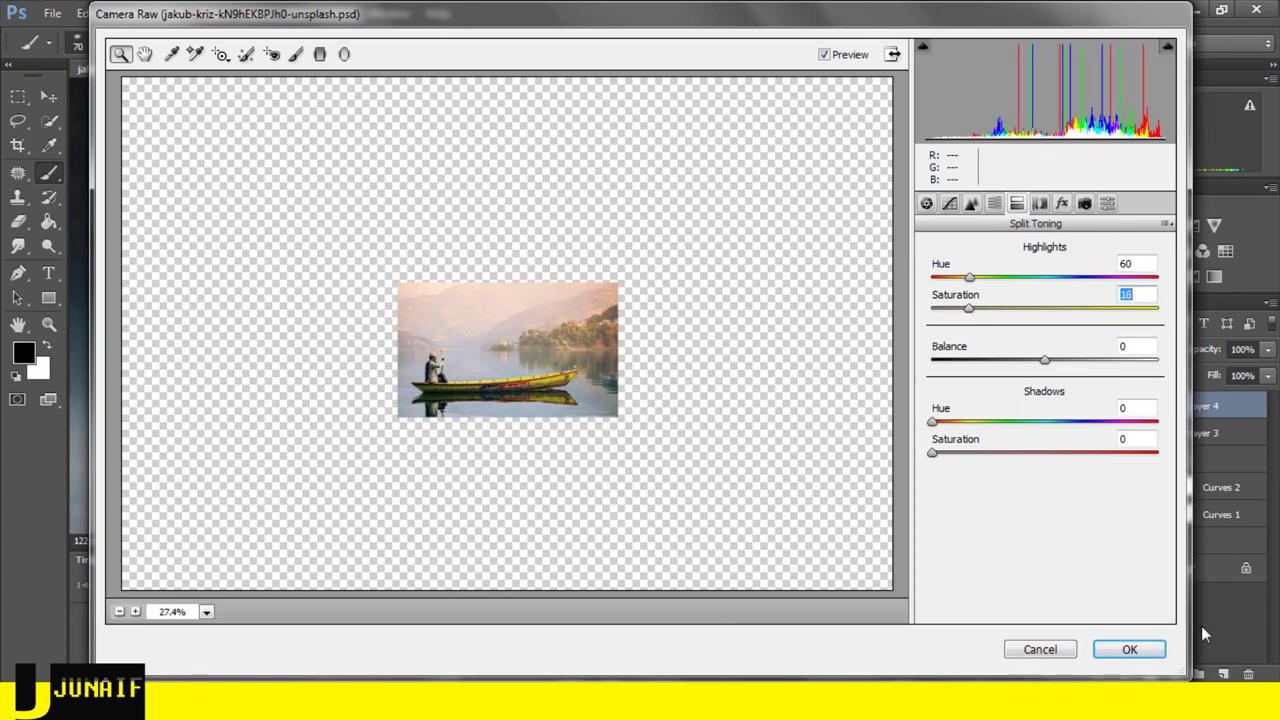
click(1130, 650)
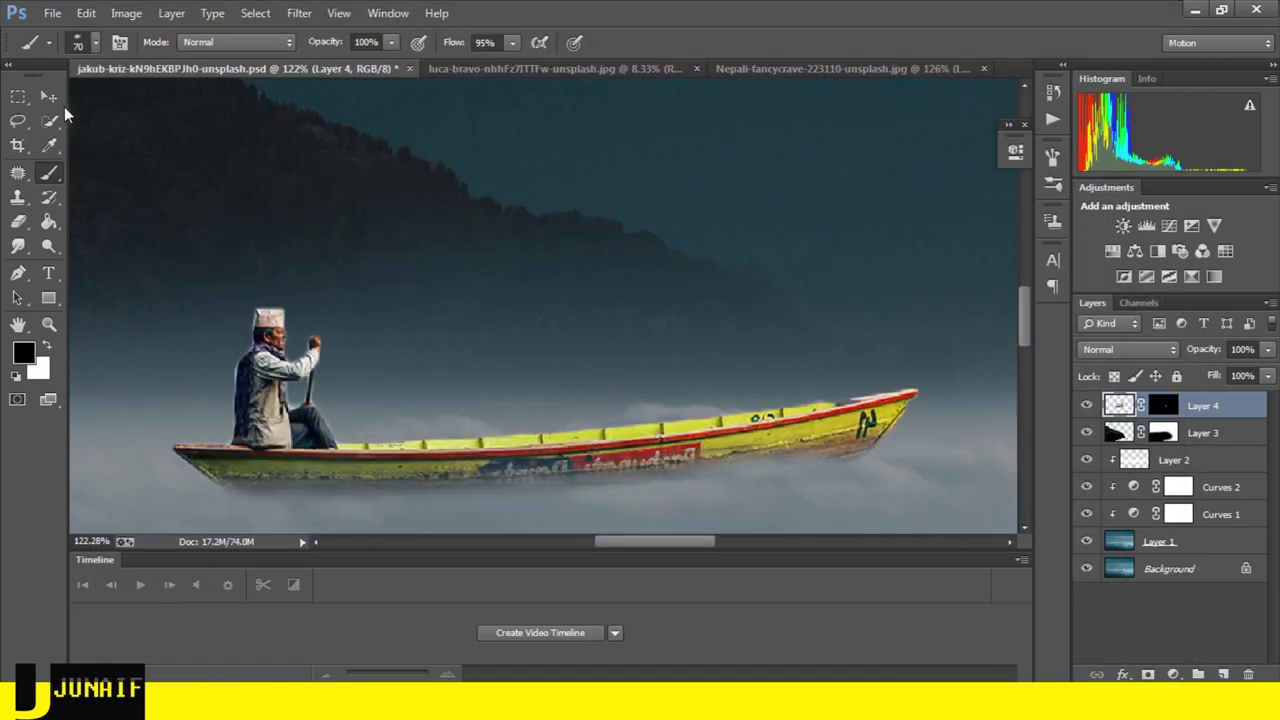
- With the Move tool, zoom in on the boat and nudge Layer 4 slightly
click(48, 96)
scroll(397, 301, down, 2)
scroll(397, 301, down, 2)
scroll(400, 280, down, 1)
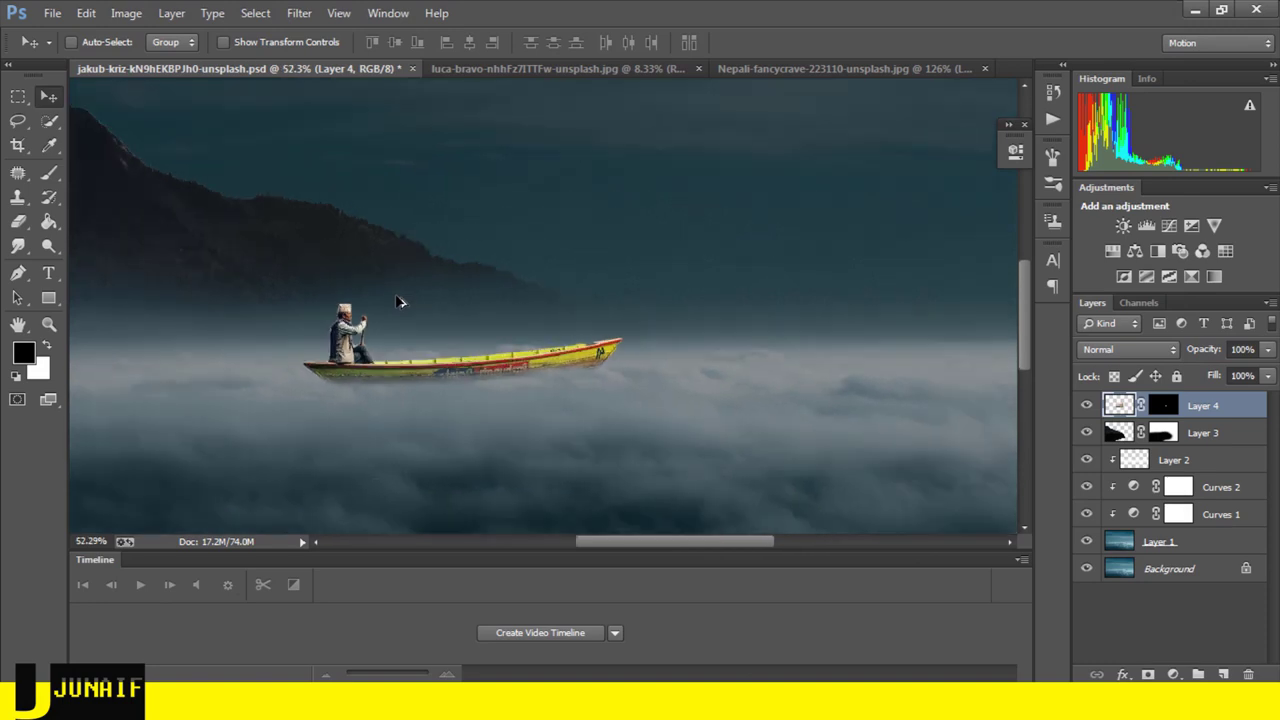
scroll(400, 286, down, 1)
scroll(365, 298, down, 1)
drag(666, 537, 647, 529)
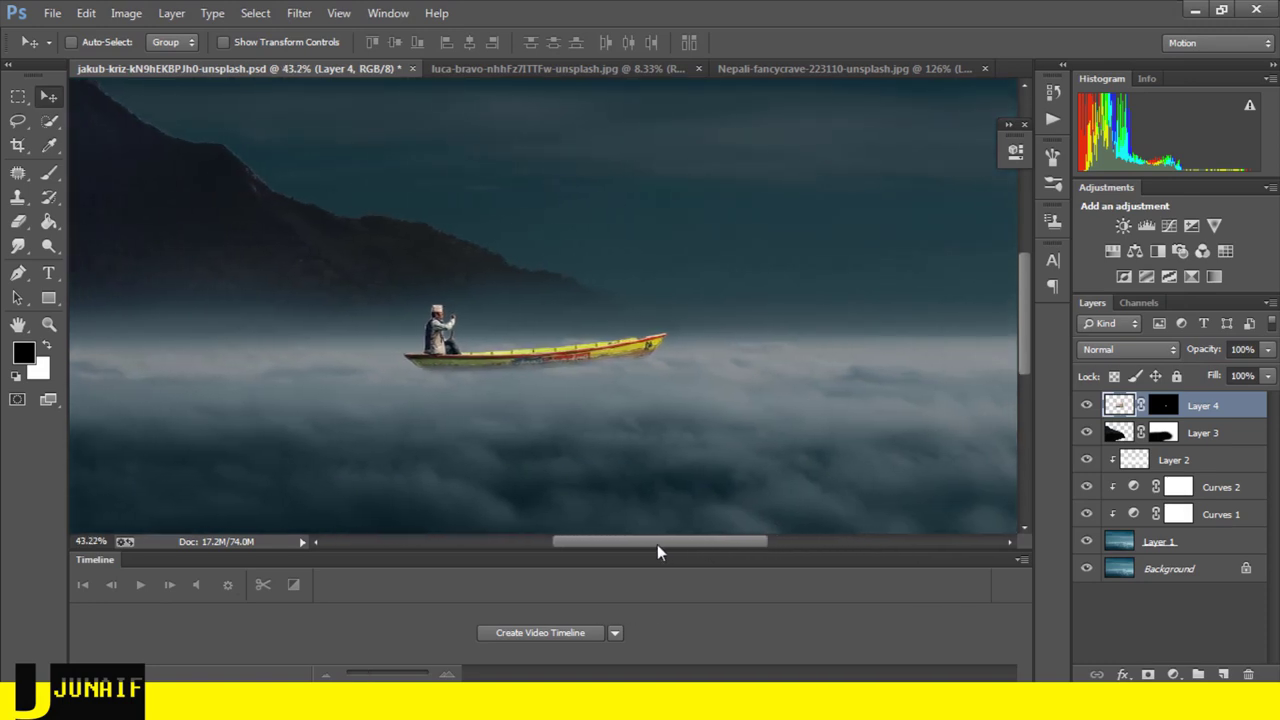
scroll(619, 365, up, 1)
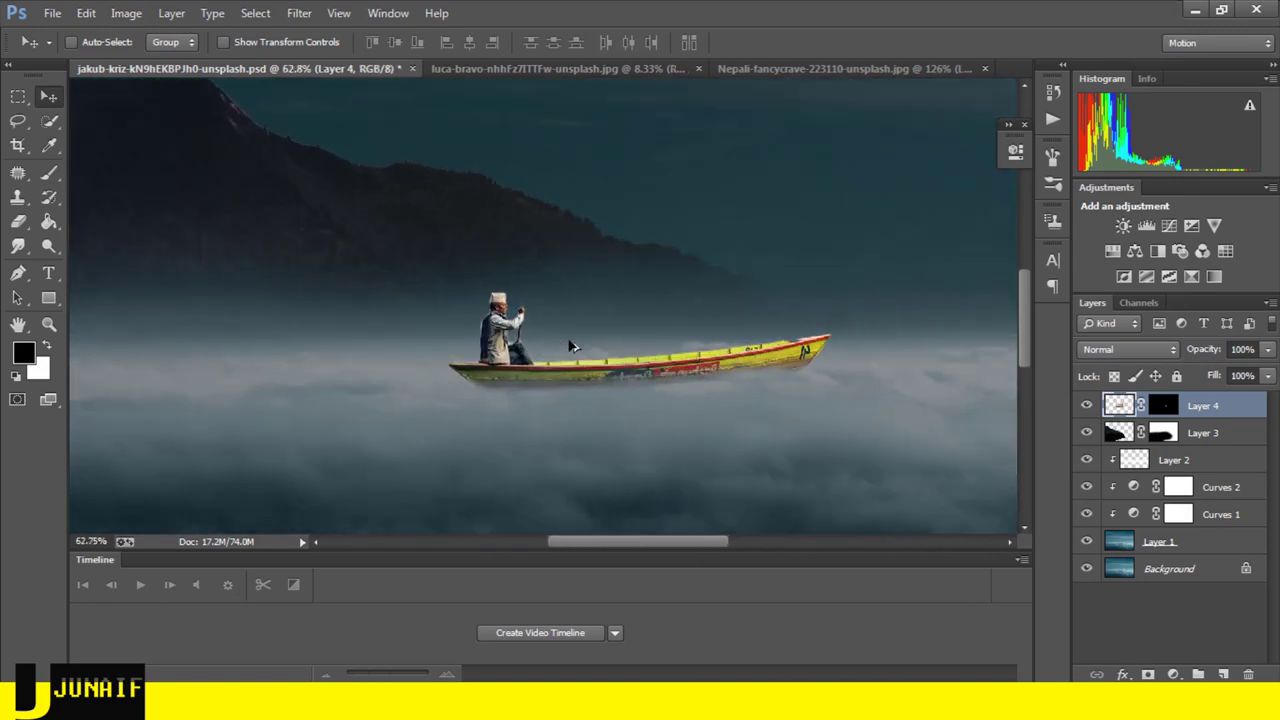
drag(688, 547, 714, 547)
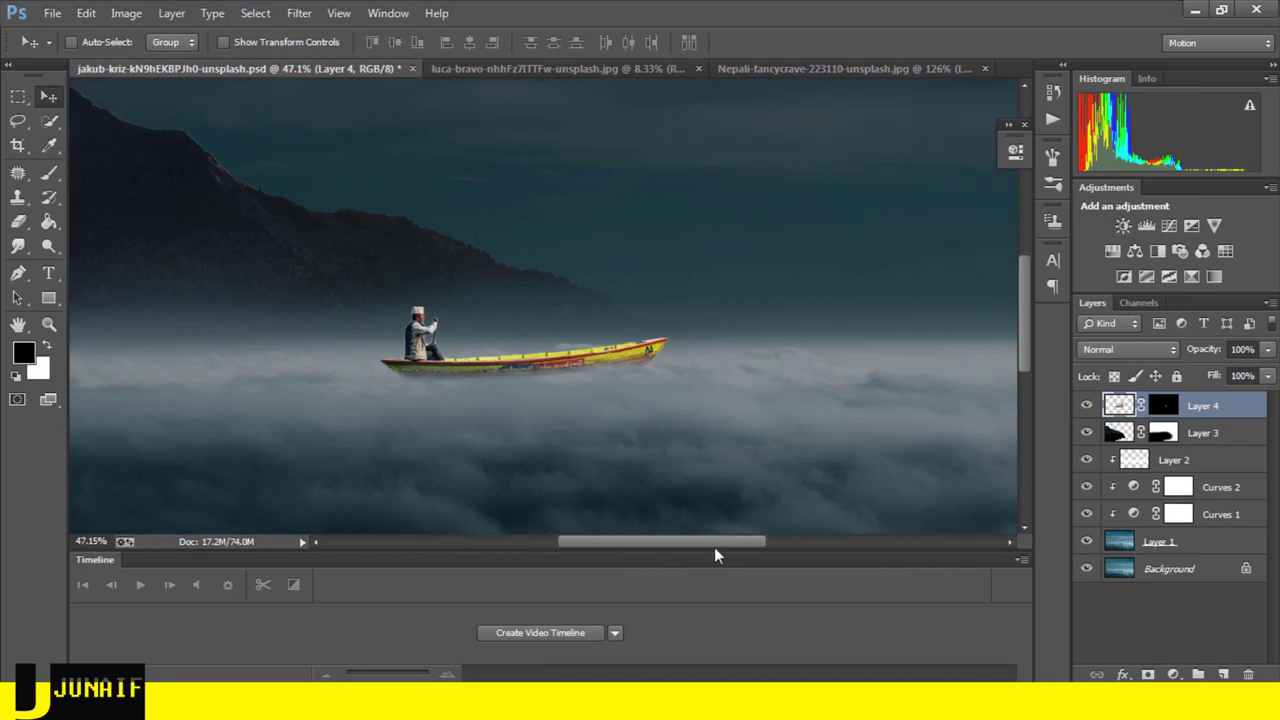
scroll(619, 375, down, 2)
scroll(620, 378, down, 2)
scroll(687, 372, down, 2)
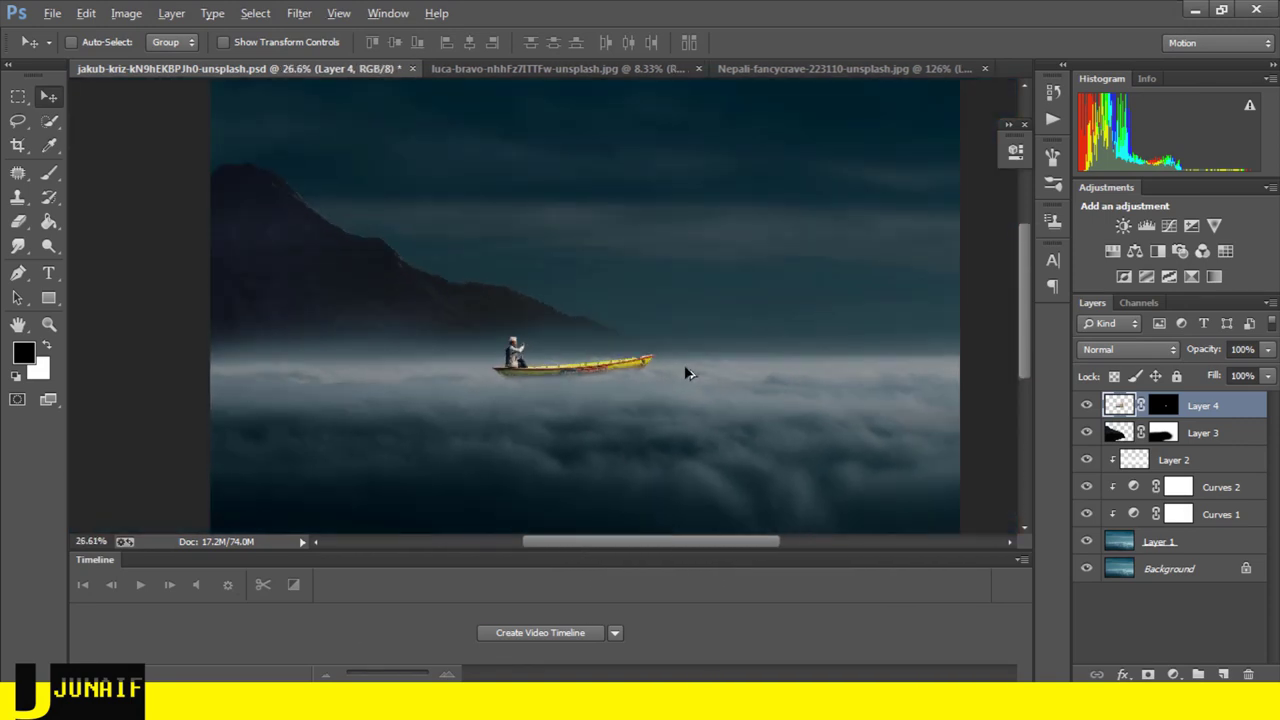
scroll(518, 330, up, 1)
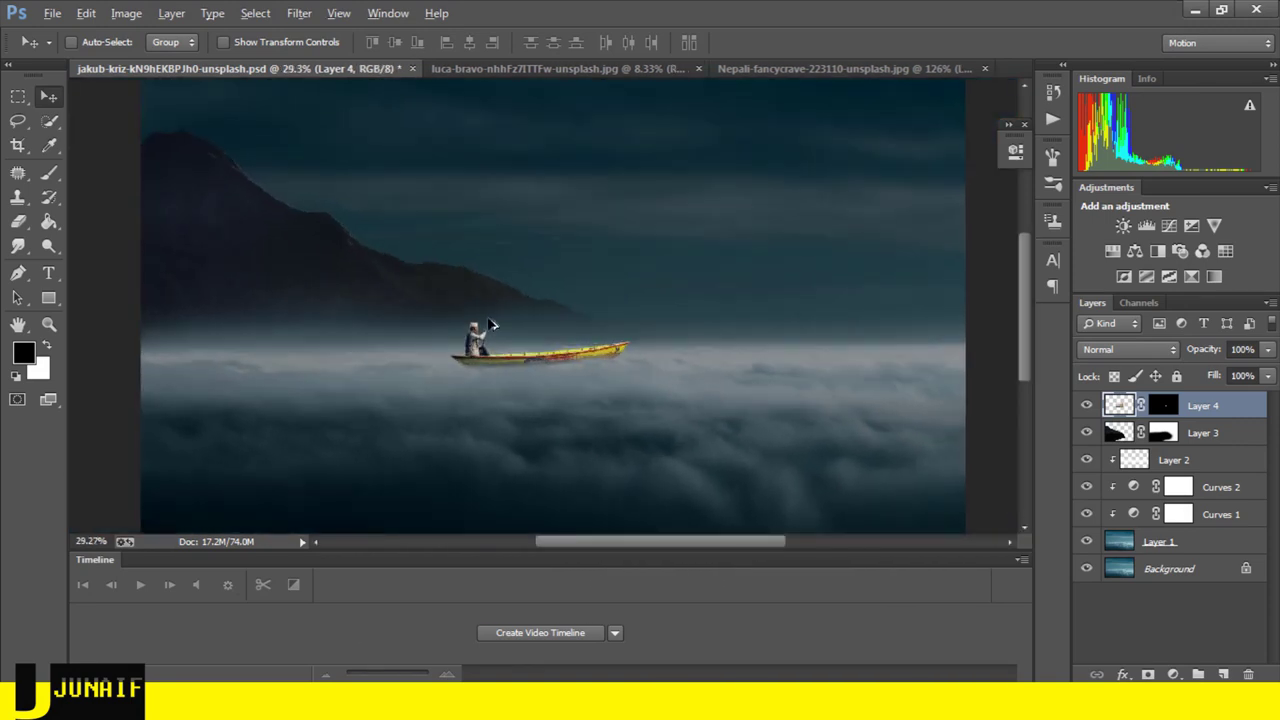
scroll(500, 286, up, 1)
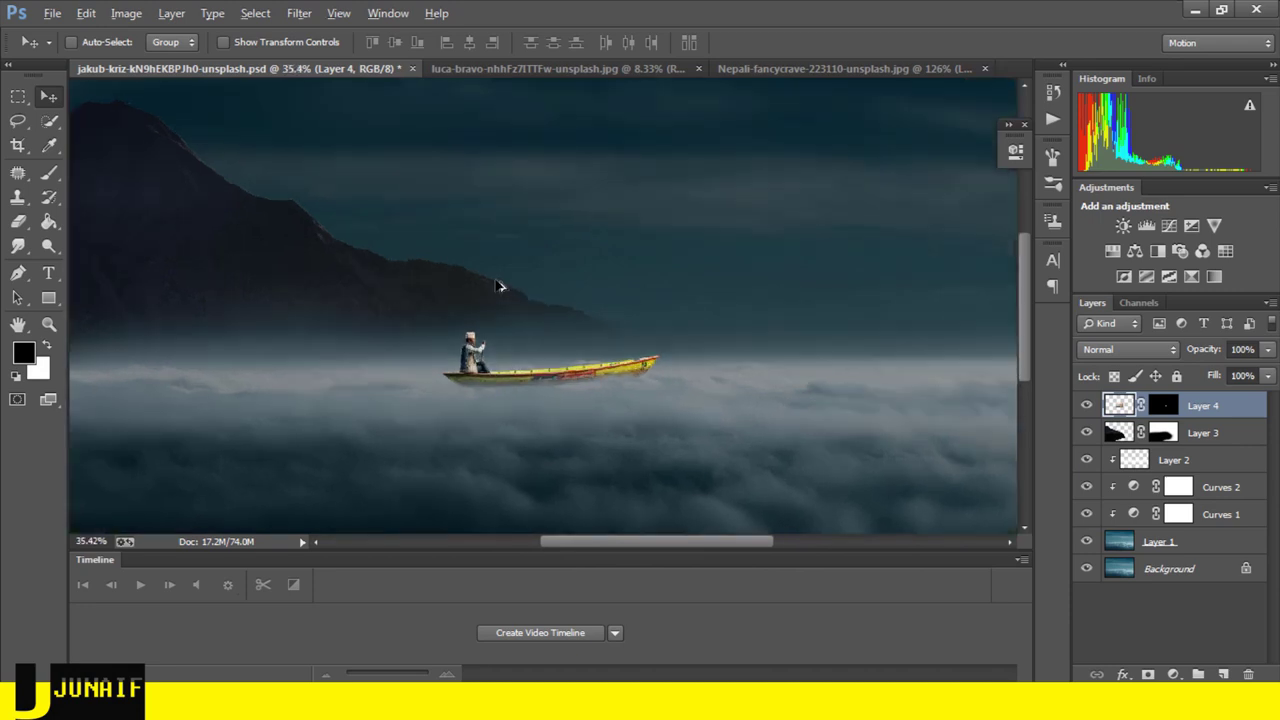
scroll(500, 286, down, 2)
scroll(500, 286, up, 2)
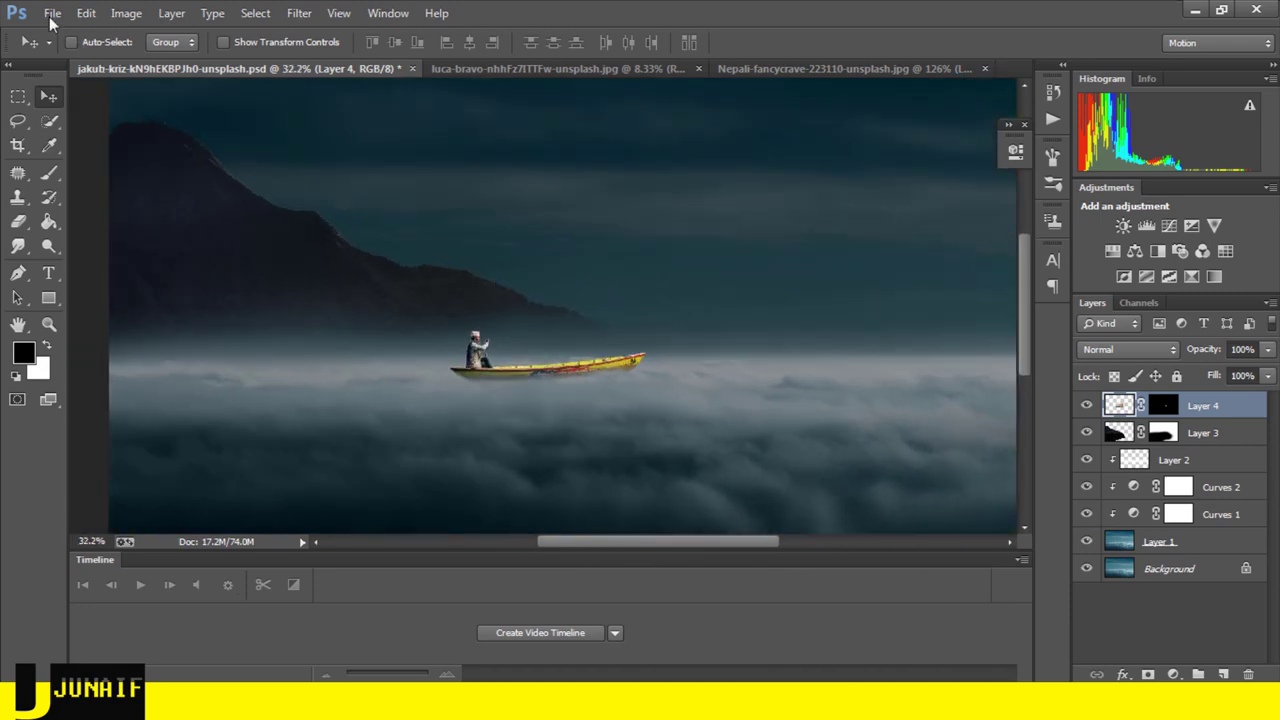
- Open seagull-1643082_1920.png and close the luca-bravo mountain photo
click(52, 20)
click(89, 50)
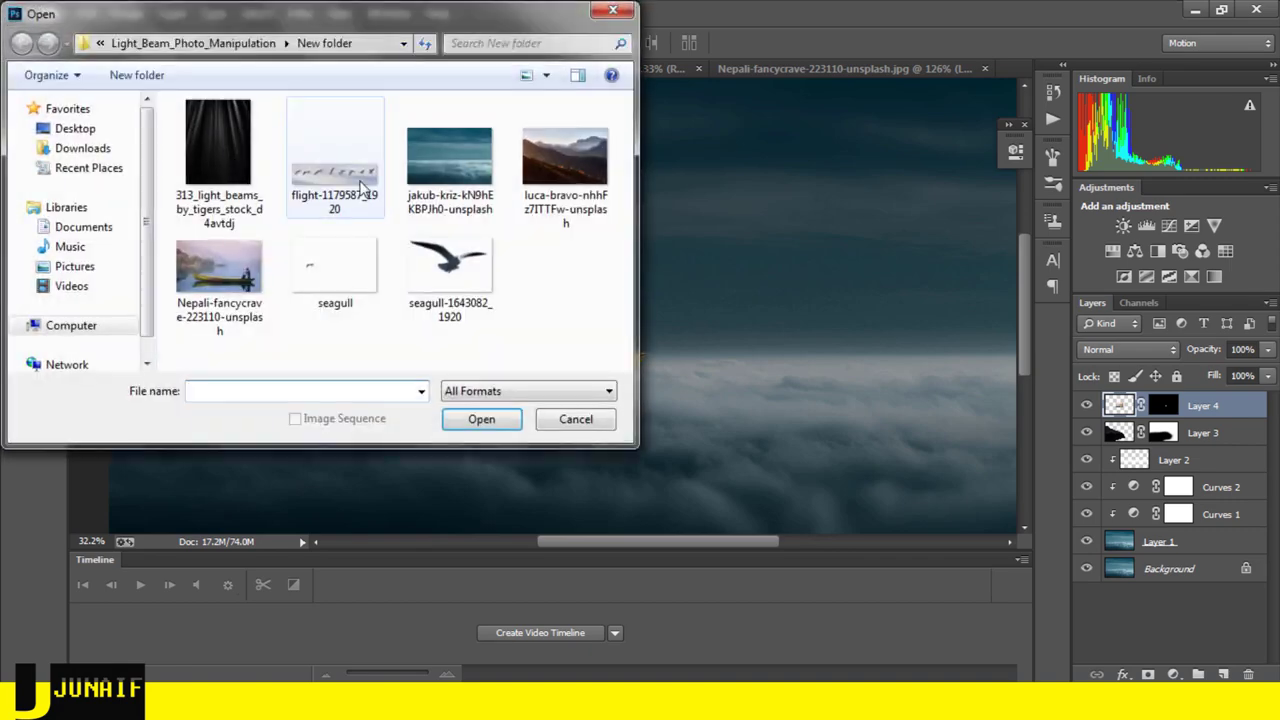
click(473, 318)
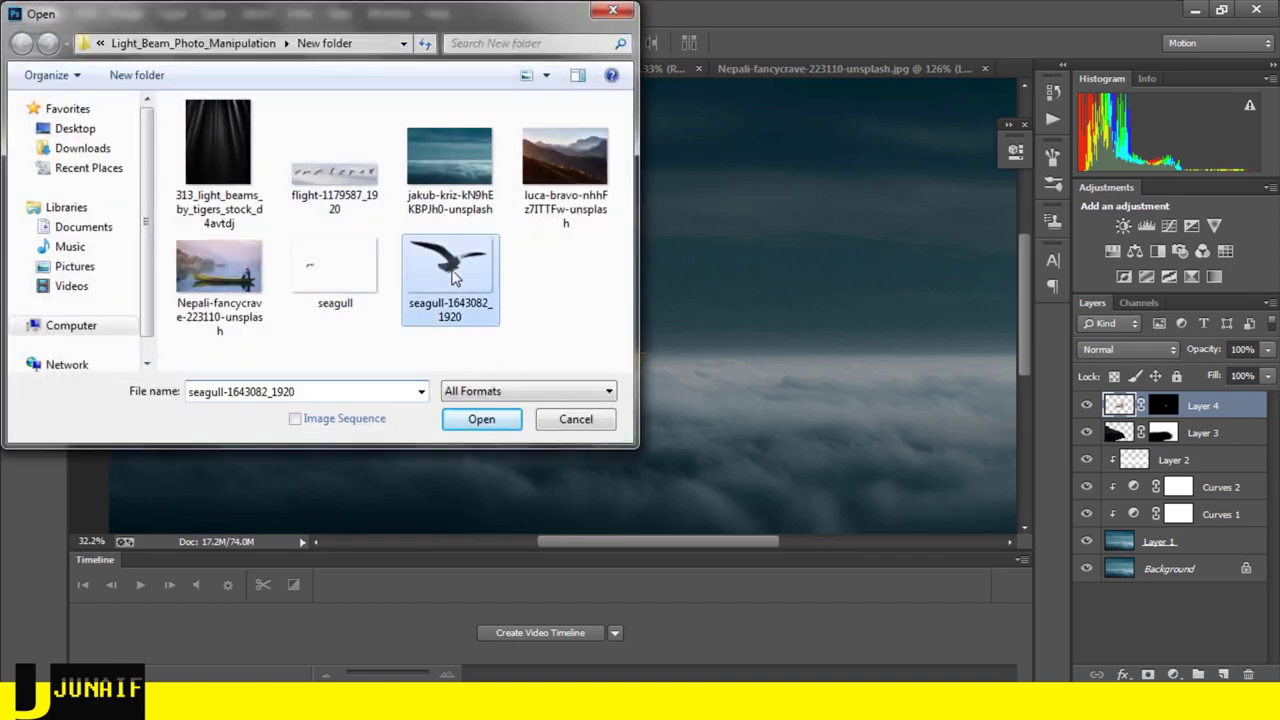
click(480, 420)
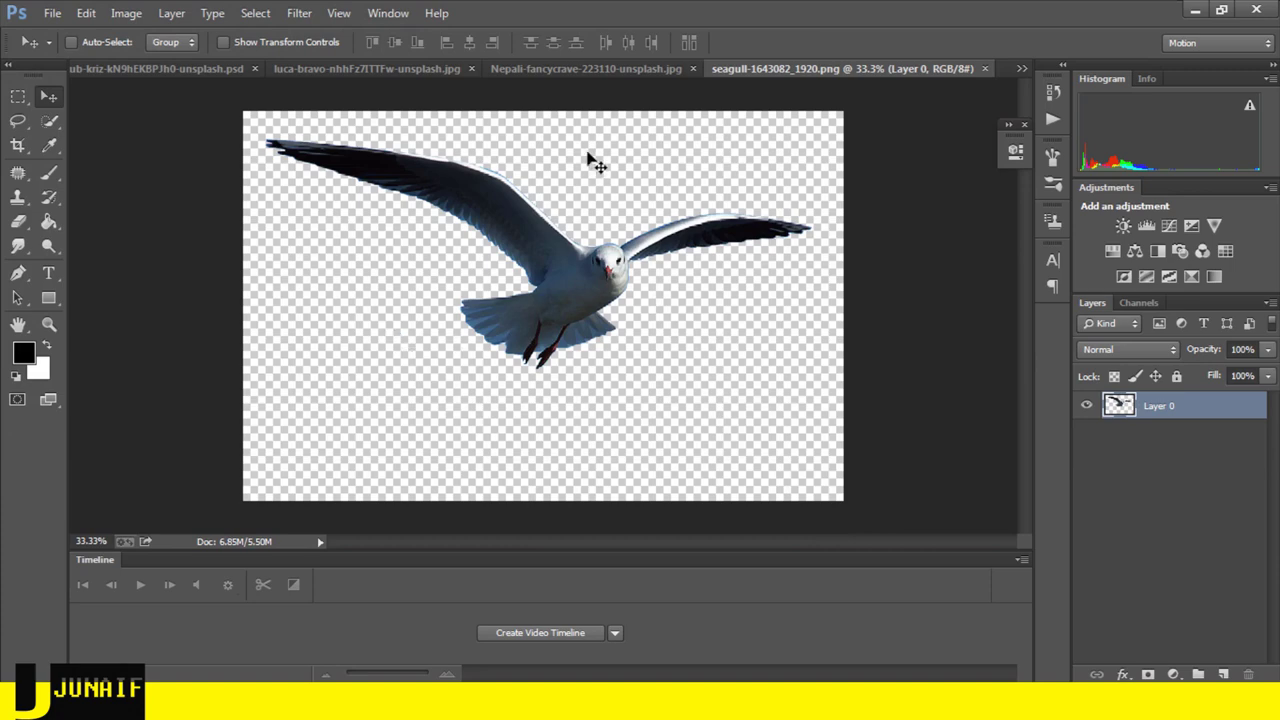
click(368, 67)
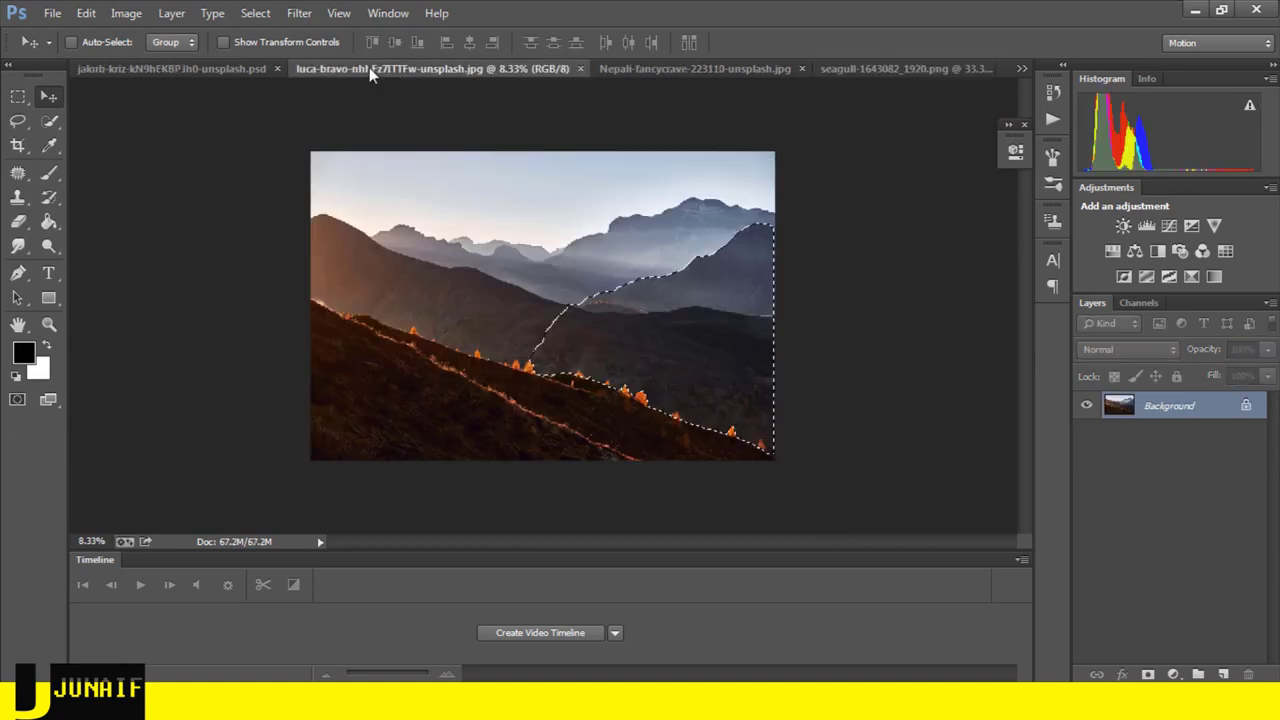
click(581, 68)
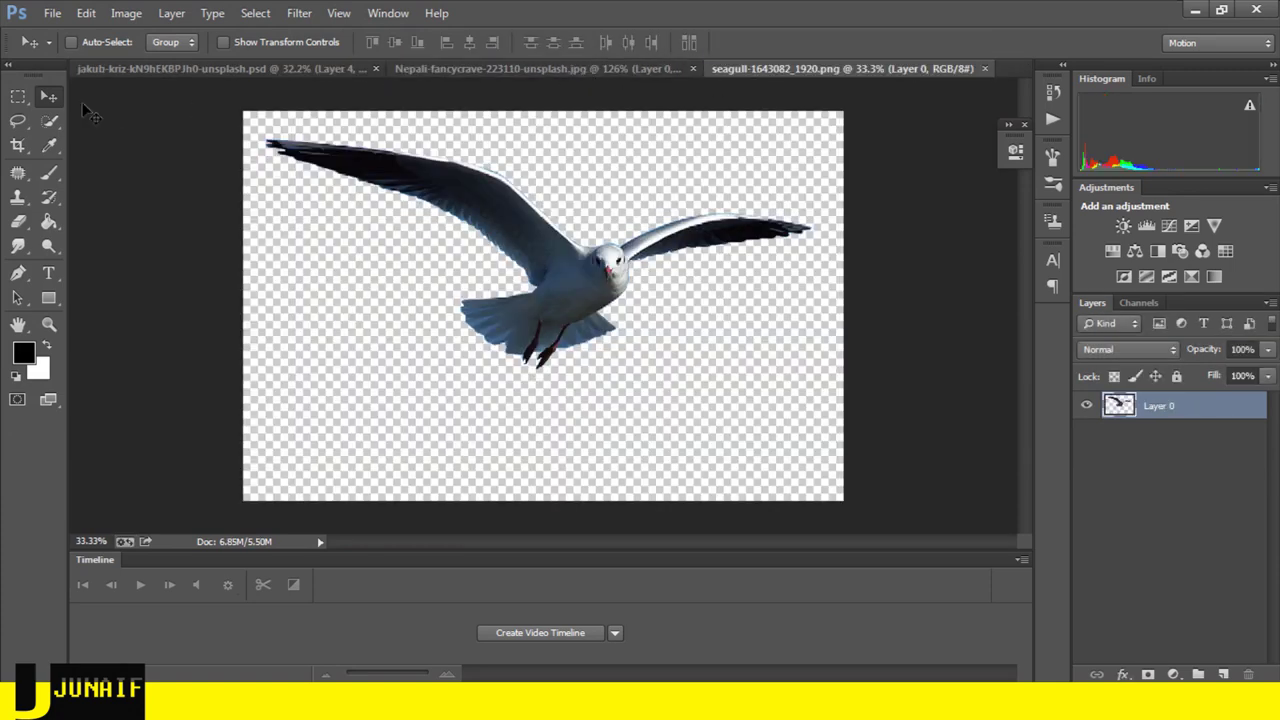
- Bring the seagull into the composite as Layer 5, shrink it and move it right of the boat
mouse_move(573, 289)
mouse_down()
mouse_move(238, 158)
mouse_move(703, 278)
mouse_up()
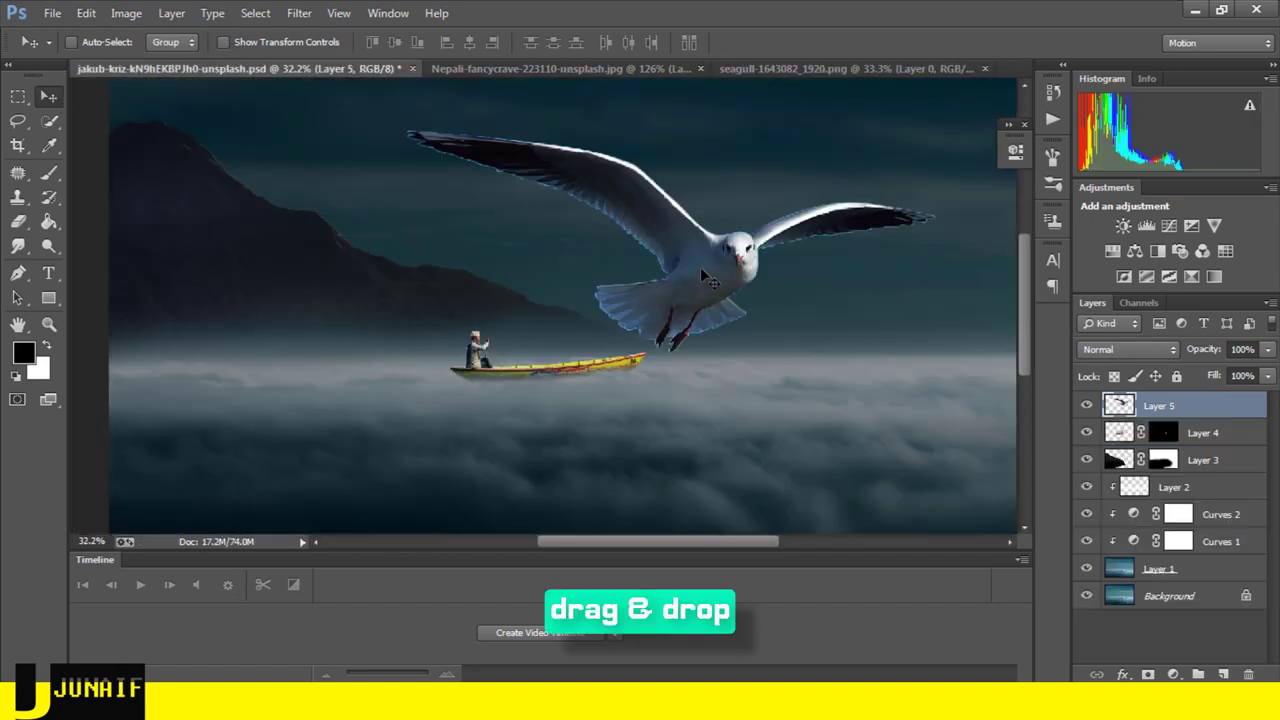
key(ctrl+t)
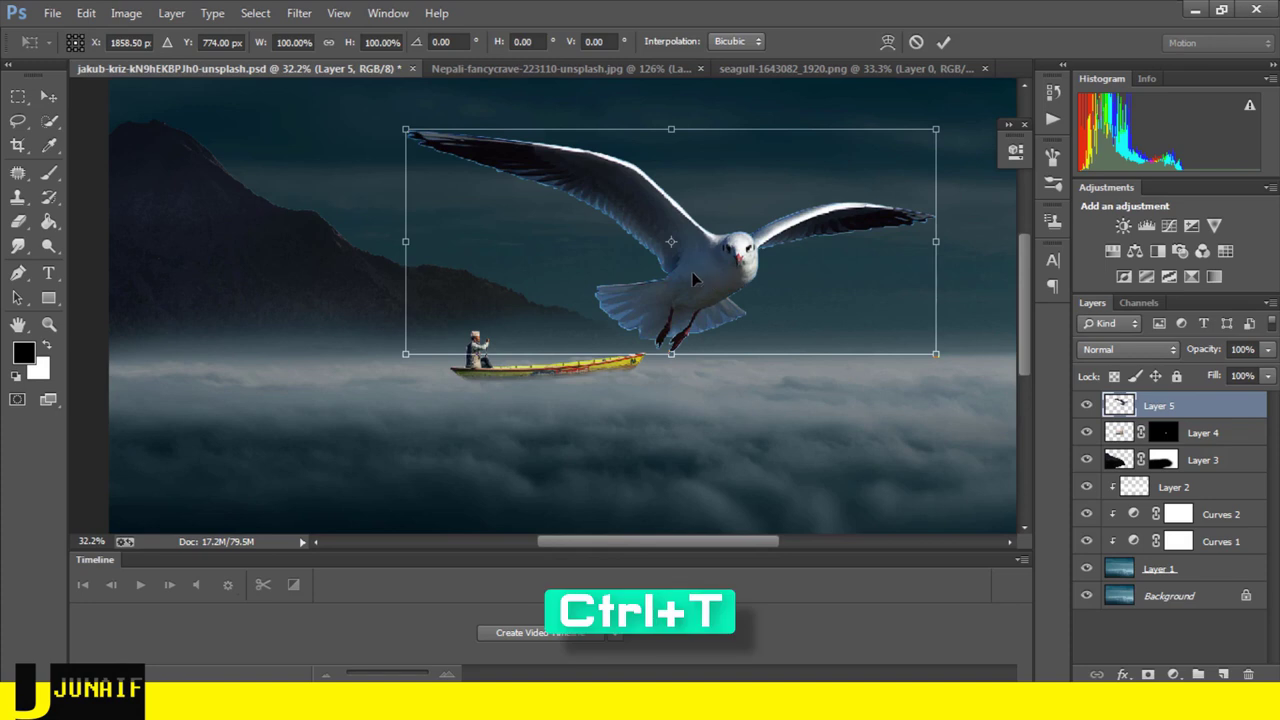
drag(405, 127, 831, 299)
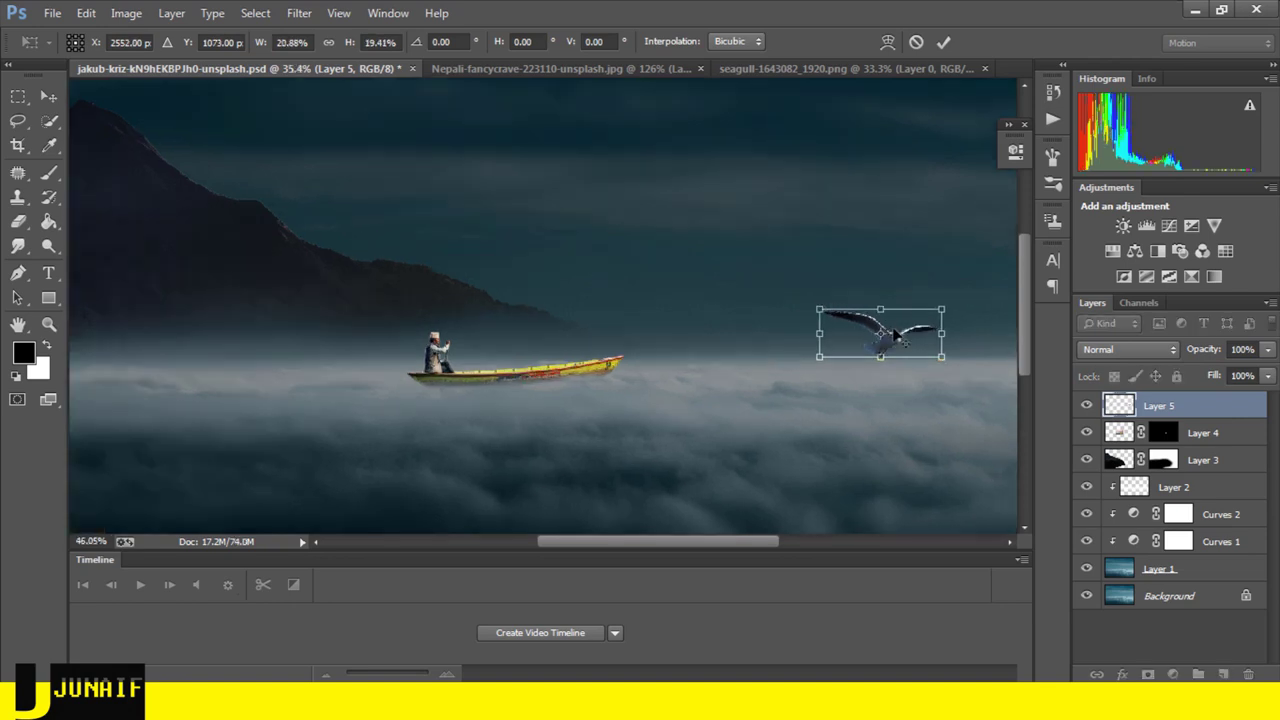
scroll(829, 299, up, 3)
drag(769, 298, 848, 324)
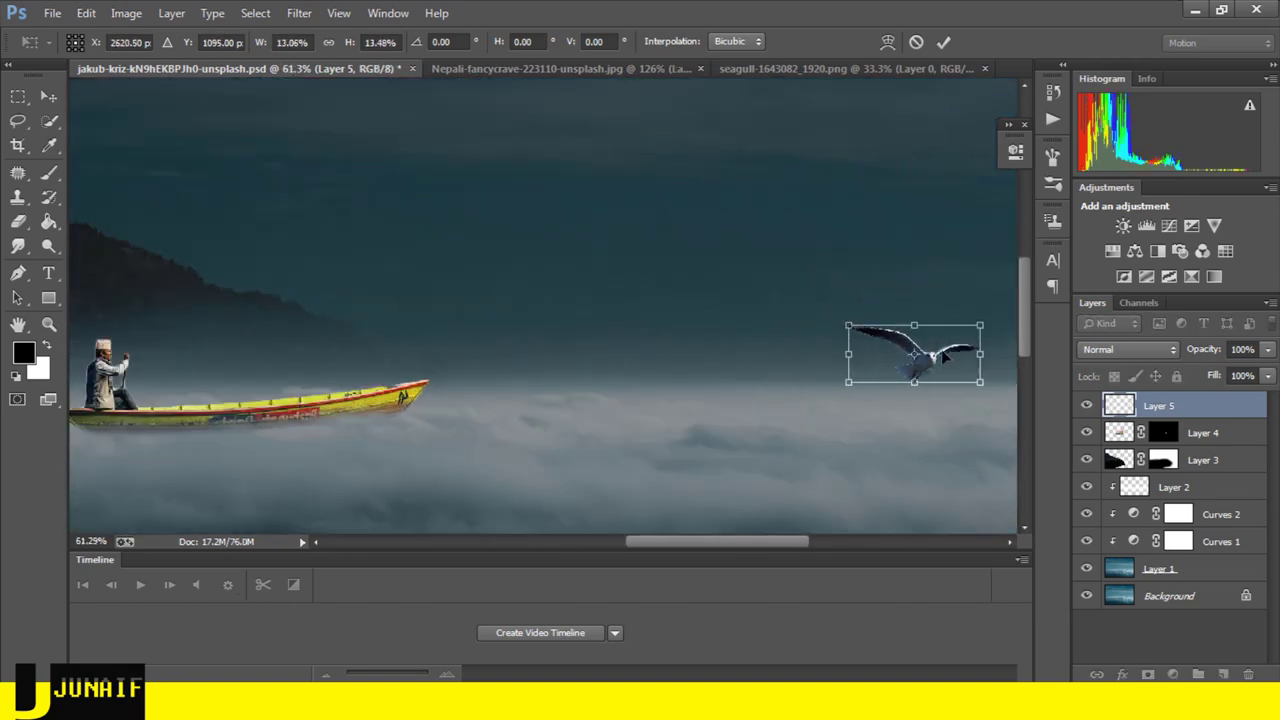
drag(942, 355, 636, 297)
- Fine-tune the seagull to about 13.8% × 13.5%, apply the transform and nudge it into place
scroll(636, 297, down, 2)
scroll(592, 300, down, 2)
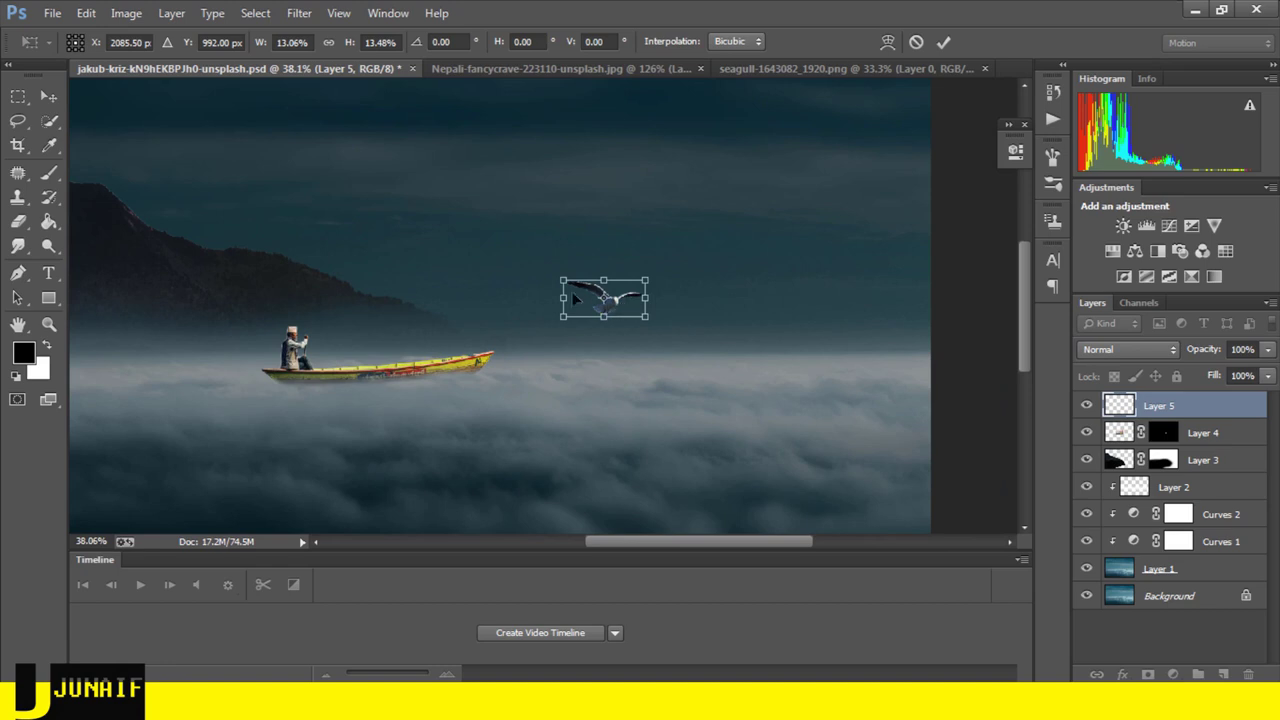
drag(563, 281, 569, 290)
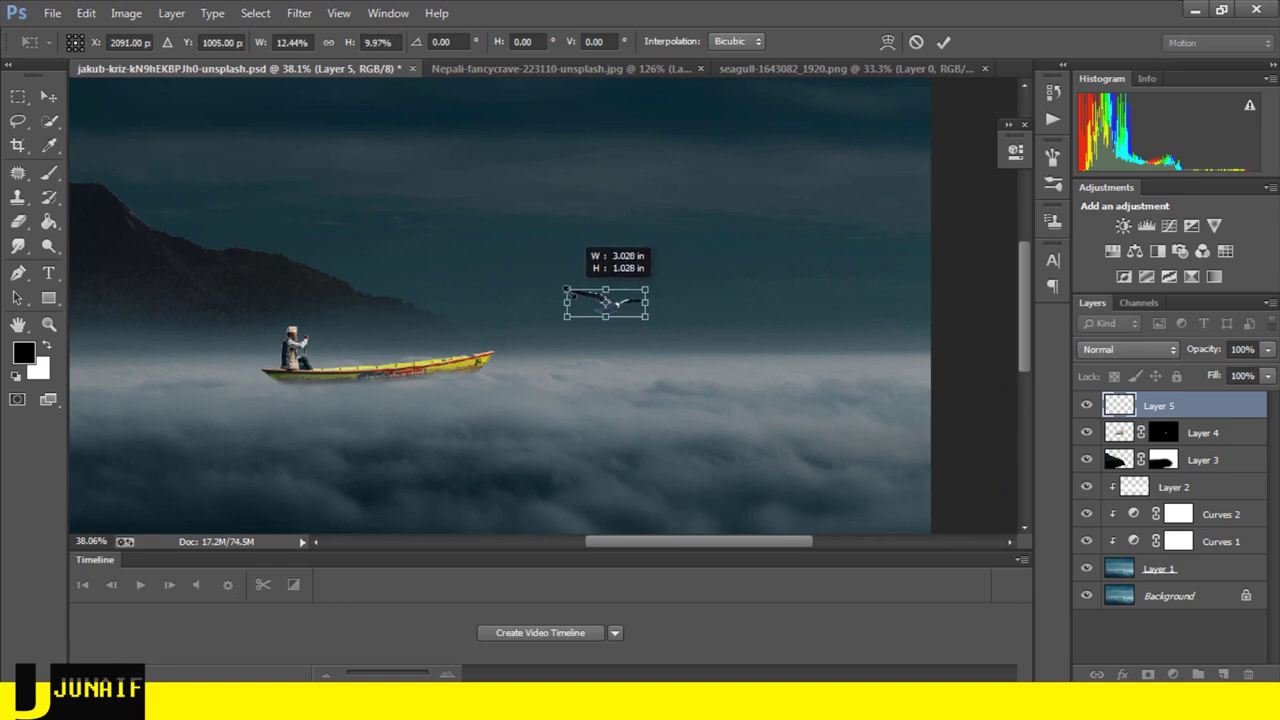
mouse_move(569, 290)
mouse_down()
mouse_move(559, 281)
mouse_move(636, 306)
mouse_up()
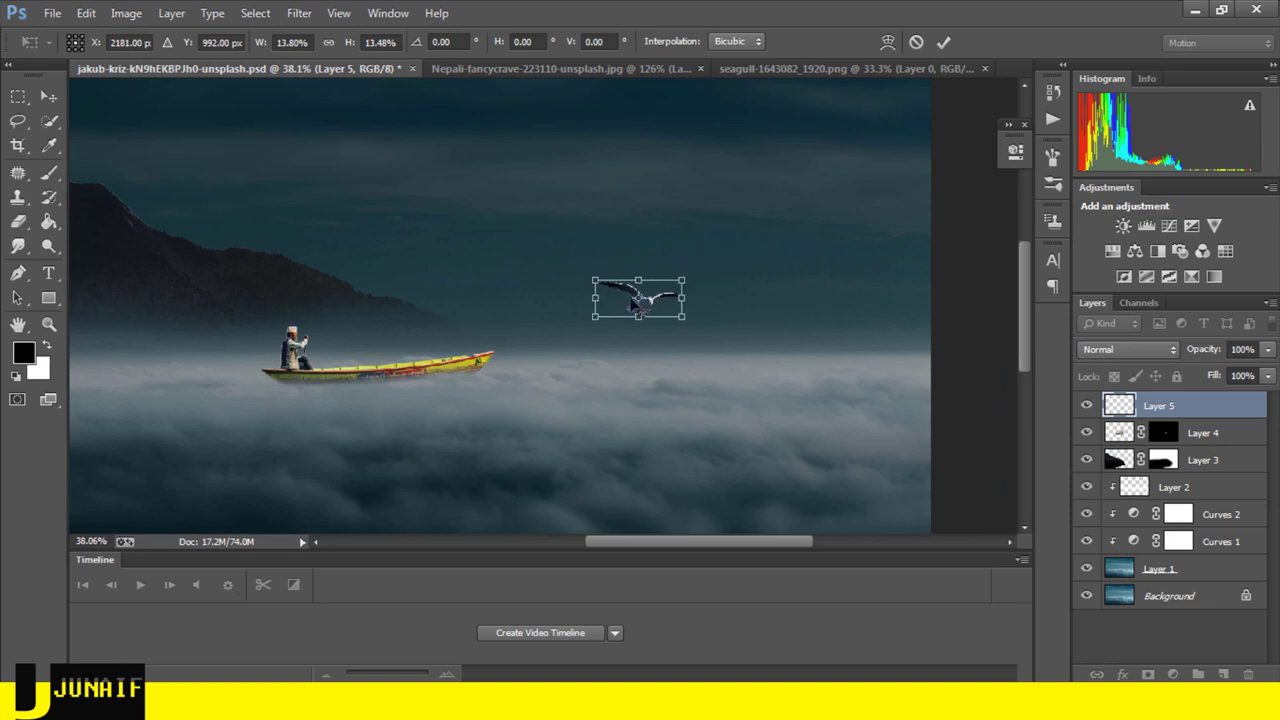
click(48, 96)
click(588, 278)
drag(600, 284, 675, 297)
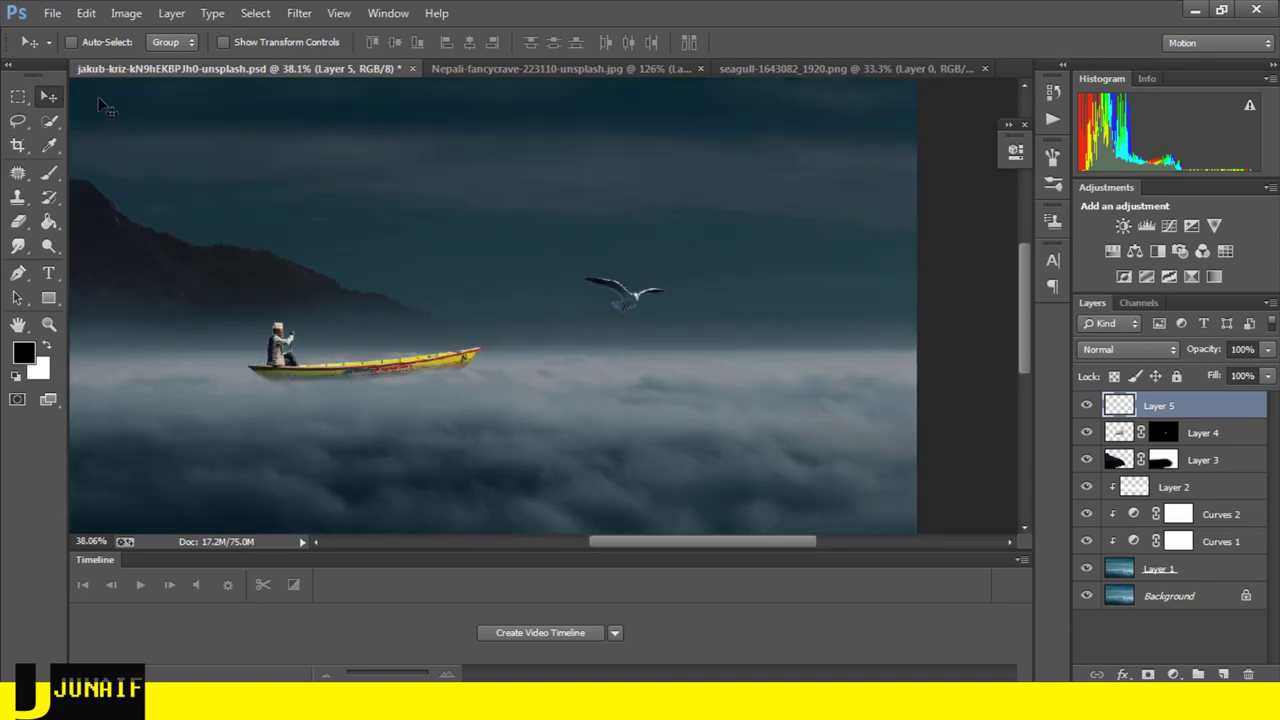
- Open the seagull image again and drag it into the composite as Layer 6
click(52, 13)
click(84, 52)
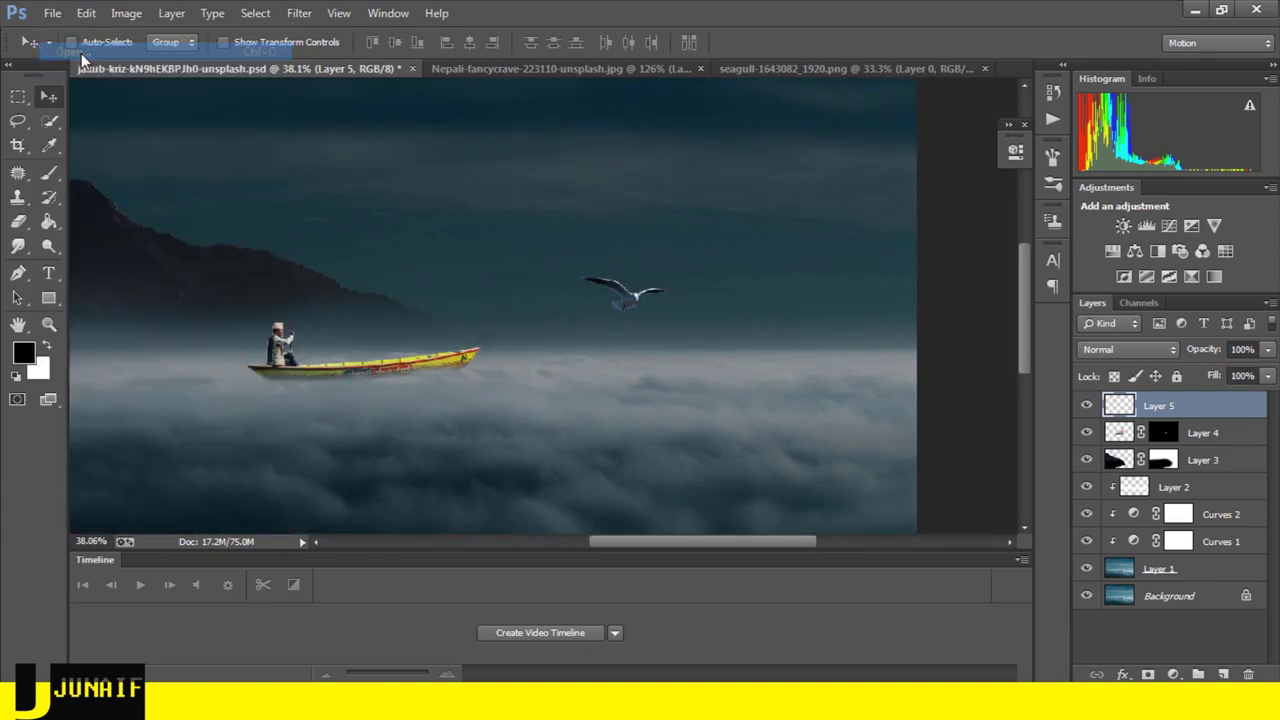
click(335, 272)
click(481, 419)
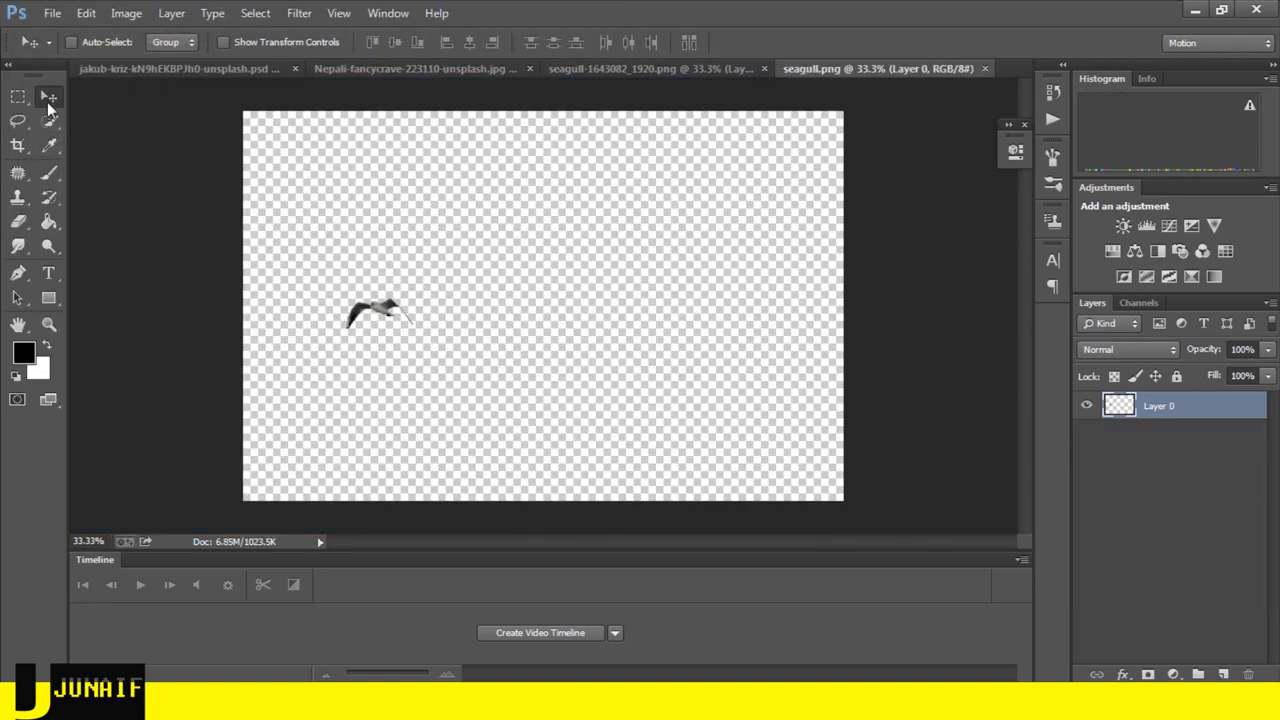
mouse_move(398, 316)
mouse_down()
mouse_move(199, 73)
mouse_move(534, 262)
mouse_up()
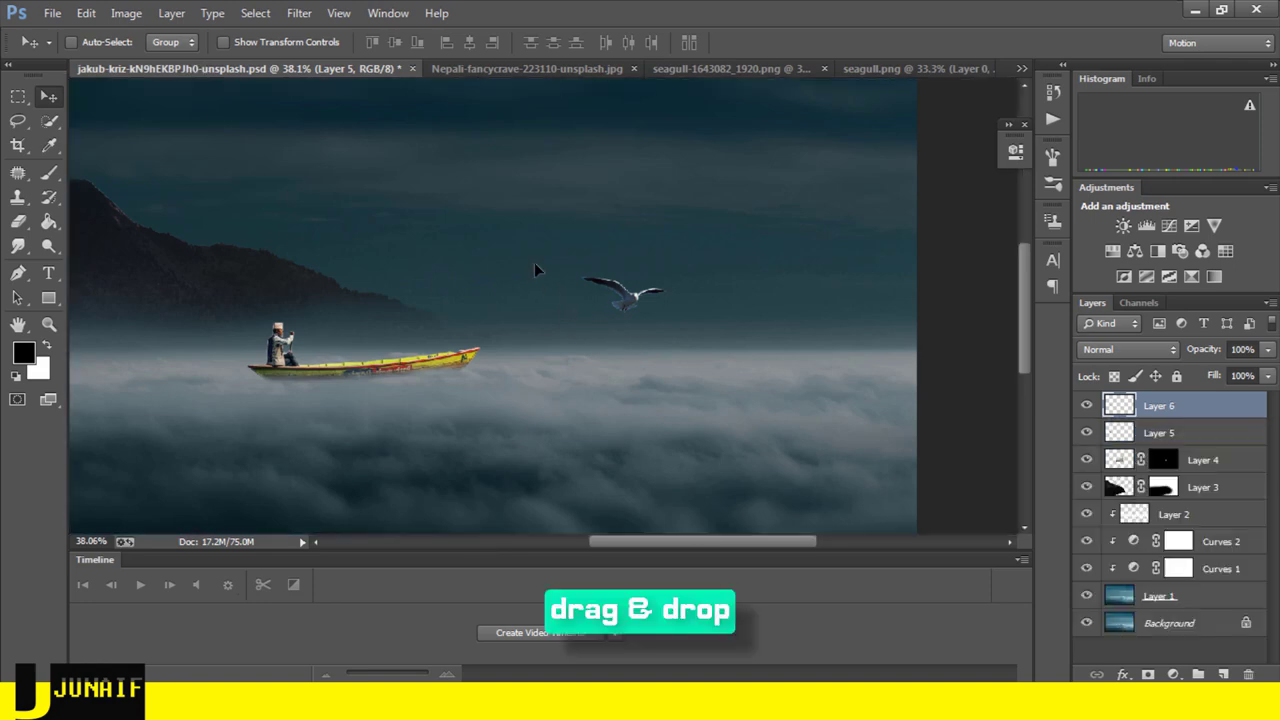
- Scale the second seagull to 30.91% × 32.04%, place it left of the first, and commit
key(ctrl+t)
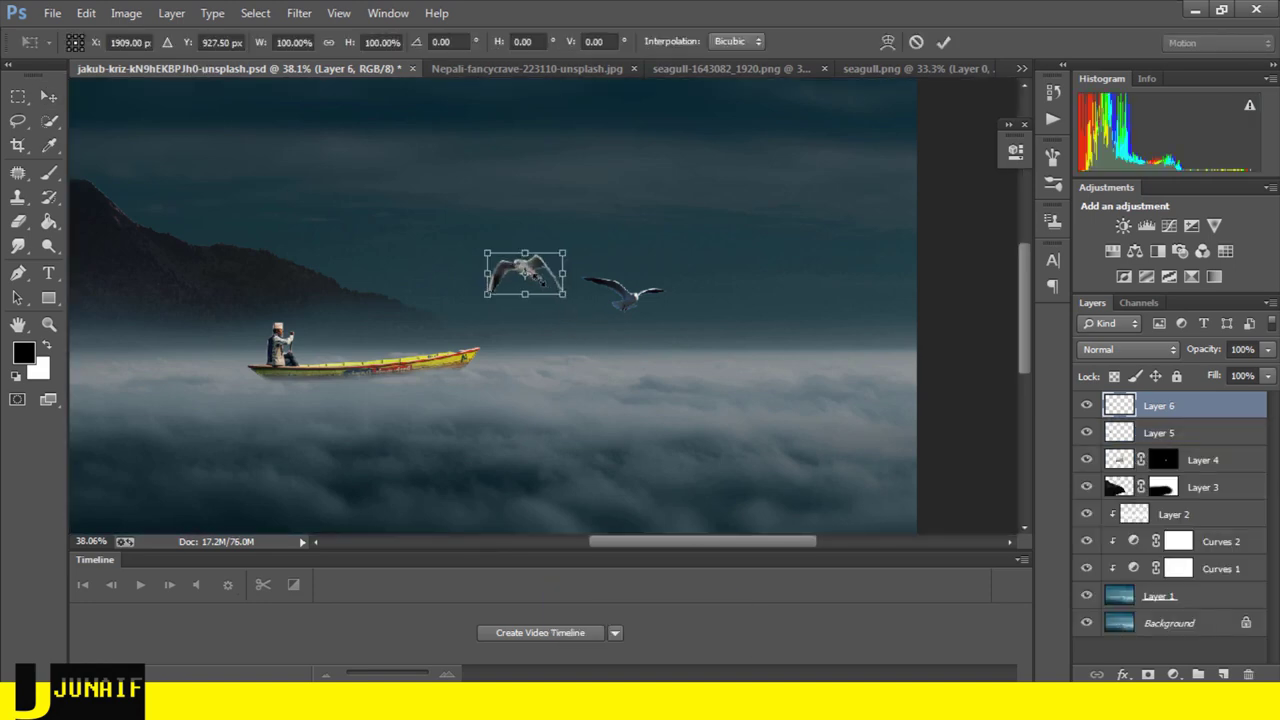
mouse_move(568, 289)
mouse_down()
mouse_move(537, 277)
mouse_move(548, 372)
mouse_move(528, 338)
mouse_move(535, 320)
mouse_up()
scroll(527, 274, up, 1)
scroll(527, 274, up, 1)
scroll(519, 335, up, 3)
scroll(518, 334, up, 1)
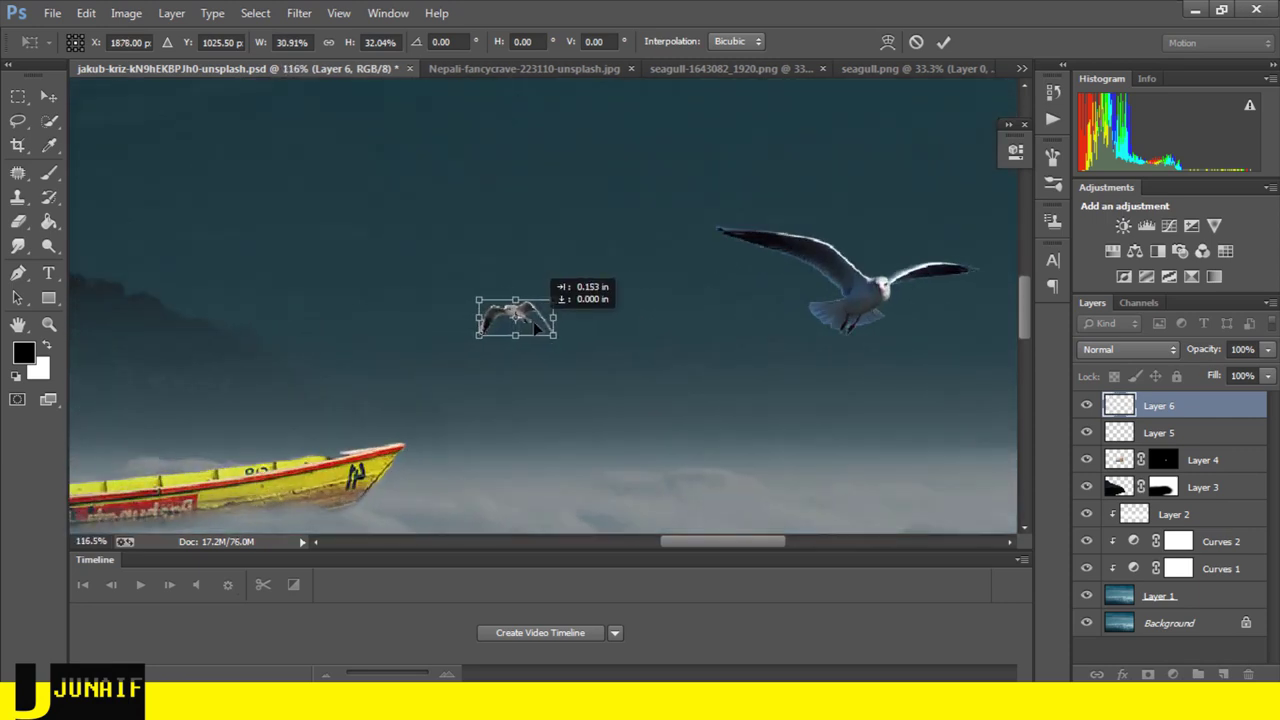
scroll(535, 325, down, 1)
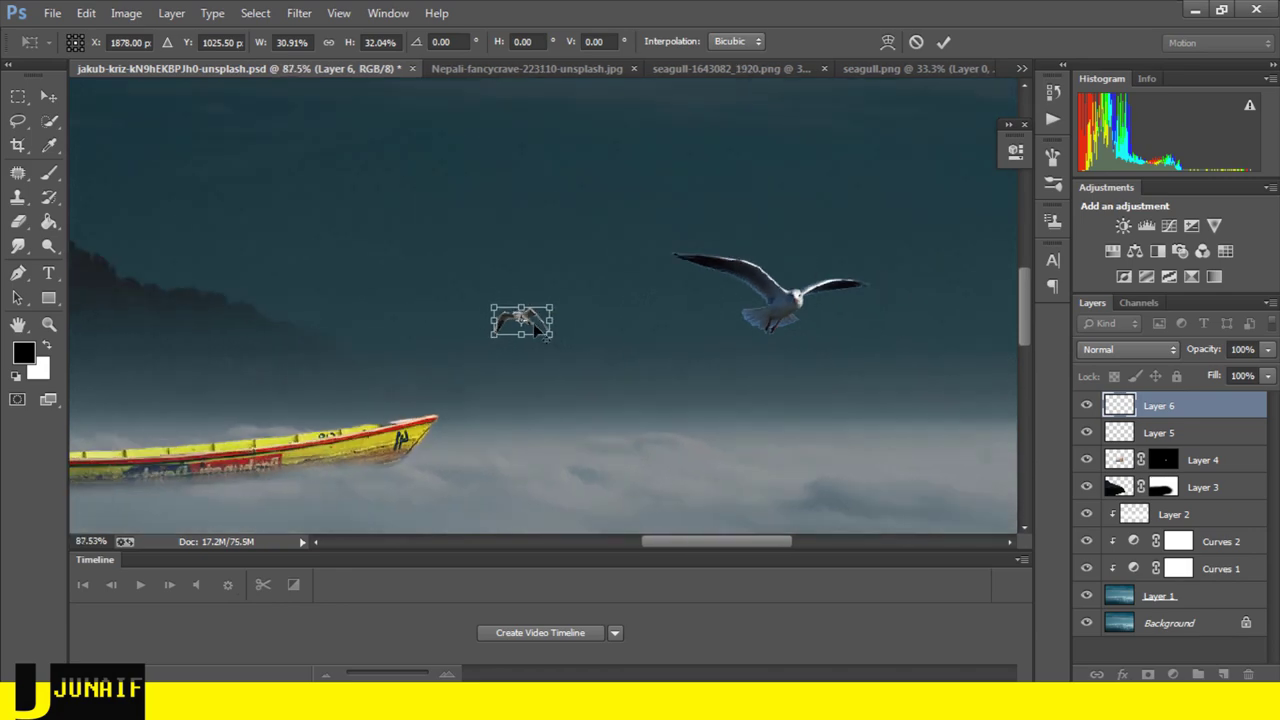
scroll(535, 325, down, 1)
scroll(535, 327, down, 1)
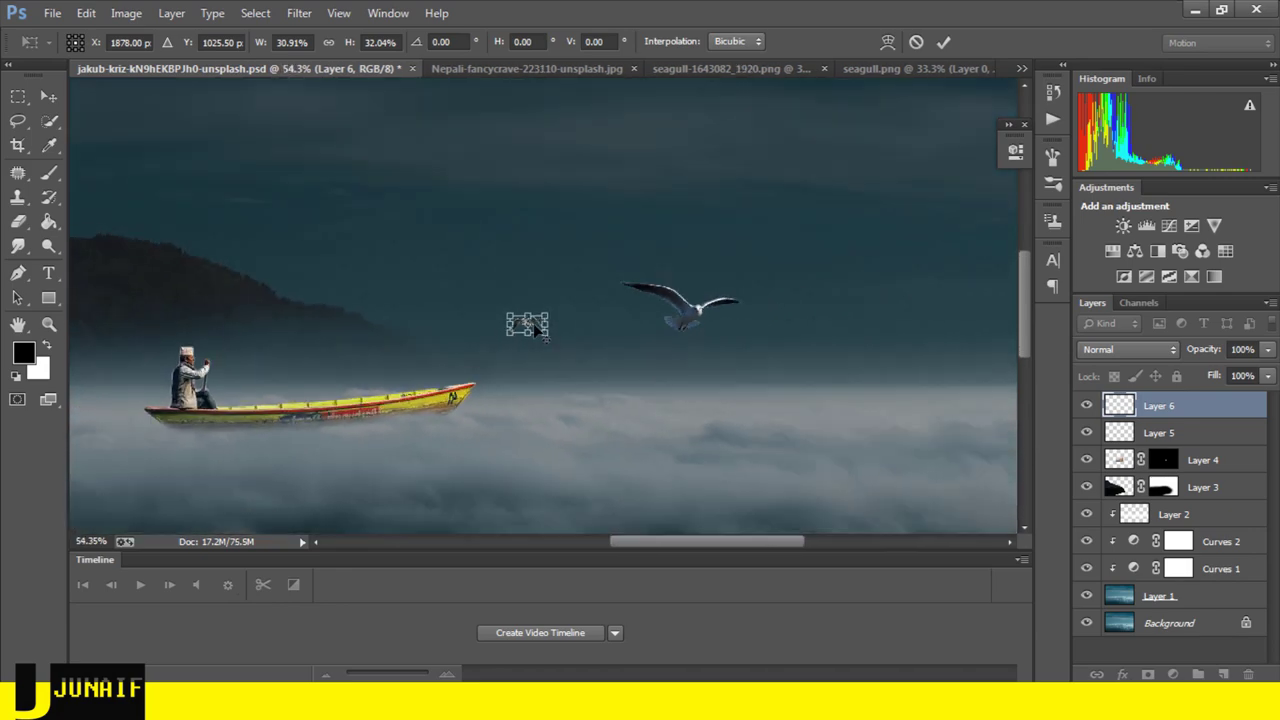
scroll(535, 328, up, 3)
scroll(535, 327, down, 2)
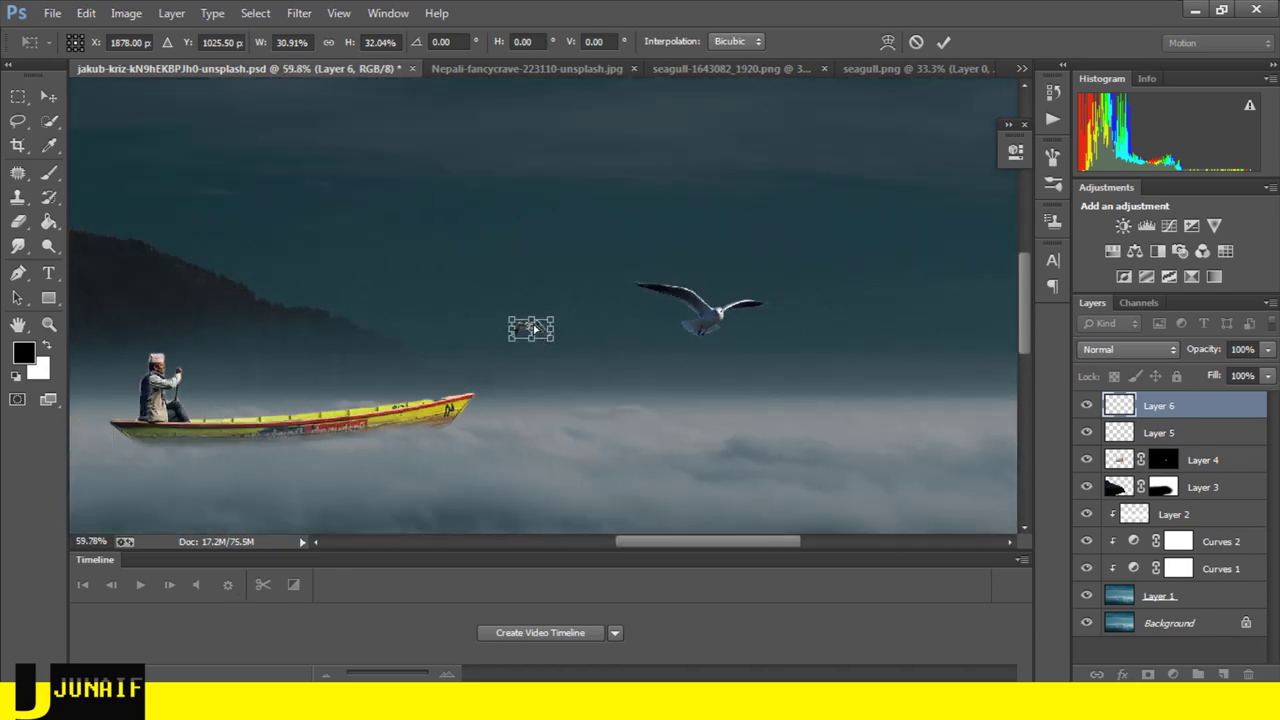
scroll(534, 325, down, 2)
scroll(534, 325, down, 1)
scroll(534, 325, down, 1)
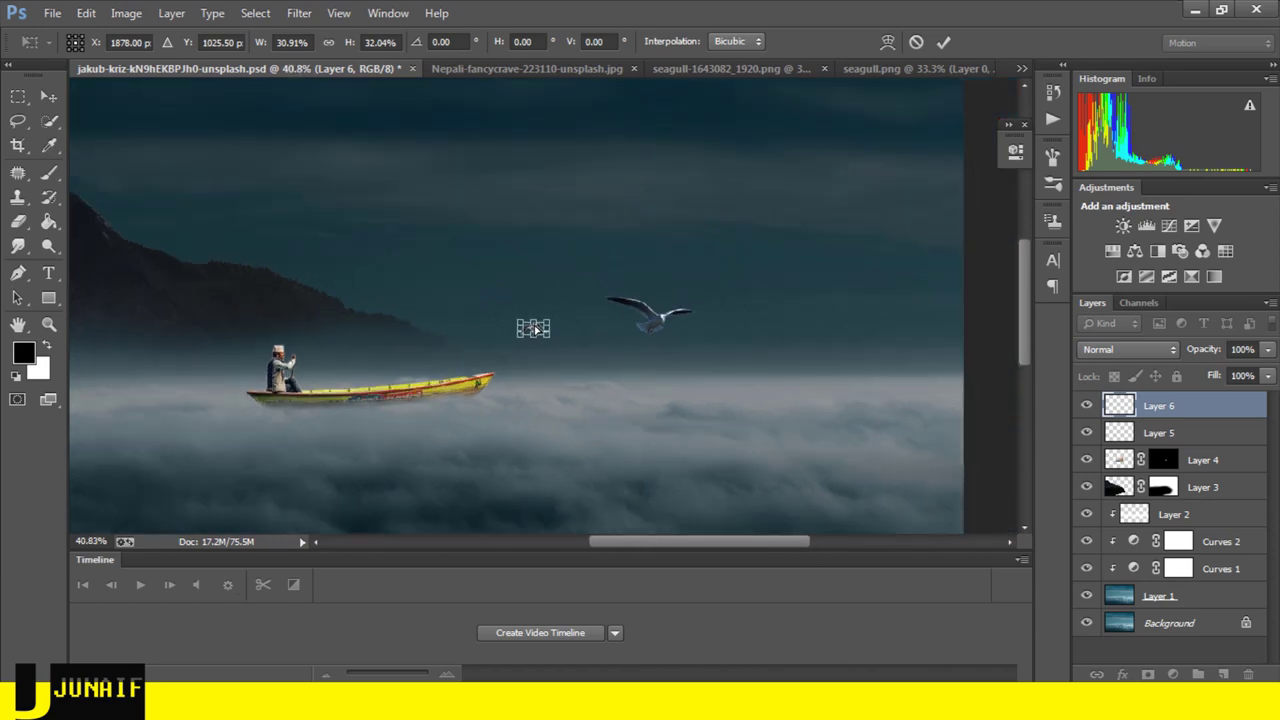
scroll(534, 325, down, 1)
scroll(534, 328, up, 3)
scroll(535, 330, up, 5)
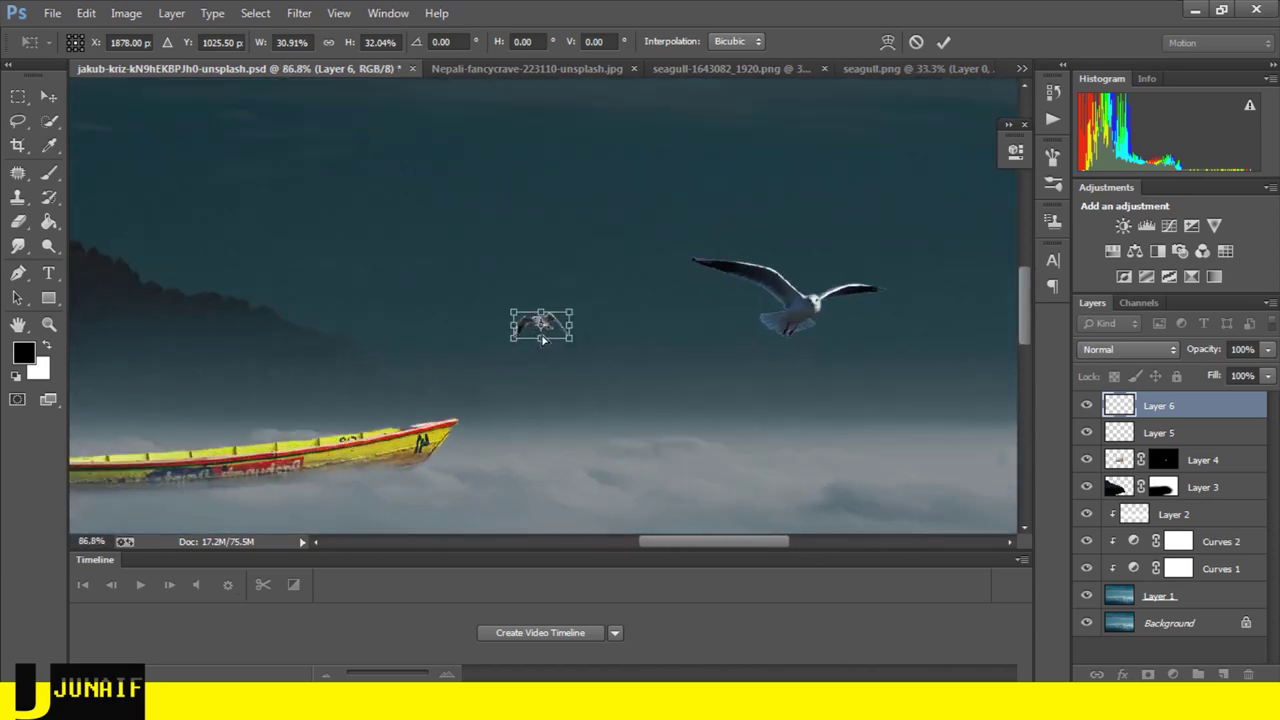
scroll(537, 333, down, 3)
scroll(540, 338, down, 2)
scroll(540, 338, down, 2)
scroll(540, 339, down, 1)
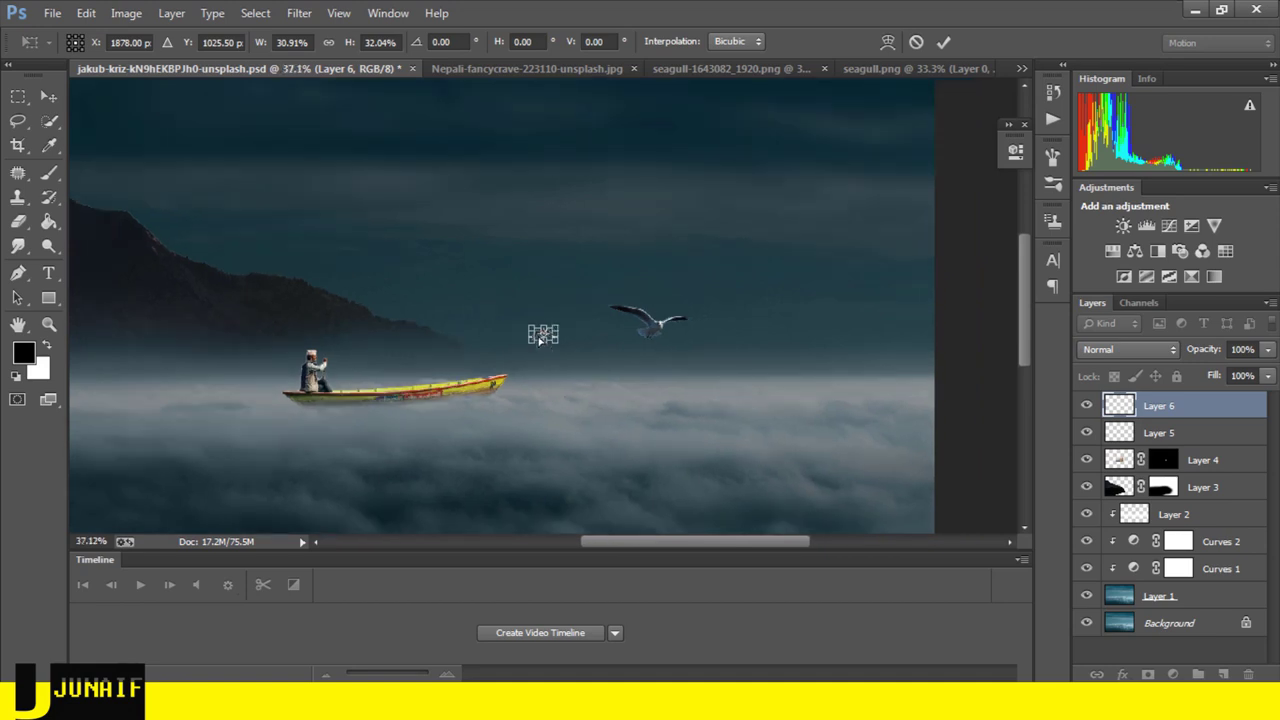
scroll(540, 340, down, 1)
scroll(540, 340, down, 1)
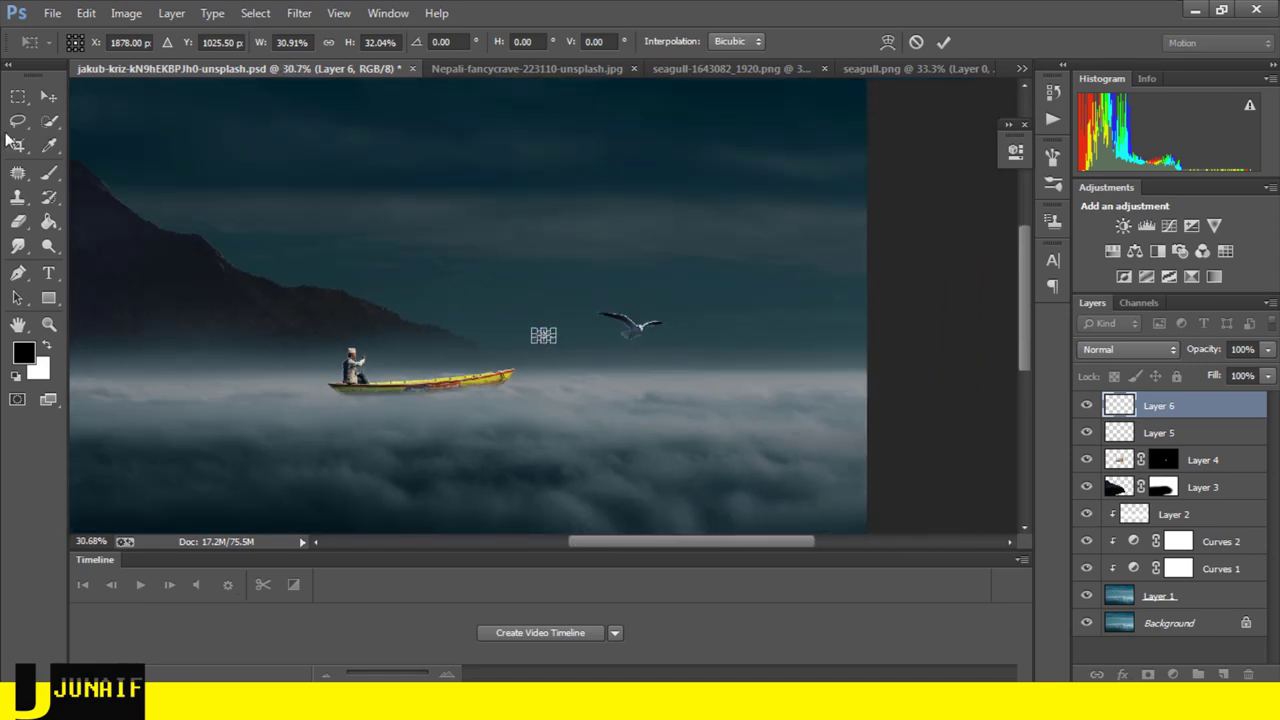
click(48, 96)
click(577, 280)
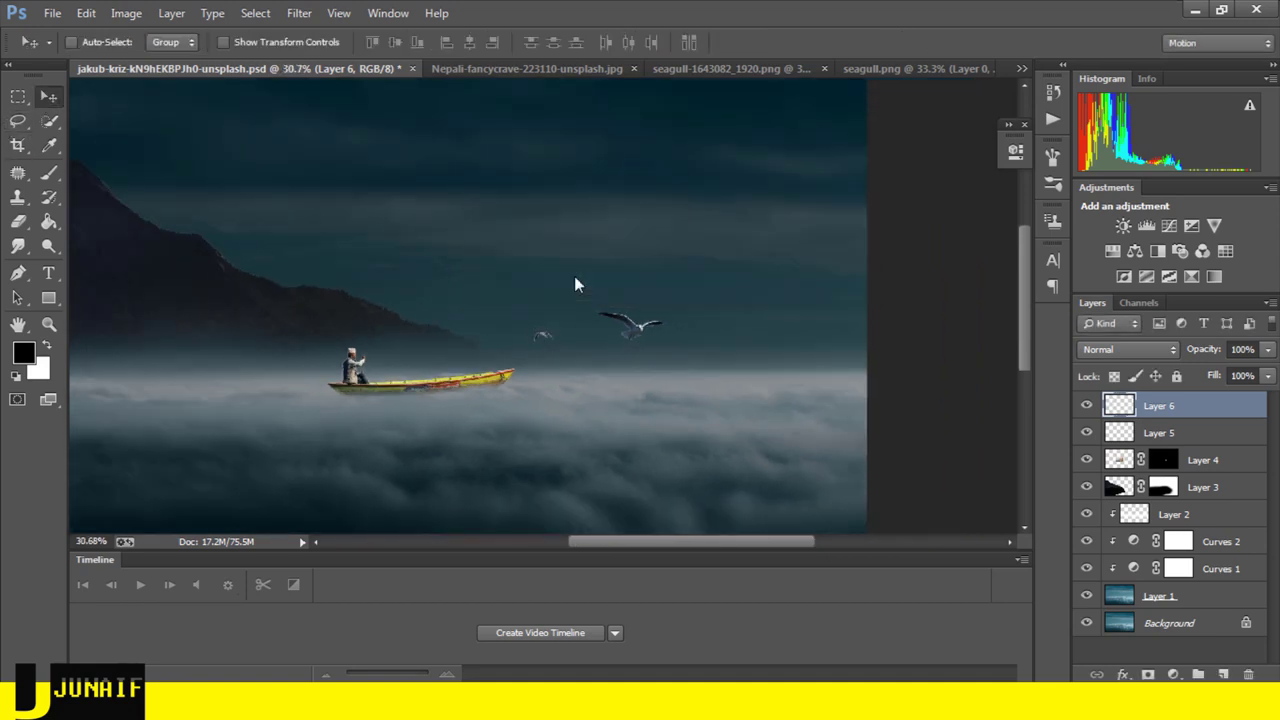
scroll(575, 284, down, 2)
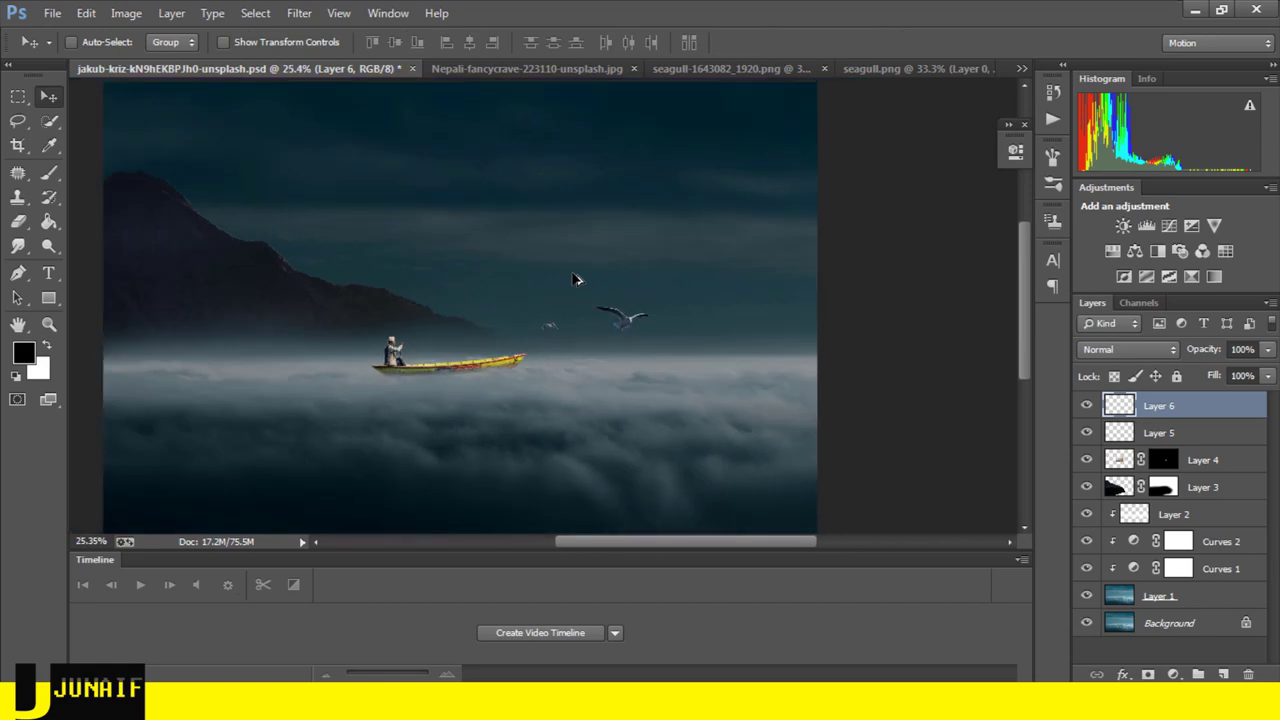
scroll(575, 284, down, 3)
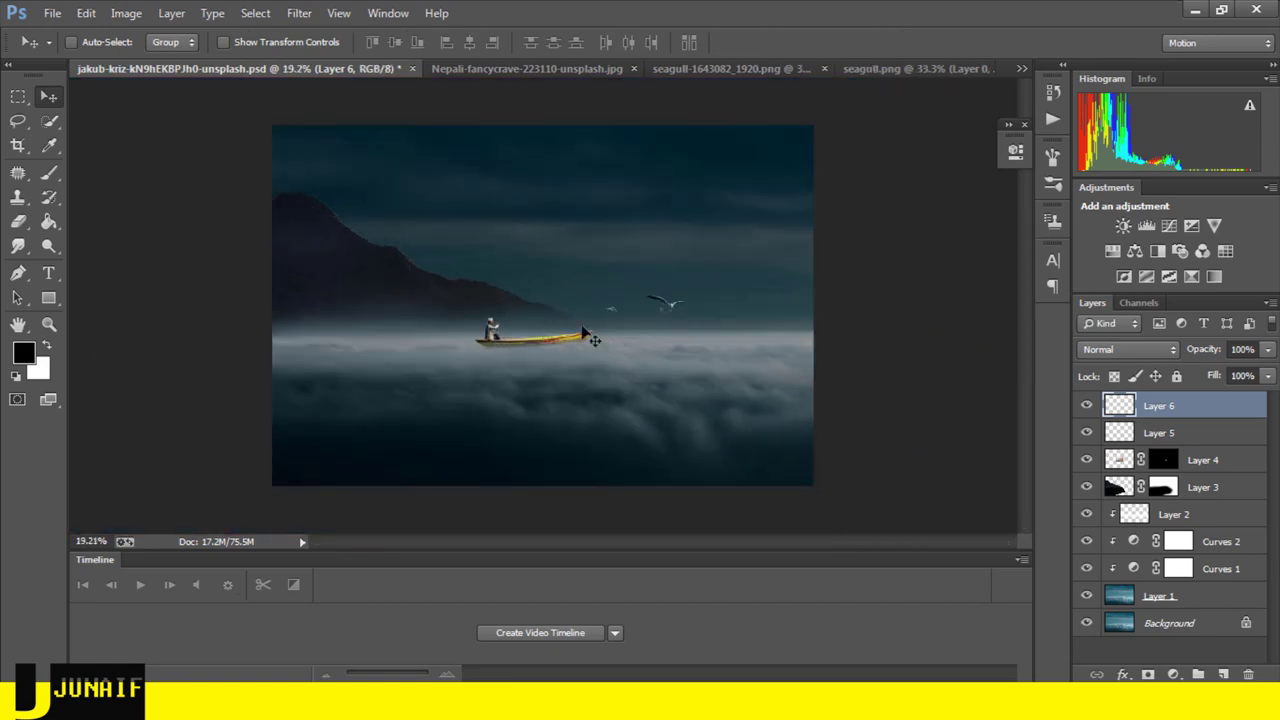
scroll(585, 333, up, 3)
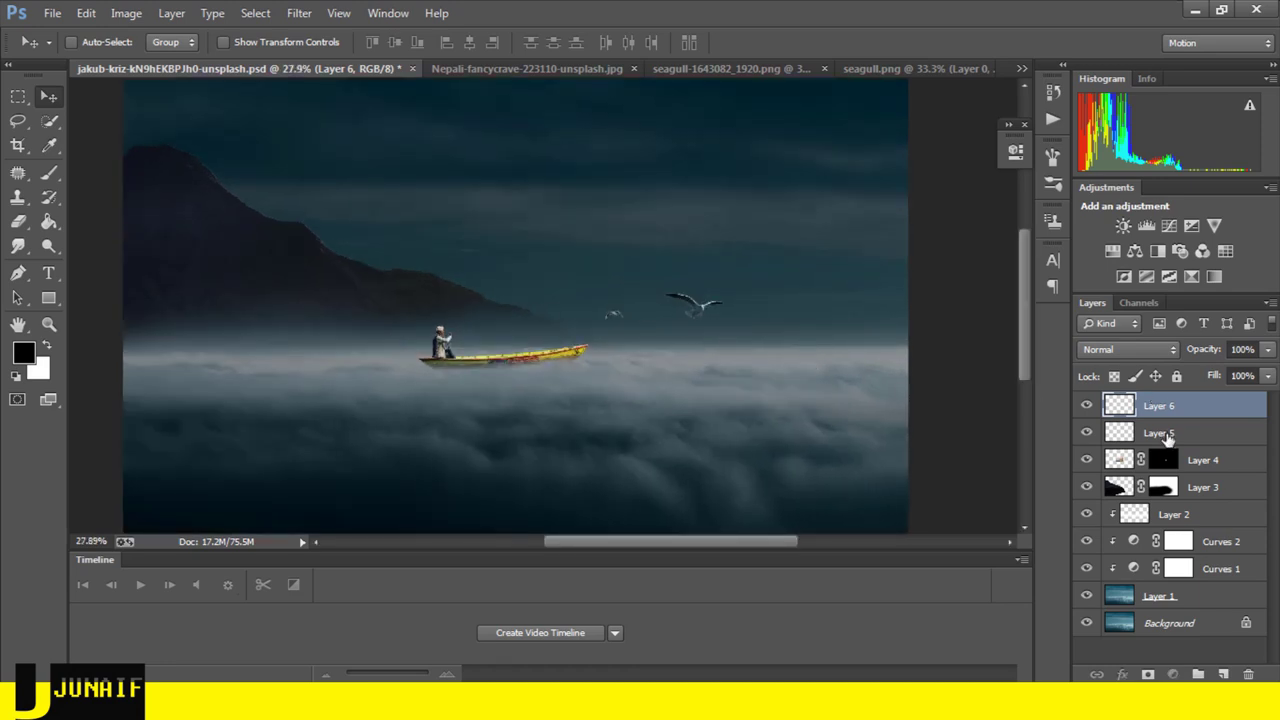
click(1160, 433)
key(ctrl+t)
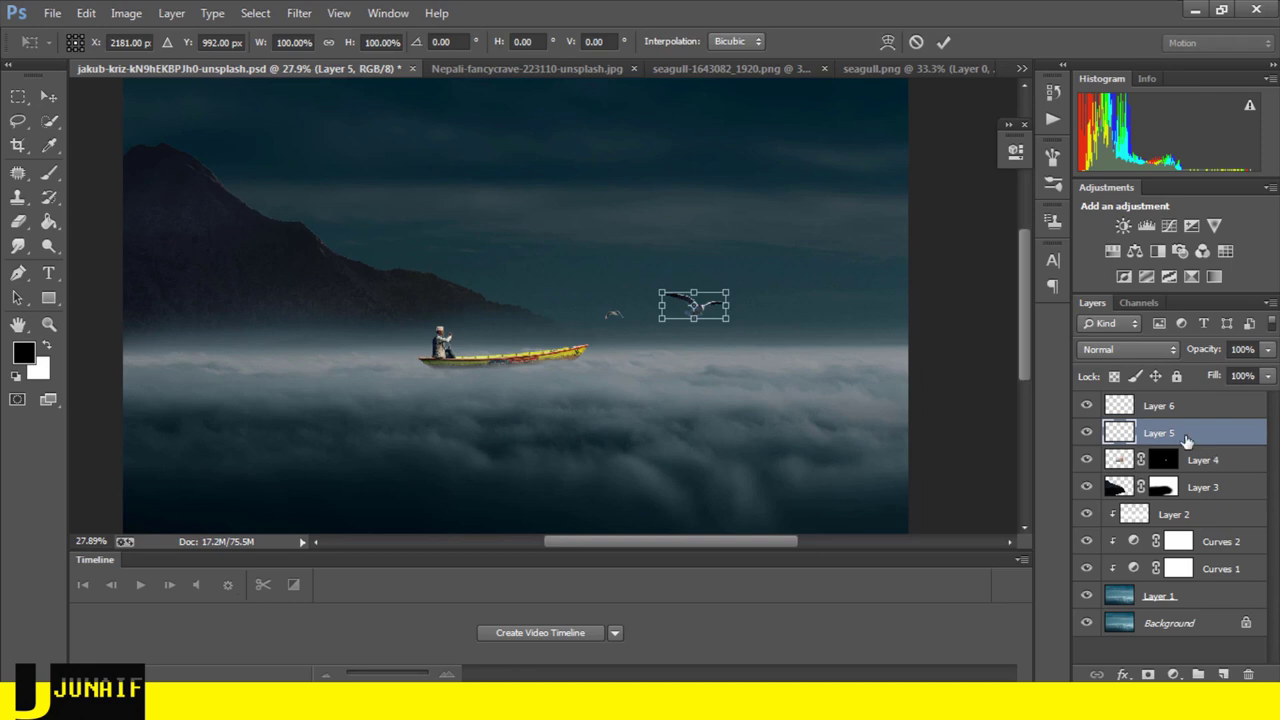
click(299, 13)
key(Escape)
key(Return)
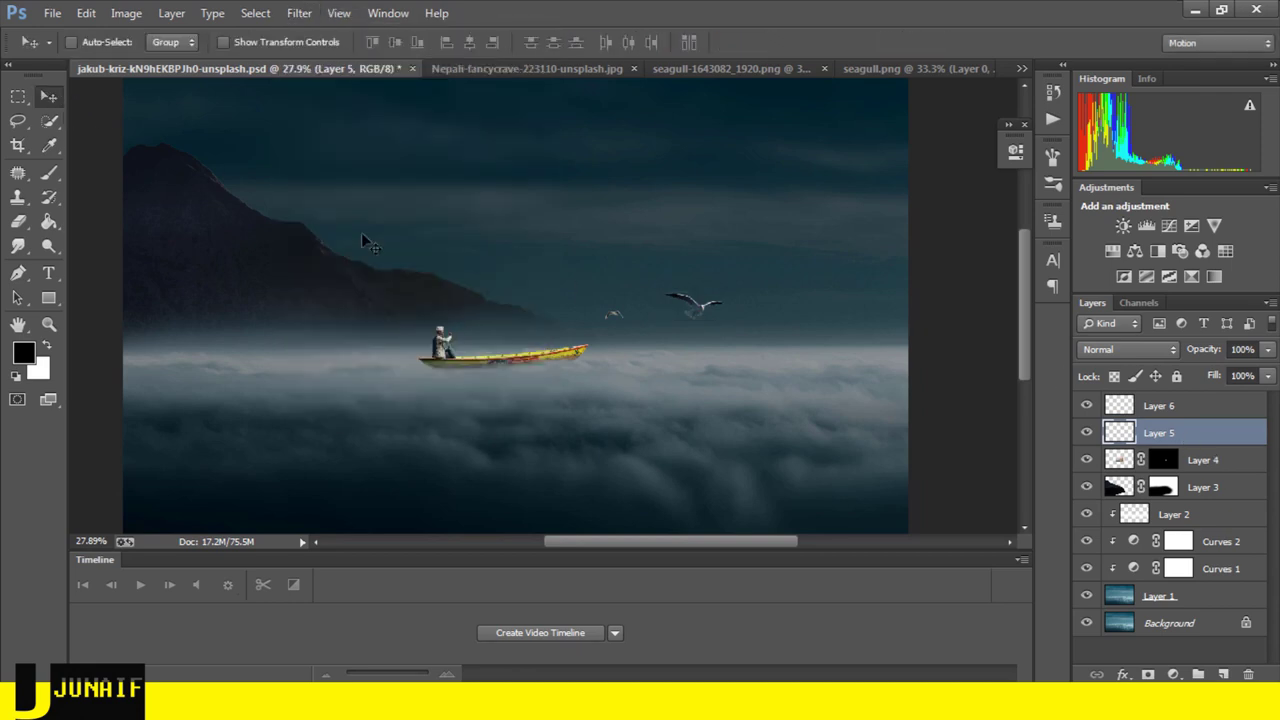
click(299, 13)
mouse_move(360, 220)
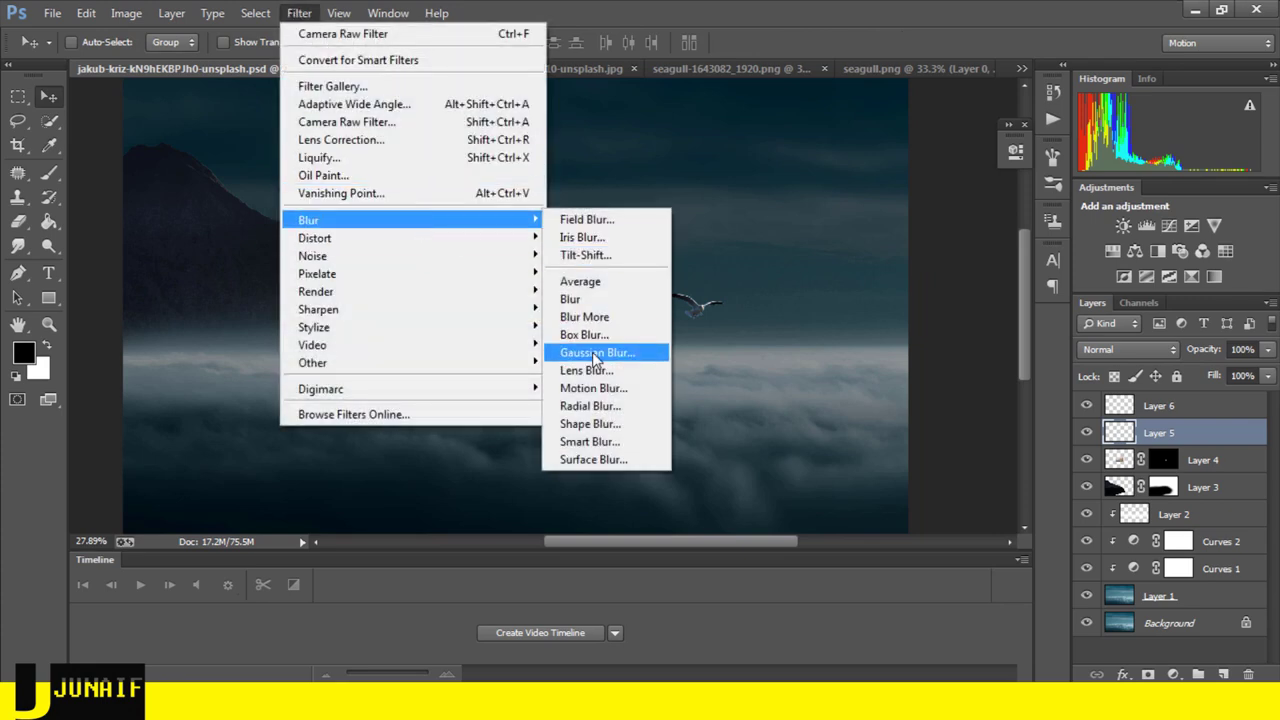
- Apply a Motion Blur at angle 0, distance 8 to the larger seagull on Layer 5
click(593, 388)
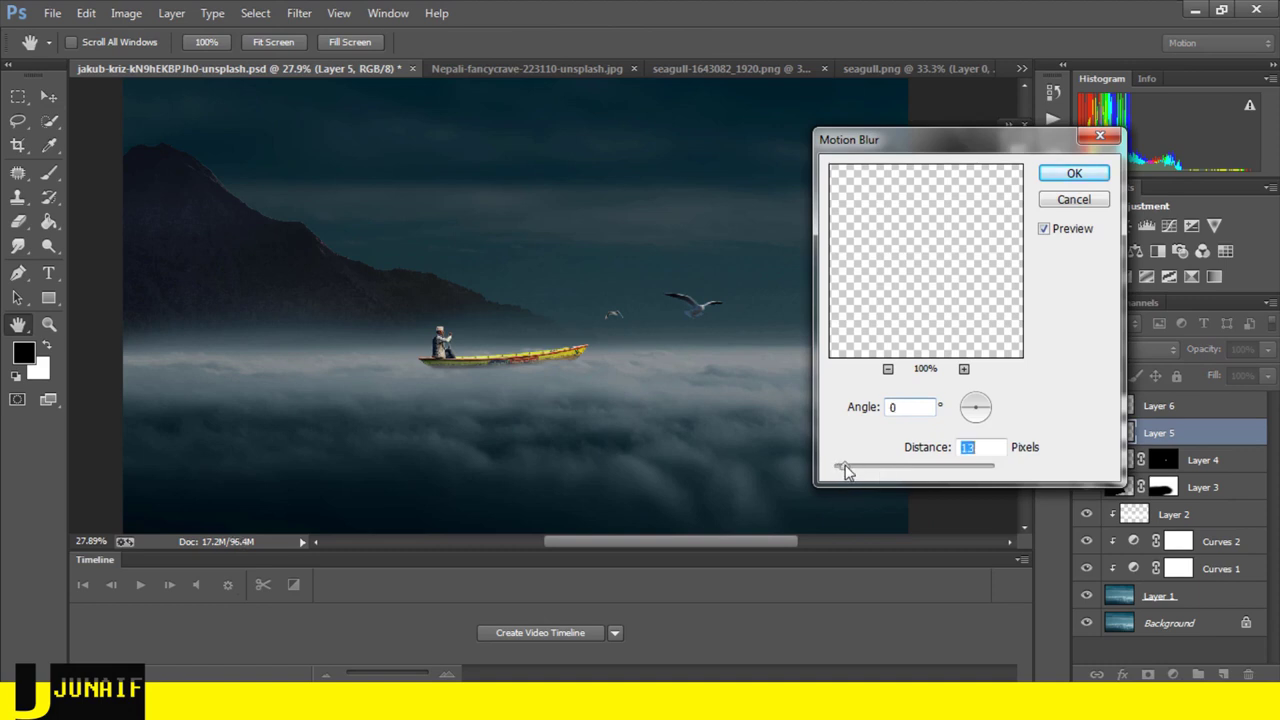
drag(846, 472, 842, 472)
drag(842, 472, 842, 472)
click(1073, 175)
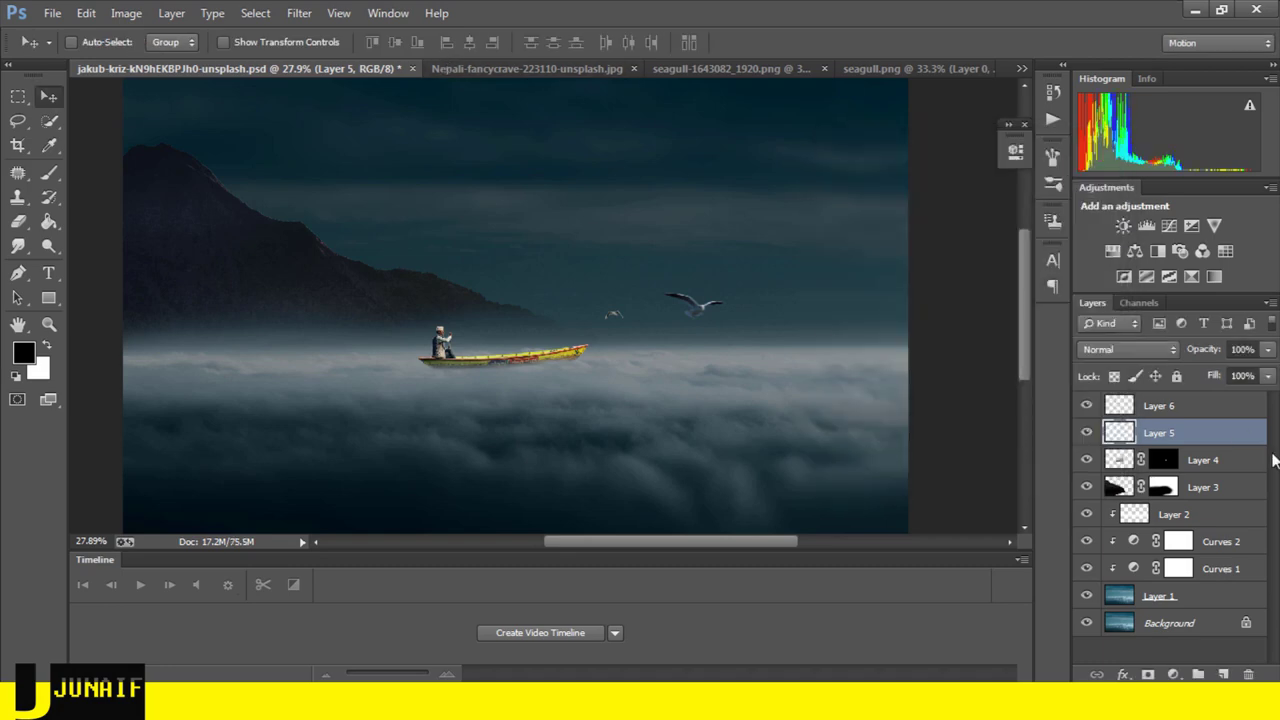
- Apply a Motion Blur at angle 0, distance 5 to the small seagull on Layer 6
click(1210, 407)
click(300, 13)
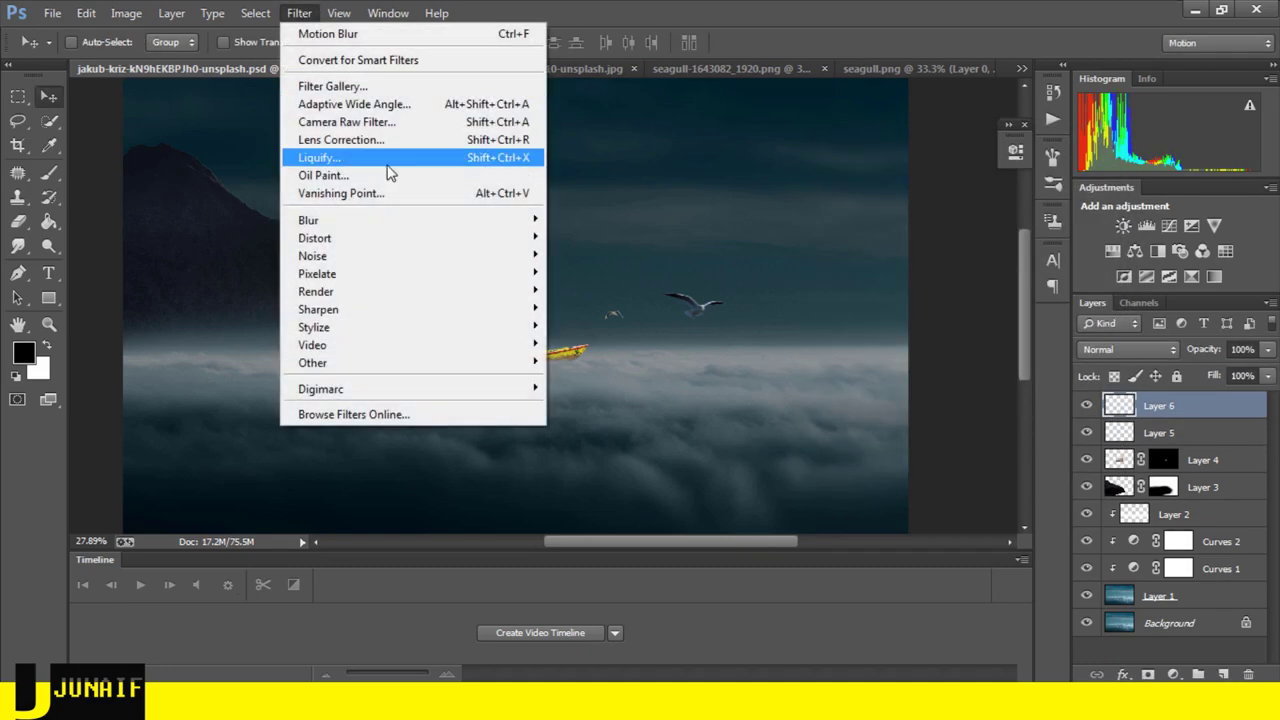
mouse_move(410, 220)
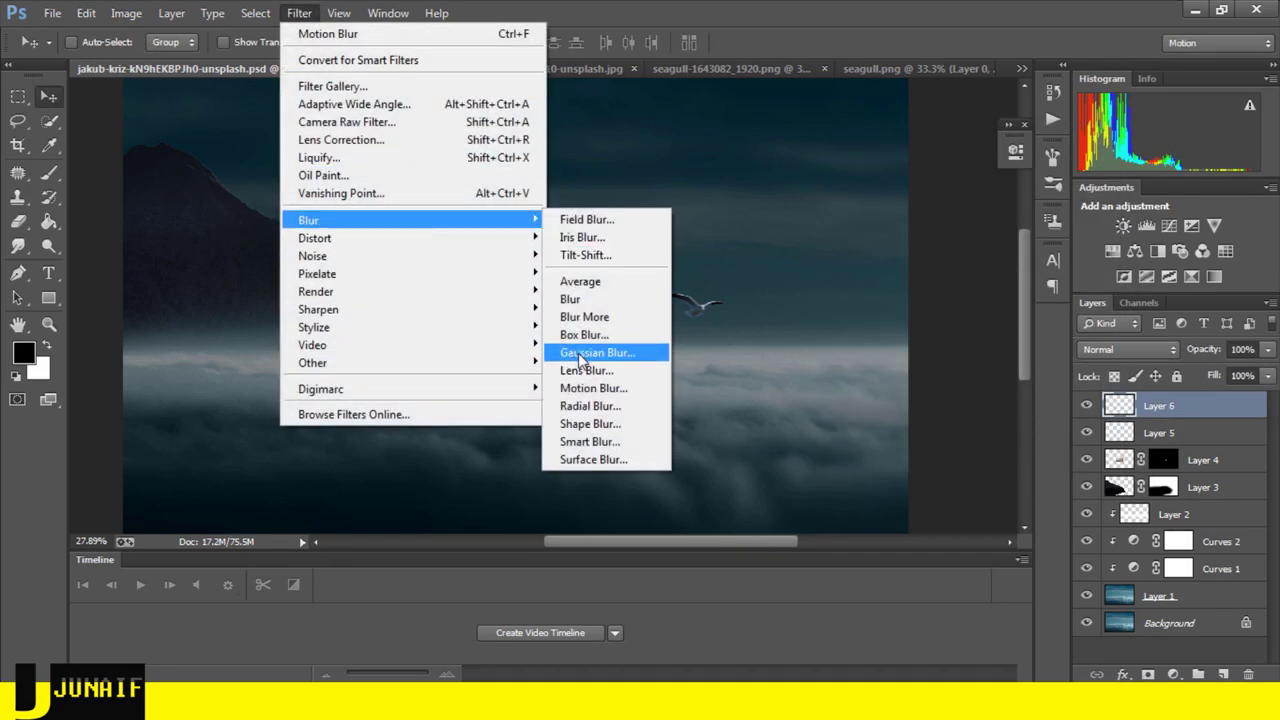
click(585, 392)
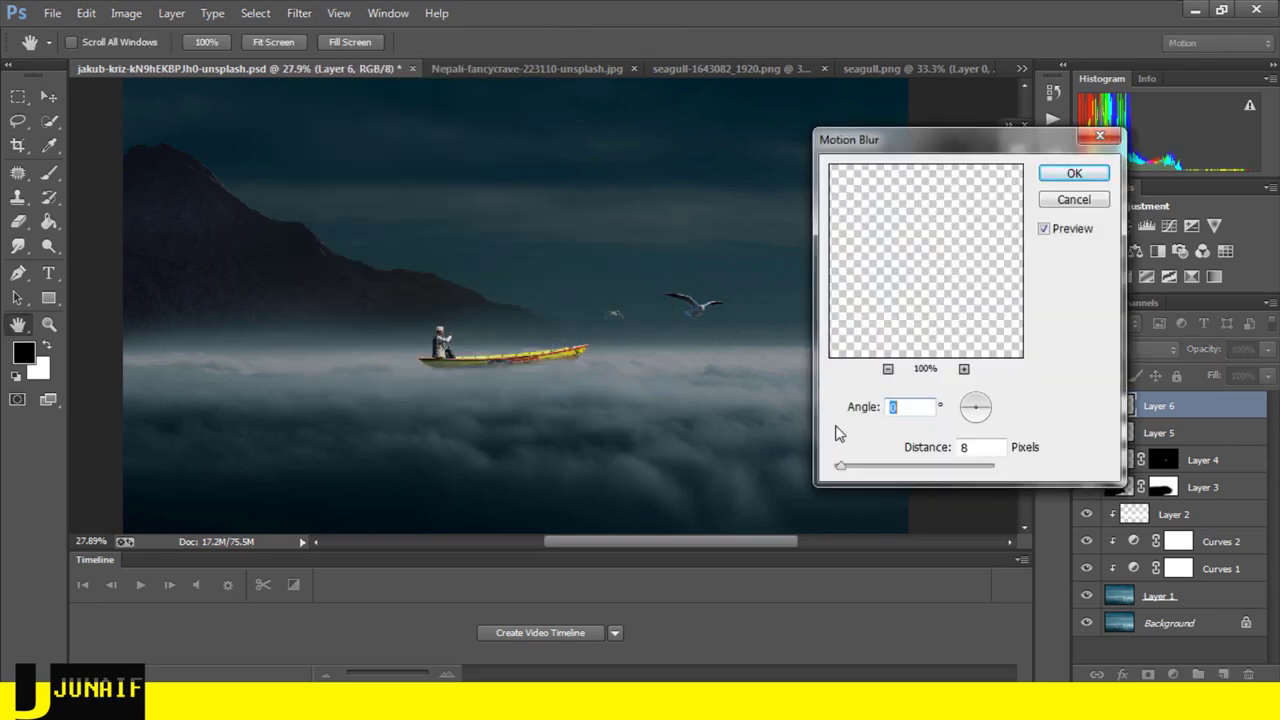
key(Tab)
text(11)
drag(843, 471, 838, 473)
text(5)
click(1072, 173)
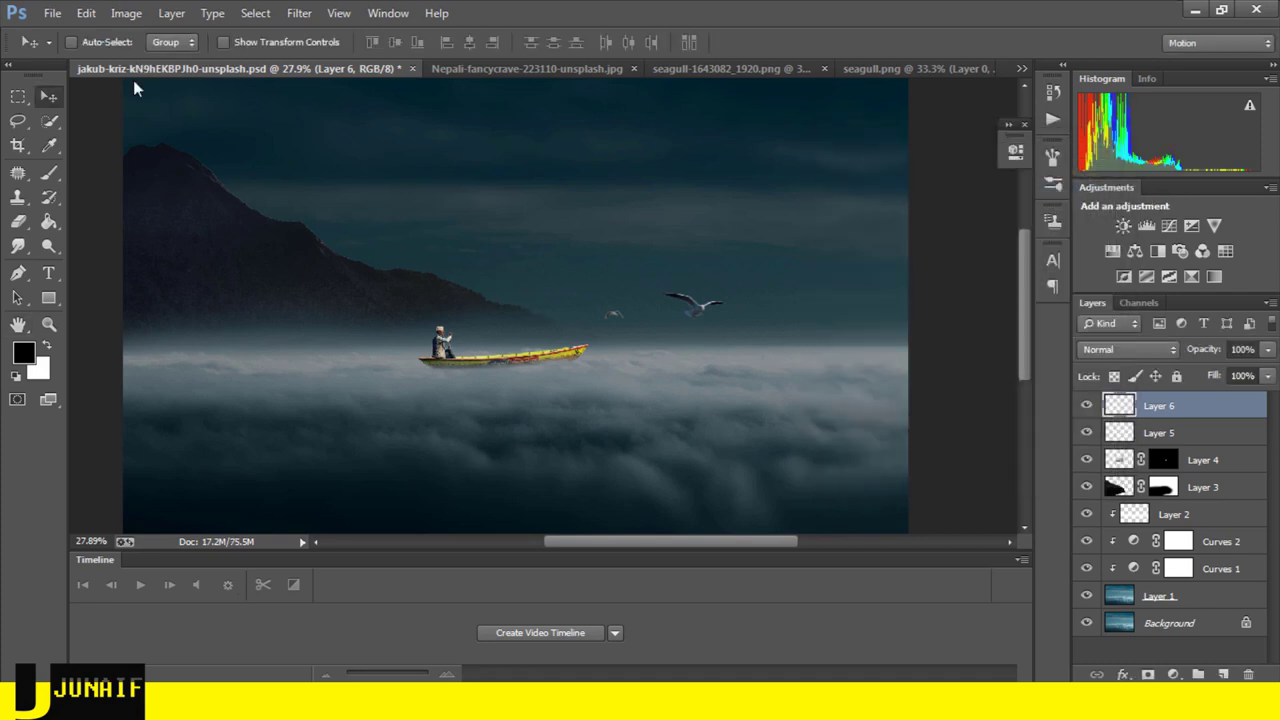
scroll(476, 344, up, 2)
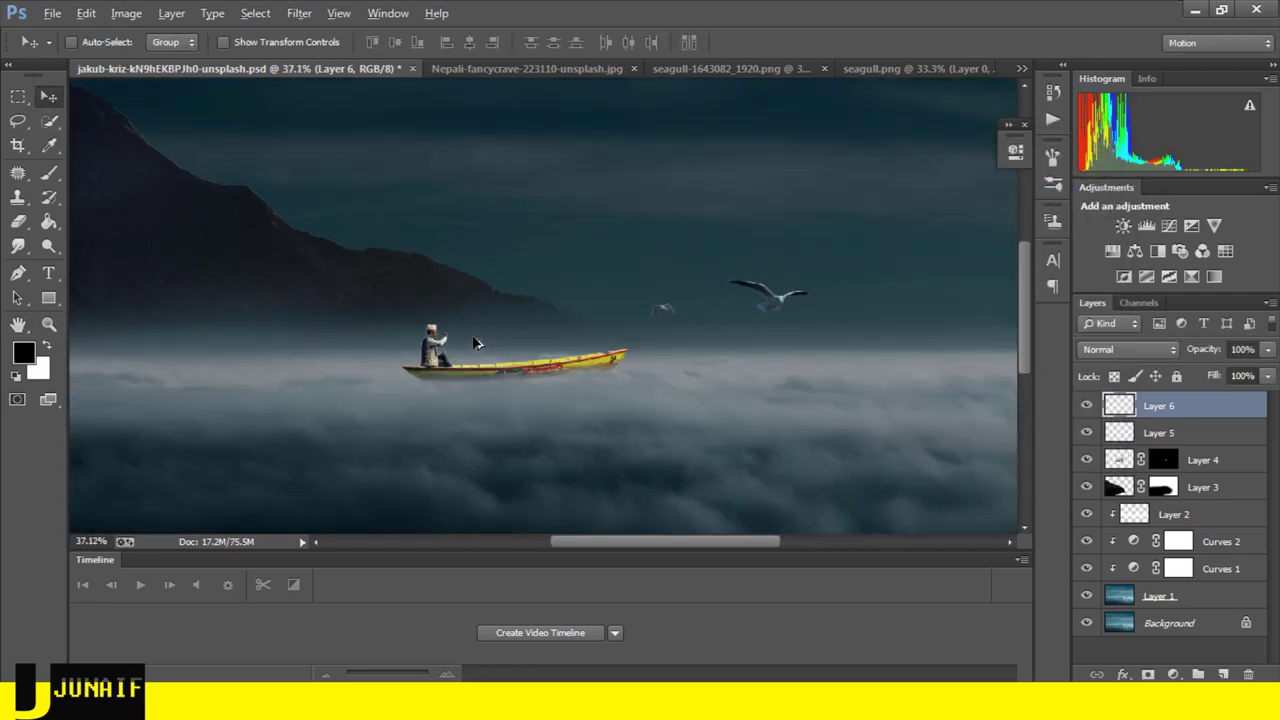
scroll(476, 344, left, 2)
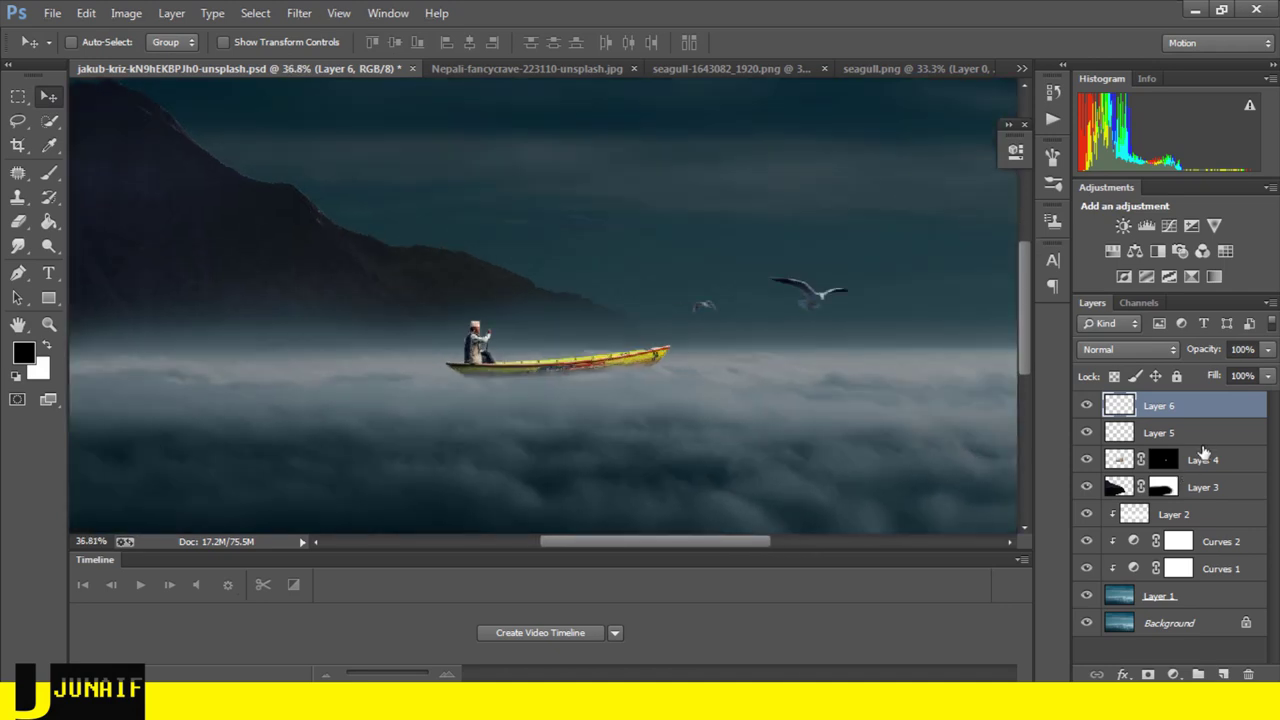
click(1218, 462)
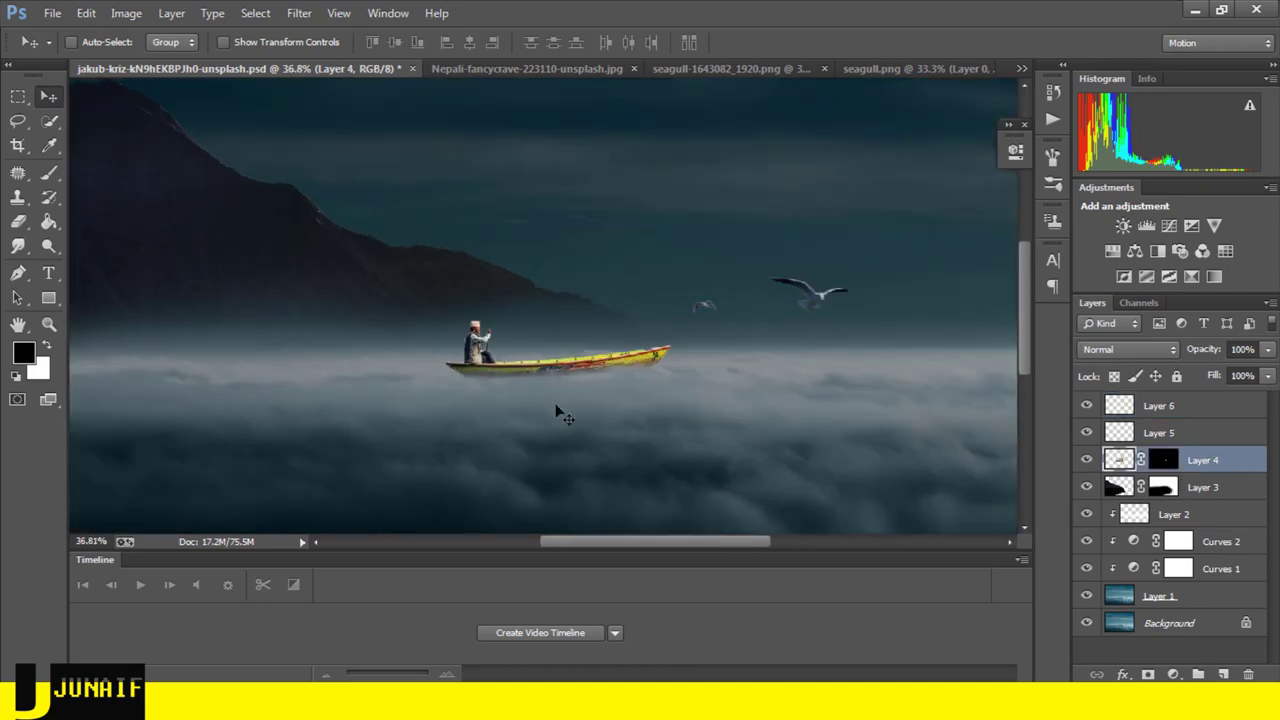
scroll(556, 410, up, 3)
click(49, 173)
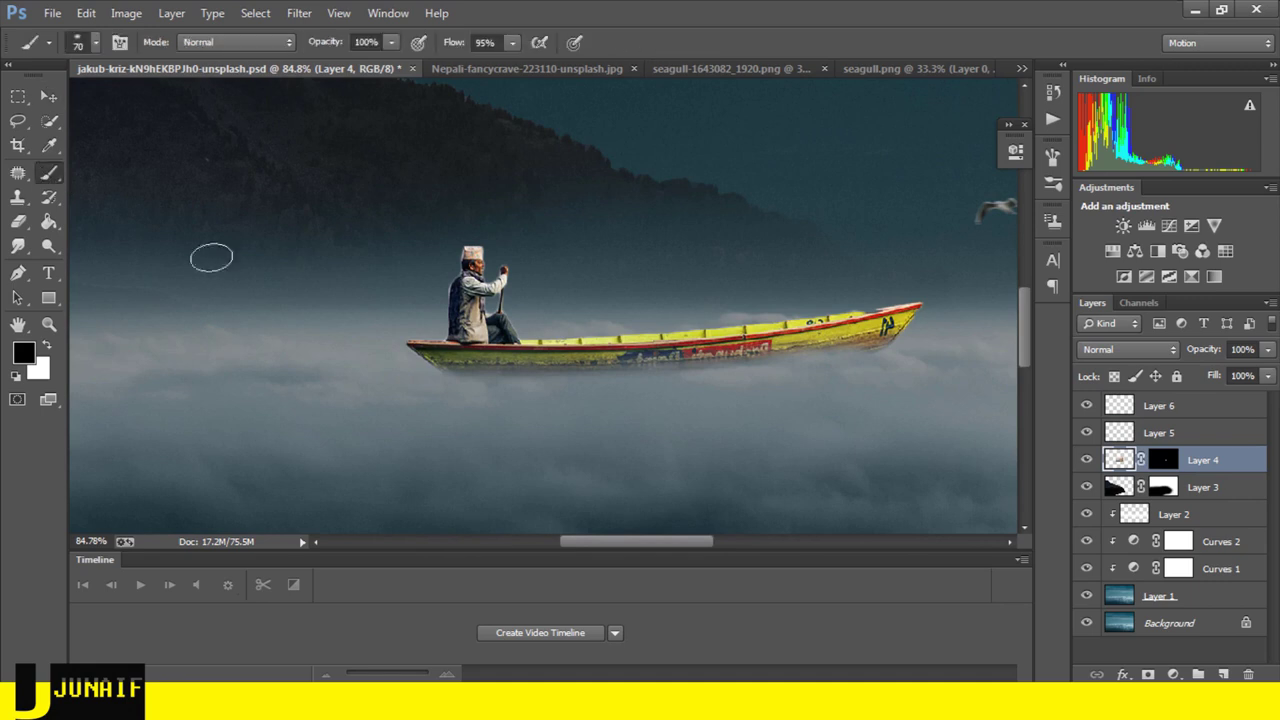
scroll(490, 393, up, 1)
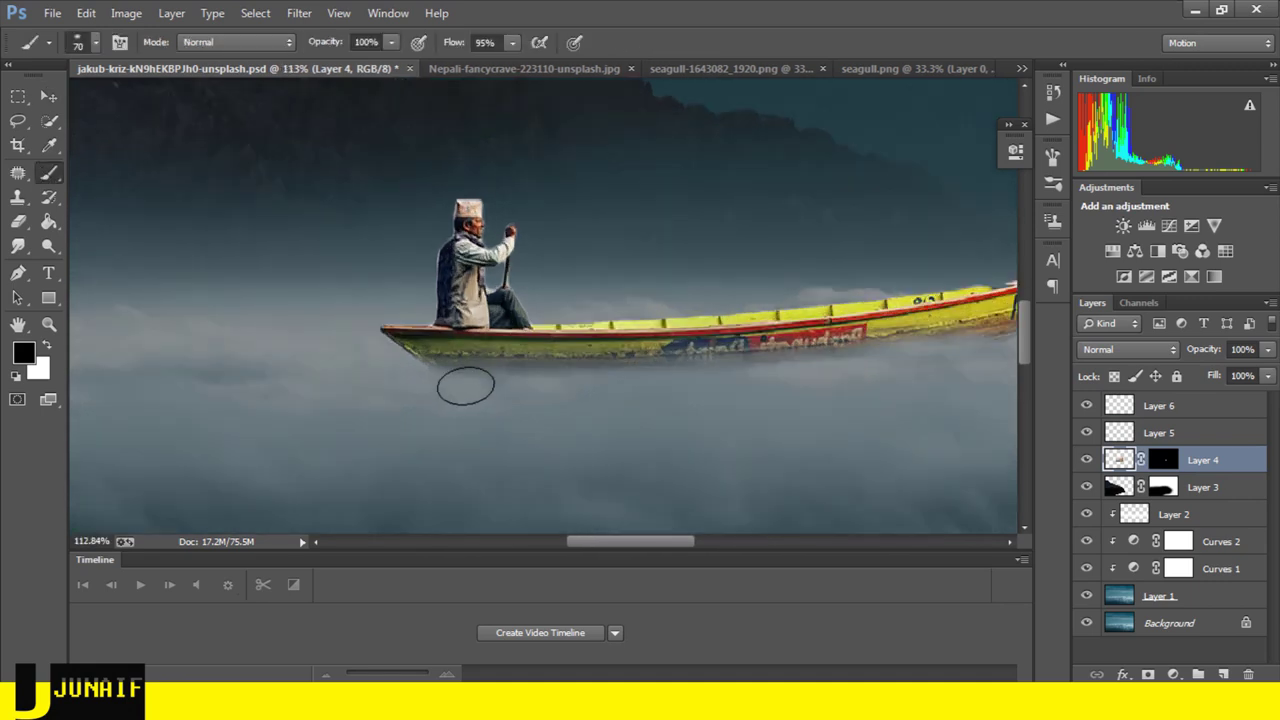
alt+click(474, 357)
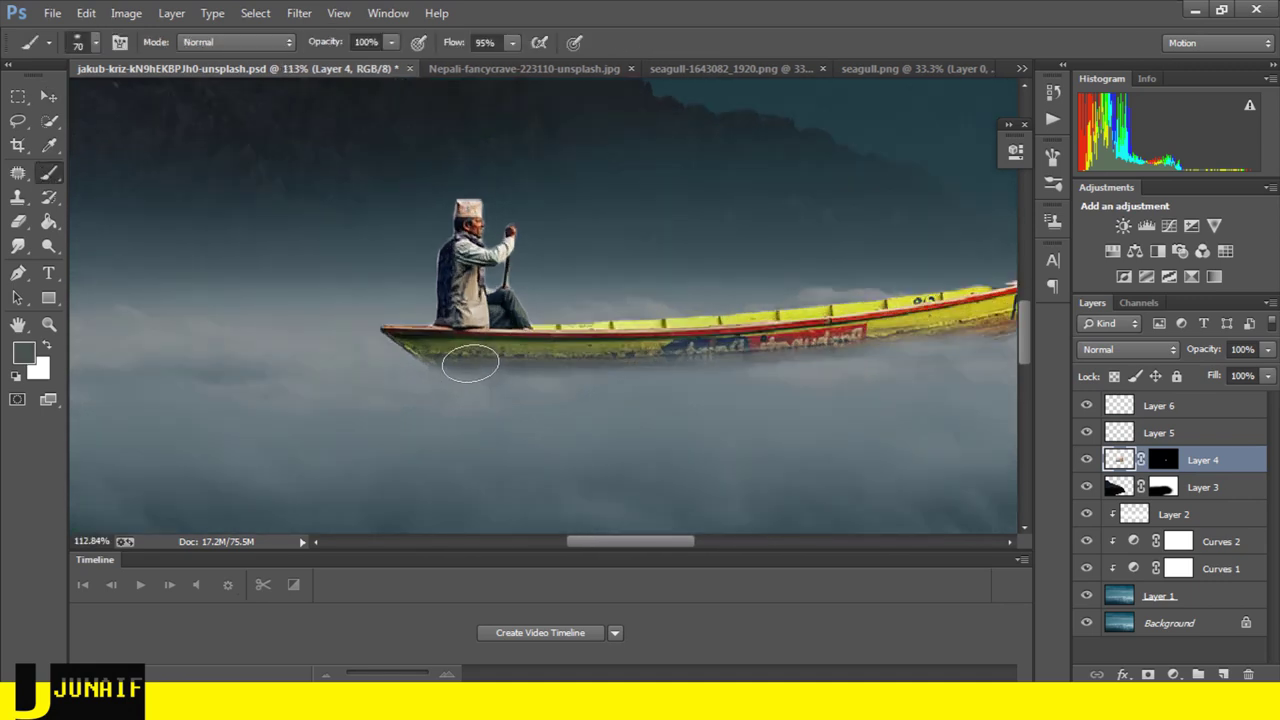
key(bracketleft)
key(bracketleft)
key(bracketleft)
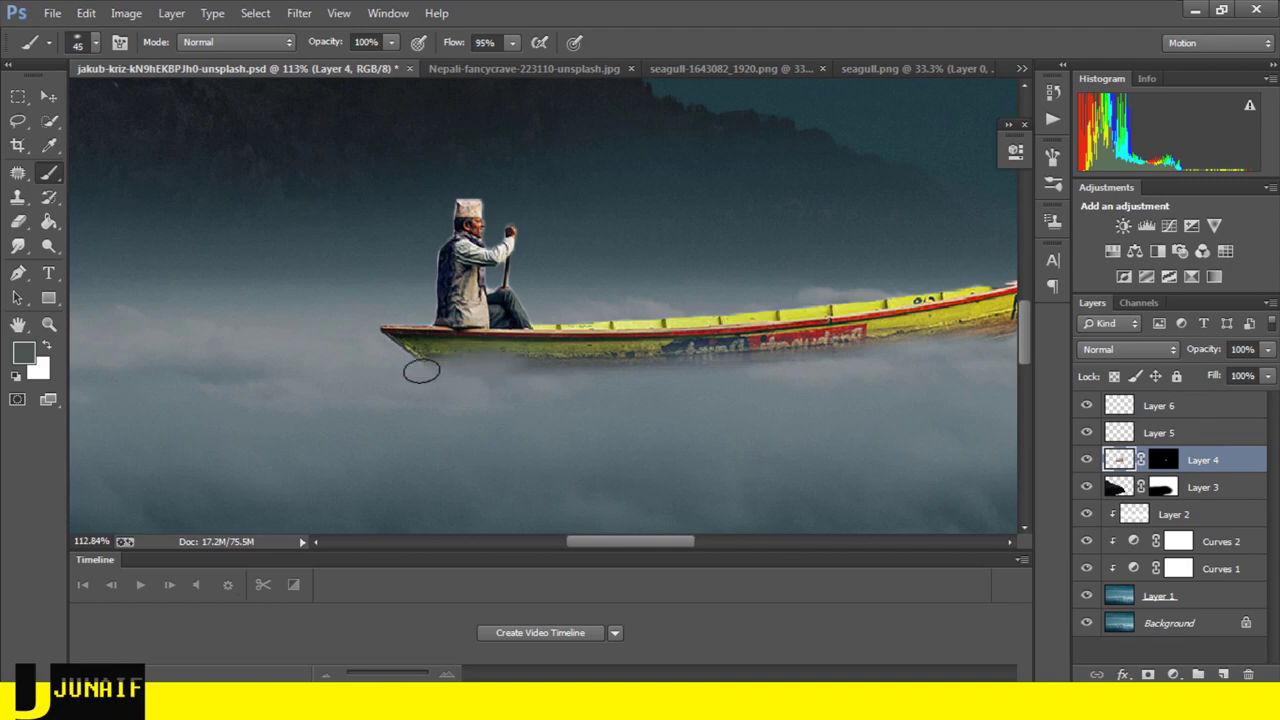
click(24, 352)
drag(656, 467, 645, 472)
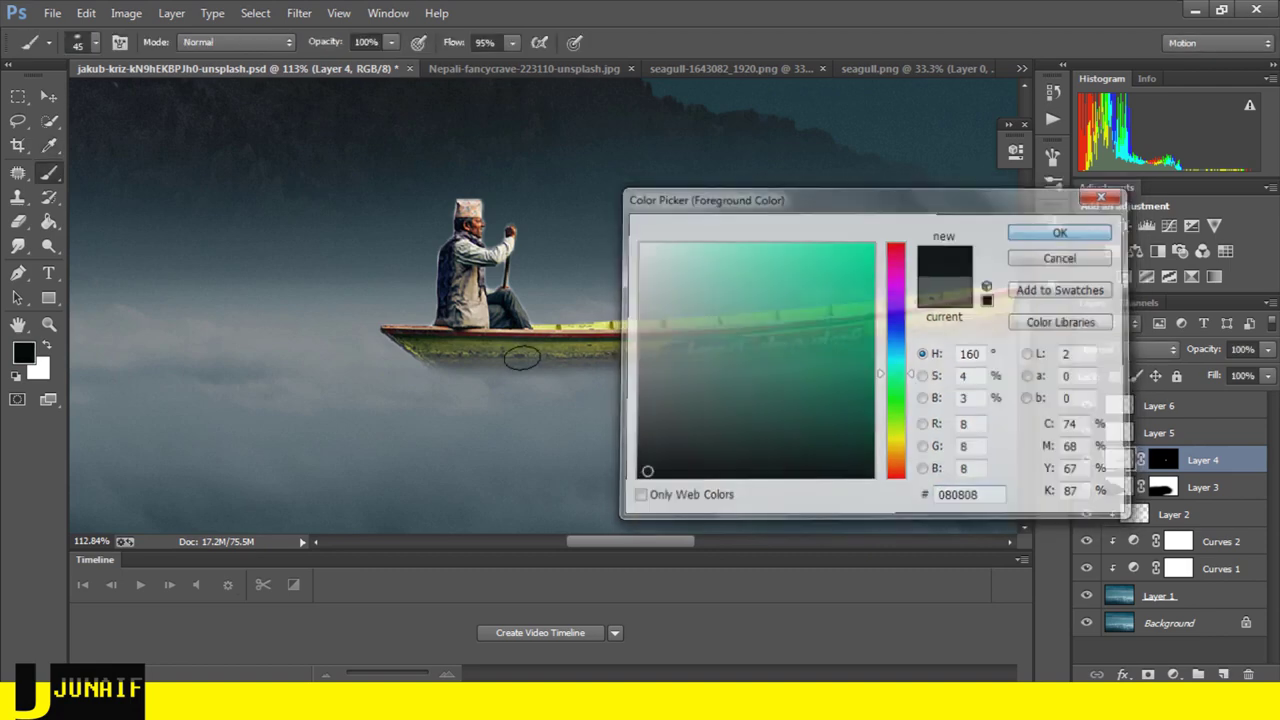
click(1065, 230)
scroll(437, 345, up, 5)
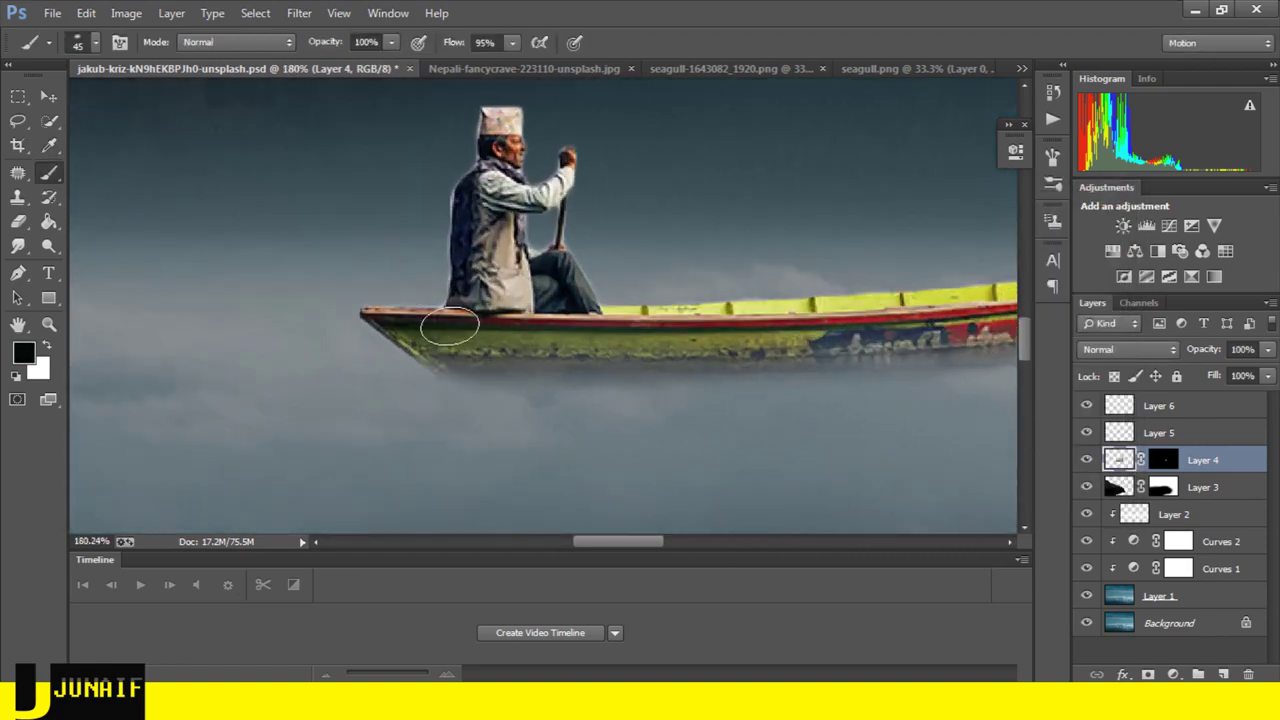
mouse_move(443, 335)
mouse_down()
mouse_move(737, 366)
mouse_move(634, 337)
mouse_move(575, 340)
mouse_up()
- Add Layer 7 clipped to the boat layer and paint dark shading on the hull's left end
key(ctrl+z)
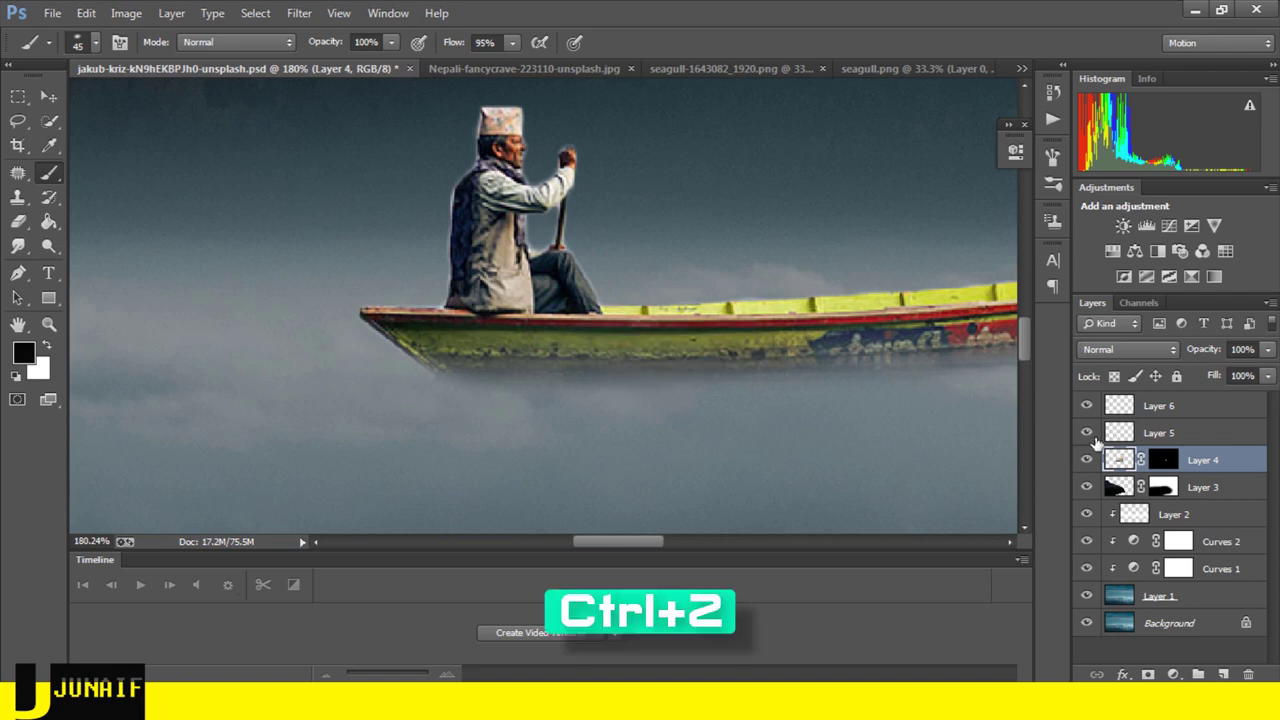
click(1222, 674)
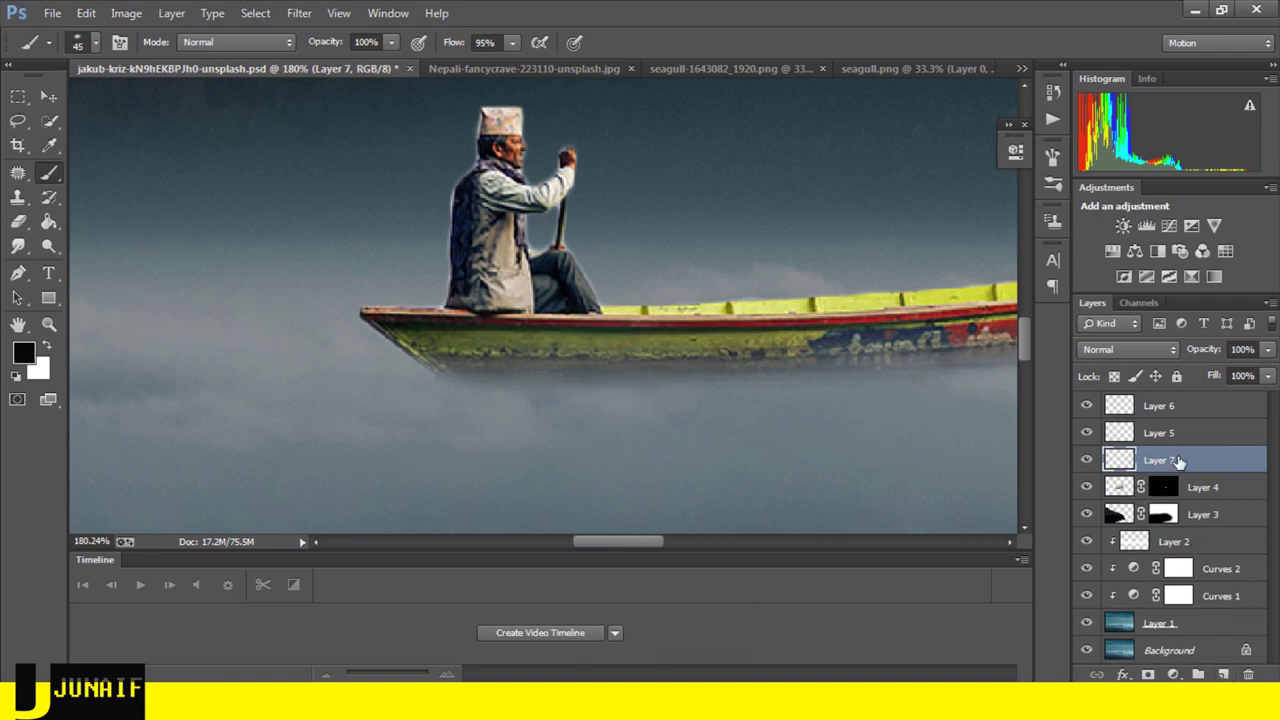
right_click(1178, 463)
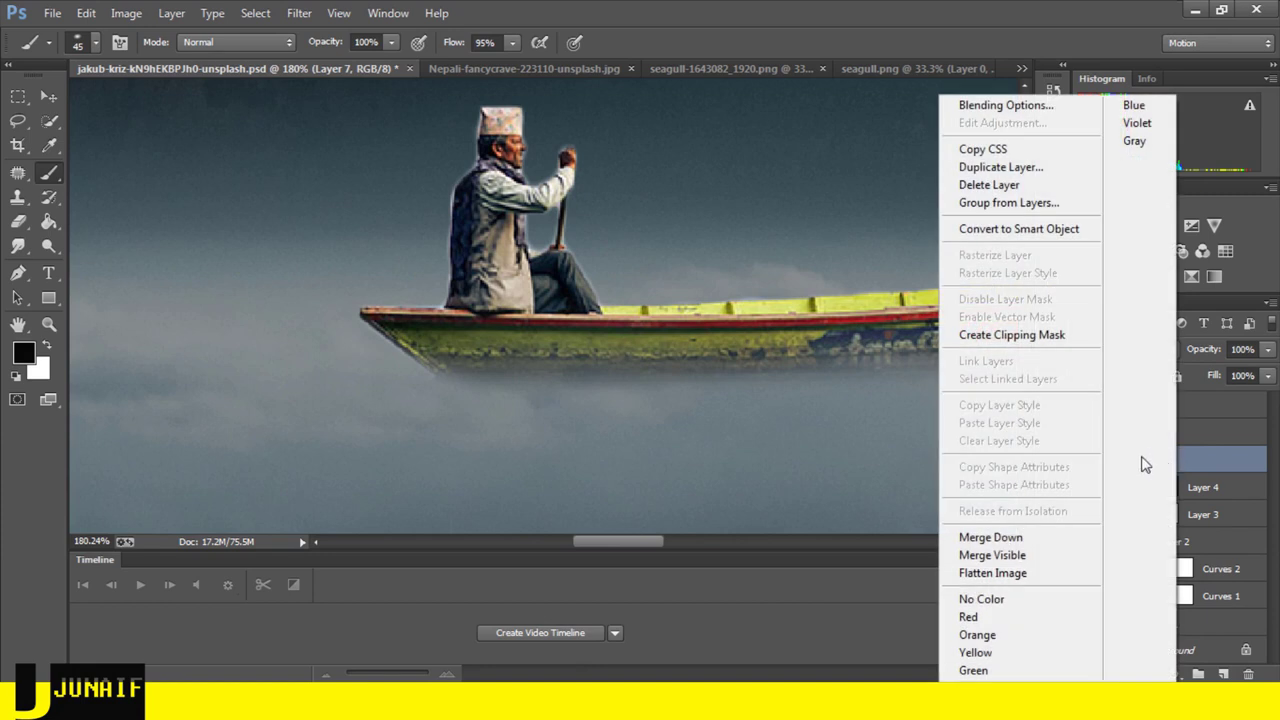
click(1015, 340)
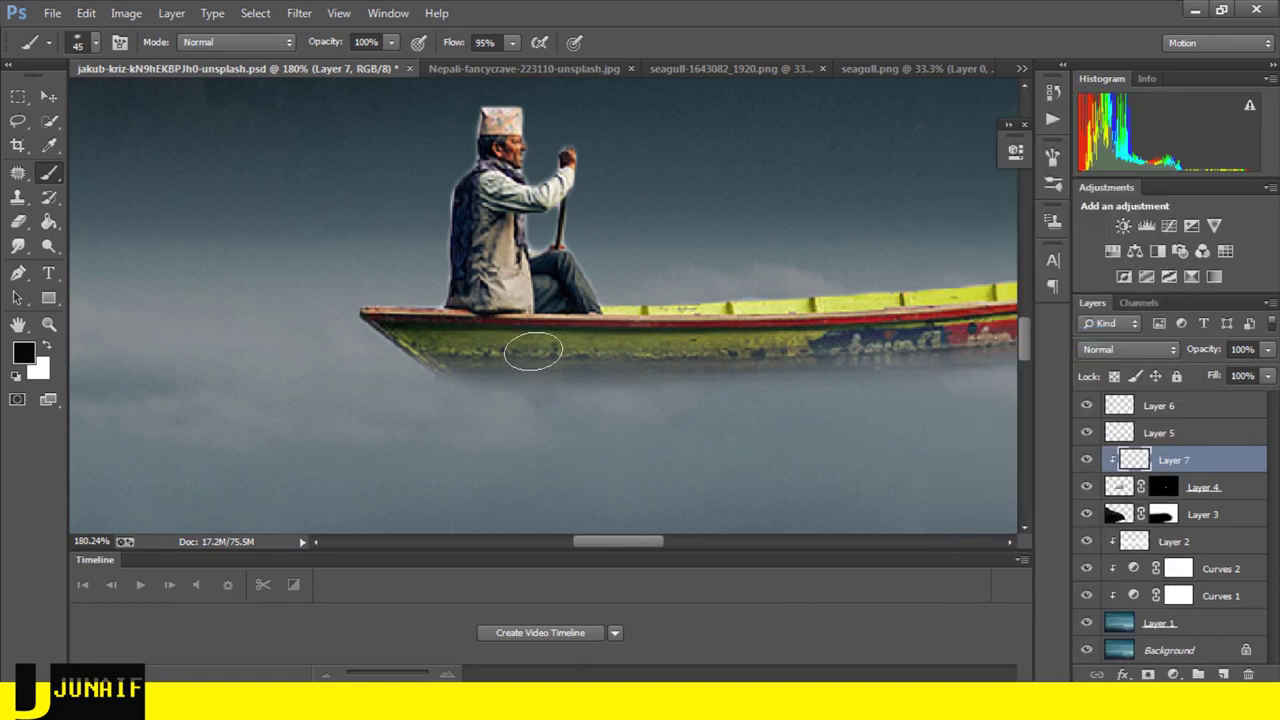
mouse_move(492, 347)
mouse_down()
mouse_move(385, 335)
mouse_move(400, 329)
mouse_move(437, 357)
mouse_move(803, 334)
mouse_move(671, 354)
mouse_move(743, 360)
mouse_move(509, 363)
mouse_up()
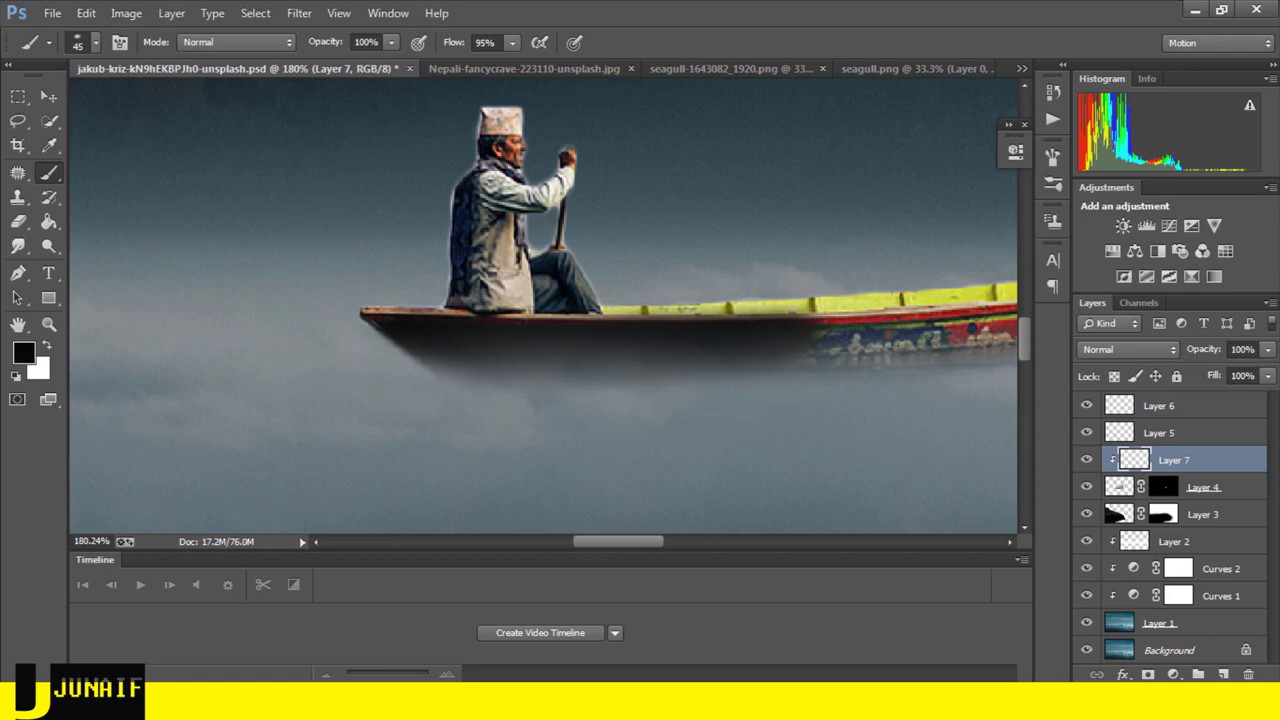
- Set Layer 7 to Soft Light blending at 85% opacity and 100% fill
drag(1208, 352, 1170, 353)
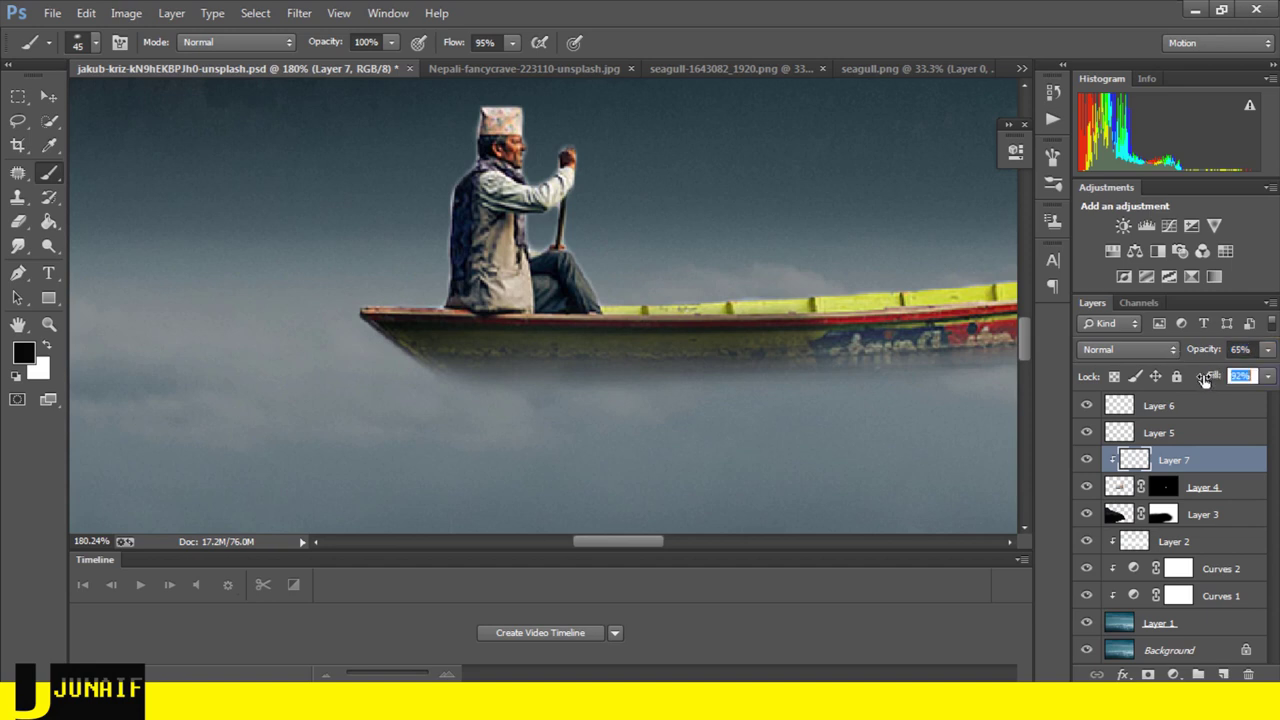
click(1105, 351)
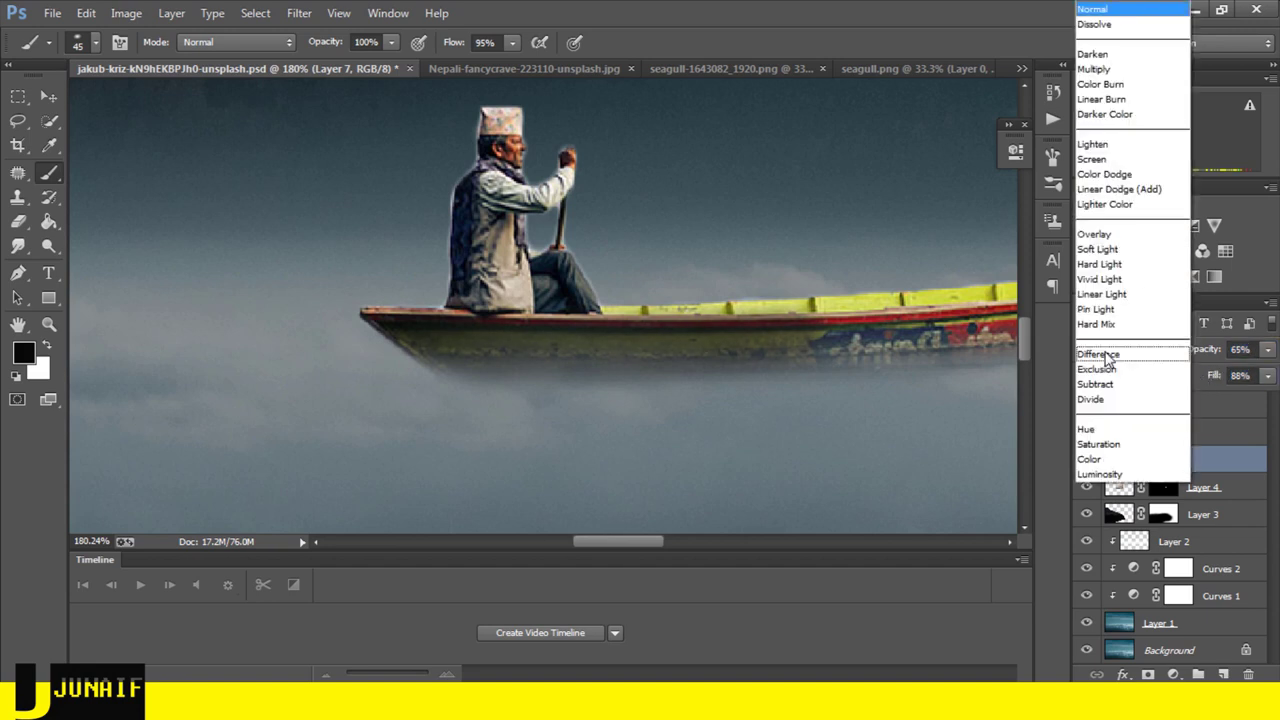
click(1114, 250)
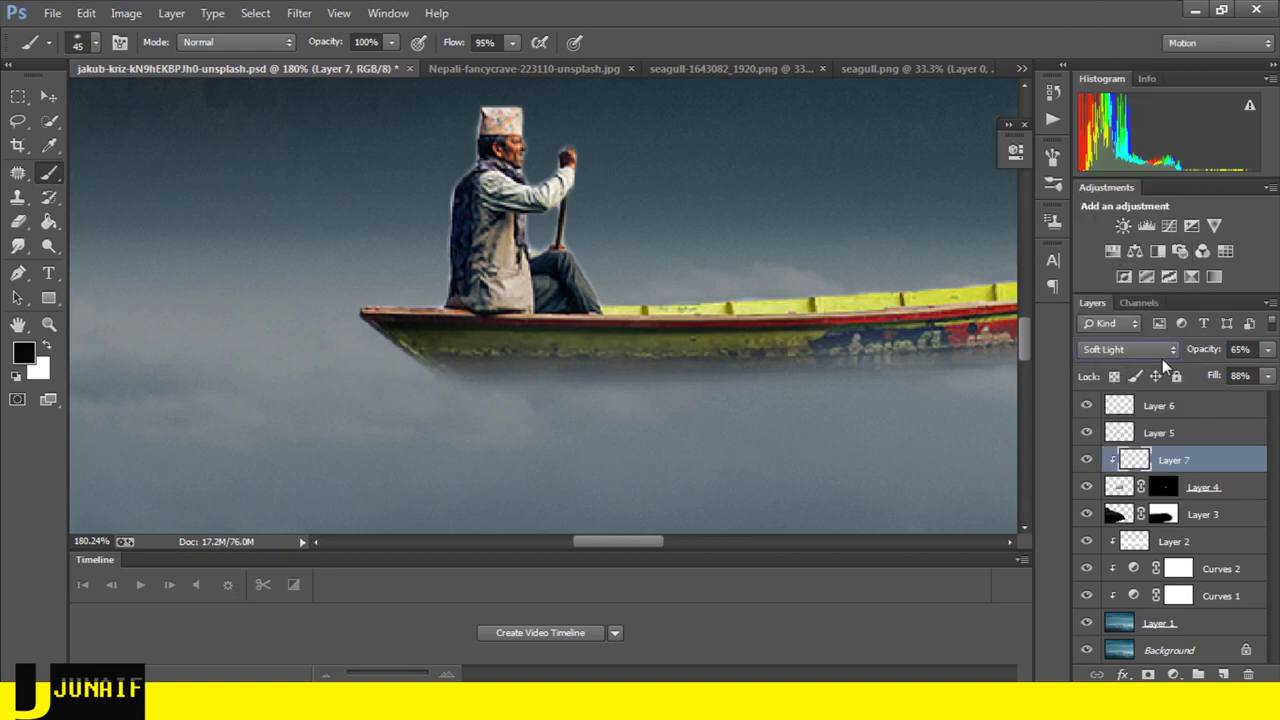
drag(1210, 352, 1213, 354)
drag(1212, 378, 1232, 378)
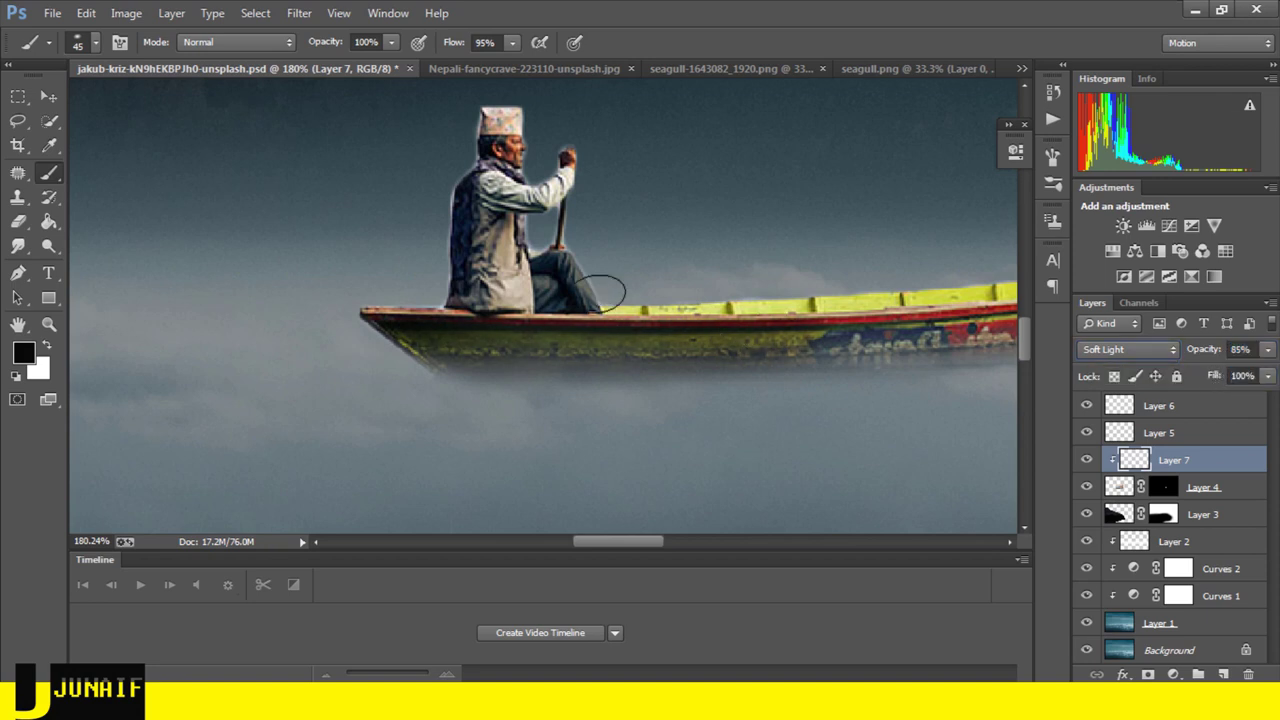
- Zoom in on the boat and lower the brush opacity to about 82%
click(48, 96)
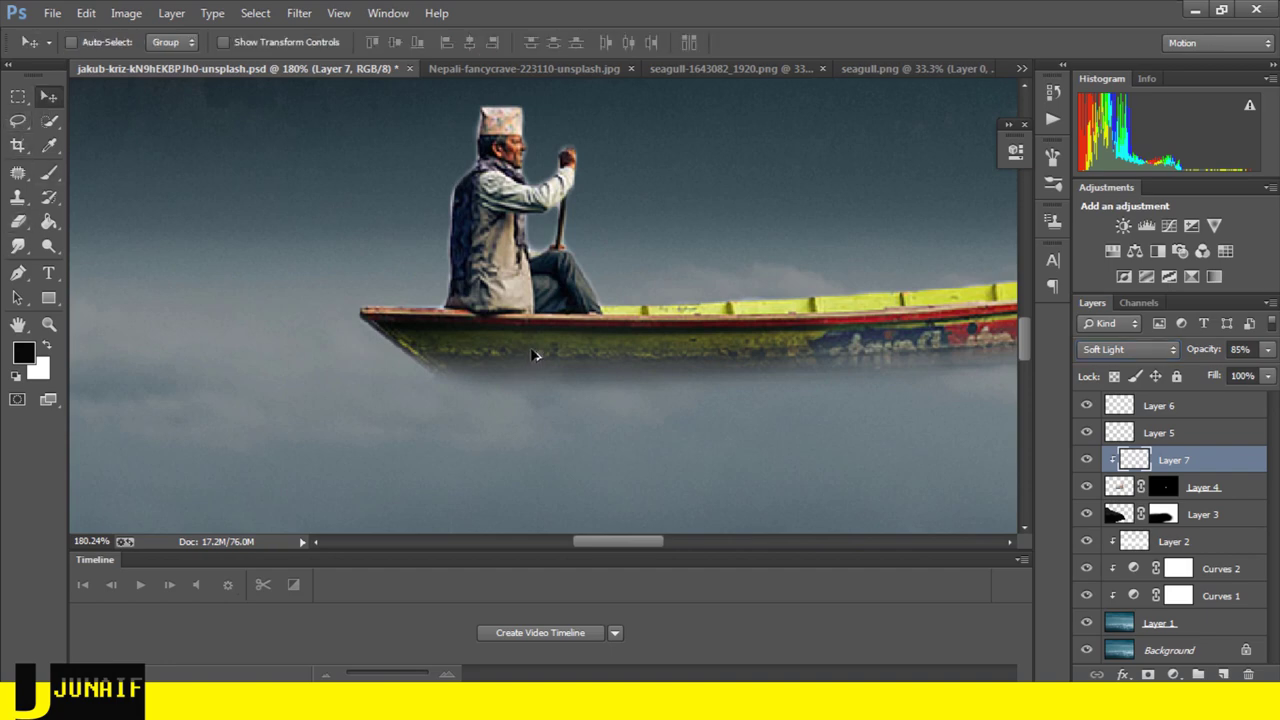
scroll(580, 355, down, 5)
drag(637, 541, 672, 542)
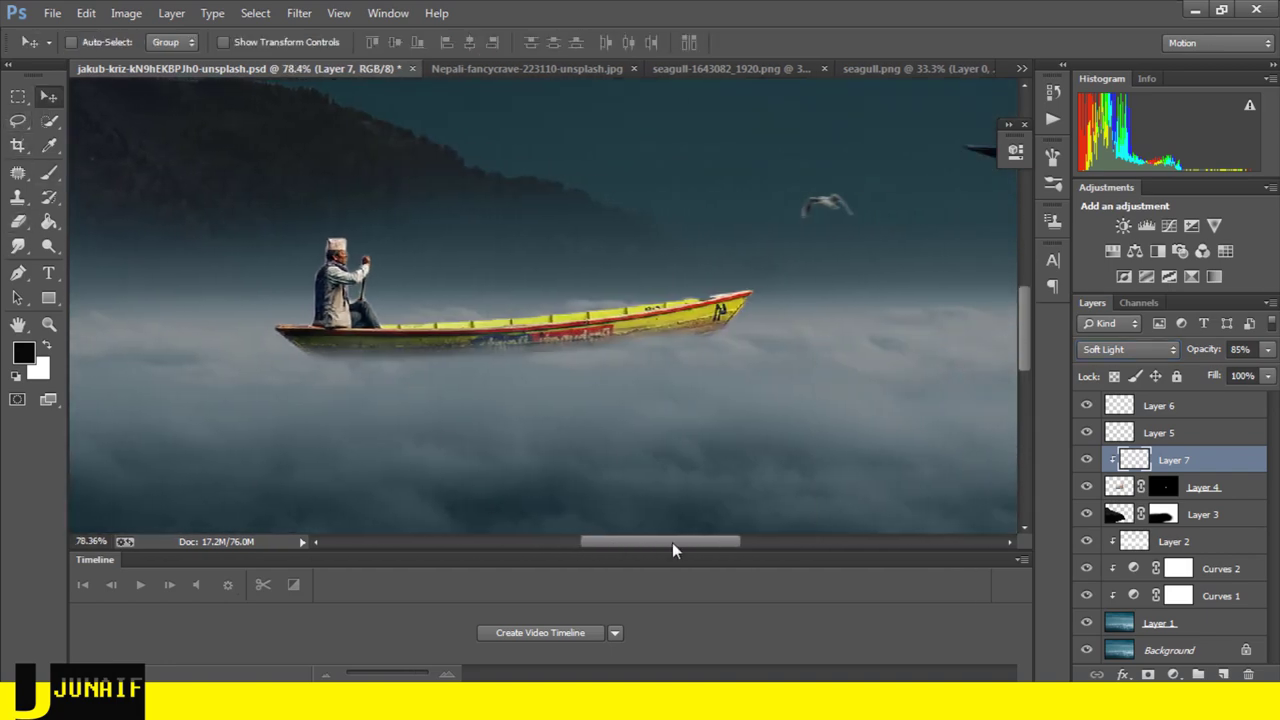
scroll(437, 337, down, 2)
scroll(393, 312, up, 3)
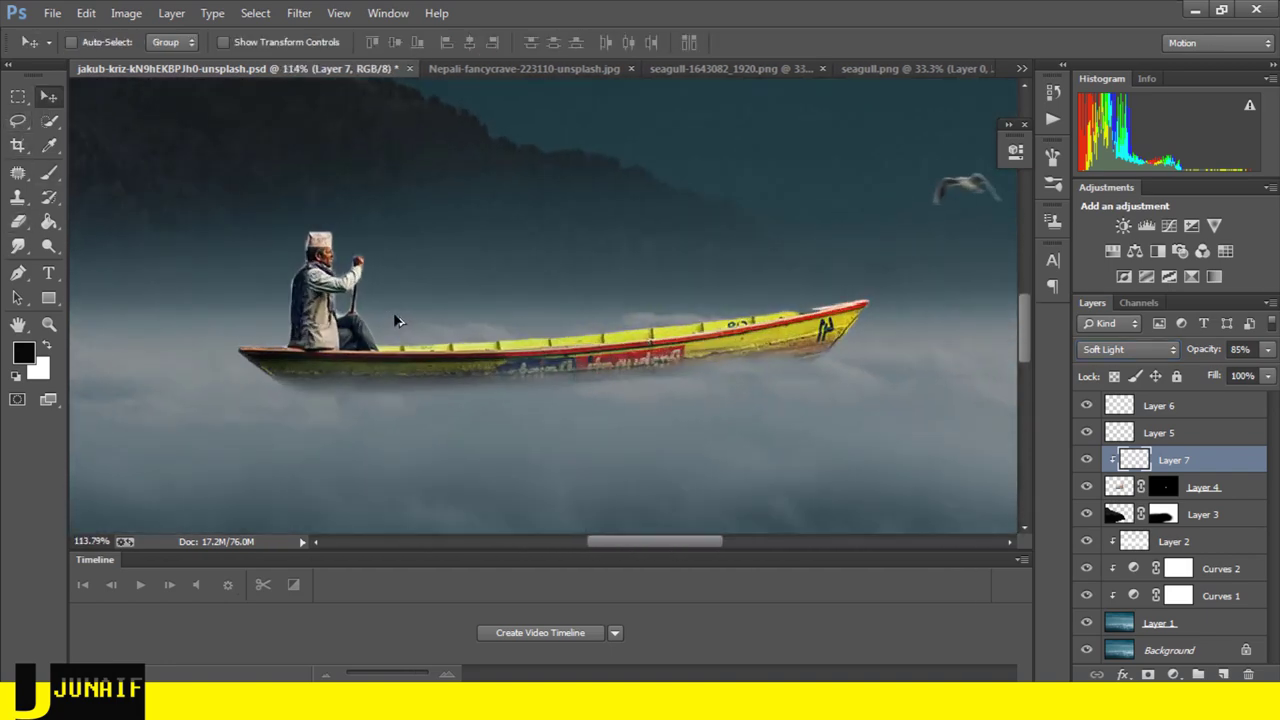
scroll(393, 312, up, 2)
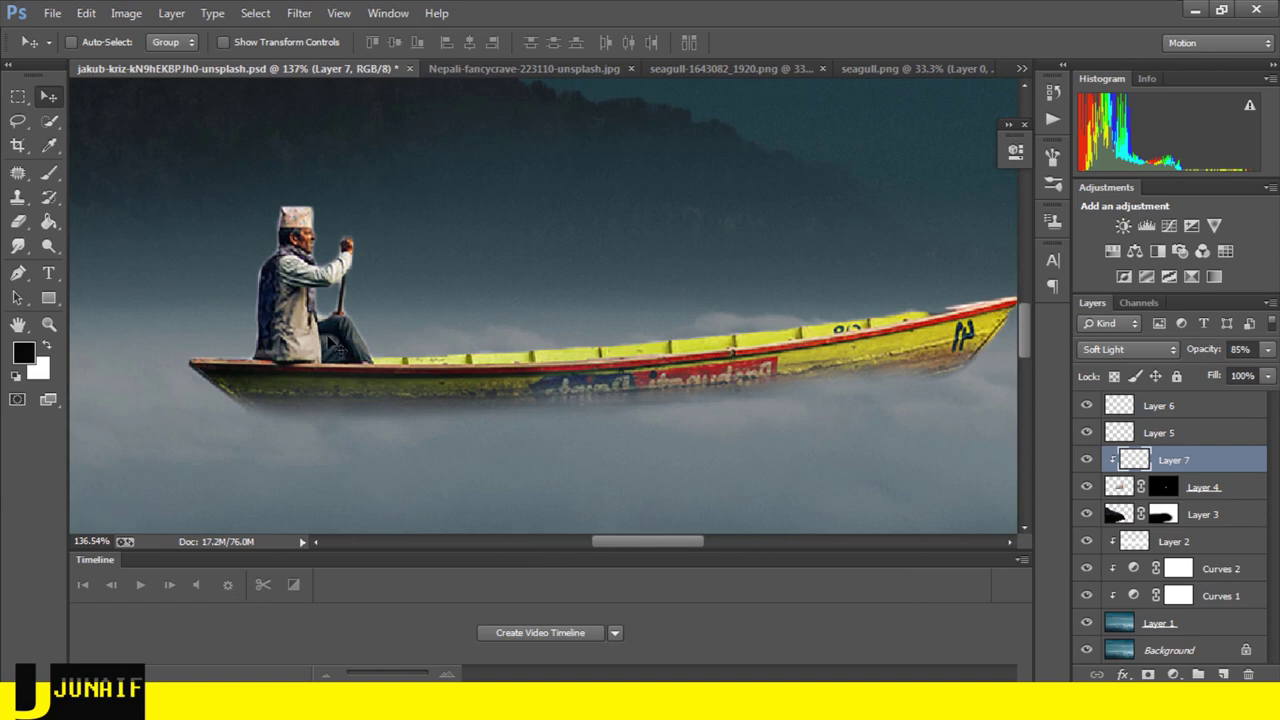
click(49, 176)
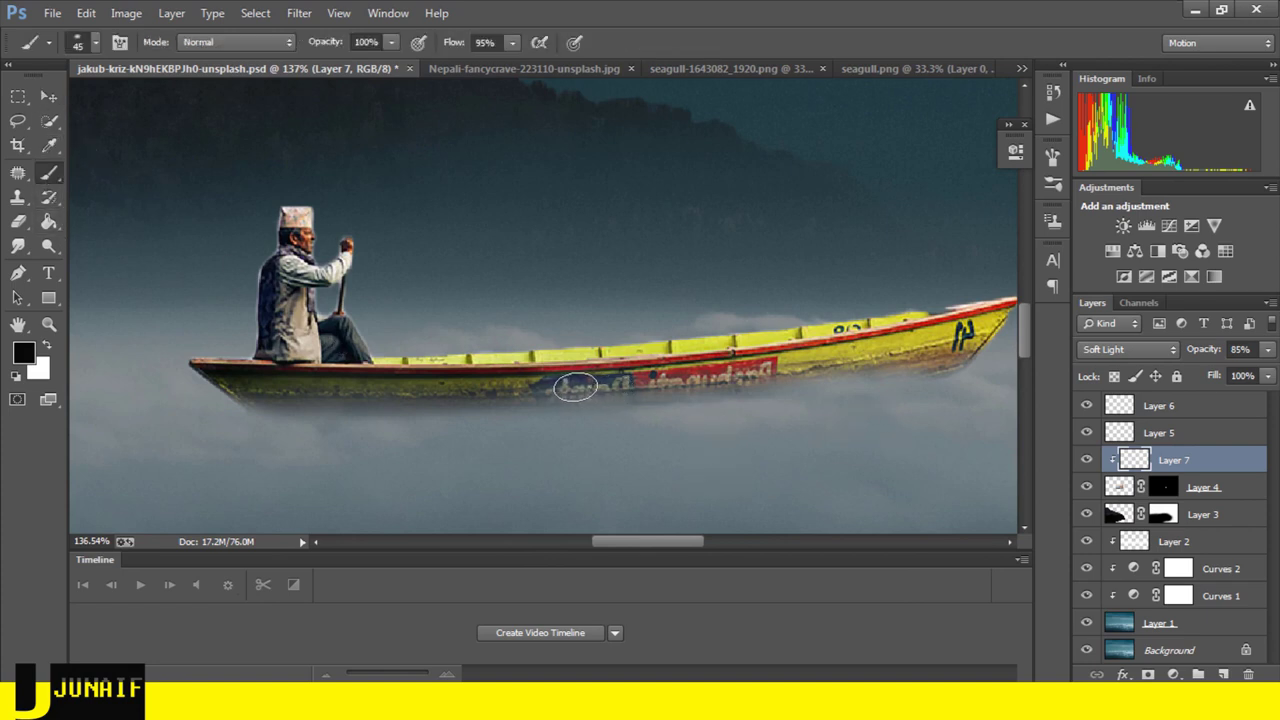
drag(339, 45, 328, 45)
- Paint soft dark shading along the hull's red band and underside
mouse_move(543, 377)
mouse_down()
mouse_move(735, 374)
mouse_move(985, 325)
mouse_move(935, 360)
mouse_move(835, 378)
mouse_move(915, 373)
mouse_up()
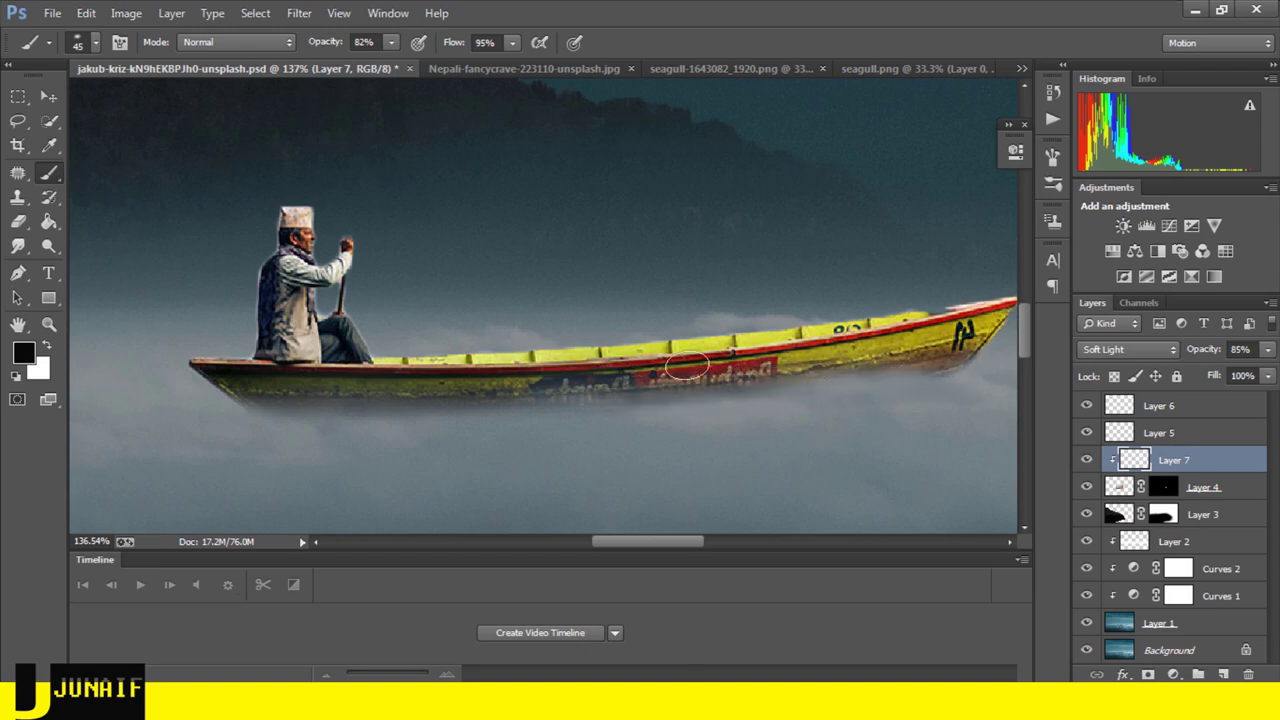
scroll(540, 421, down, 3)
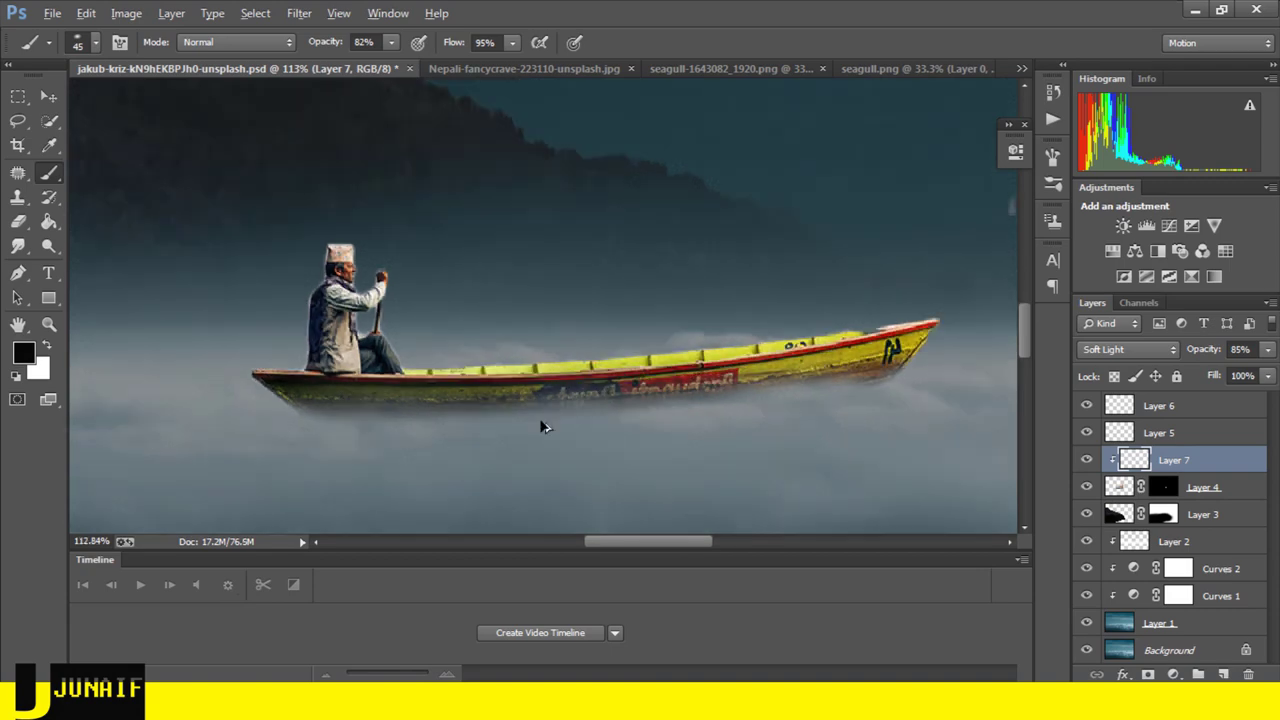
scroll(540, 421, down, 2)
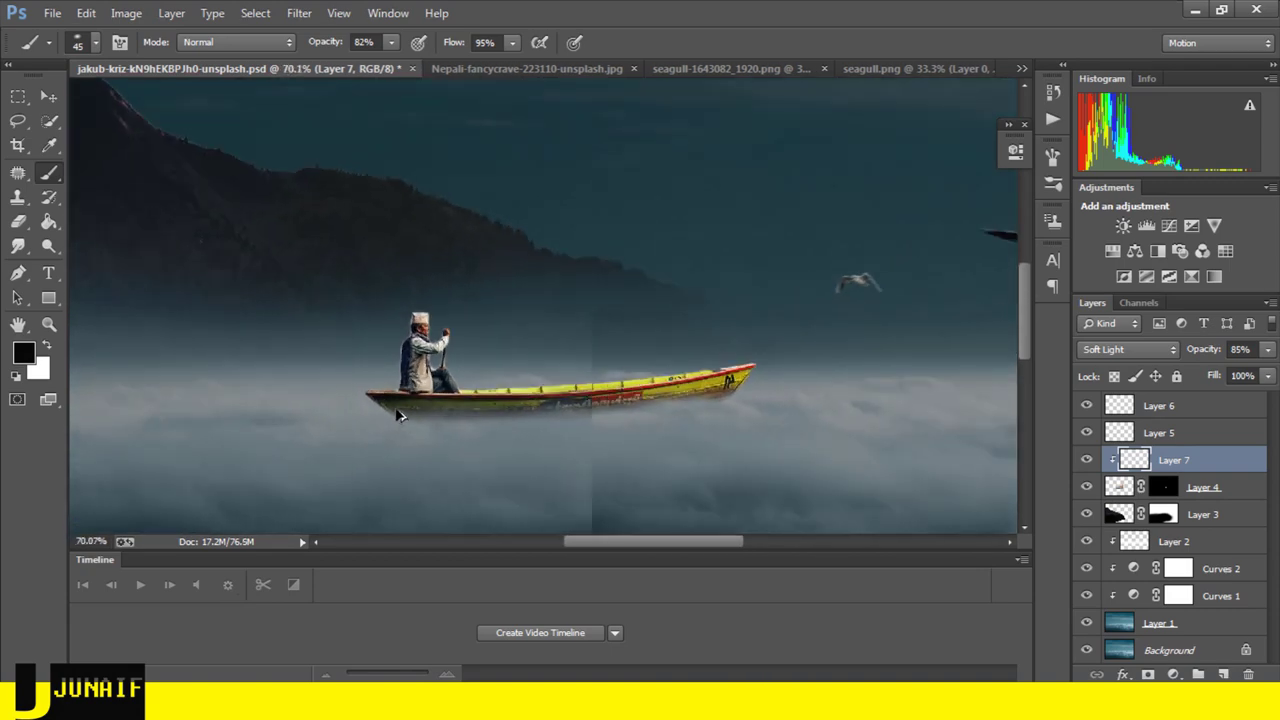
scroll(384, 400, up, 3)
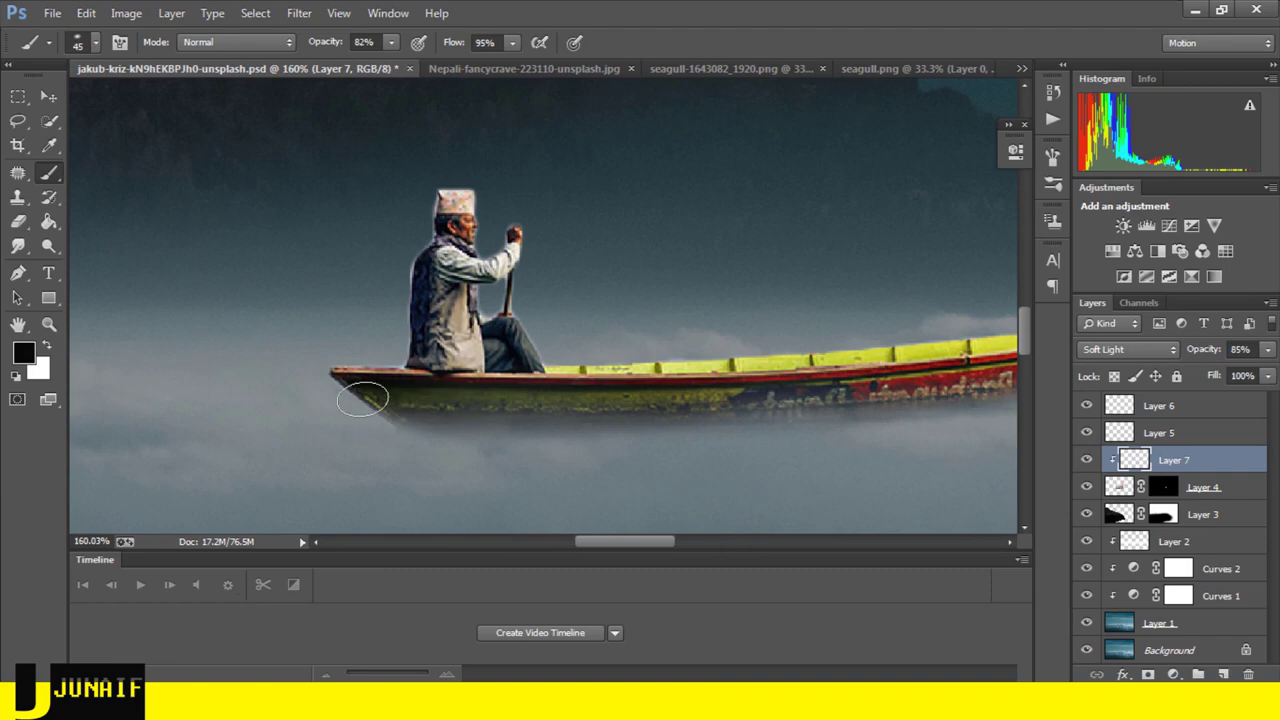
scroll(428, 423, down, 1)
scroll(428, 423, down, 1)
scroll(420, 360, up, 3)
scroll(430, 345, up, 1)
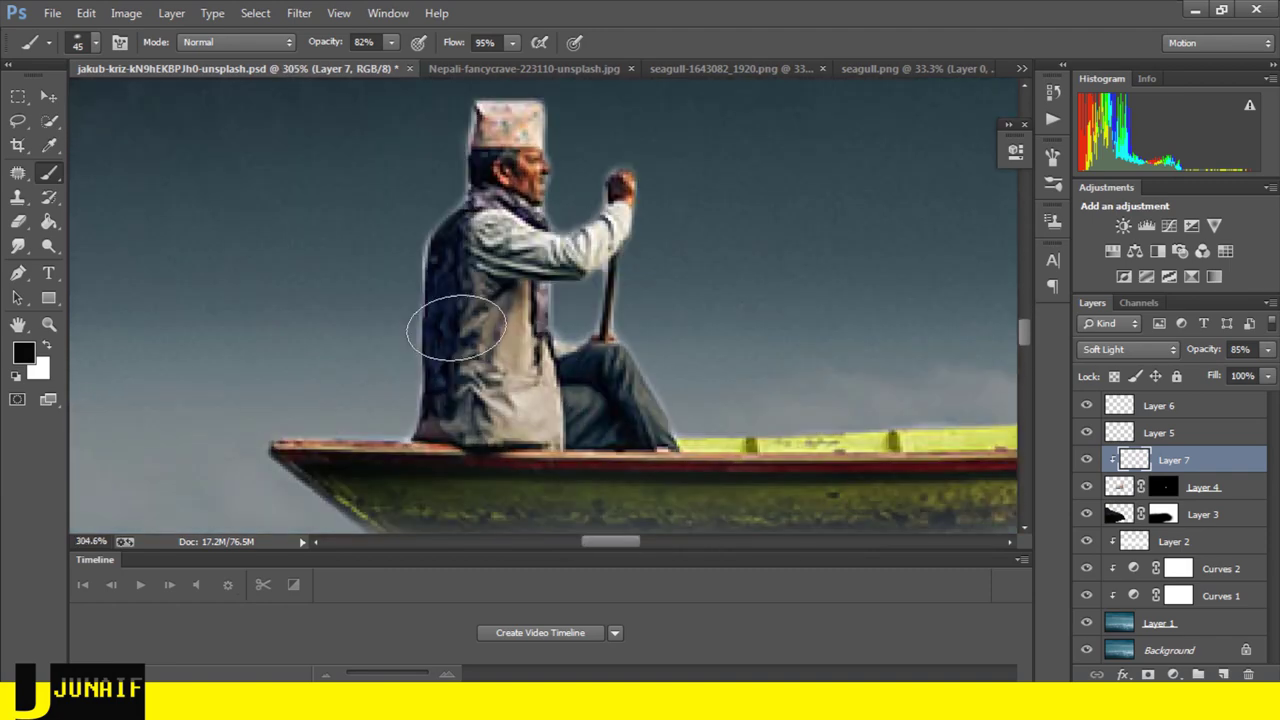
scroll(460, 320, up, 1)
scroll(500, 300, down, 1)
scroll(535, 272, up, 1)
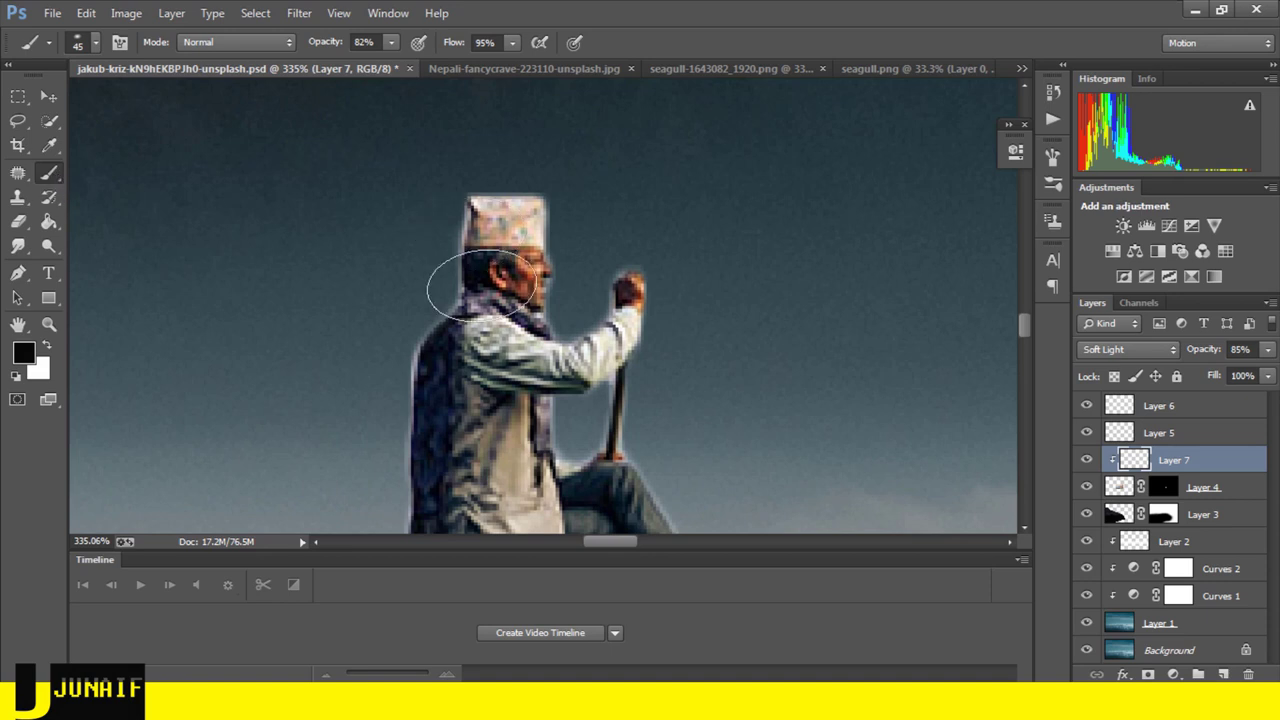
- Add Layer 8 above Layer 4 and clip it to the boat-and-man layer
click(1213, 488)
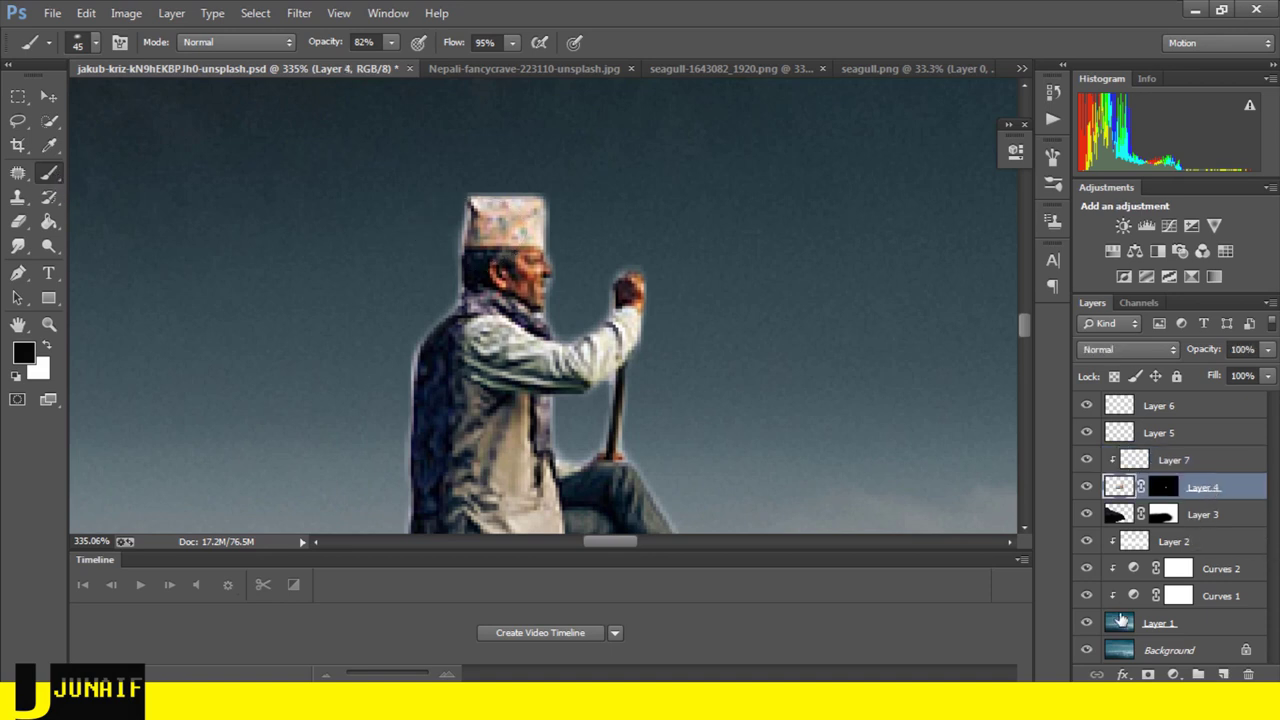
click(1227, 676)
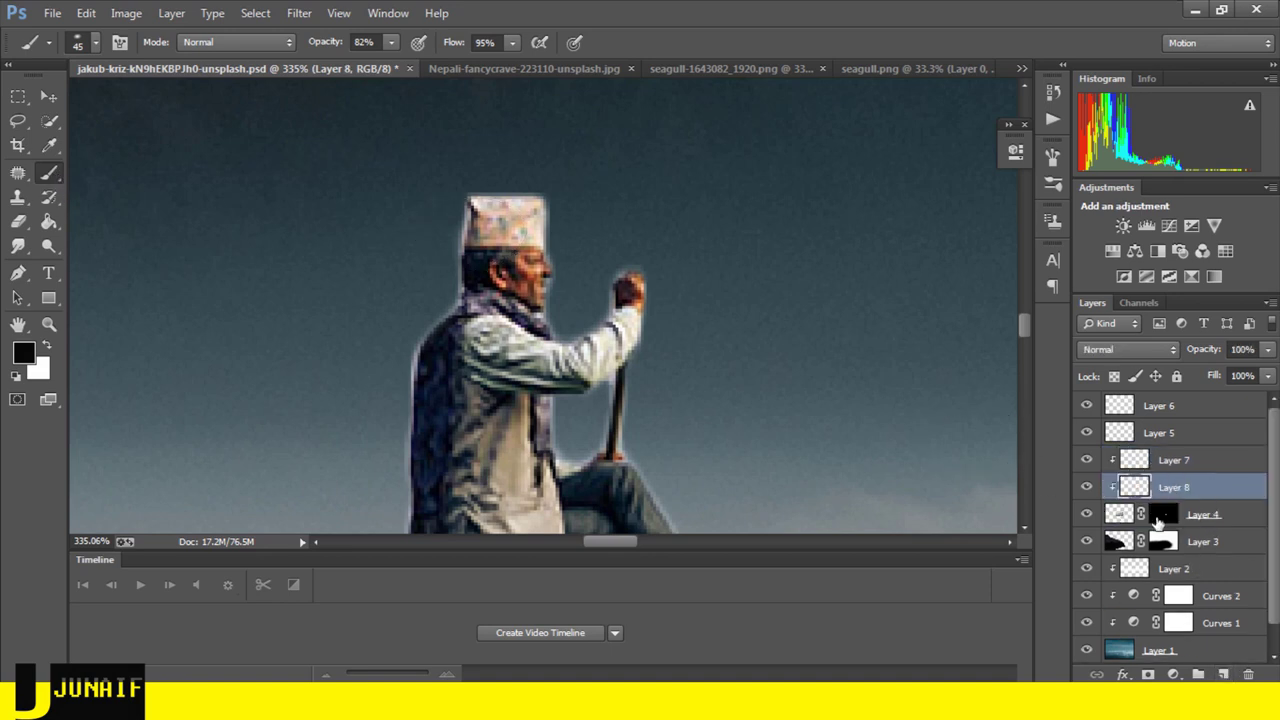
right_click(1170, 490)
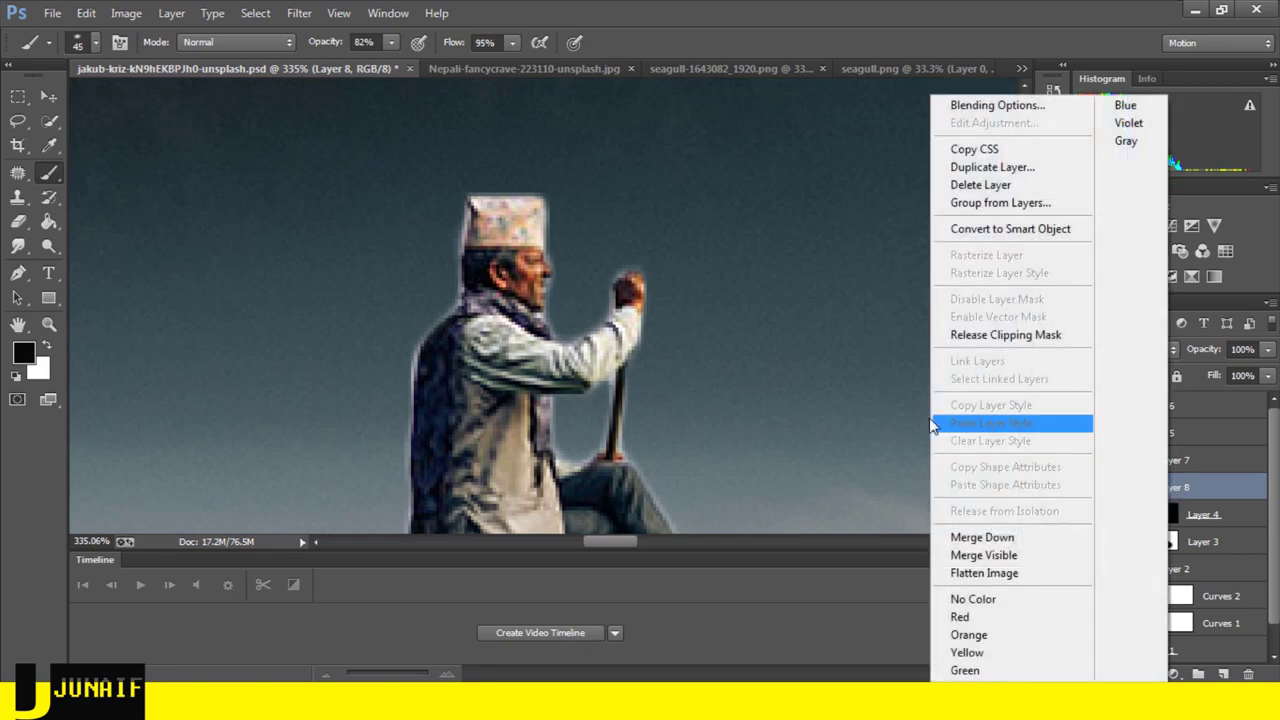
click(1029, 334)
right_click(1192, 497)
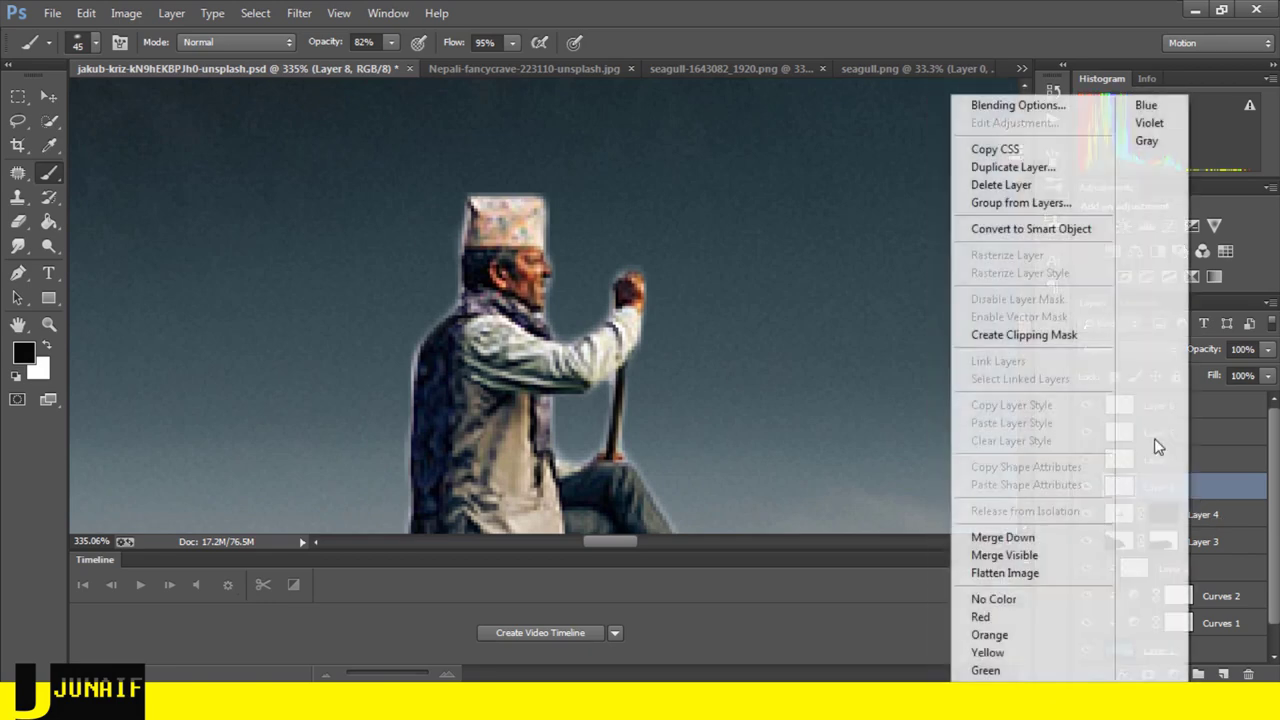
click(1151, 336)
- Set the brush to an upright tip, shrinking it from 31 px down to size 7
scroll(650, 325, up, 2)
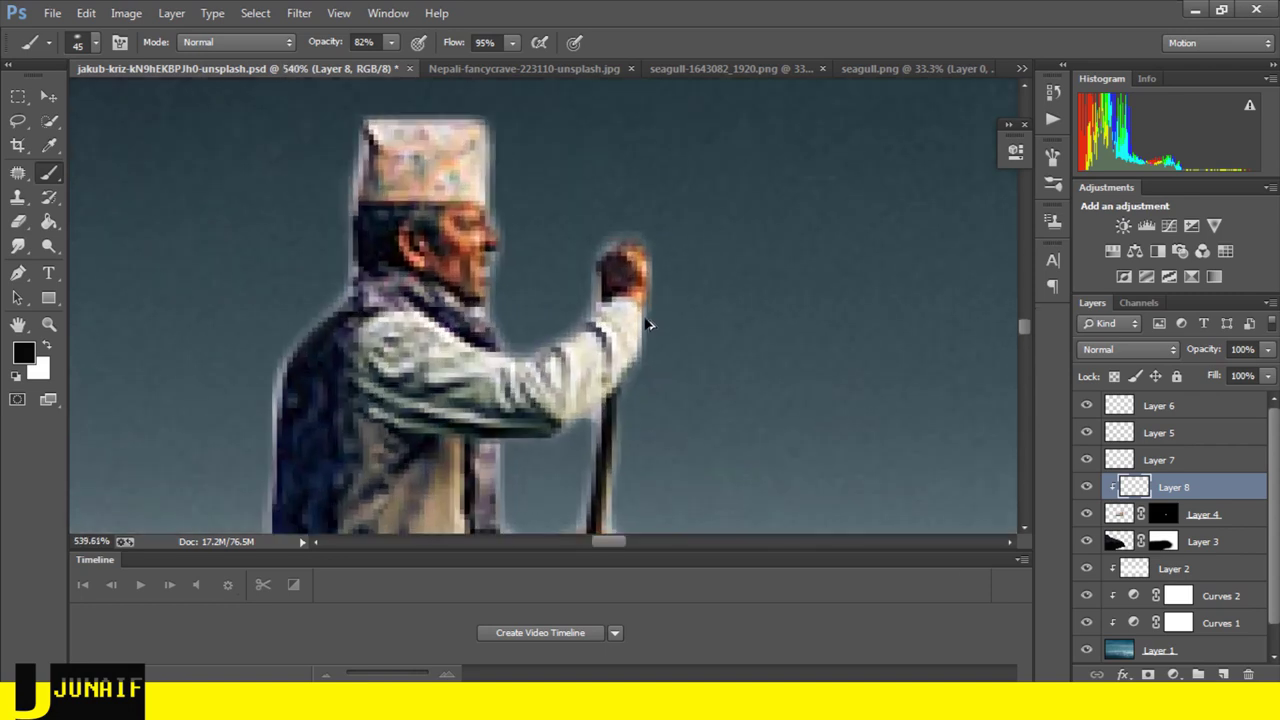
click(49, 172)
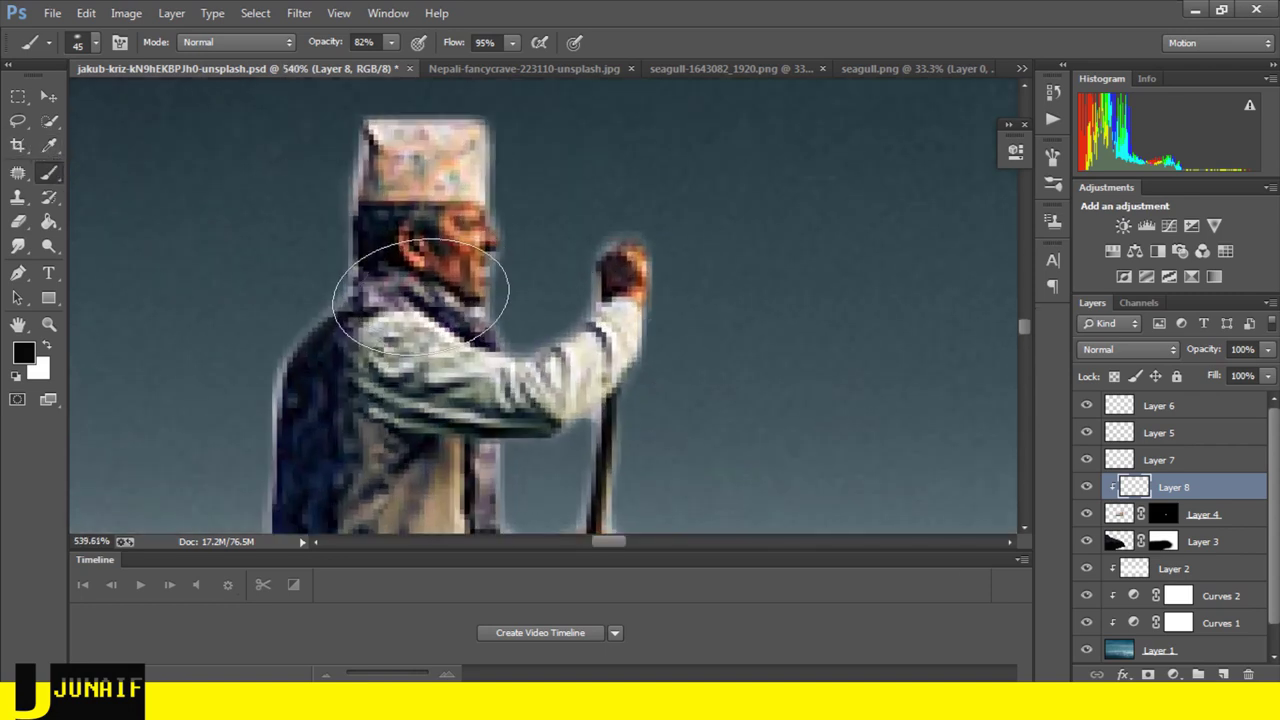
right_click(424, 293)
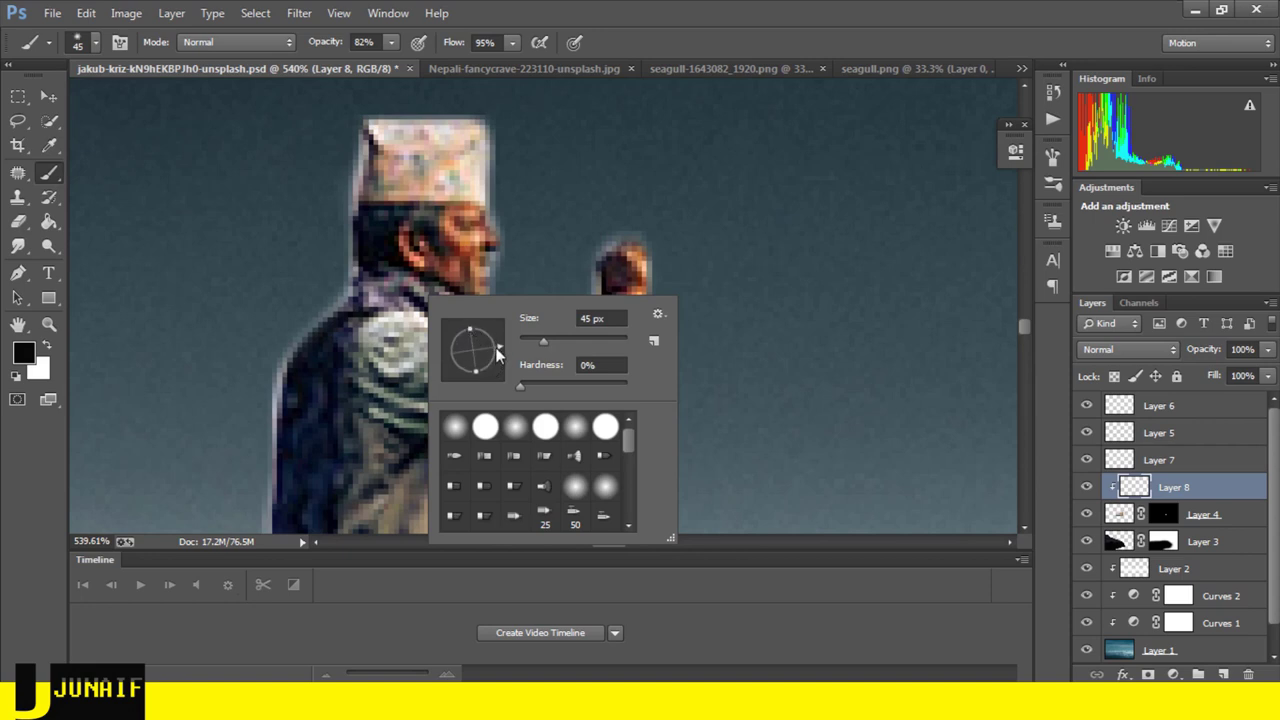
drag(490, 354, 491, 356)
drag(541, 341, 536, 341)
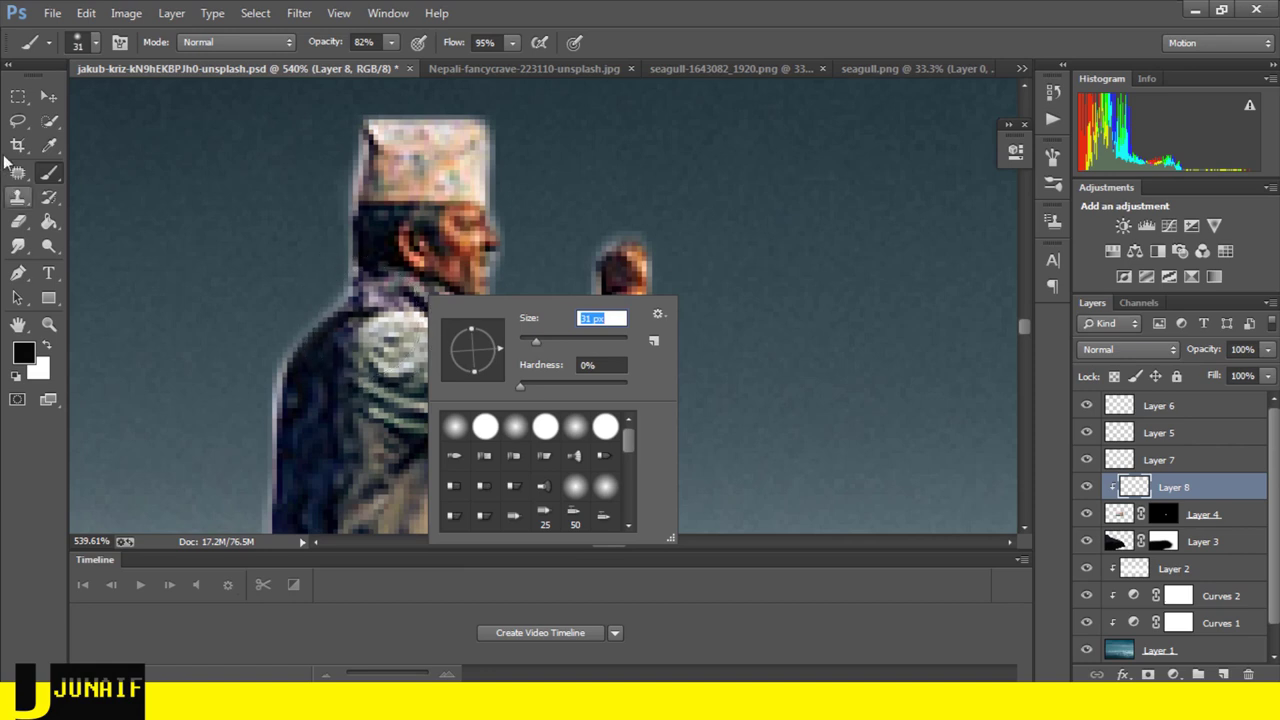
key(Return)
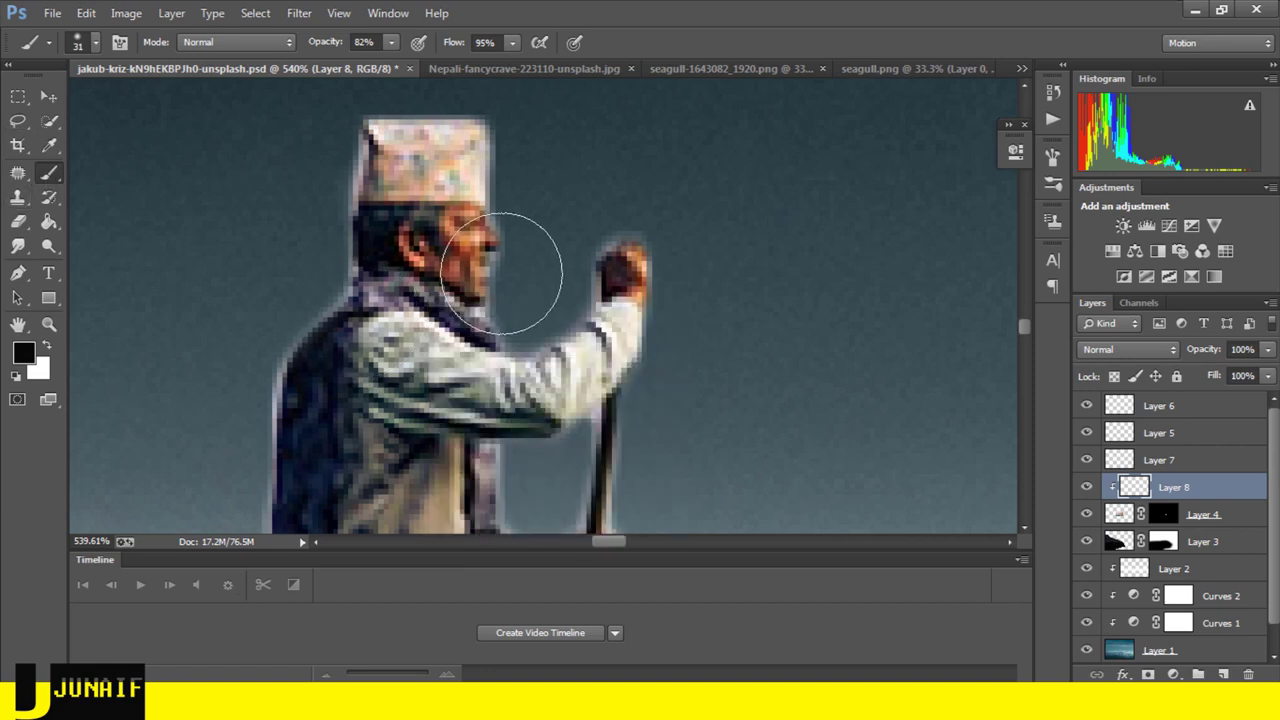
key(bracketleft)
key(bracketleft)
key(bracketleft)
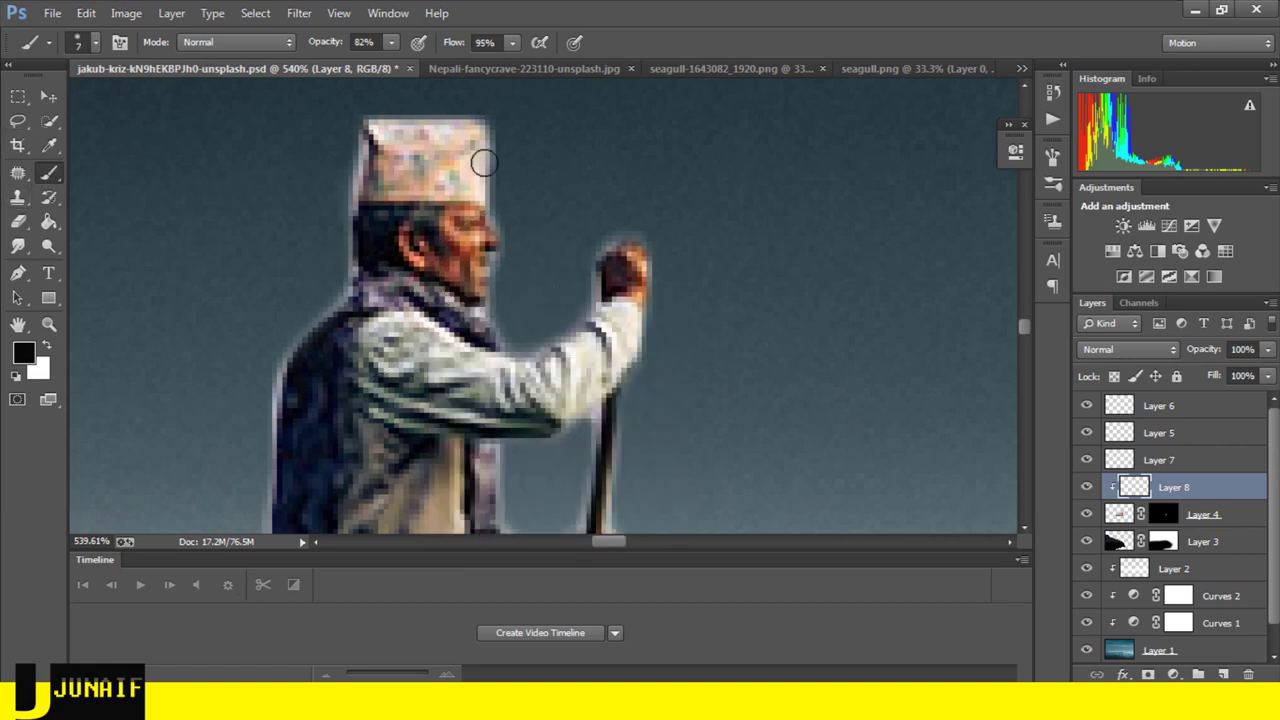
- Paint white highlights along the man's face edge, the top of his fist and his hat
drag(484, 182, 494, 287)
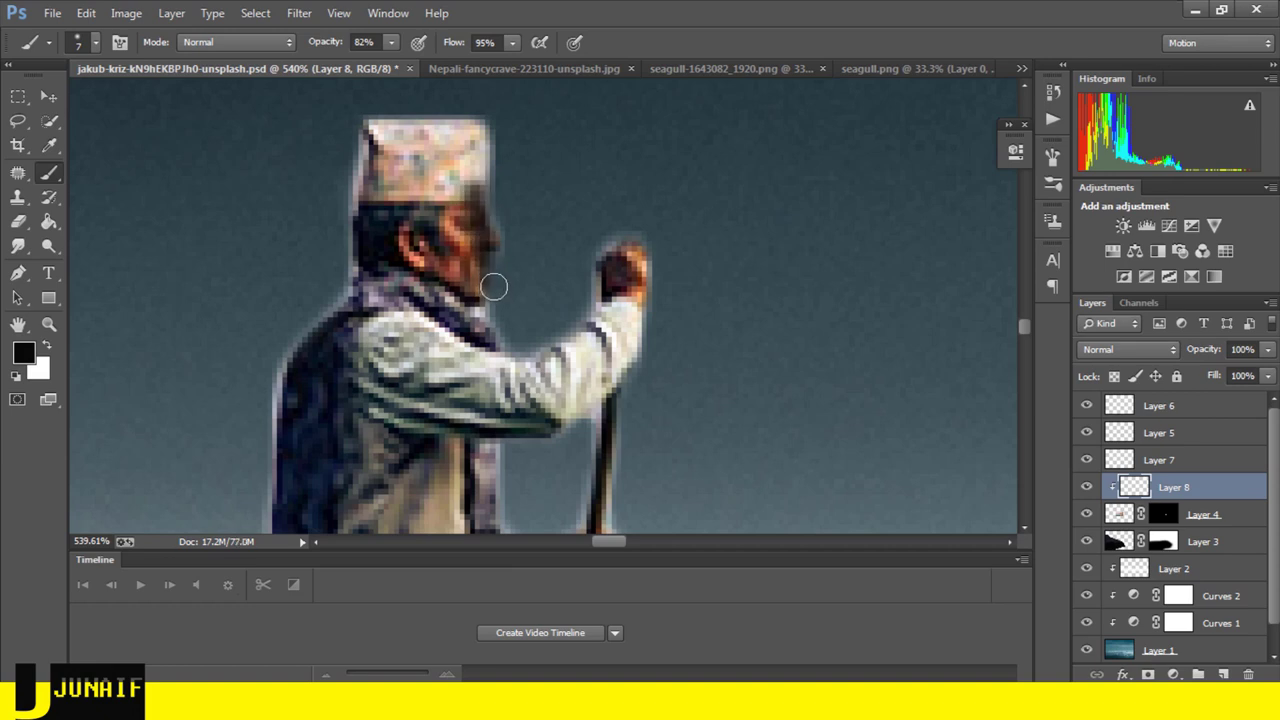
key(ctrl+z)
click(46, 345)
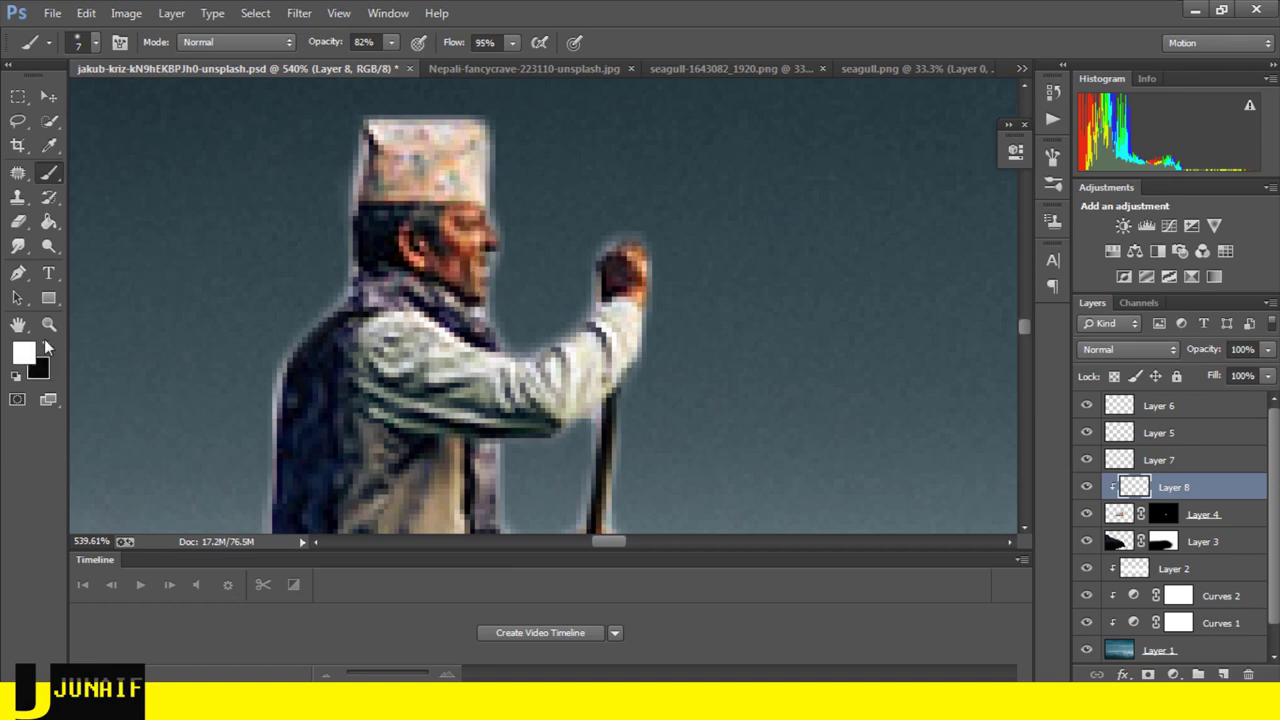
drag(481, 189, 494, 272)
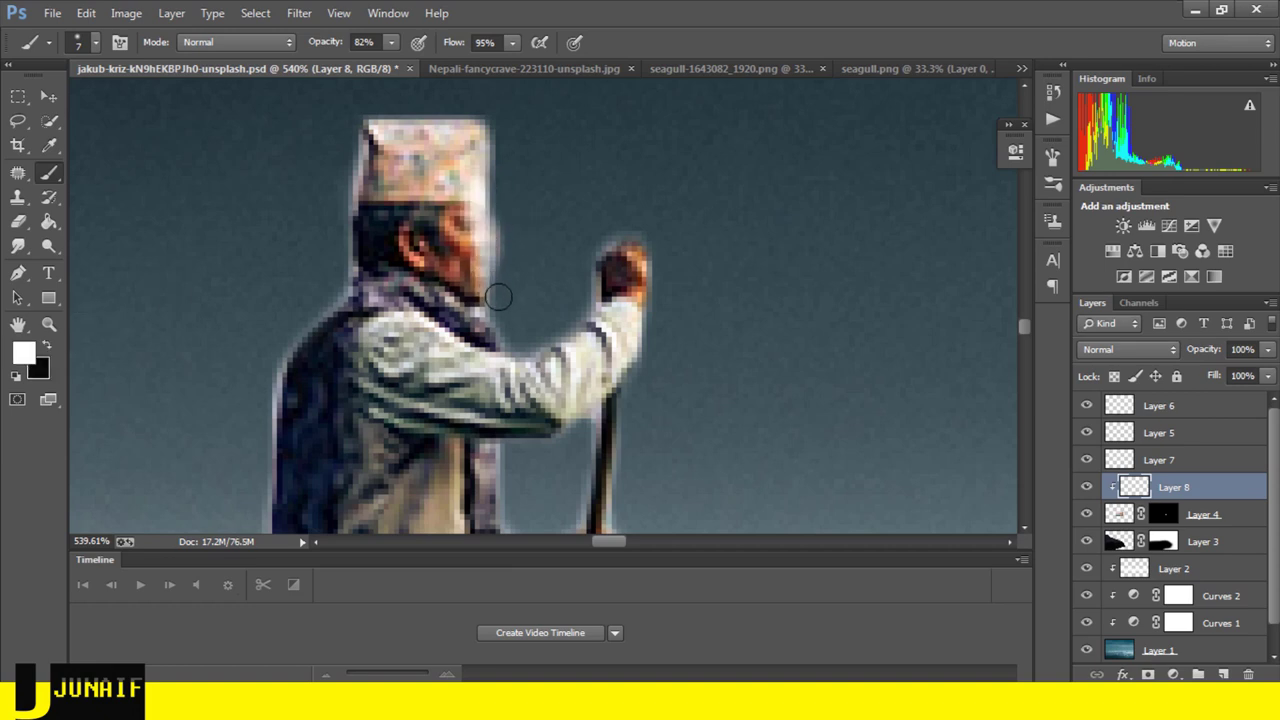
drag(595, 243, 643, 291)
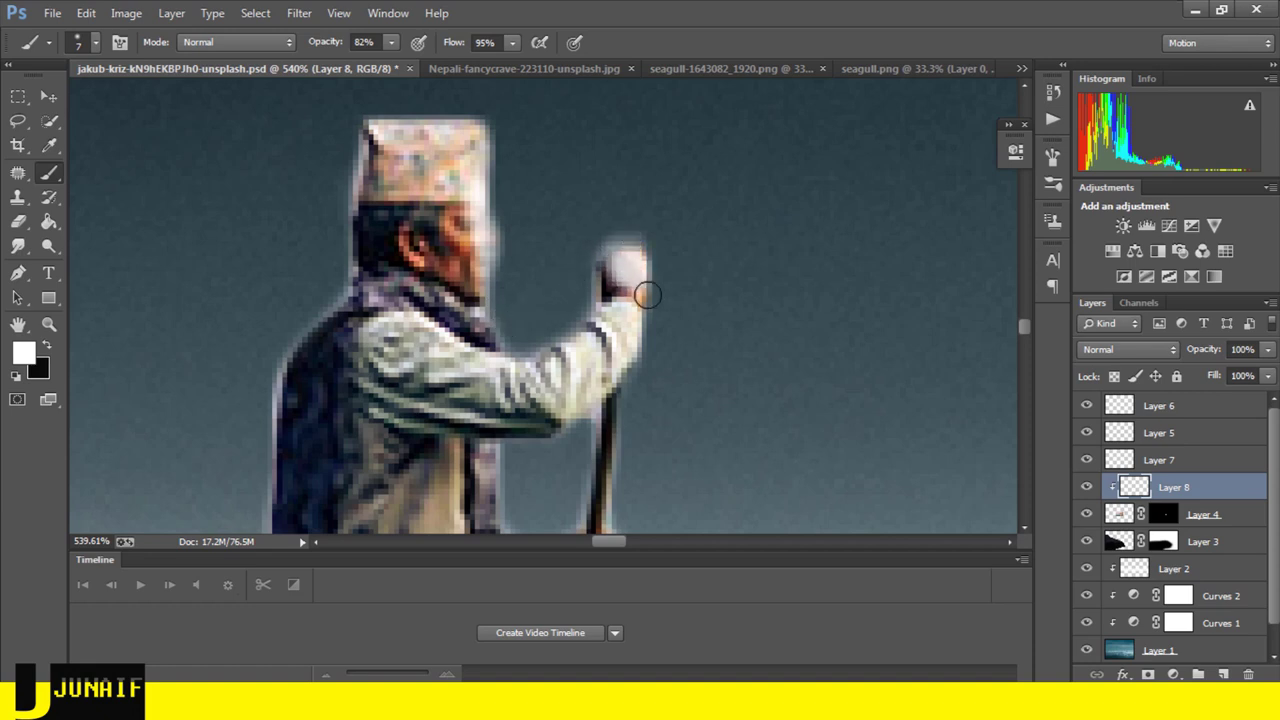
mouse_move(477, 176)
mouse_down()
mouse_move(480, 143)
mouse_move(414, 123)
mouse_move(499, 199)
mouse_up()
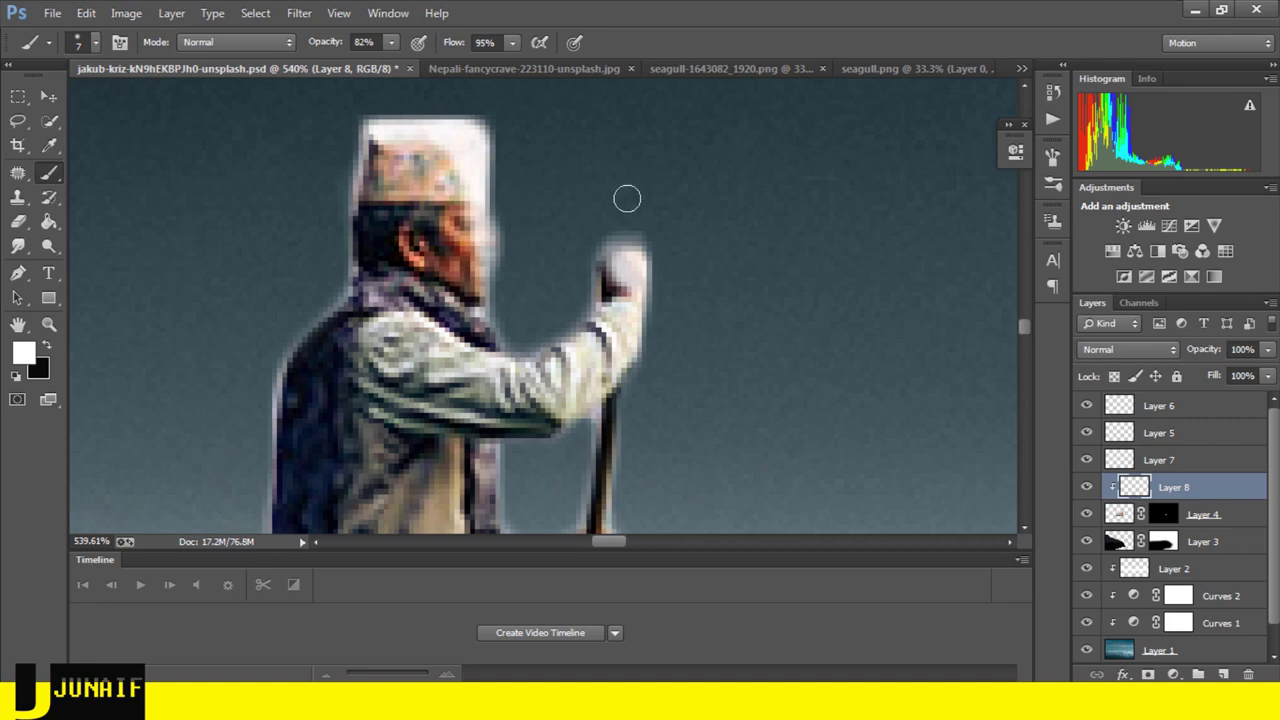
- Set Layer 8 to Soft Light blending at 90% opacity
click(1119, 346)
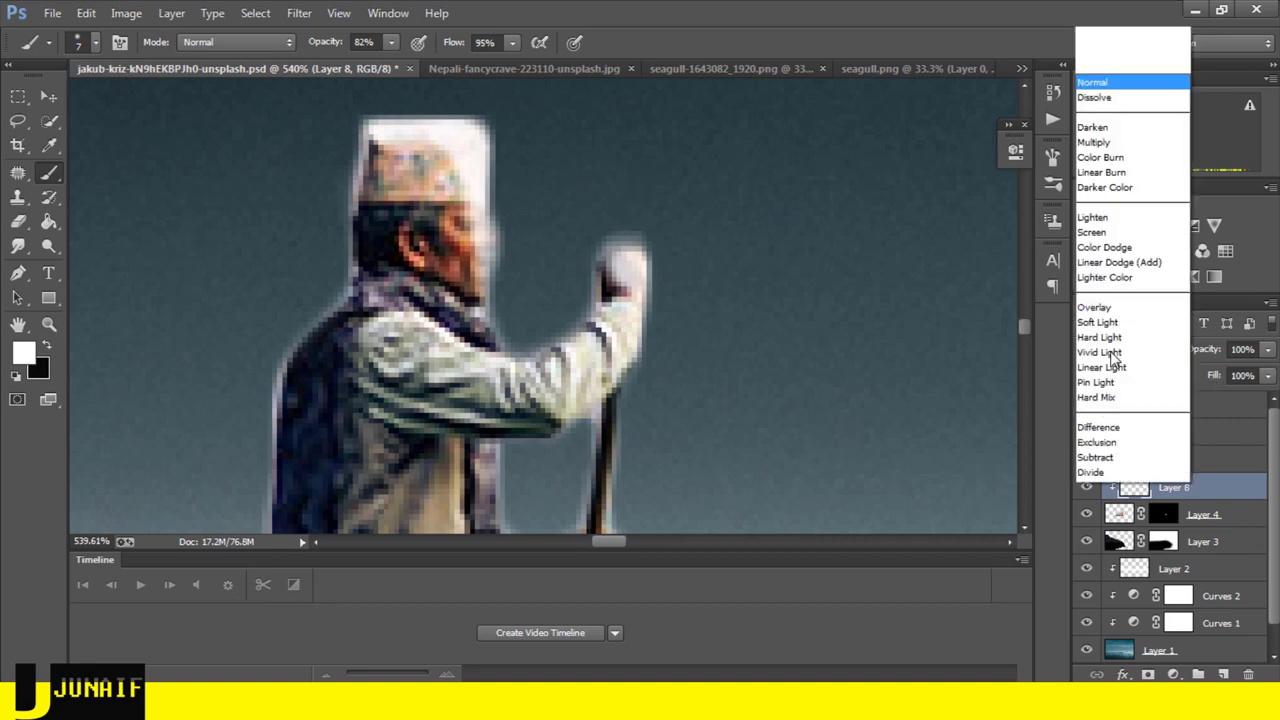
click(1119, 330)
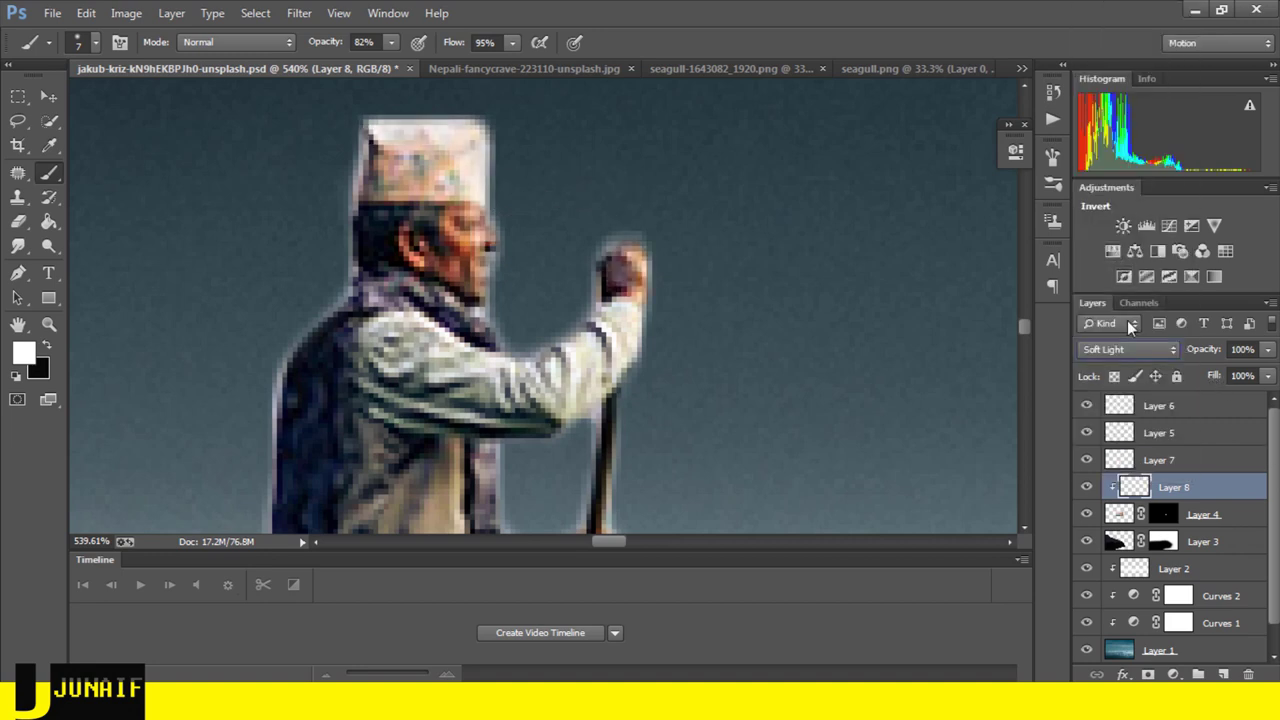
drag(1205, 347, 1196, 347)
click(1211, 376)
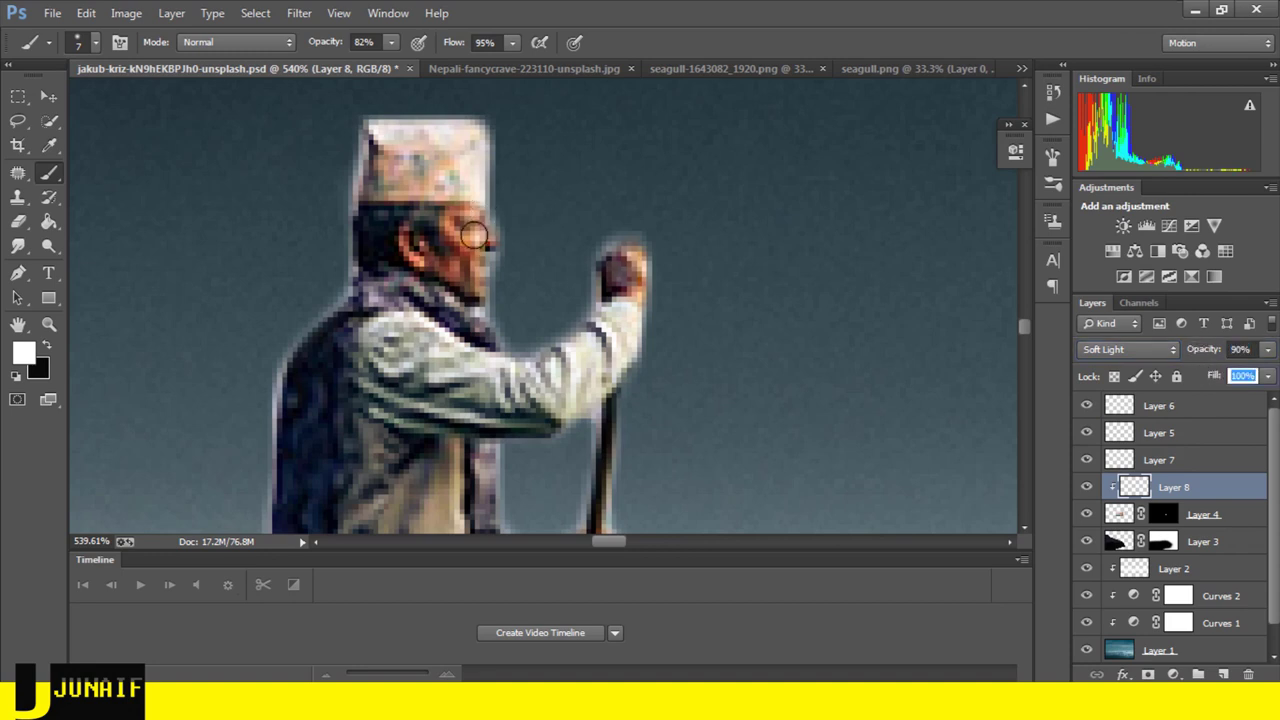
- Brush more white highlights on the man's face and down the knee's edge
drag(473, 233, 471, 194)
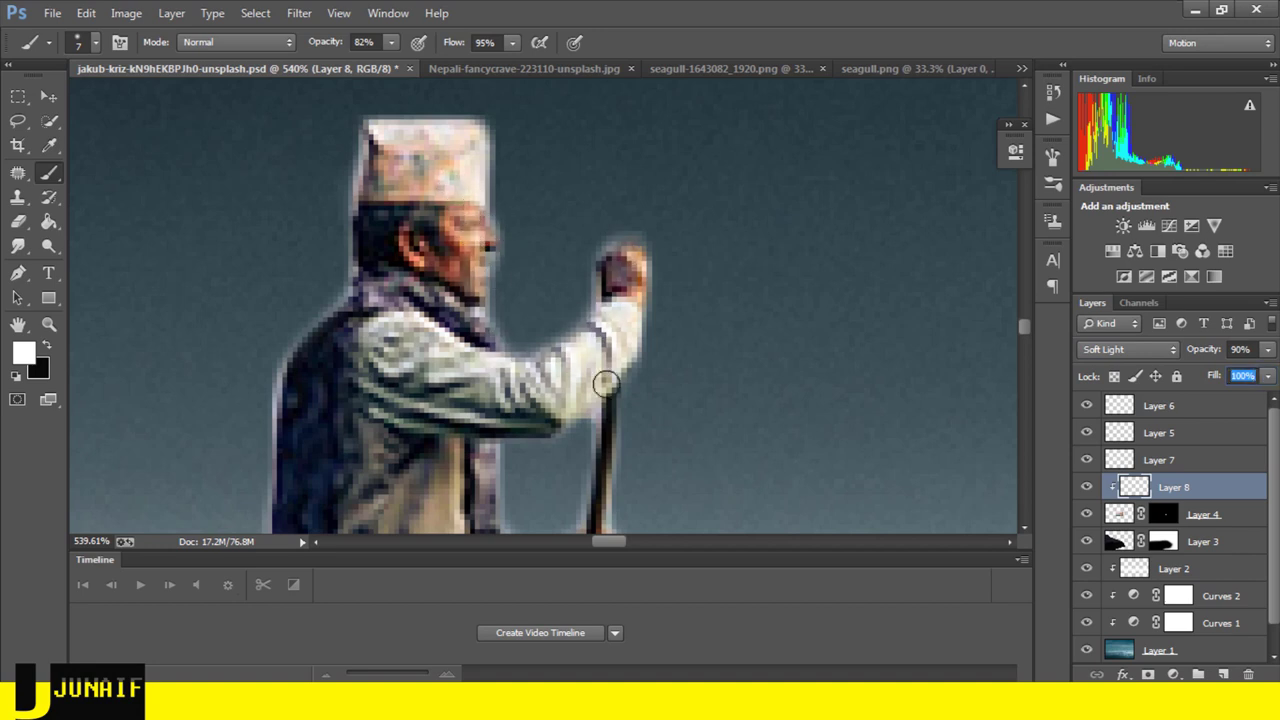
scroll(496, 530, down, 1)
scroll(529, 429, down, 4)
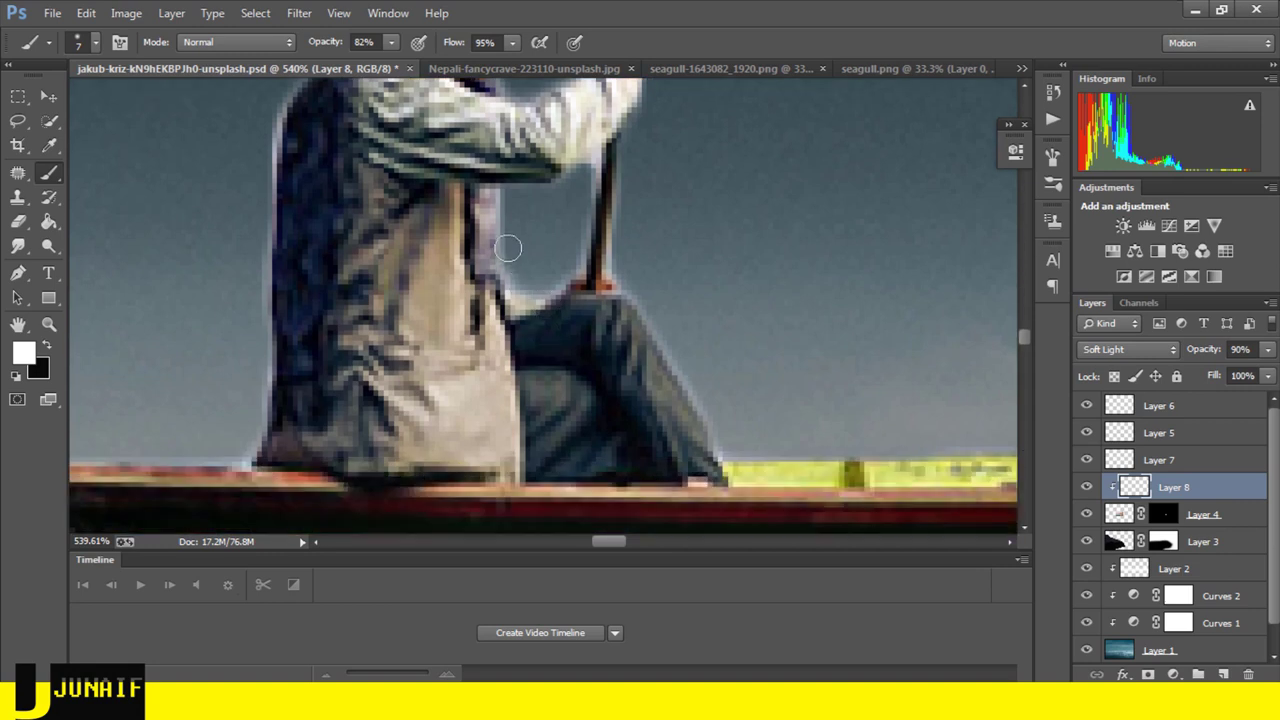
drag(619, 284, 738, 450)
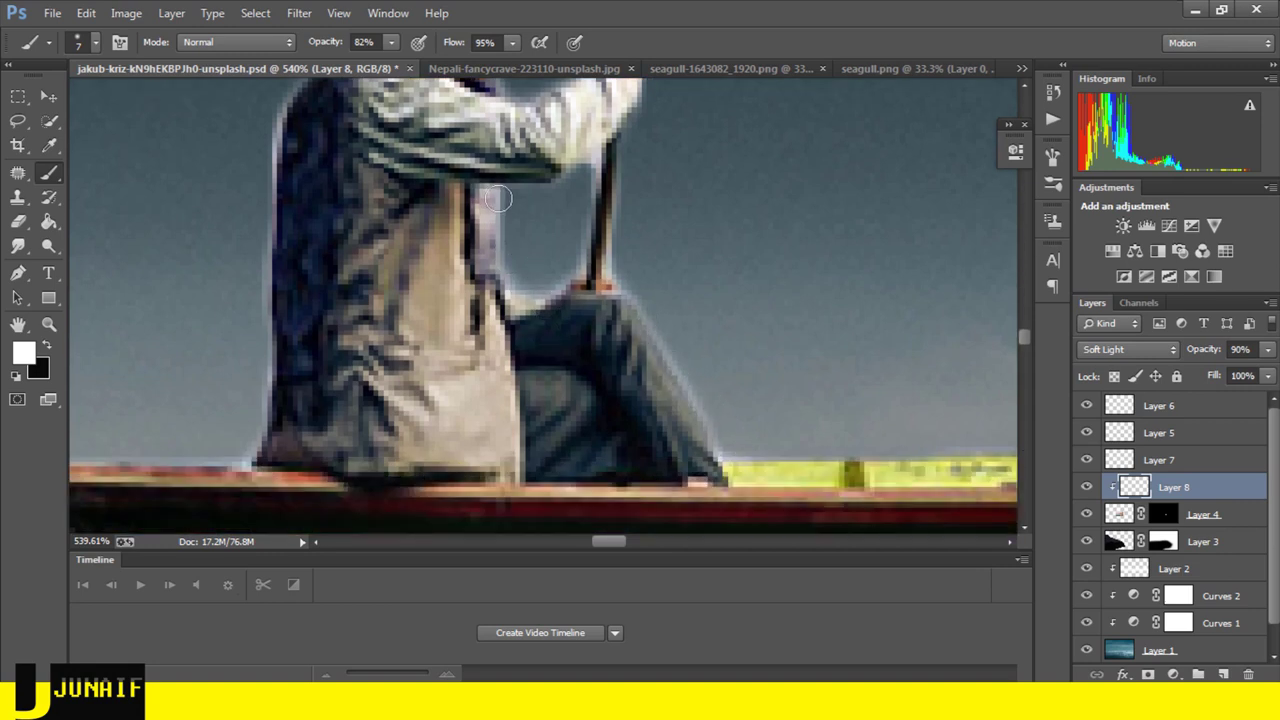
scroll(504, 216, up, 2)
drag(504, 216, 497, 228)
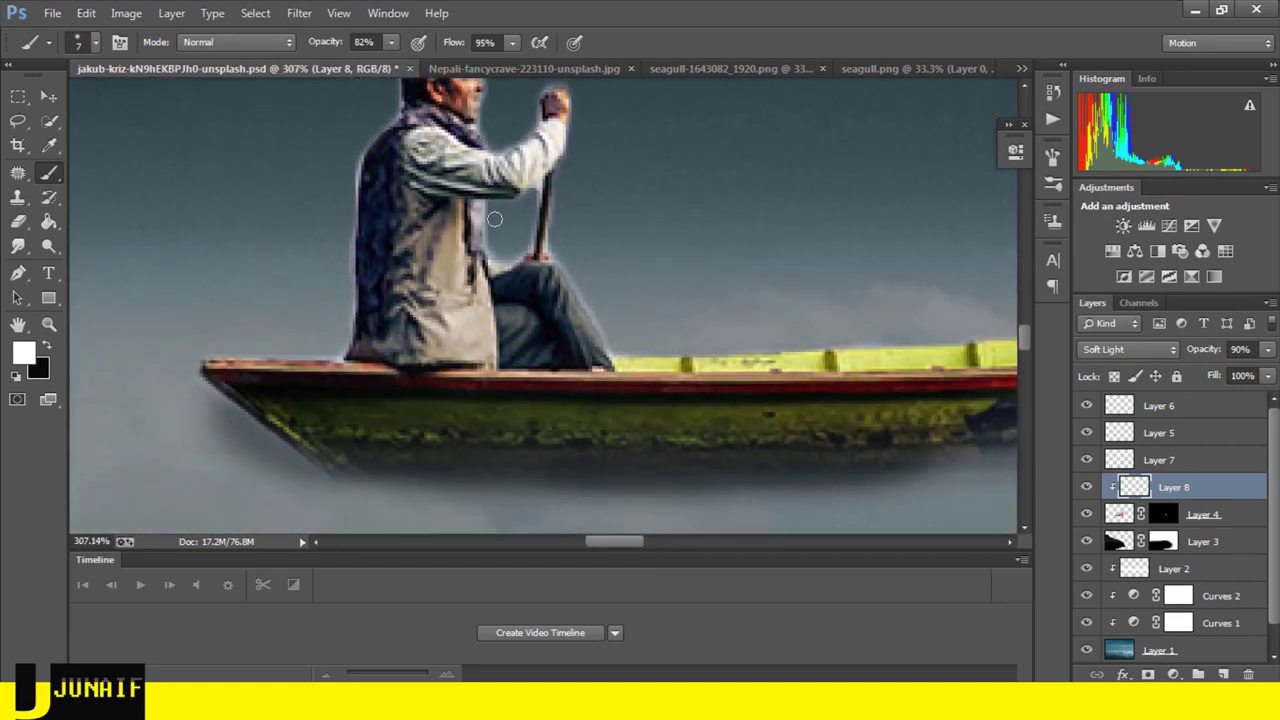
scroll(497, 228, up, 2)
scroll(490, 289, up, 1)
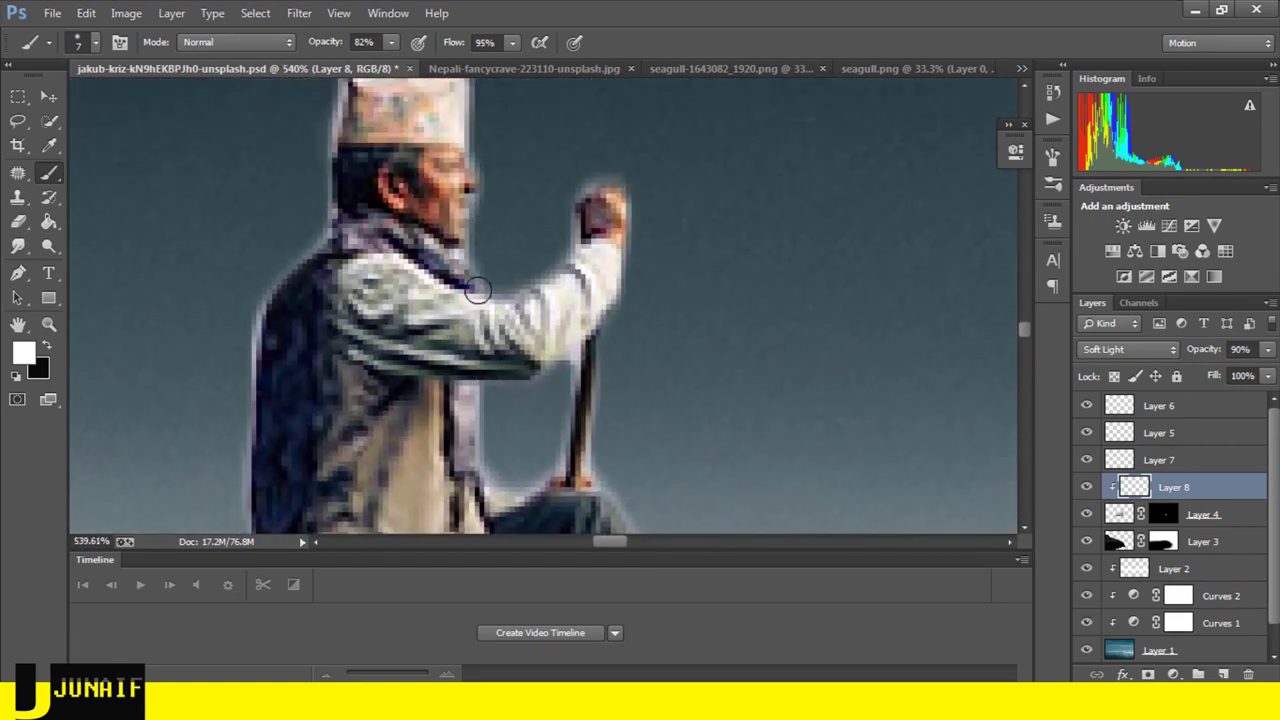
scroll(505, 277, down, 2)
scroll(505, 275, down, 2)
- Zoom out to the full composite and select Layer 6 with the Move tool
scroll(505, 270, down, 2)
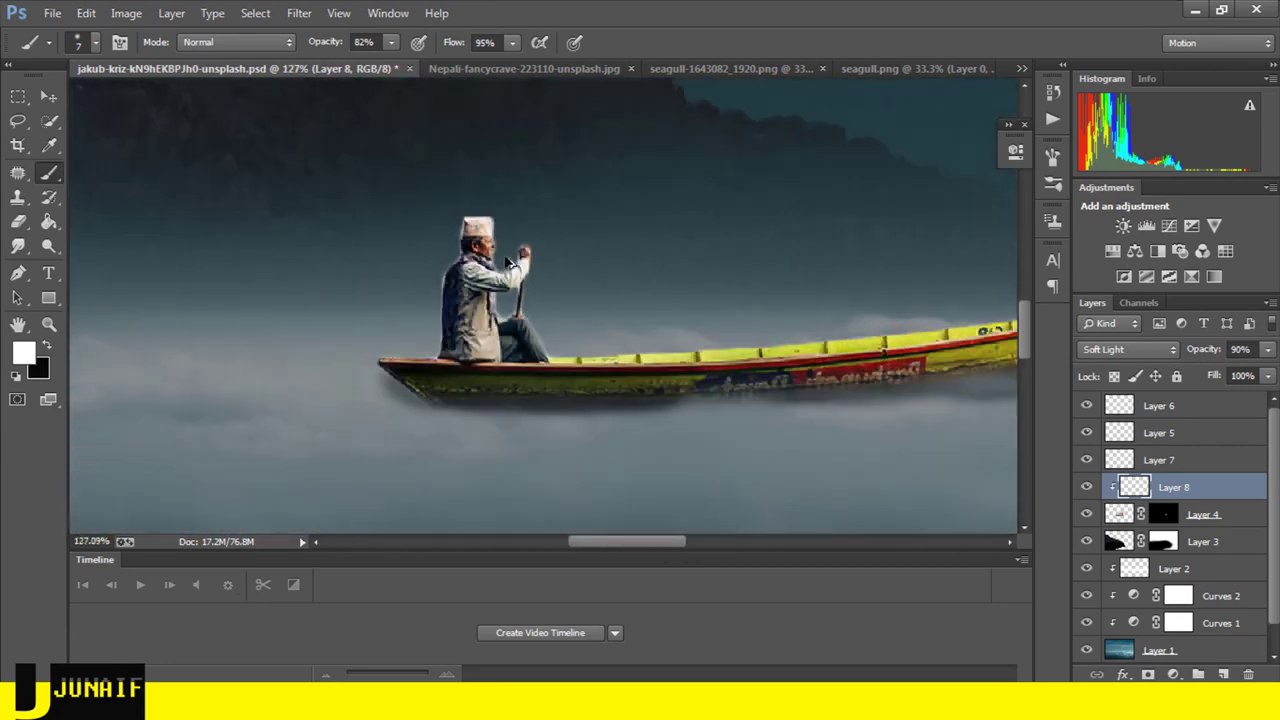
scroll(505, 266, down, 1)
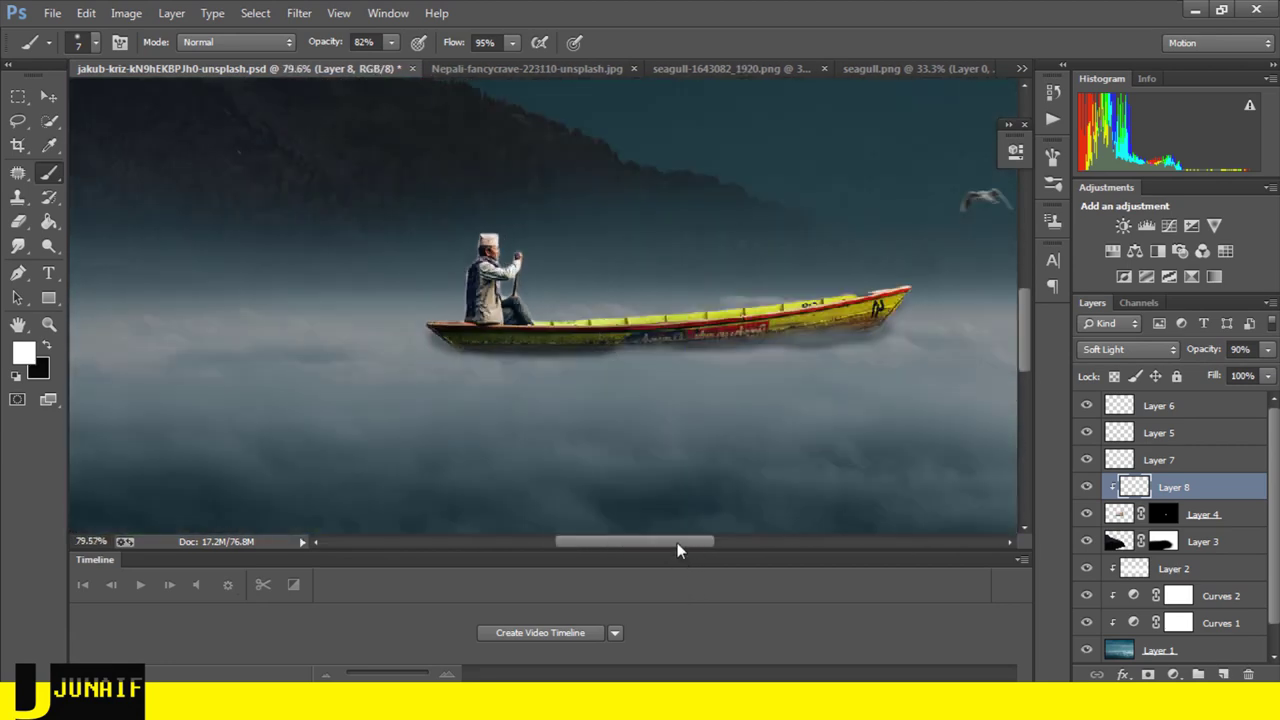
drag(677, 542, 694, 543)
scroll(385, 330, down, 1)
scroll(385, 330, down, 1)
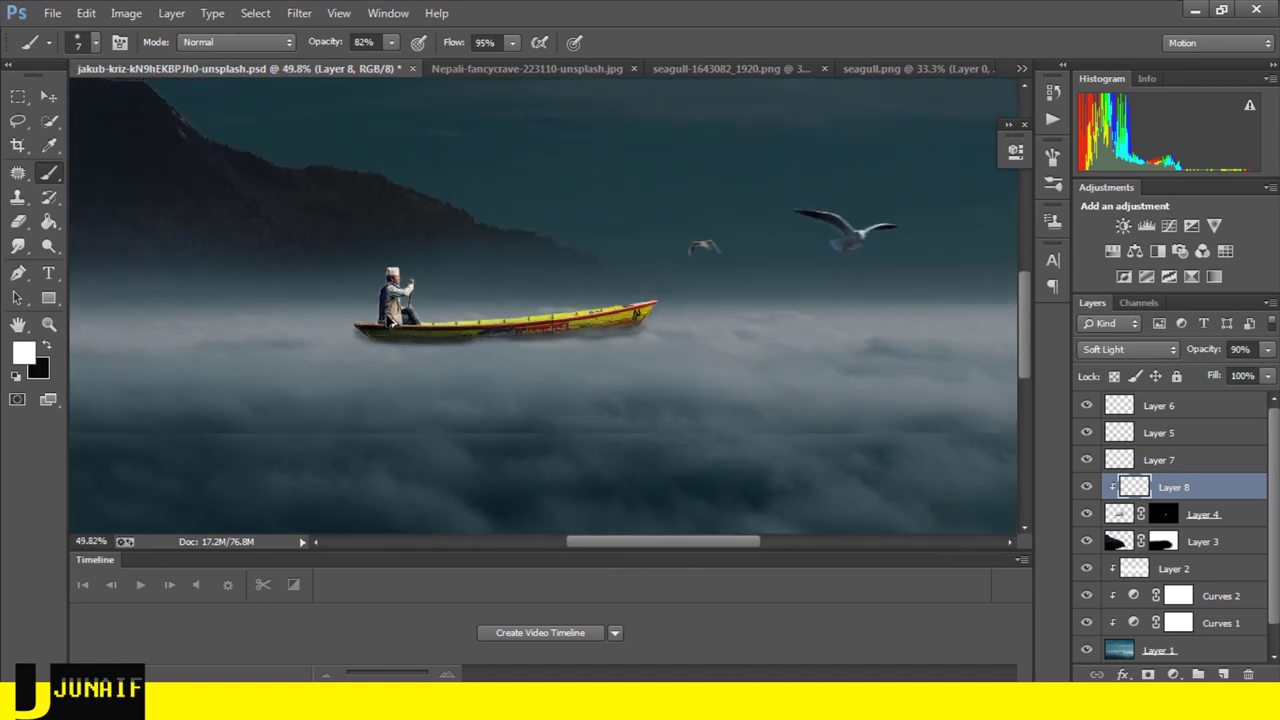
scroll(390, 320, down, 1)
scroll(404, 310, down, 2)
scroll(405, 307, down, 1)
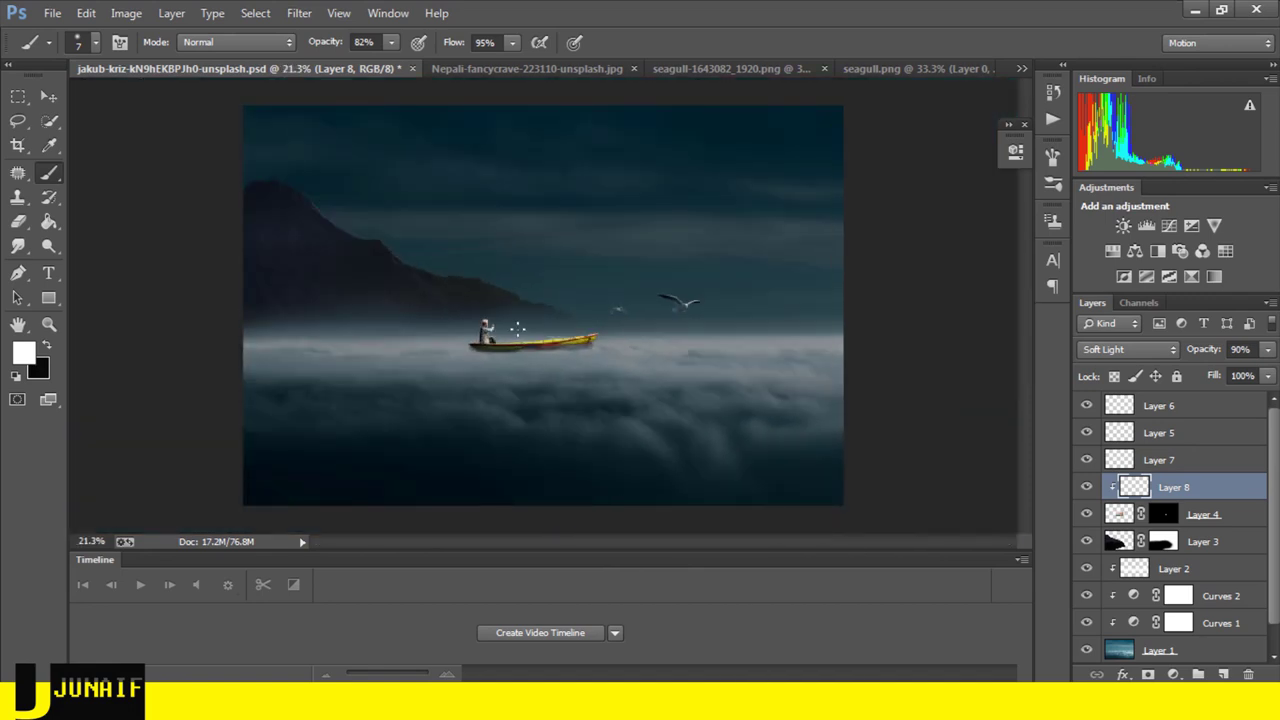
scroll(517, 328, up, 2)
scroll(492, 333, down, 1)
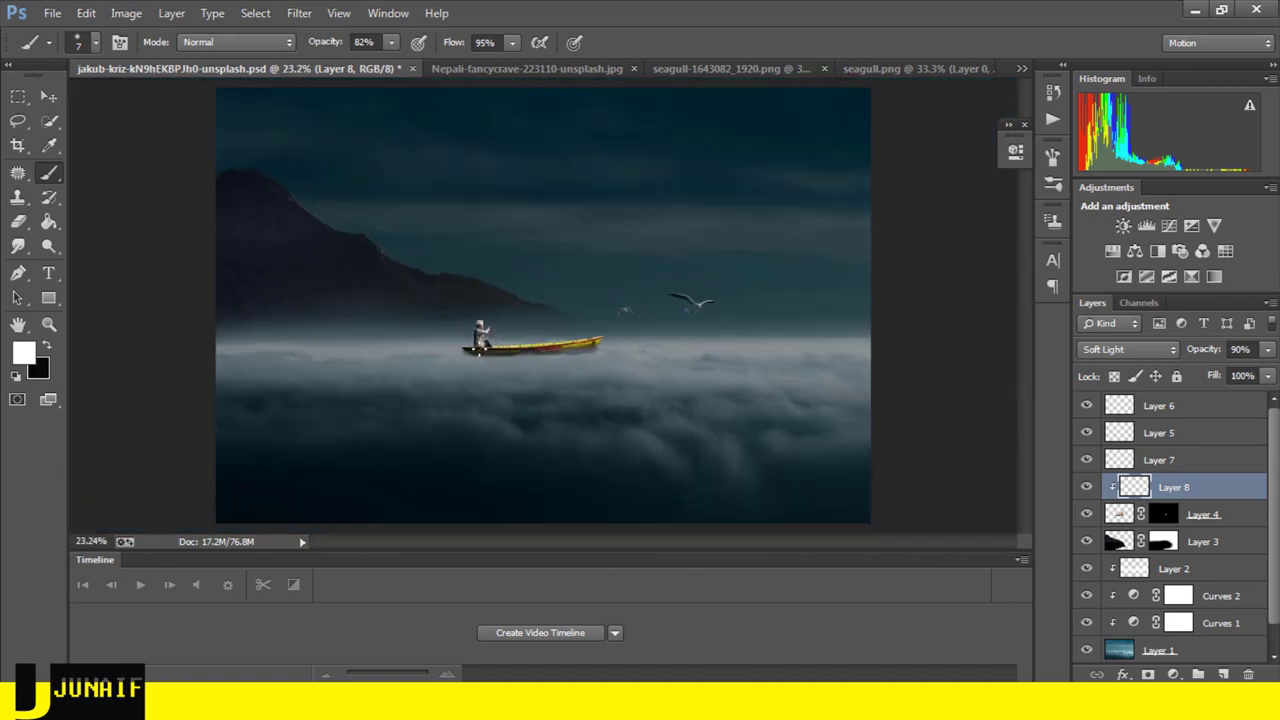
click(45, 97)
scroll(462, 330, up, 2)
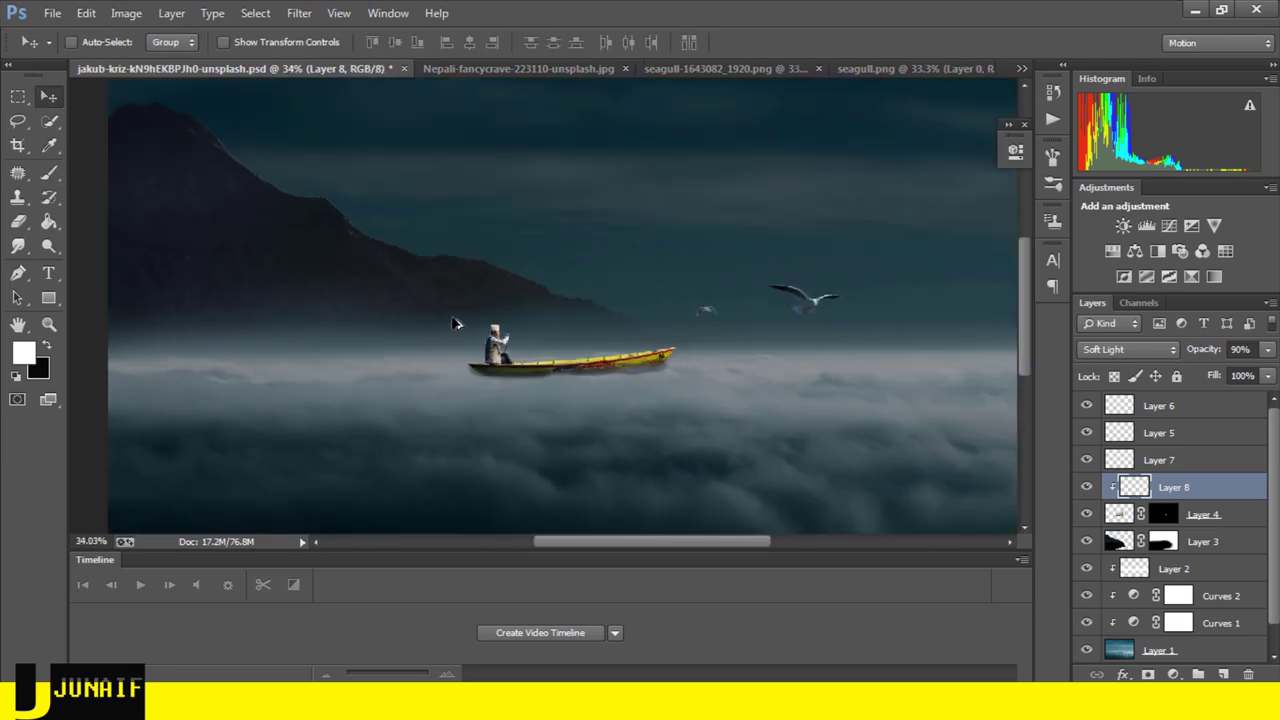
mouse_move(673, 548)
mouse_down()
mouse_move(702, 546)
mouse_move(663, 547)
mouse_up()
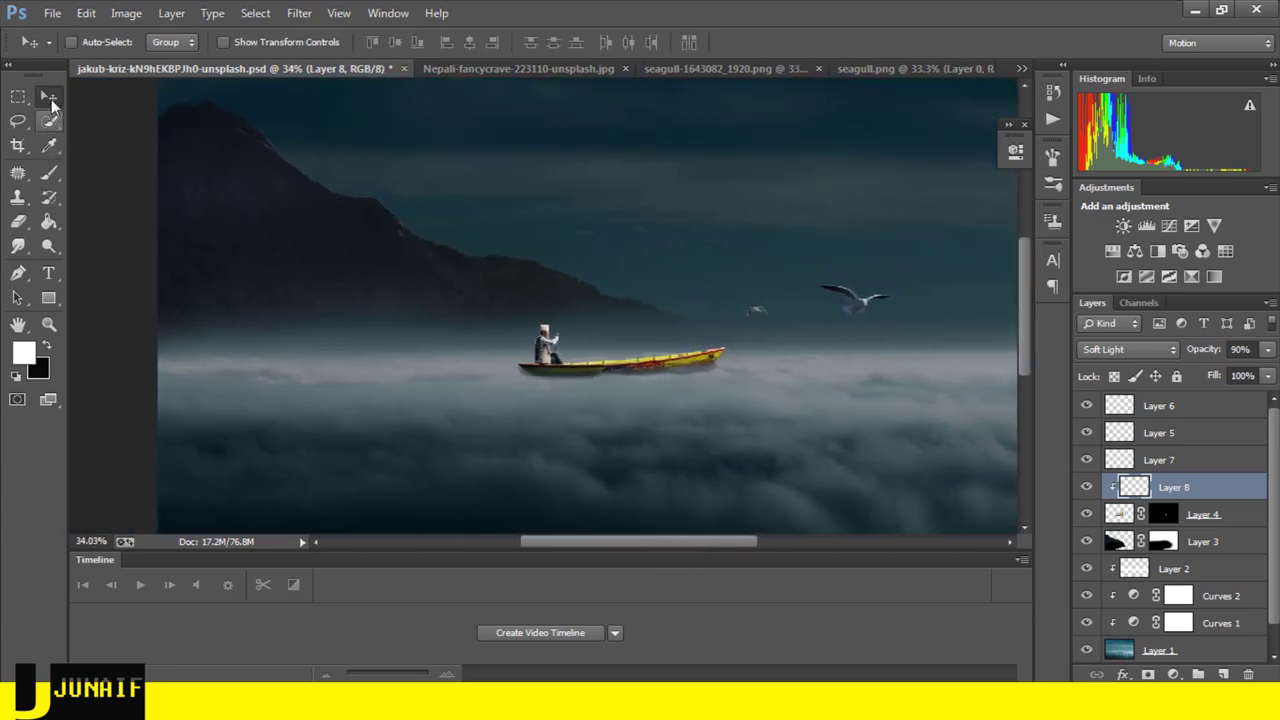
click(1186, 410)
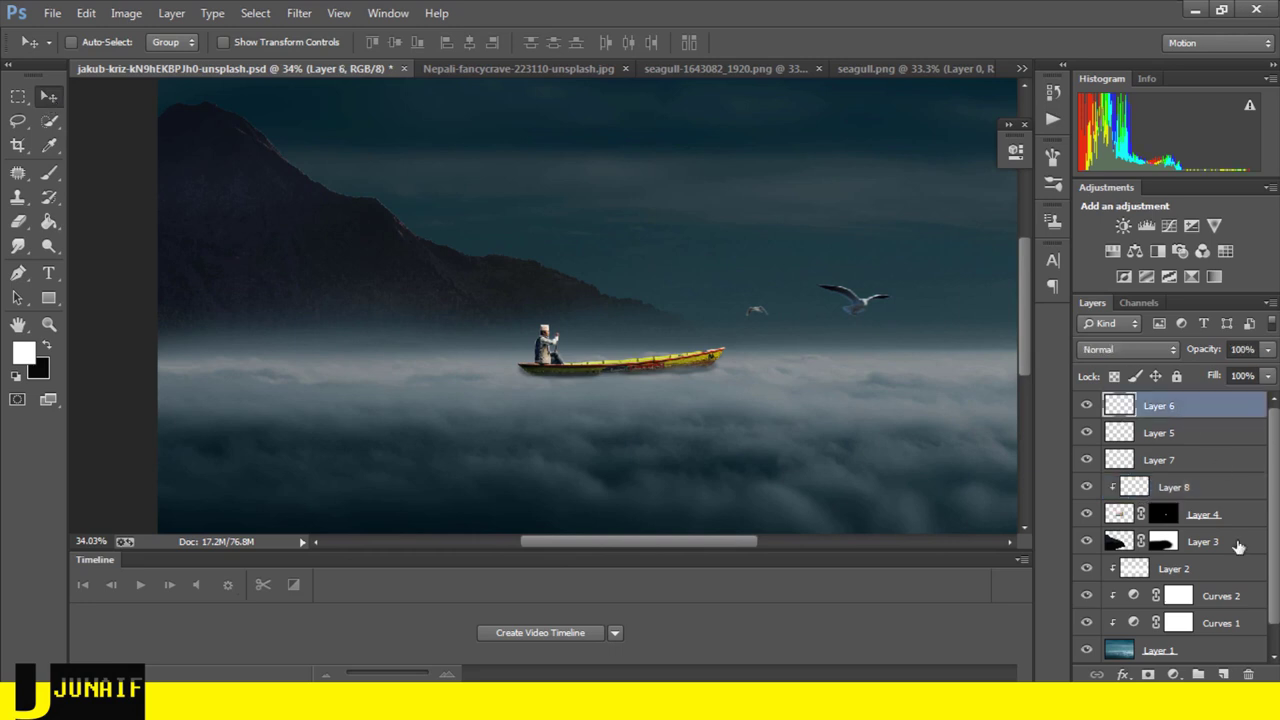
- Add Layer 9 and set a soft round 800 px brush at 0% hardness, flattened into an ellipse
click(1224, 676)
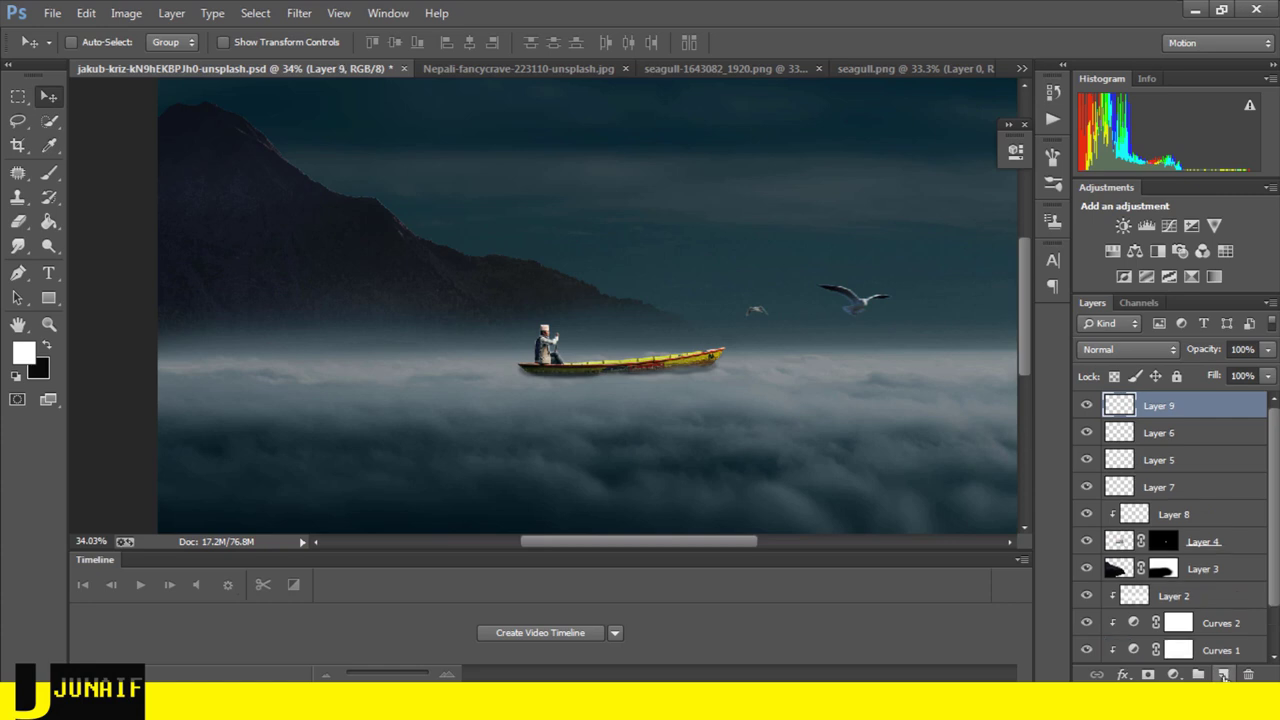
click(45, 178)
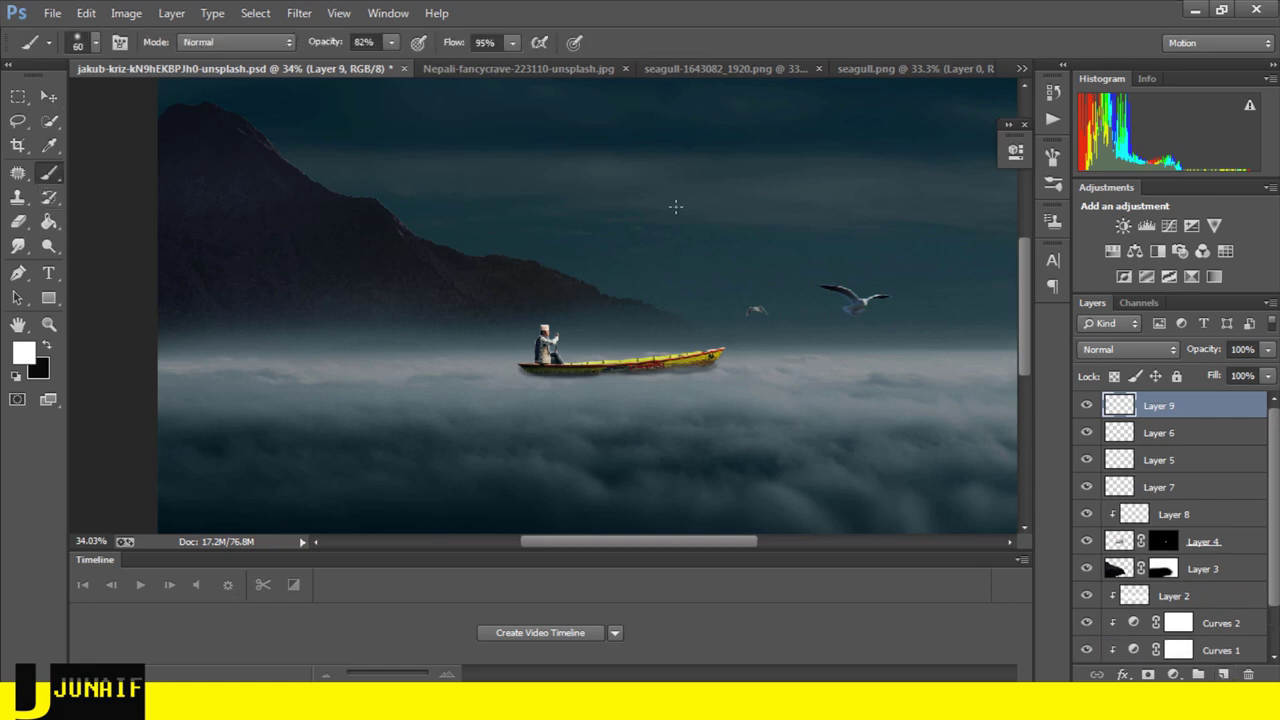
scroll(675, 206, down, 3)
scroll(675, 206, down, 3)
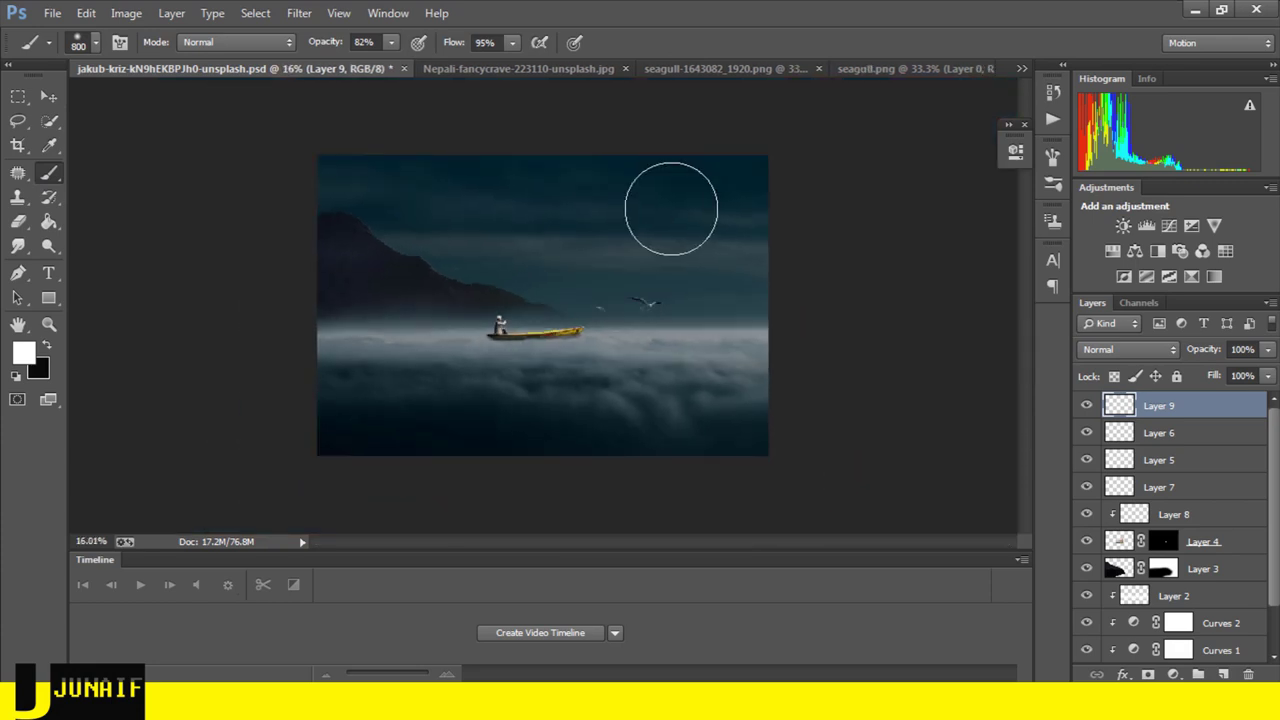
right_click(518, 204)
double_click(548, 331)
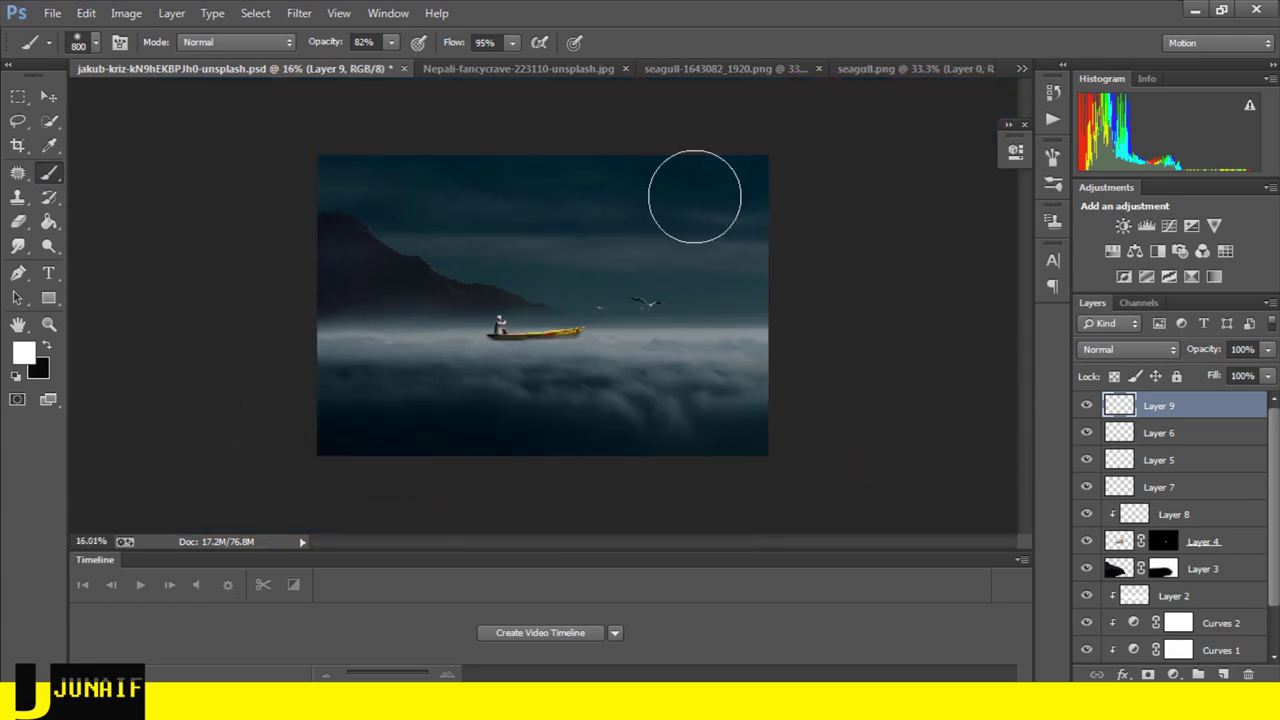
right_click(612, 203)
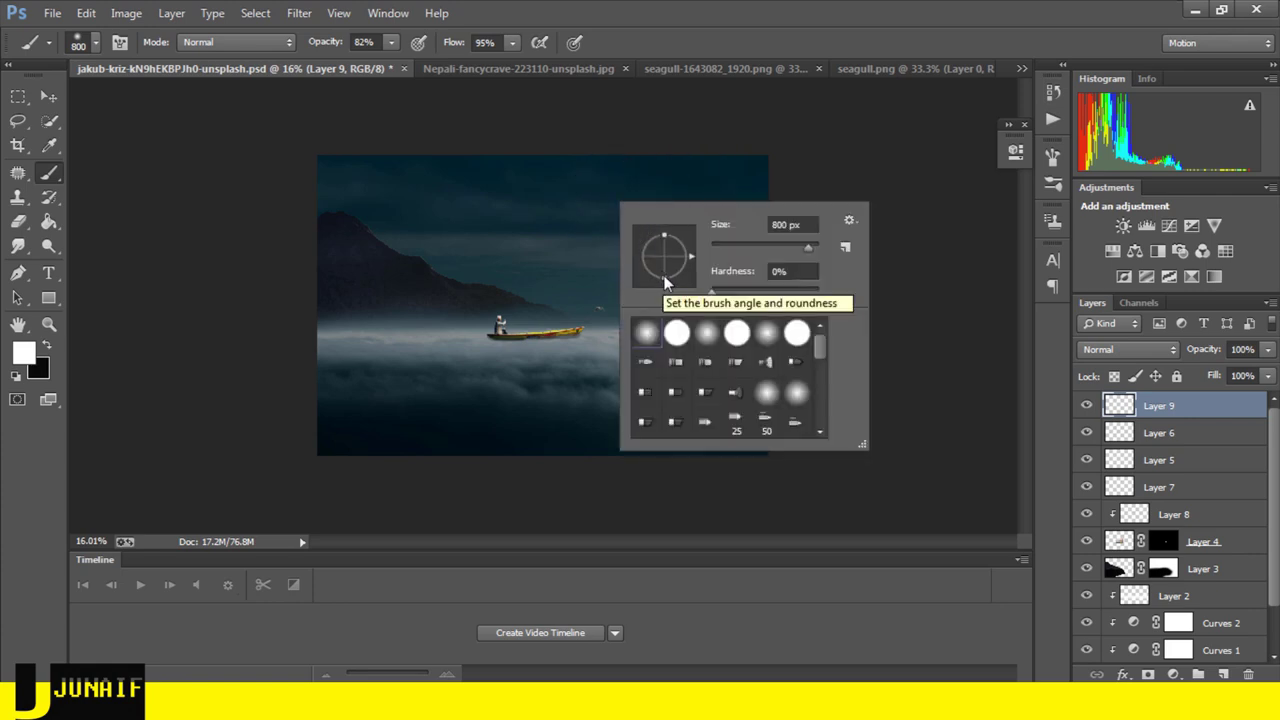
drag(662, 276, 640, 279)
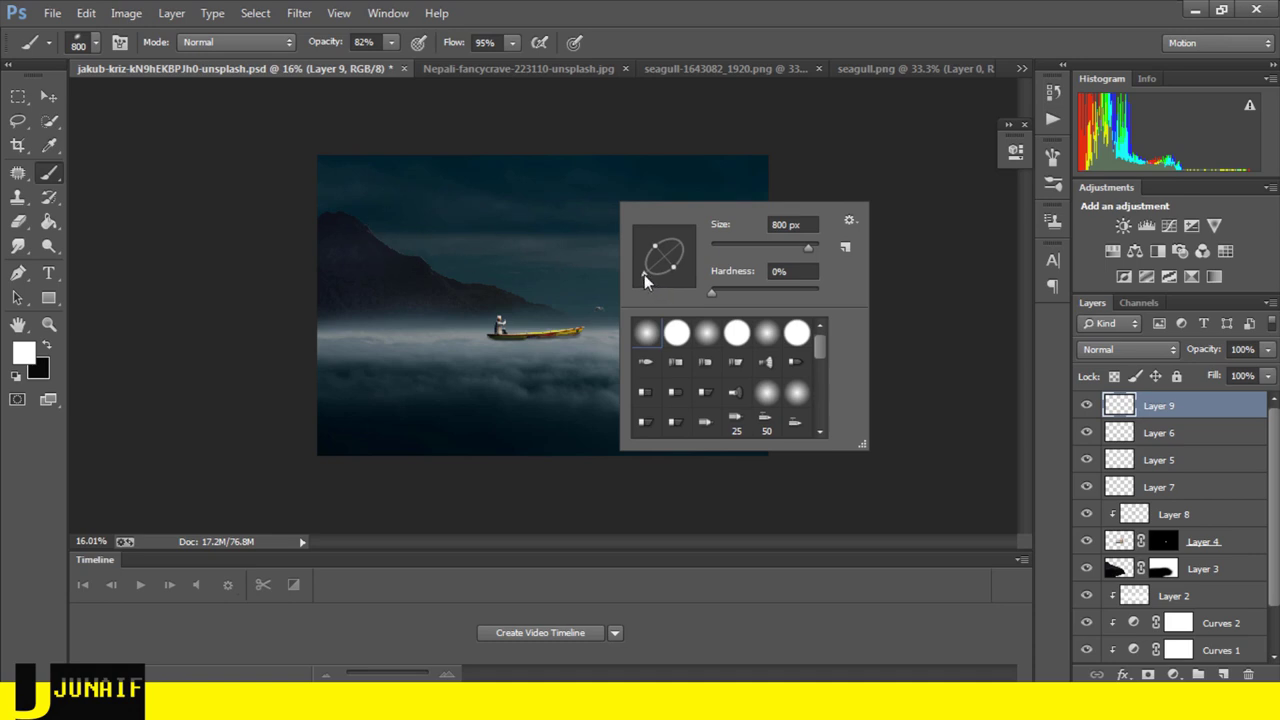
- Reshape the soft brush tip into a tilted ellipse and enlarge it to 1000 px
drag(644, 274, 676, 270)
key(v)
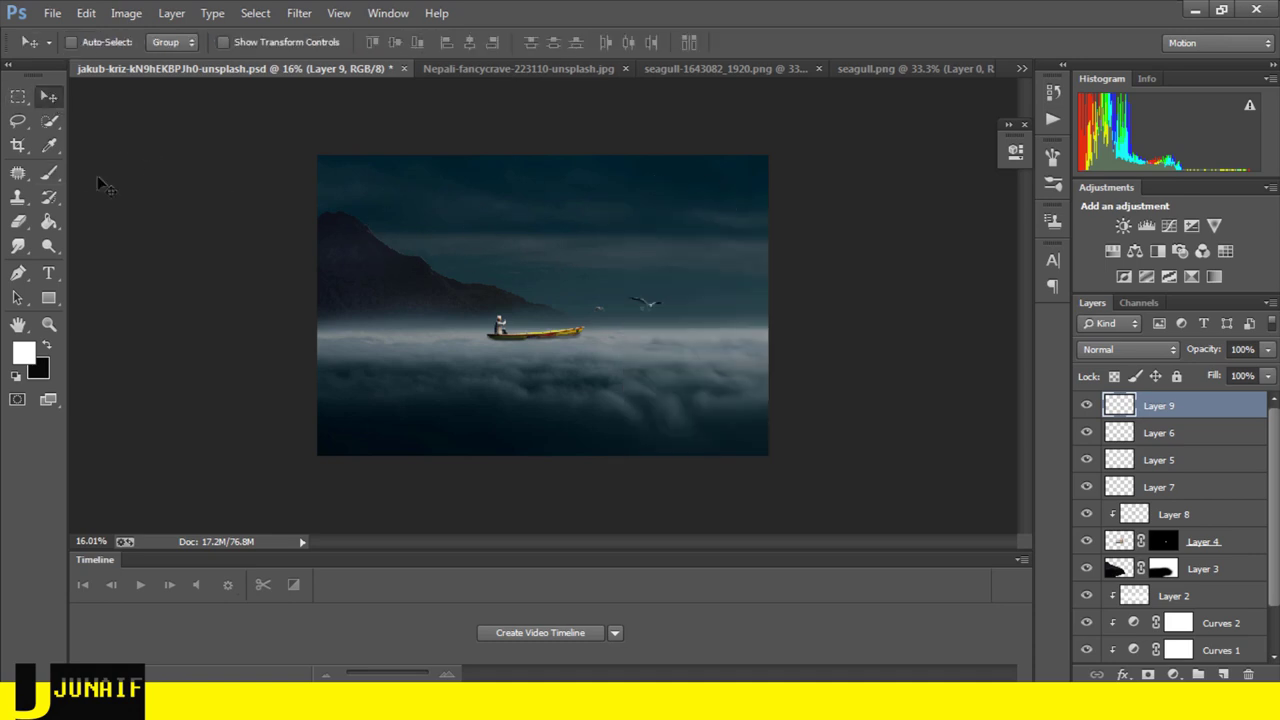
click(52, 172)
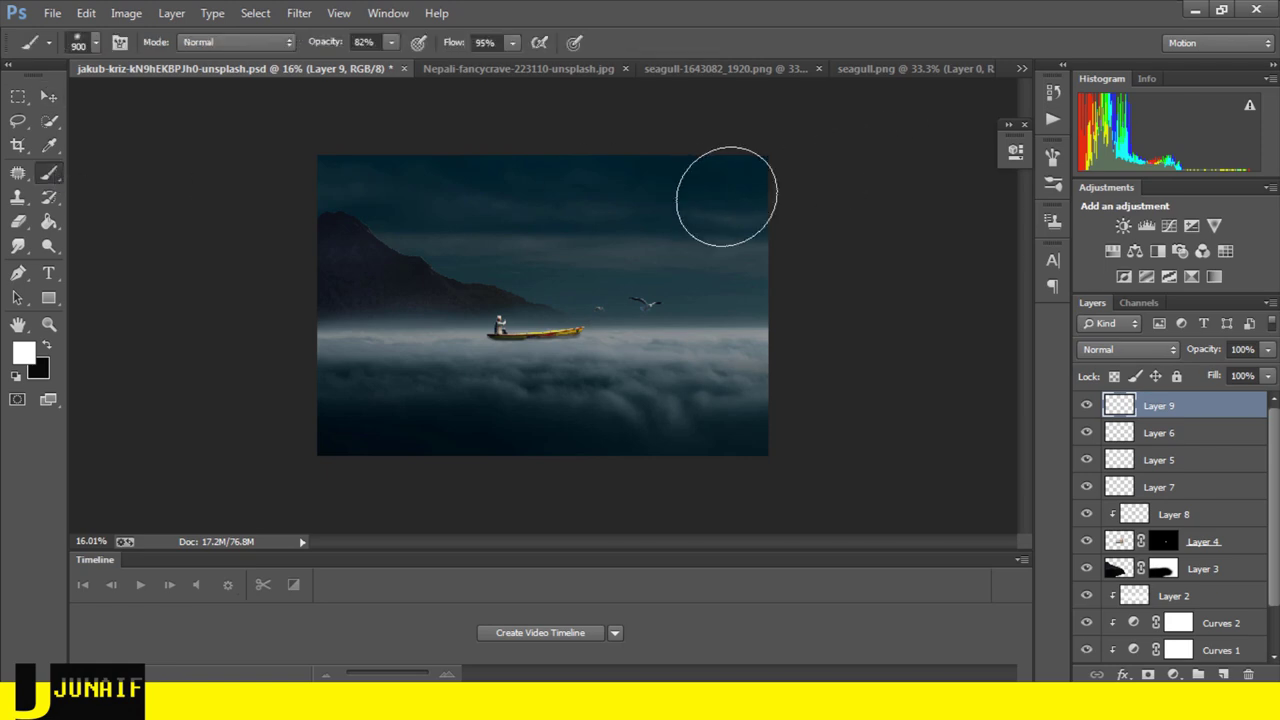
key(bracketright)
- Paint a soft white diagonal beam on Layer 9 from the upper-right sky to the boat
drag(740, 185, 560, 281)
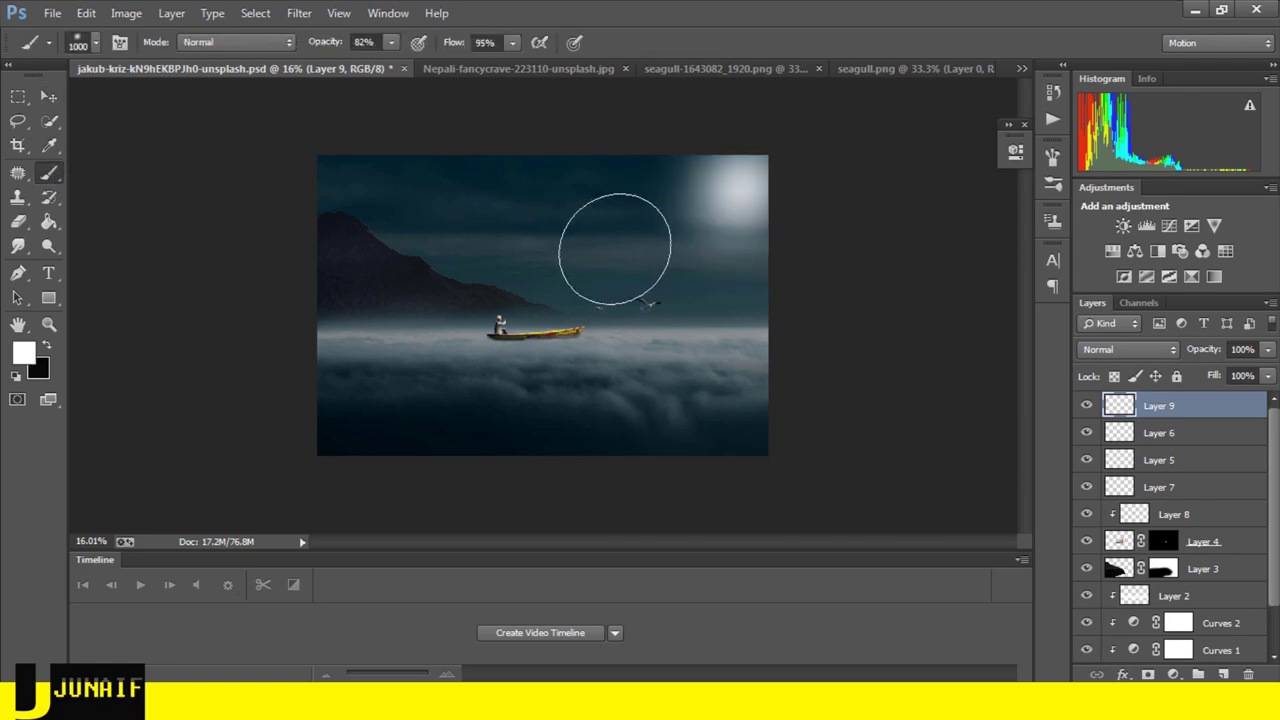
click(560, 281)
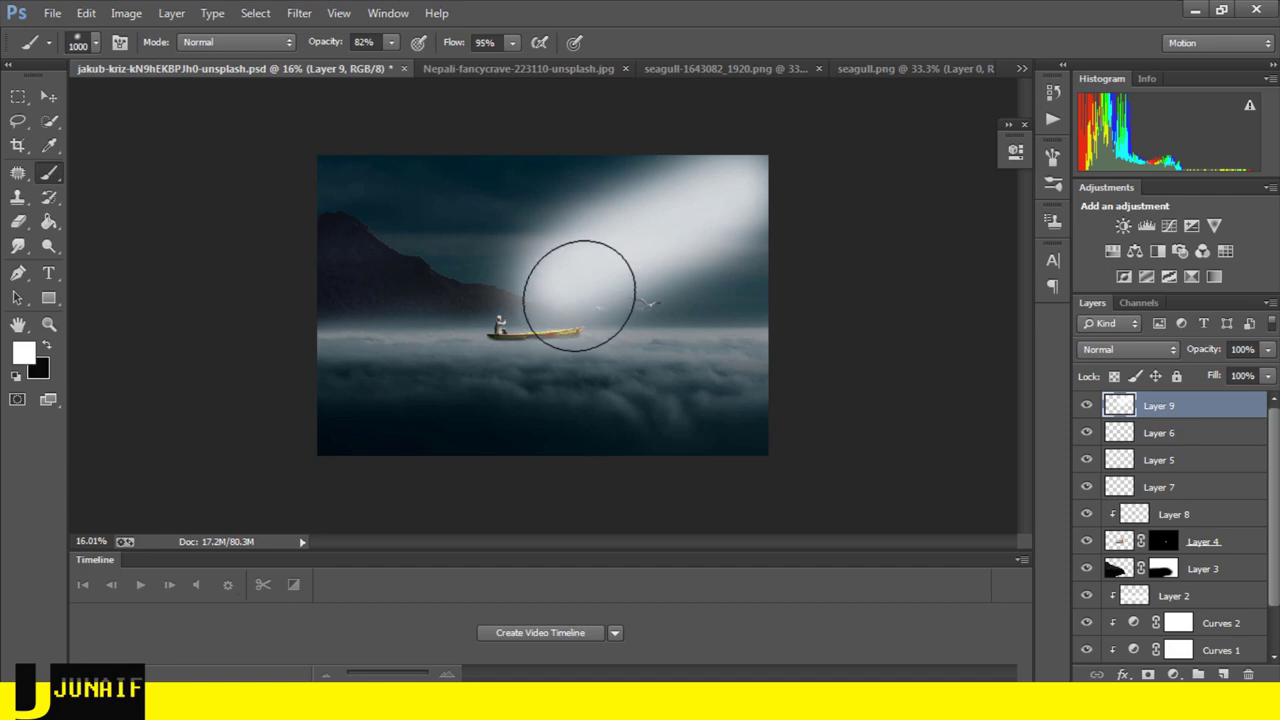
key(ctrl+z)
click(743, 200)
shift+click(514, 365)
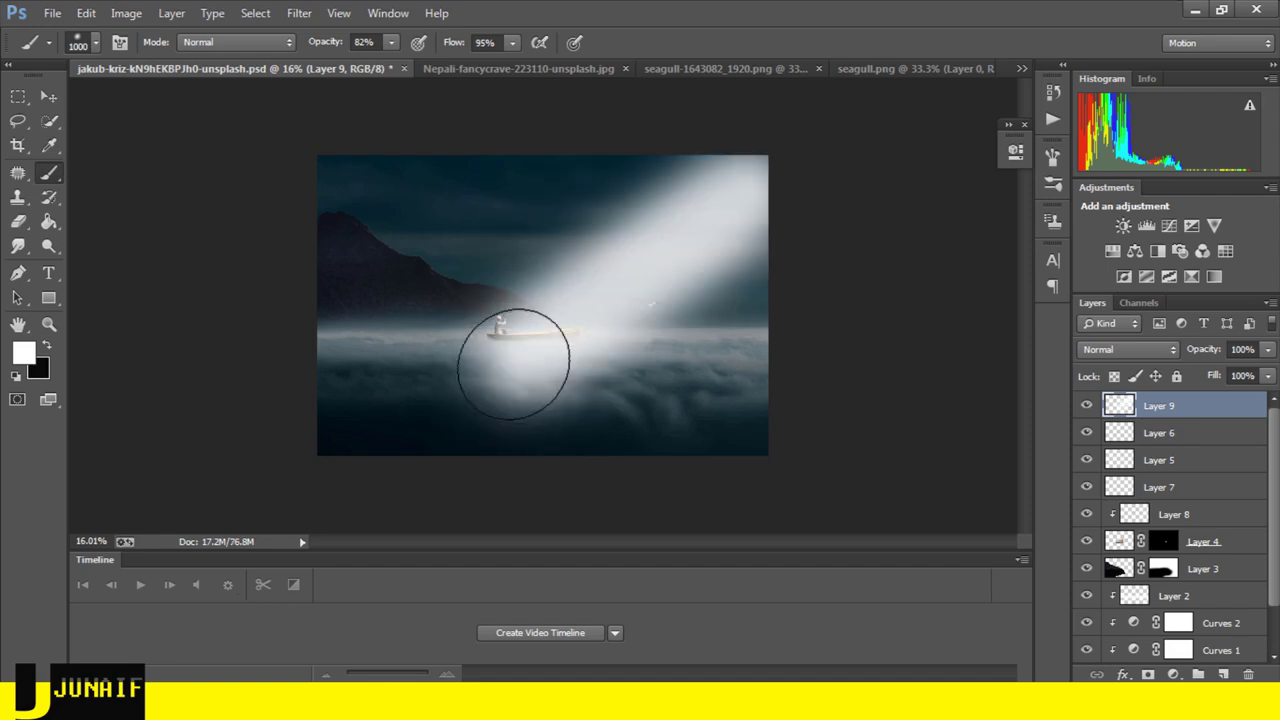
key(ctrl+z)
click(725, 182)
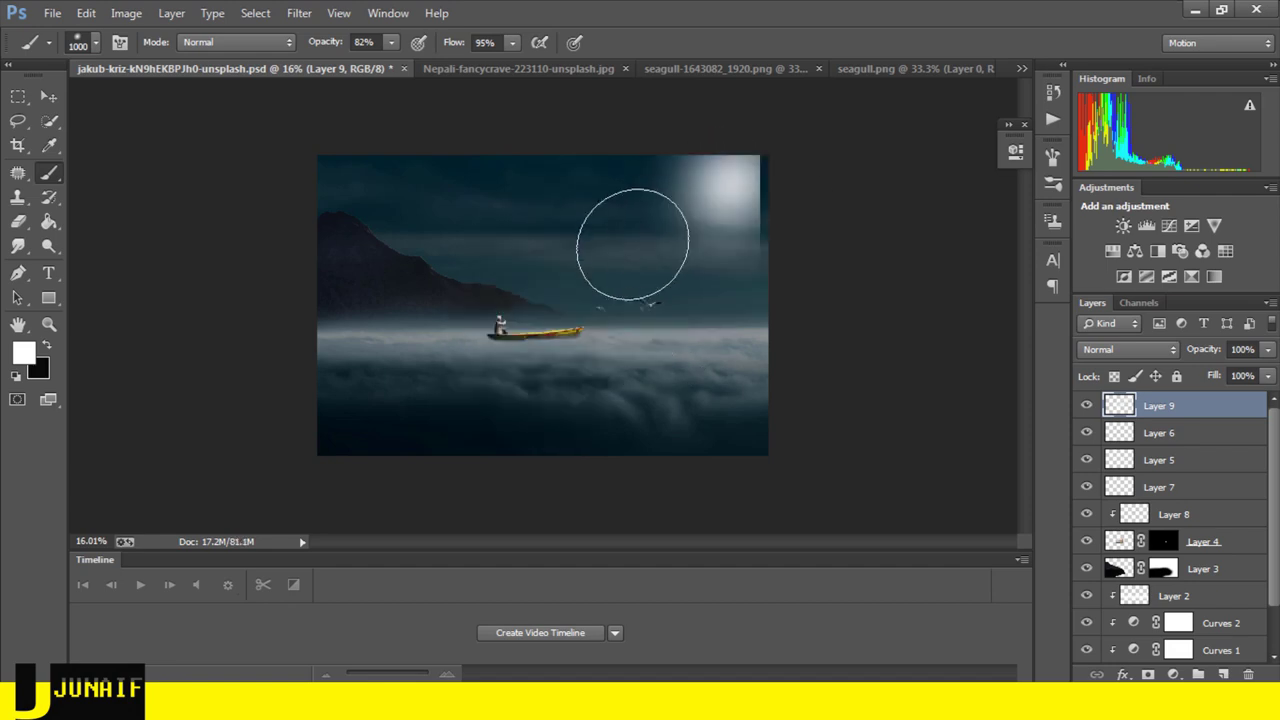
shift+click(562, 258)
scroll(592, 286, up, 2)
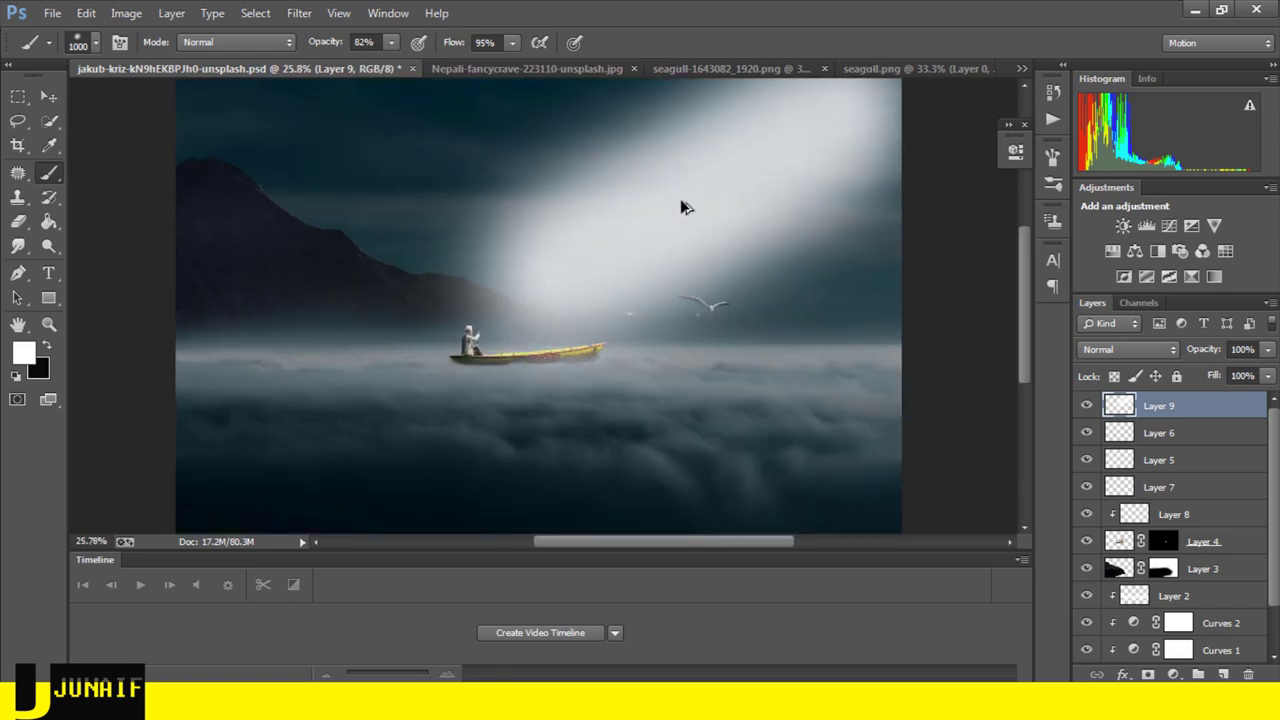
click(46, 96)
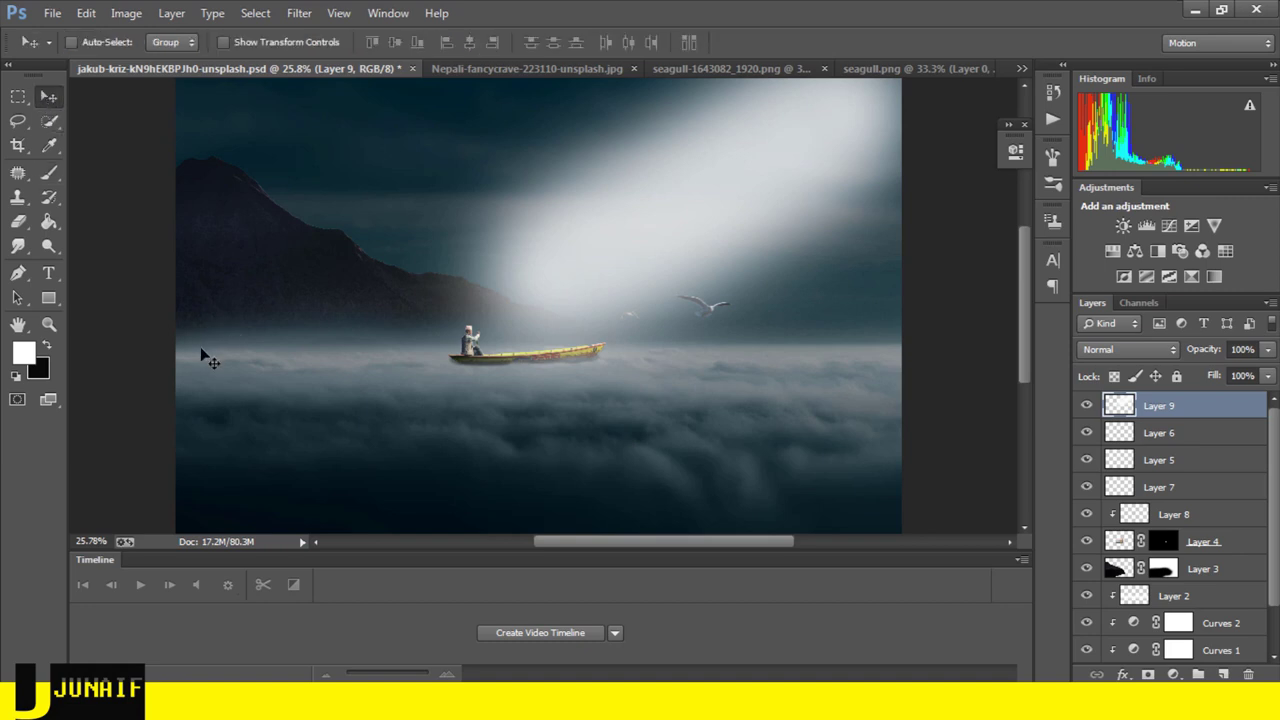
- Free-transform the beam layer, nudge it right and down, and switch to Distort
key(ctrl+t)
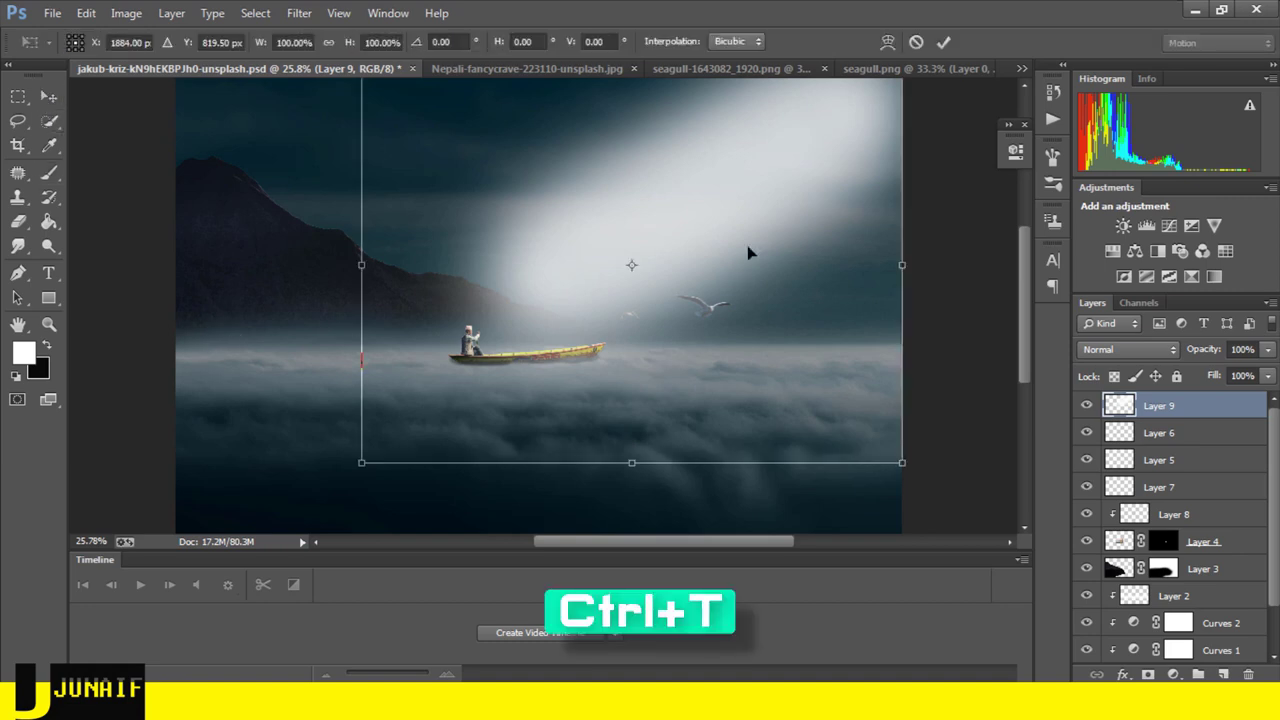
drag(748, 253, 760, 262)
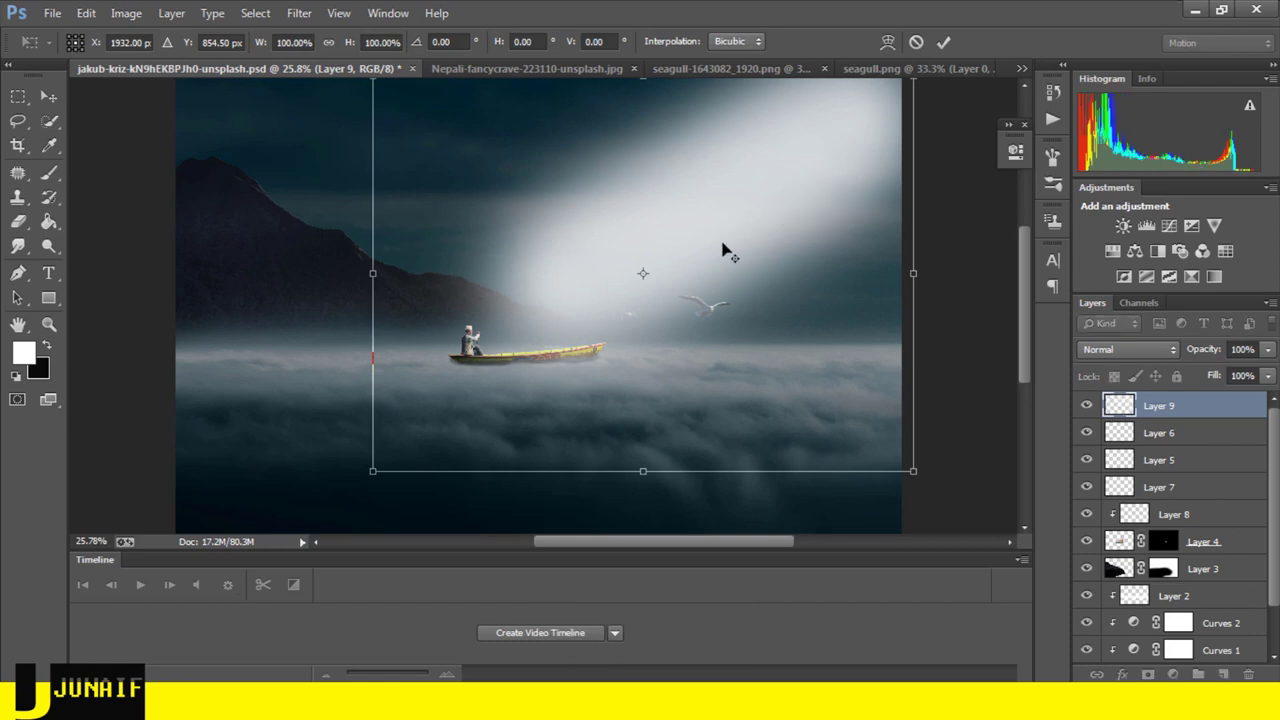
scroll(724, 250, down, 3)
right_click(650, 247)
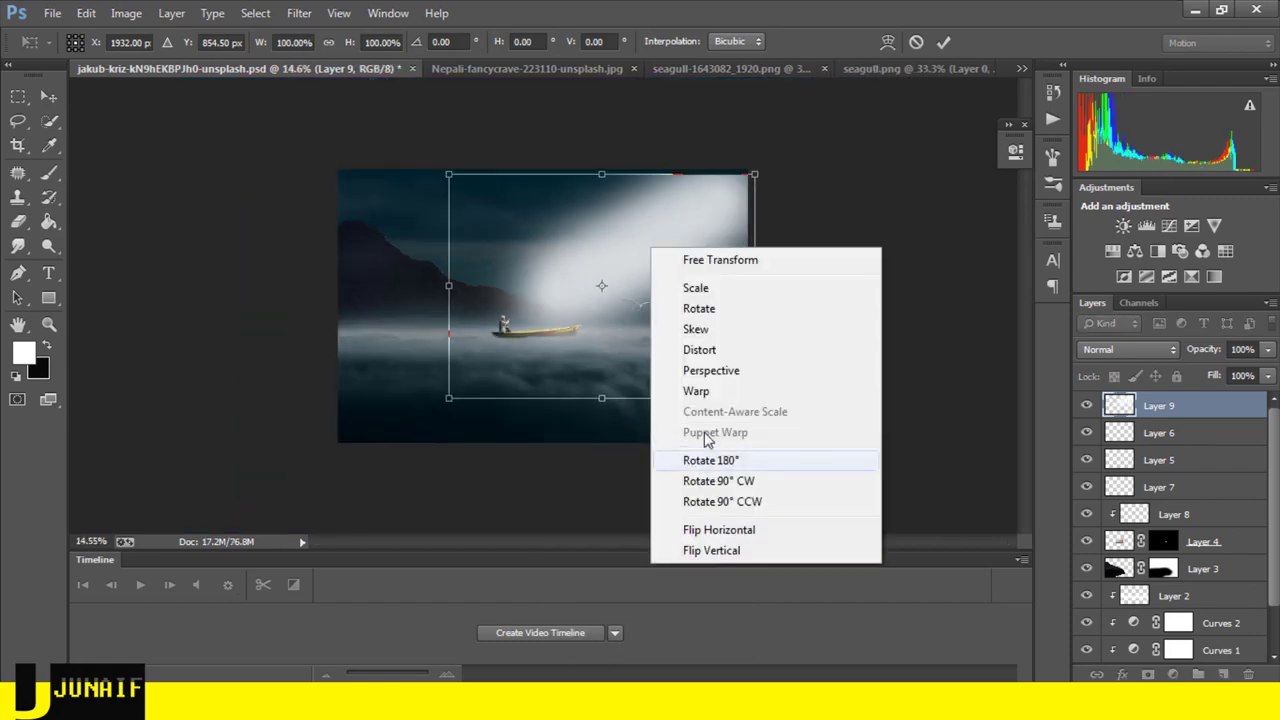
click(706, 346)
- Drag the corners and top edge to widen and slant the beam, then apply
drag(452, 404, 414, 443)
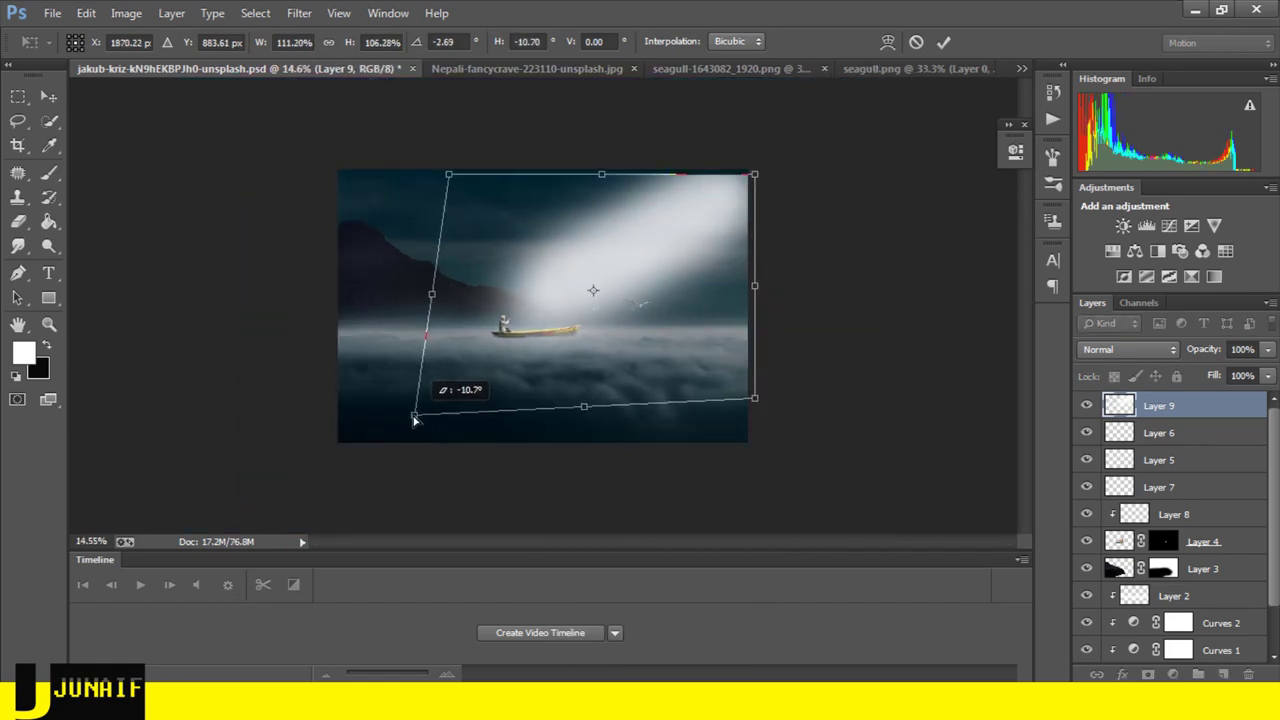
drag(727, 392, 733, 377)
drag(597, 187, 665, 112)
drag(396, 442, 343, 463)
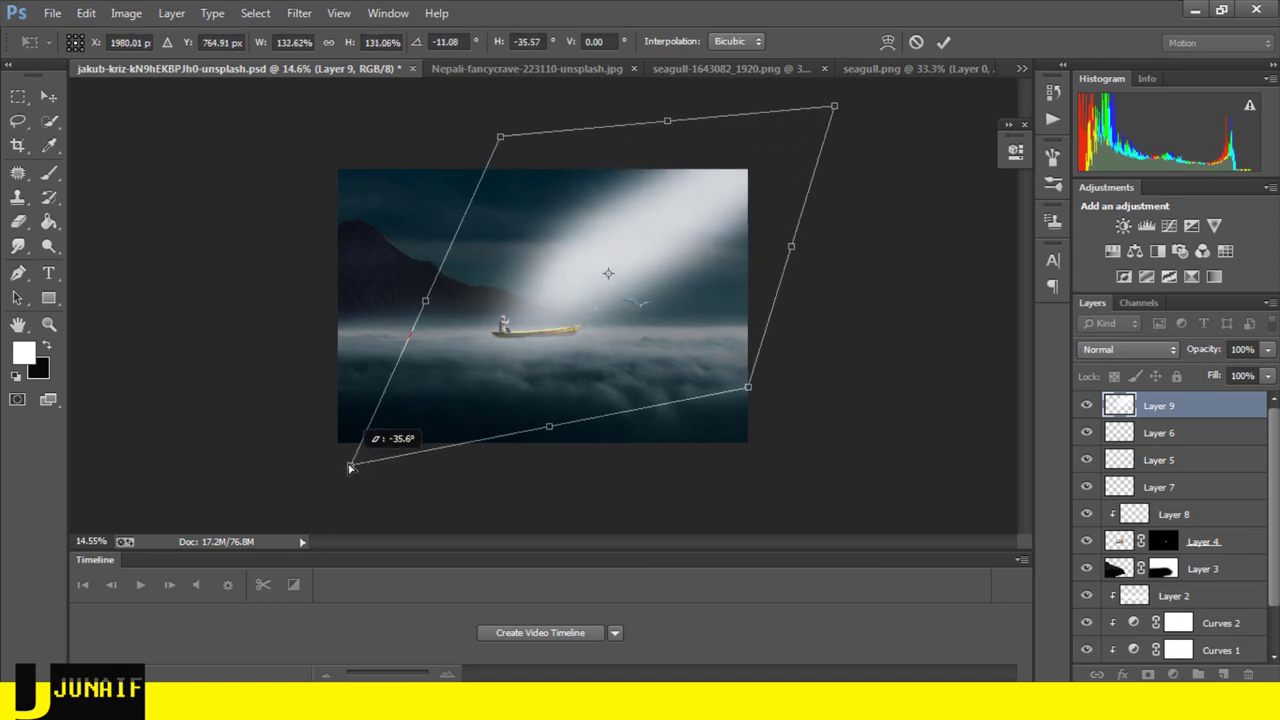
mouse_move(749, 370)
mouse_down()
mouse_move(774, 400)
mouse_move(725, 453)
mouse_up()
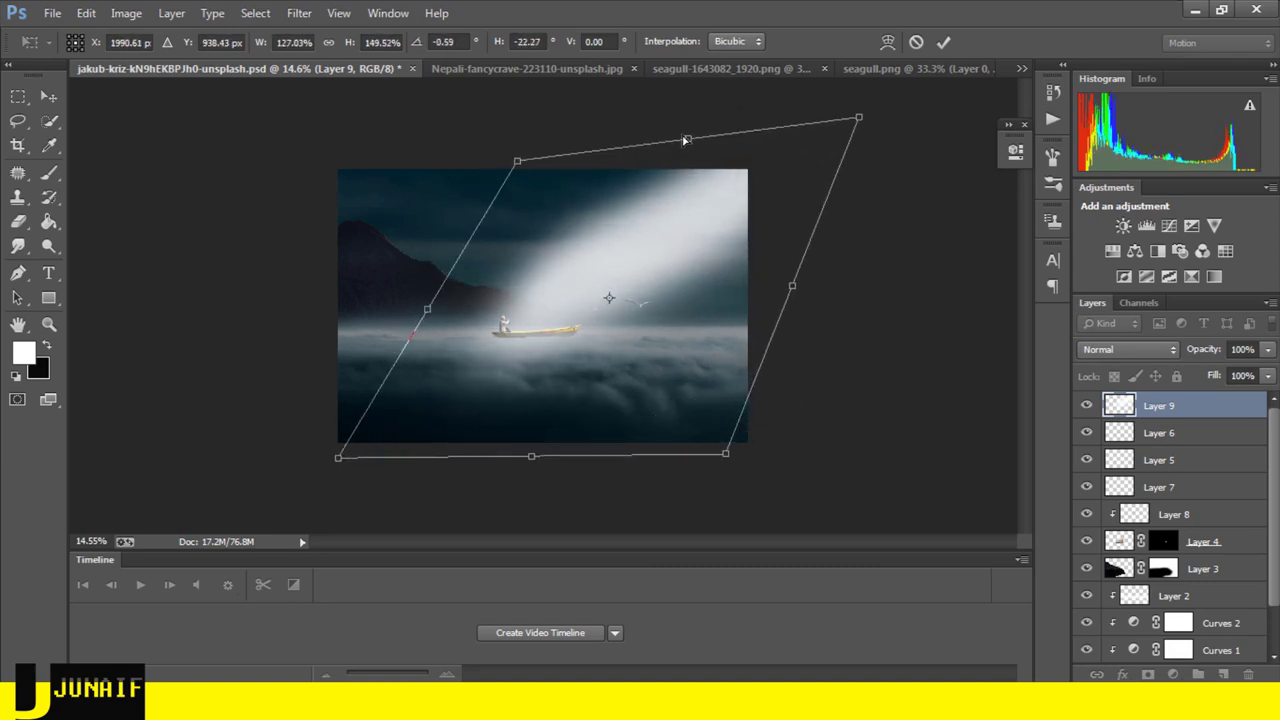
drag(688, 141, 686, 139)
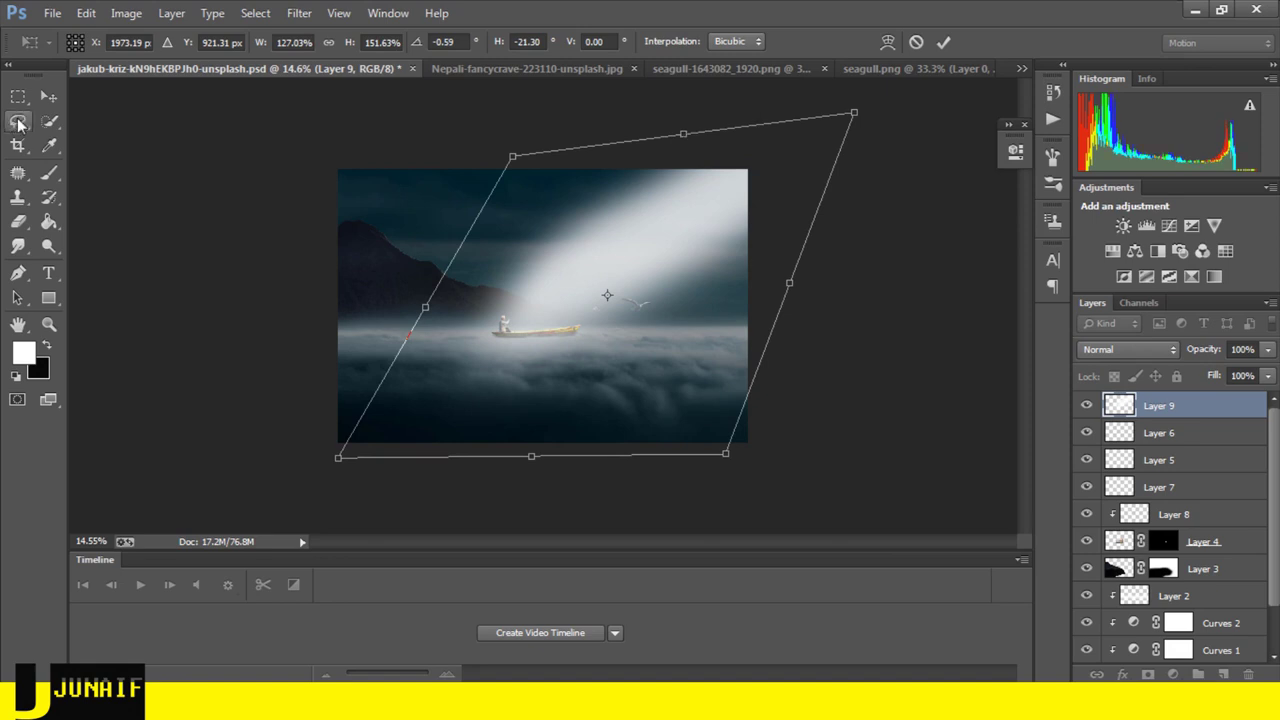
click(47, 97)
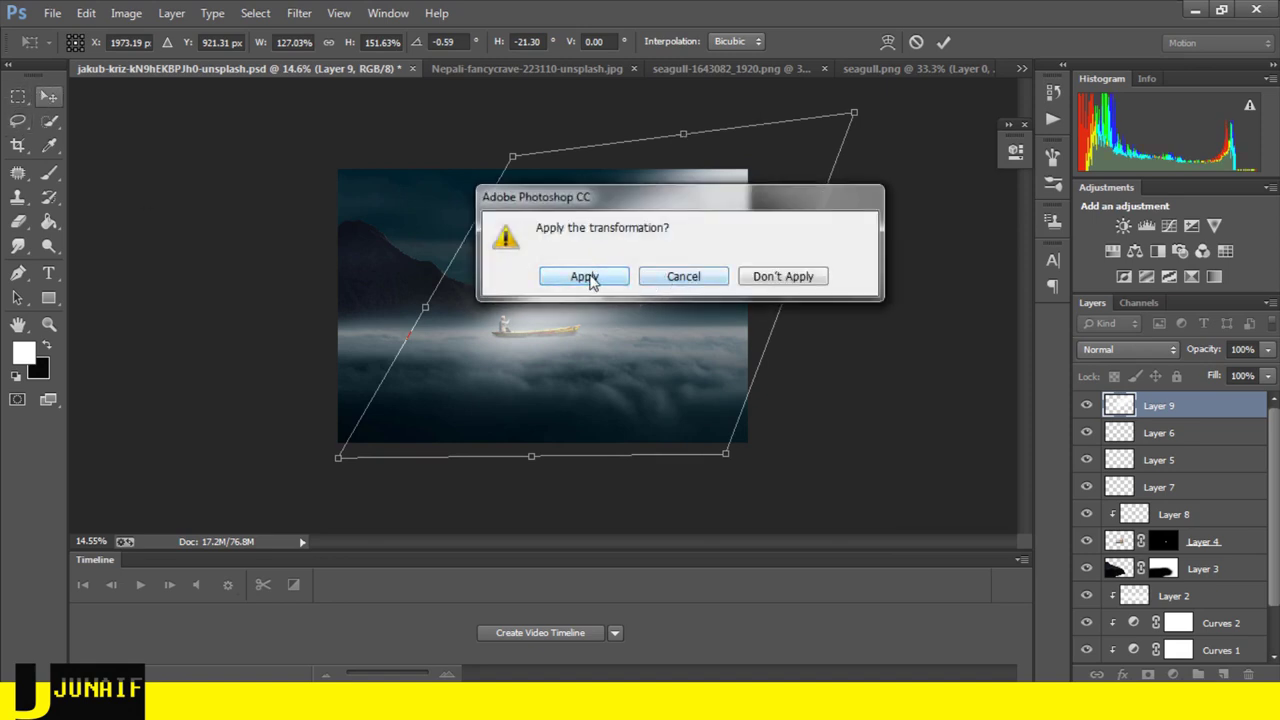
click(597, 278)
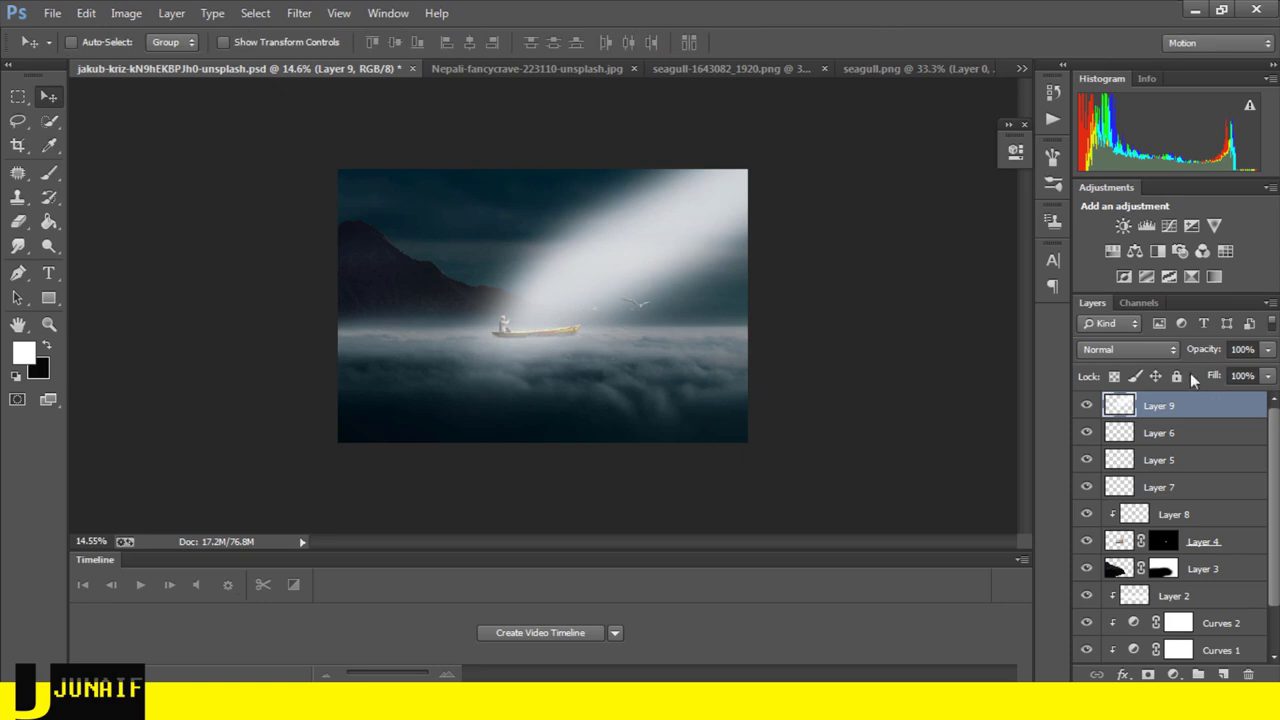
- Try Soft Light on the beam layer, revert to Normal, and lower opacity to 59%
click(1128, 349)
click(1106, 250)
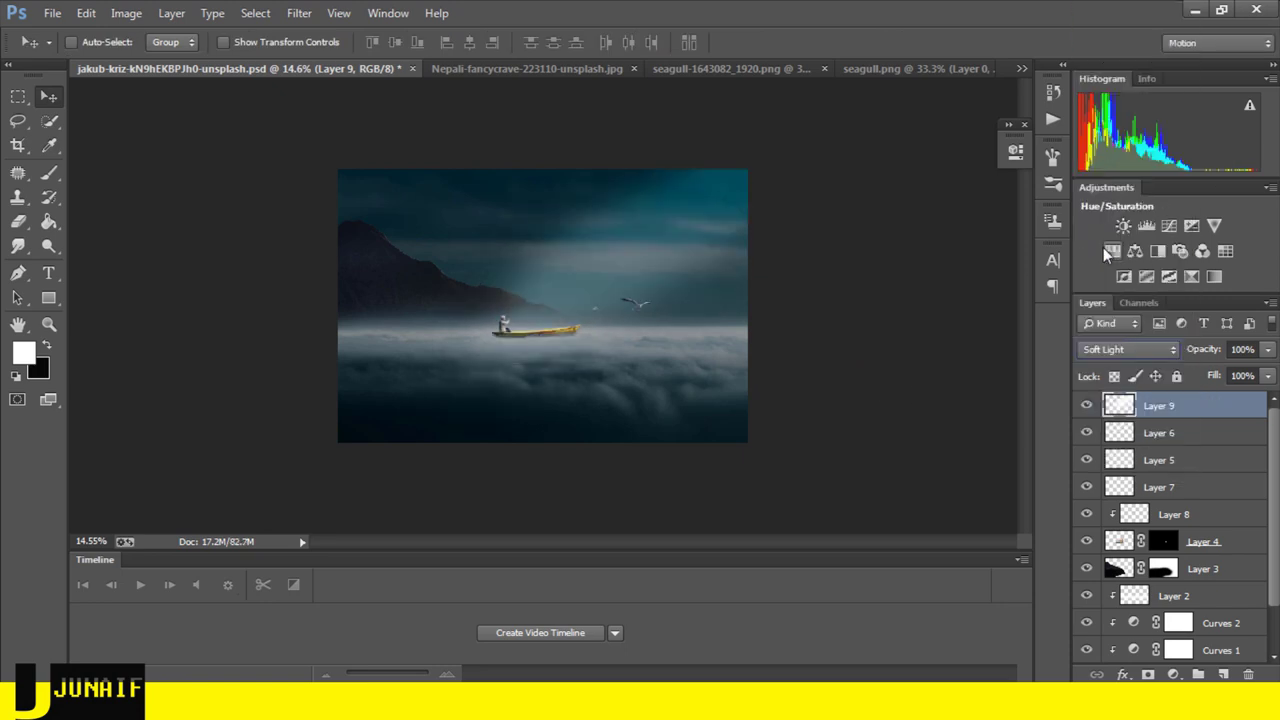
click(1206, 350)
click(1172, 350)
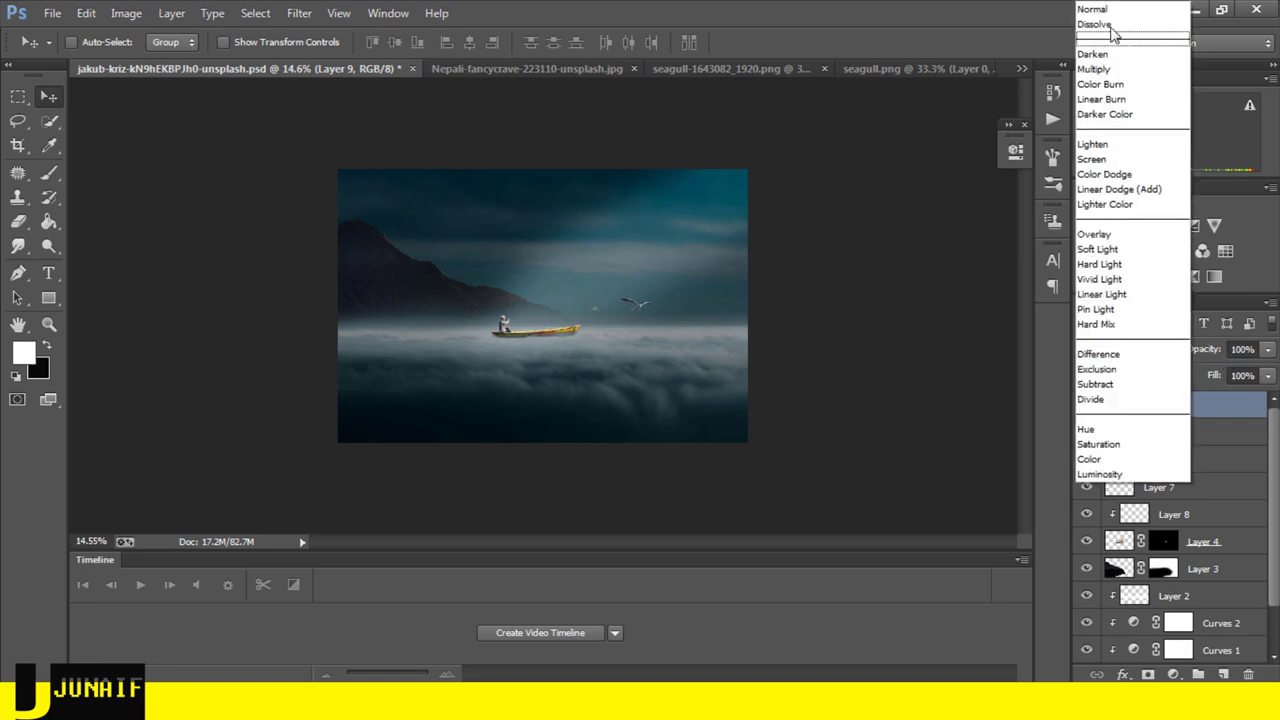
click(1095, 9)
mouse_move(1208, 350)
mouse_down()
mouse_move(1166, 362)
mouse_move(1211, 380)
mouse_up()
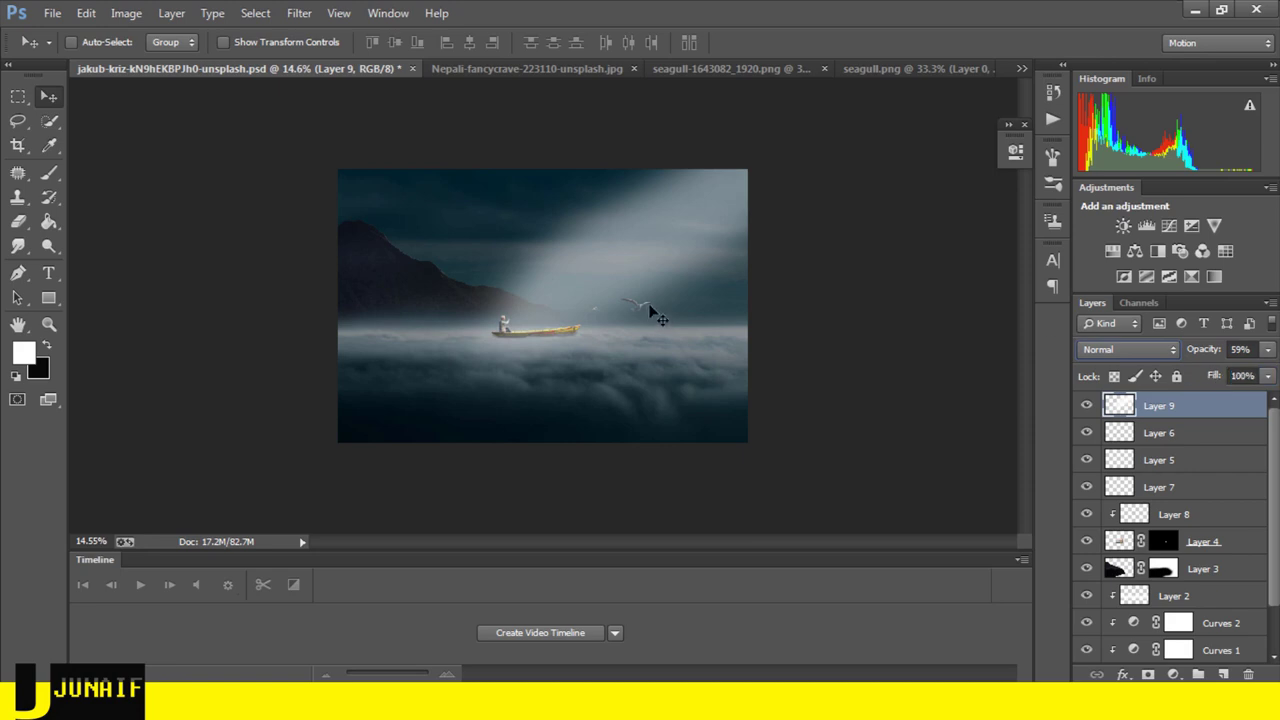
- Warp the beam layer, bending its upper area and lower-right part
key(ctrl+t)
right_click(622, 242)
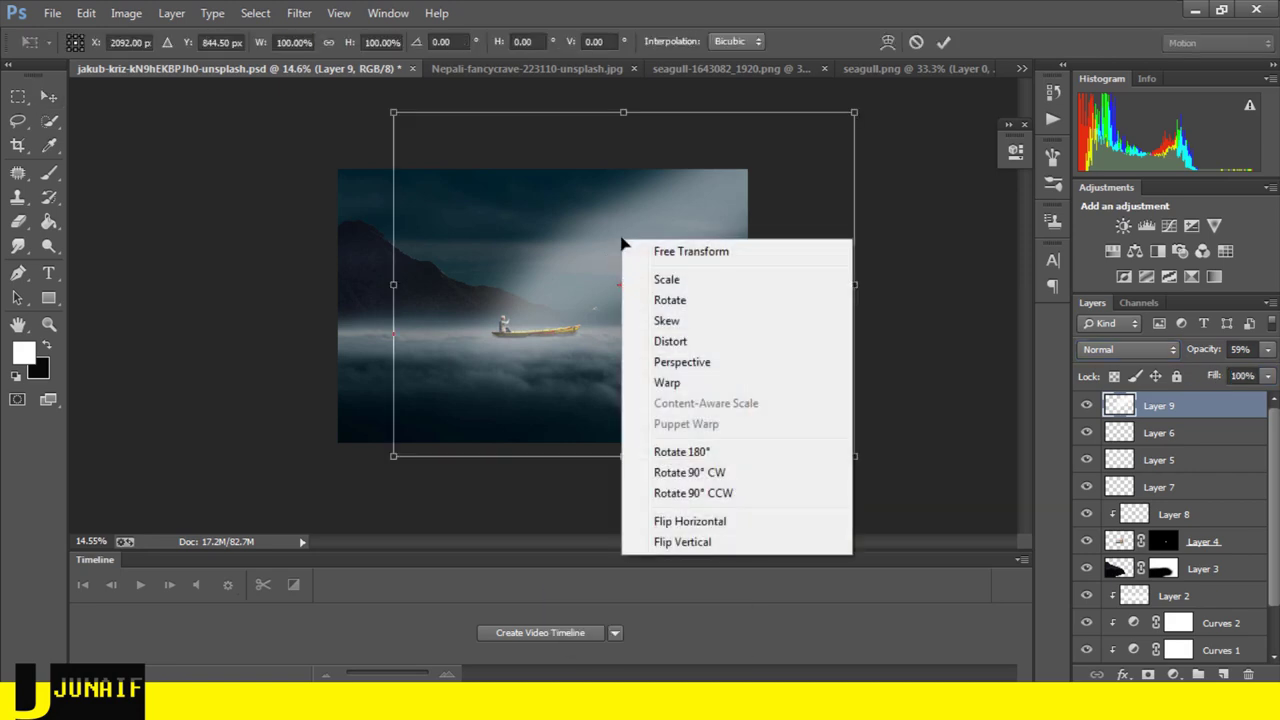
click(700, 384)
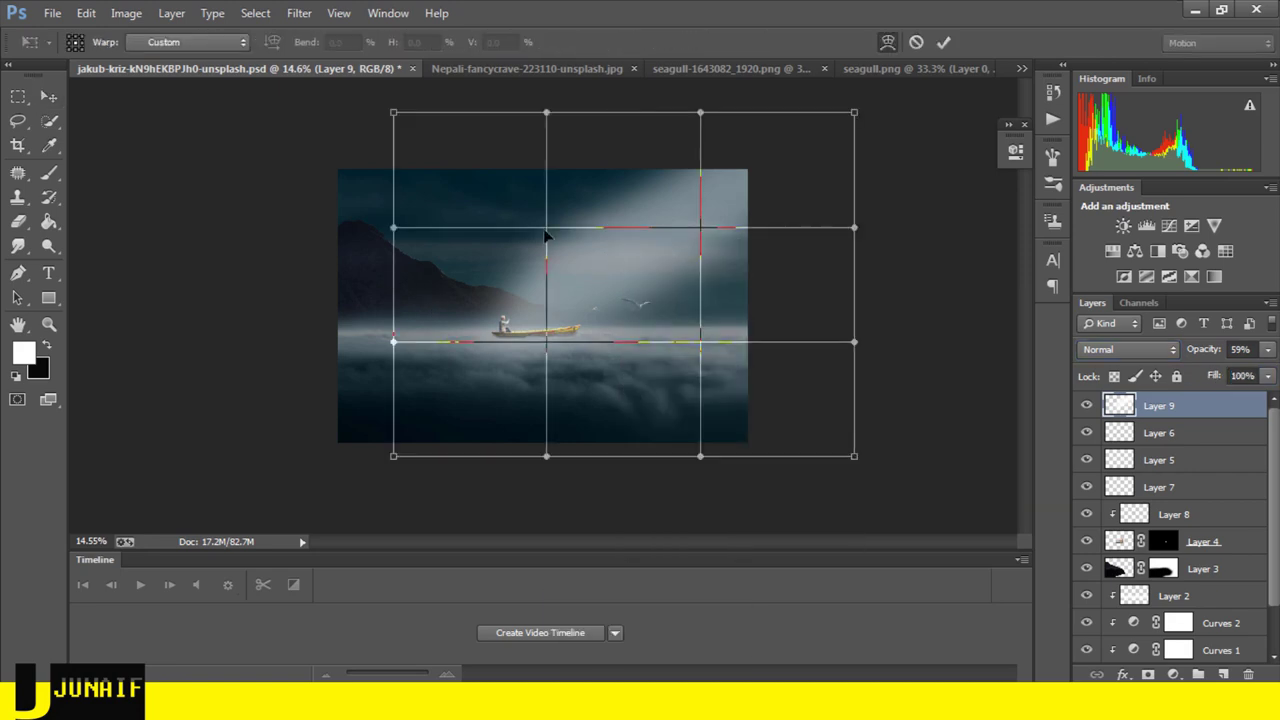
drag(544, 231, 553, 236)
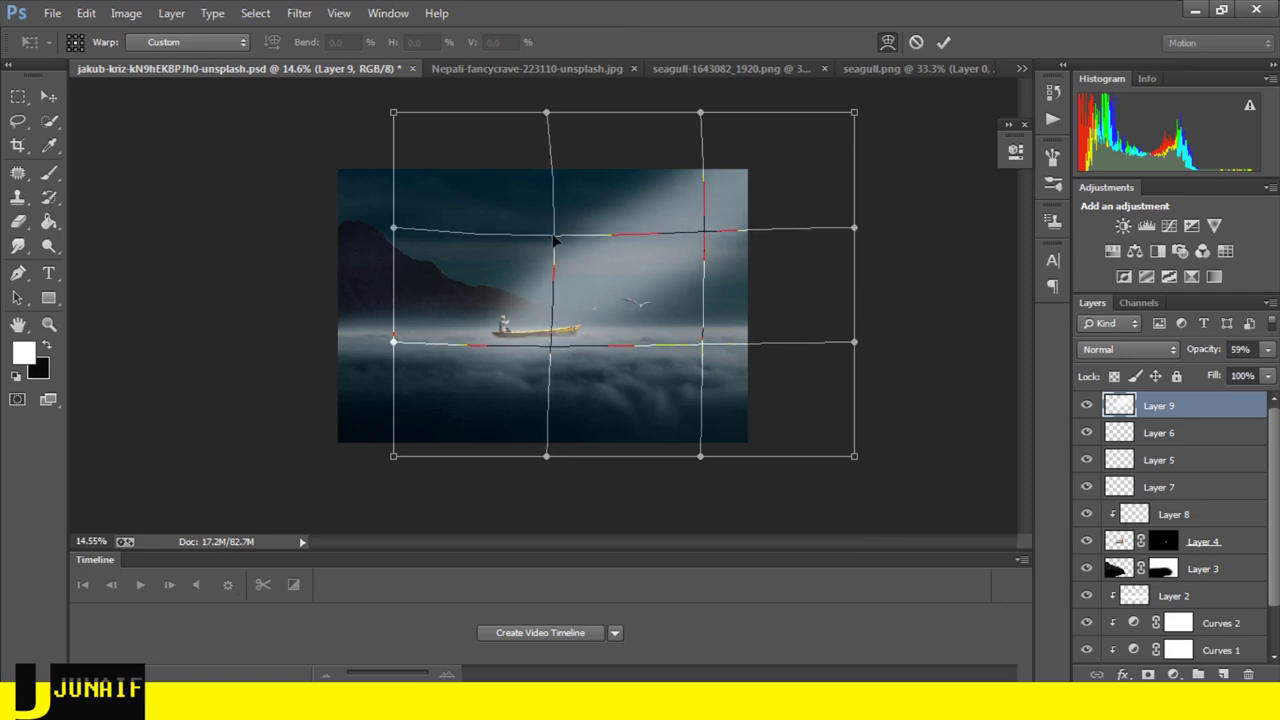
drag(555, 240, 549, 236)
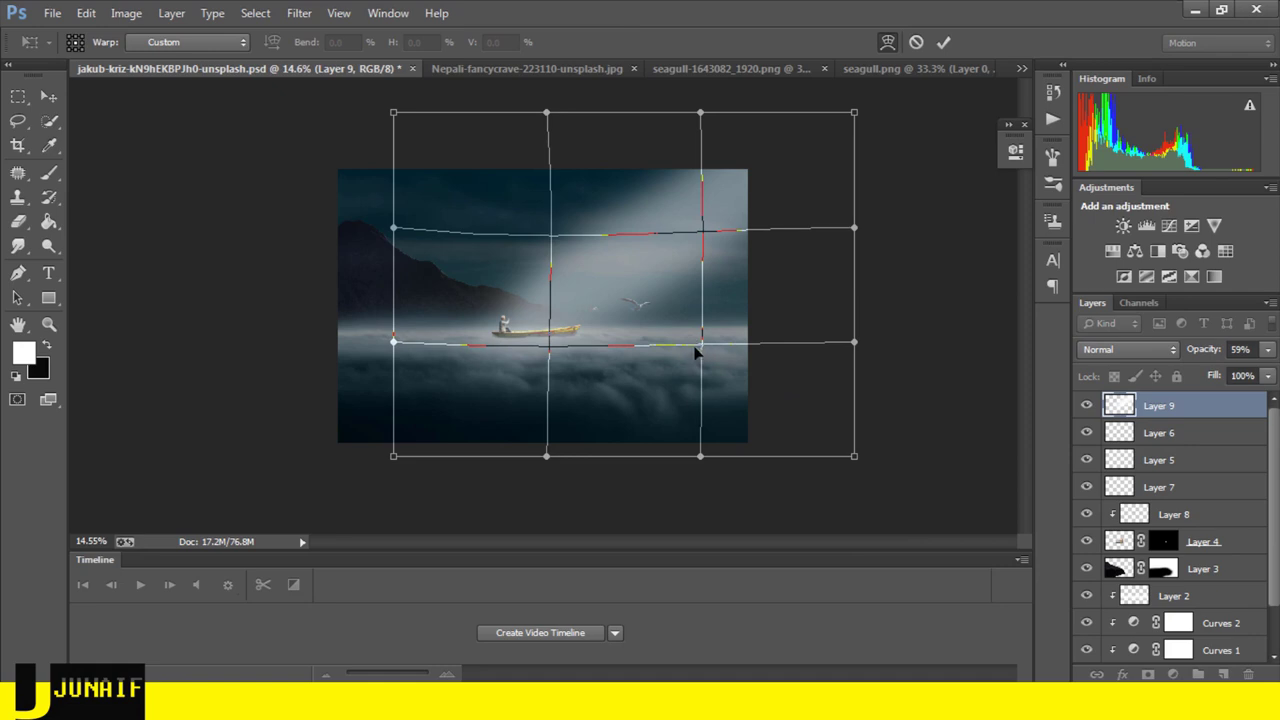
drag(696, 350, 686, 356)
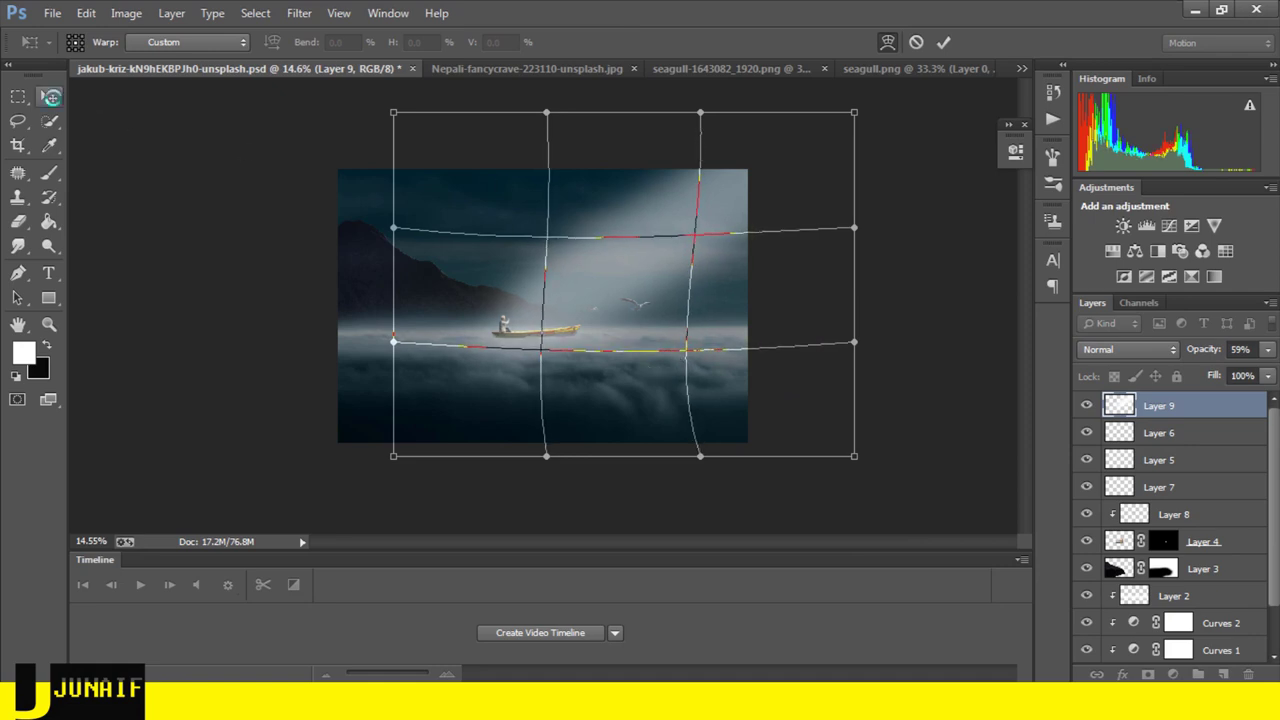
- Commit the warp so the beam curves gently around the boat
click(48, 96)
click(596, 271)
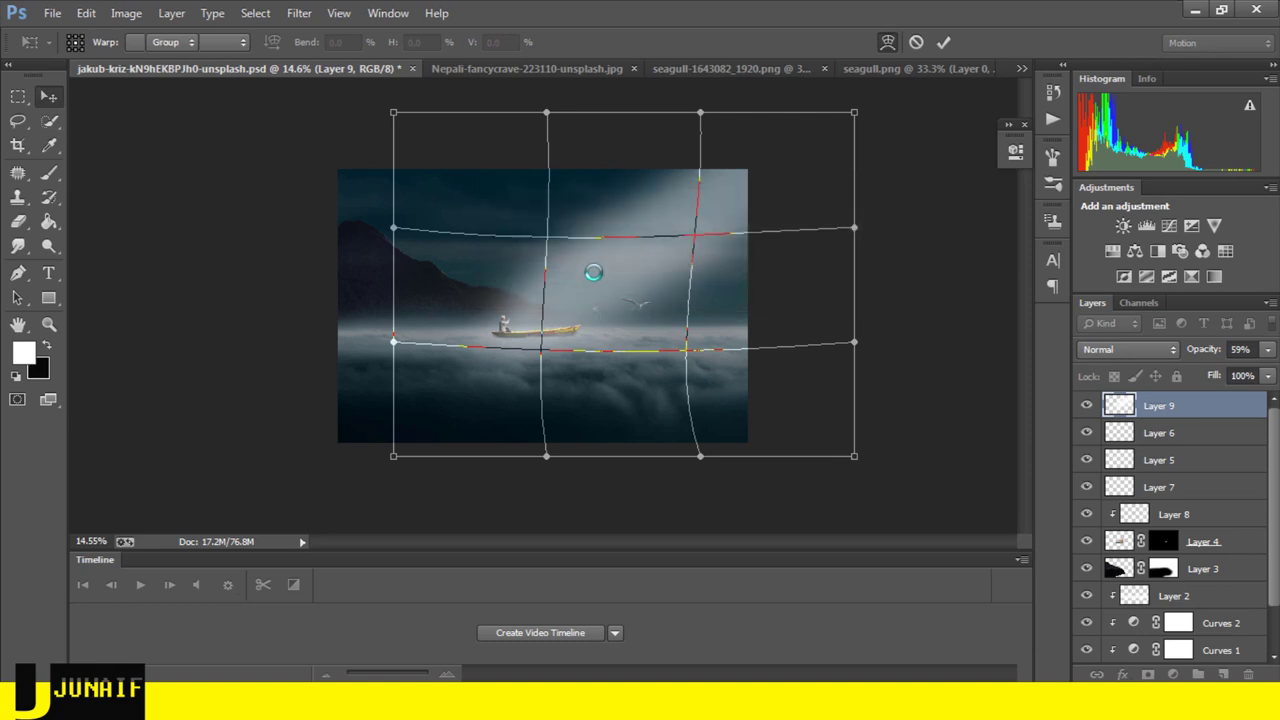
key(Return)
scroll(460, 340, up, 3)
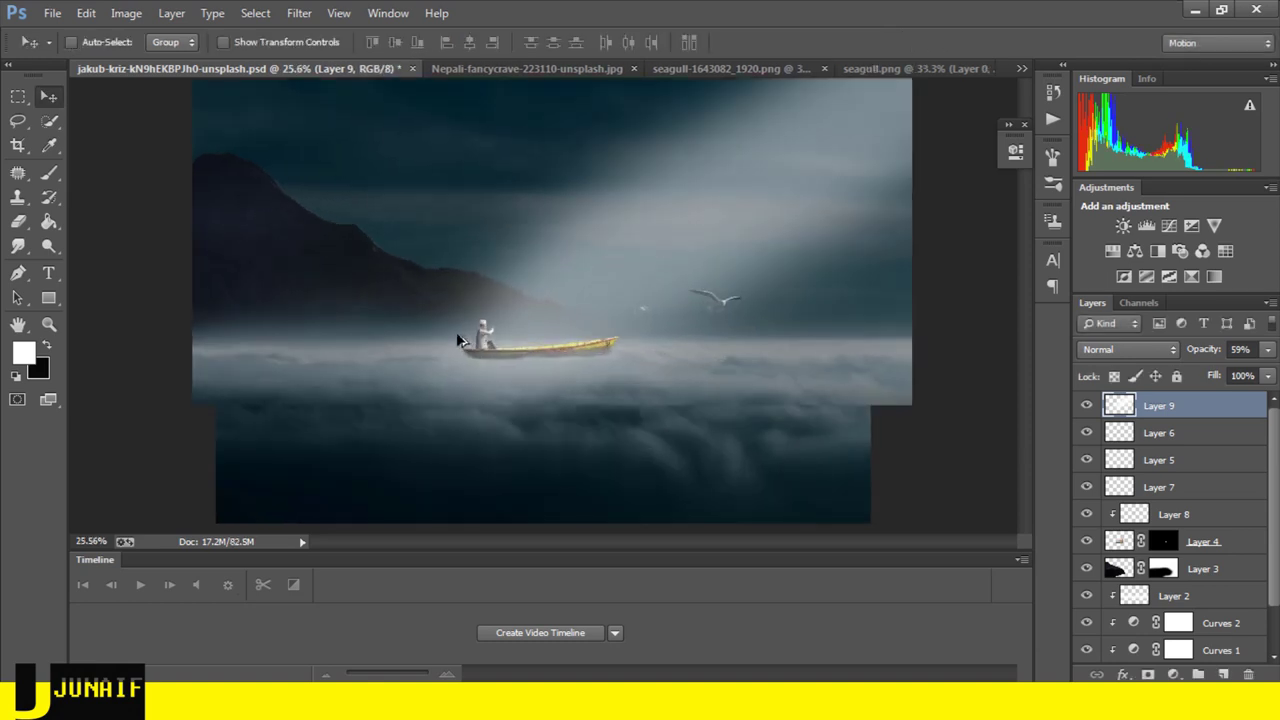
scroll(457, 330, up, 3)
scroll(460, 331, down, 2)
scroll(466, 332, down, 3)
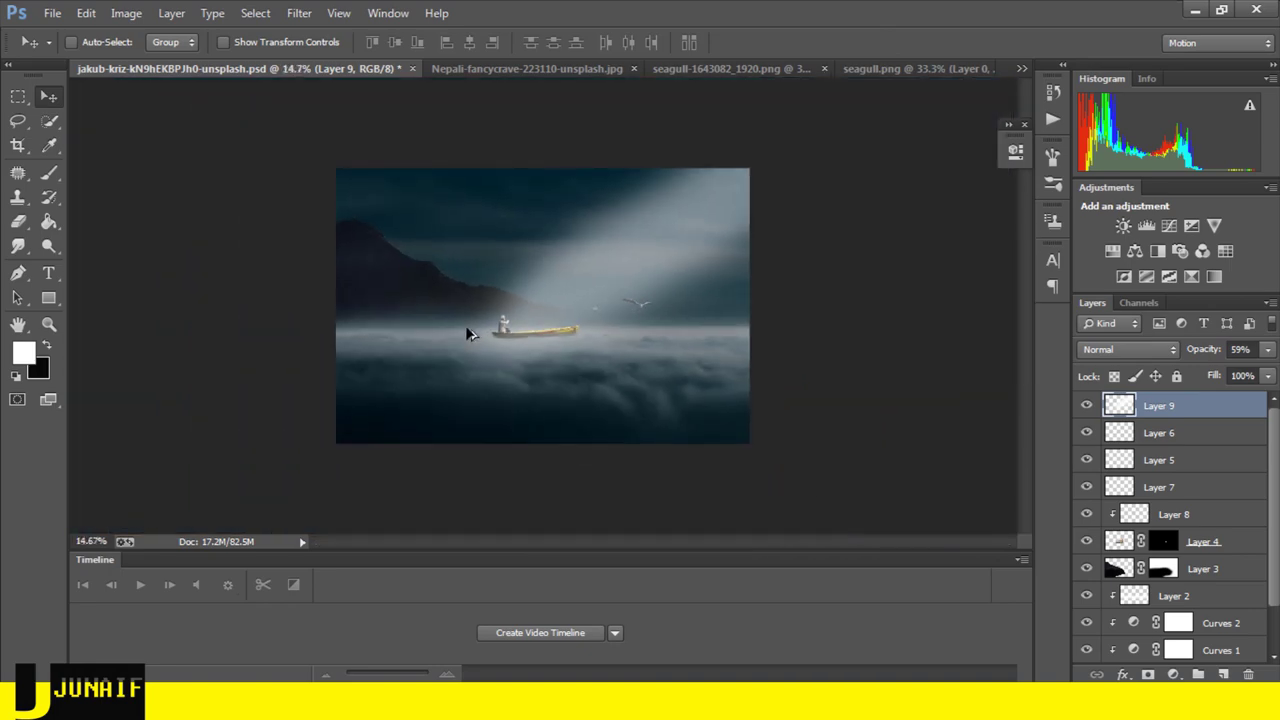
- Open 313_light_beams_by_tigers_stock_d4avtdj as its own document via File > Open As
click(52, 13)
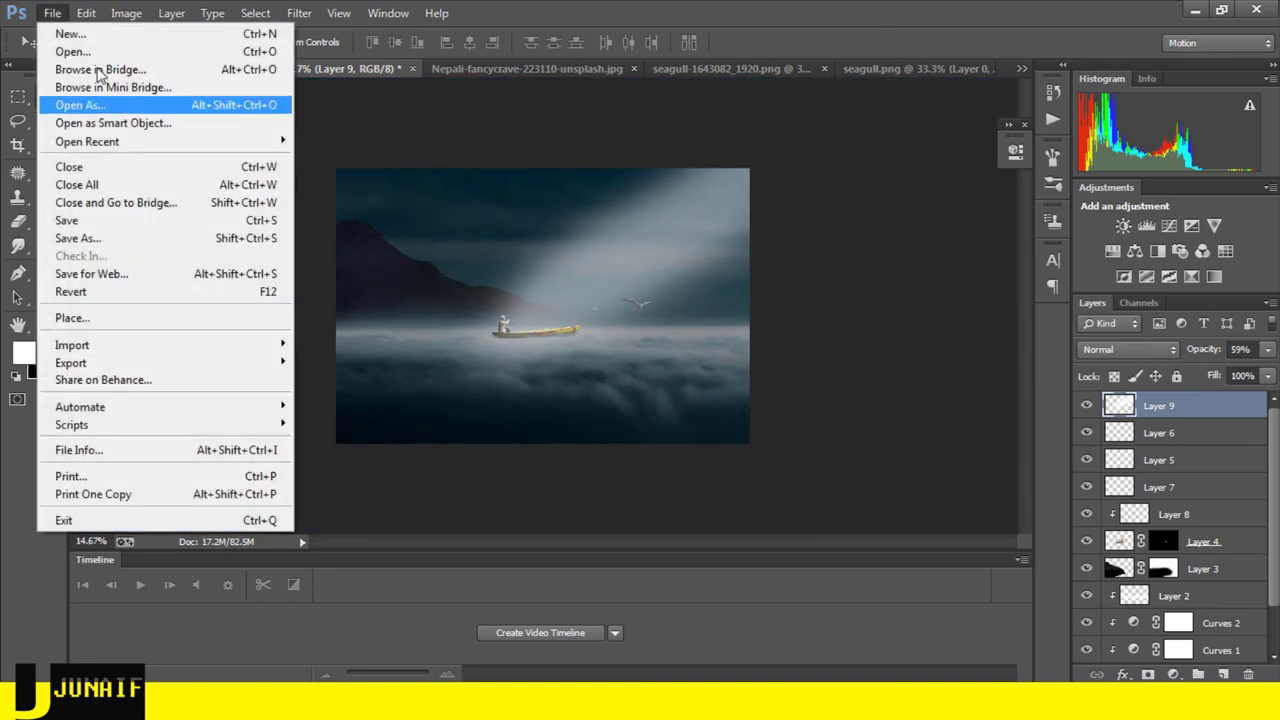
click(60, 51)
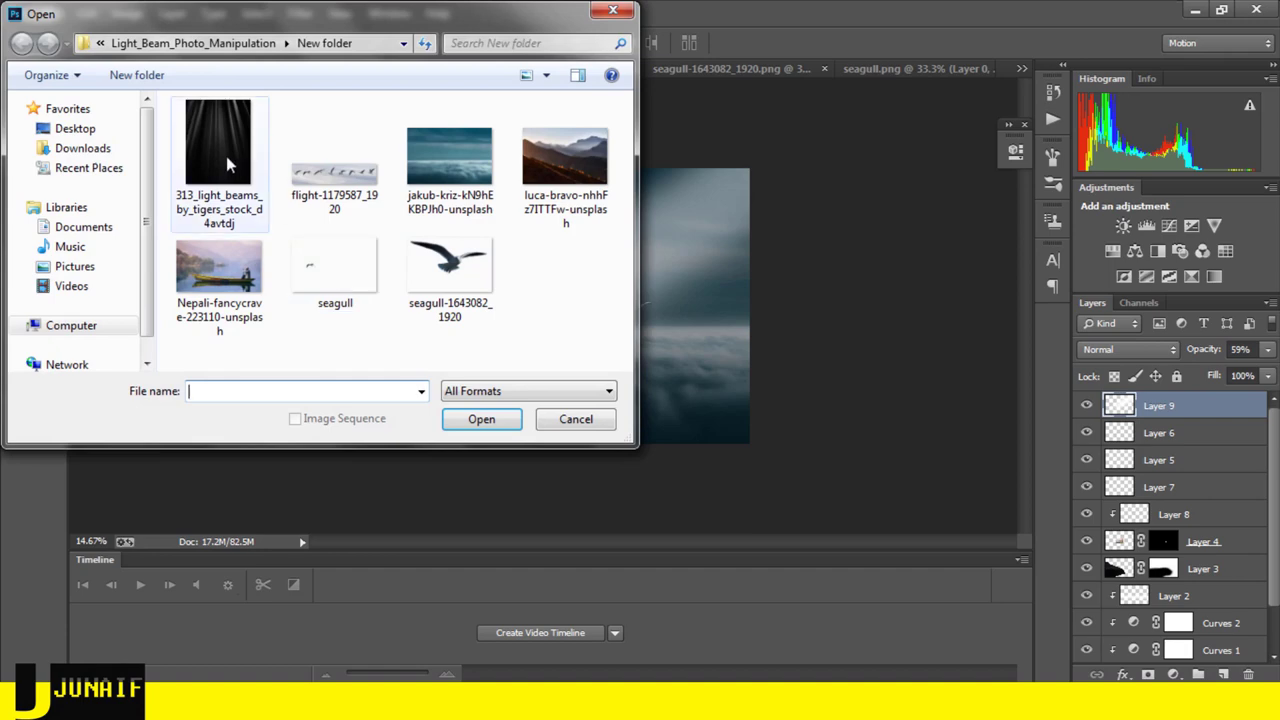
click(220, 145)
click(470, 414)
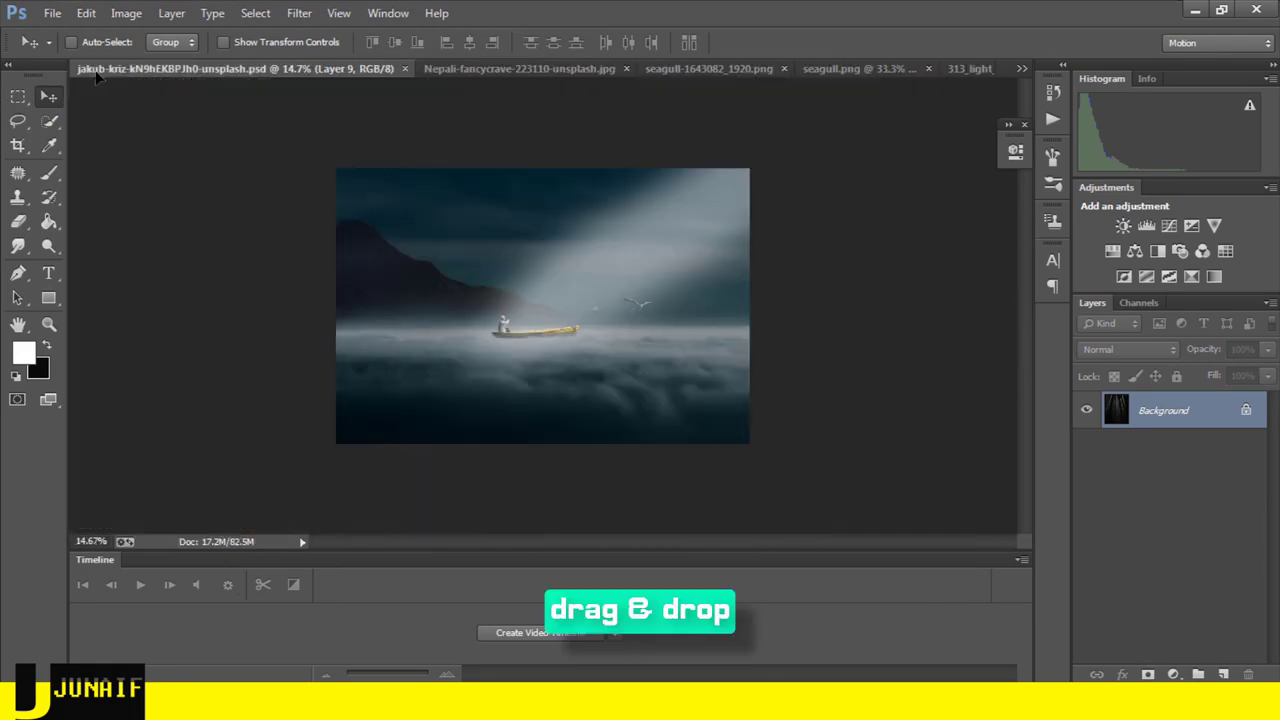
- Drag the light-beams image into the composite as Layer 10 and rotate it diagonally
drag(121, 74, 528, 273)
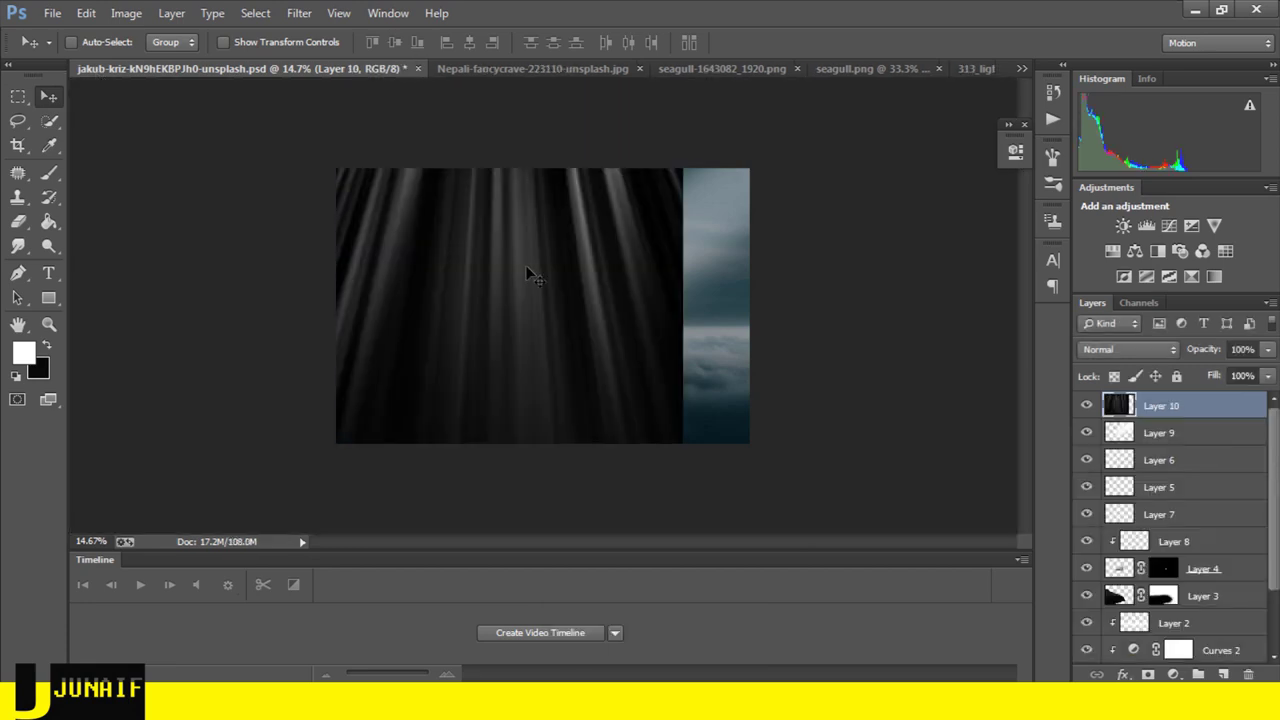
key(ctrl+t)
scroll(523, 266, down, 3)
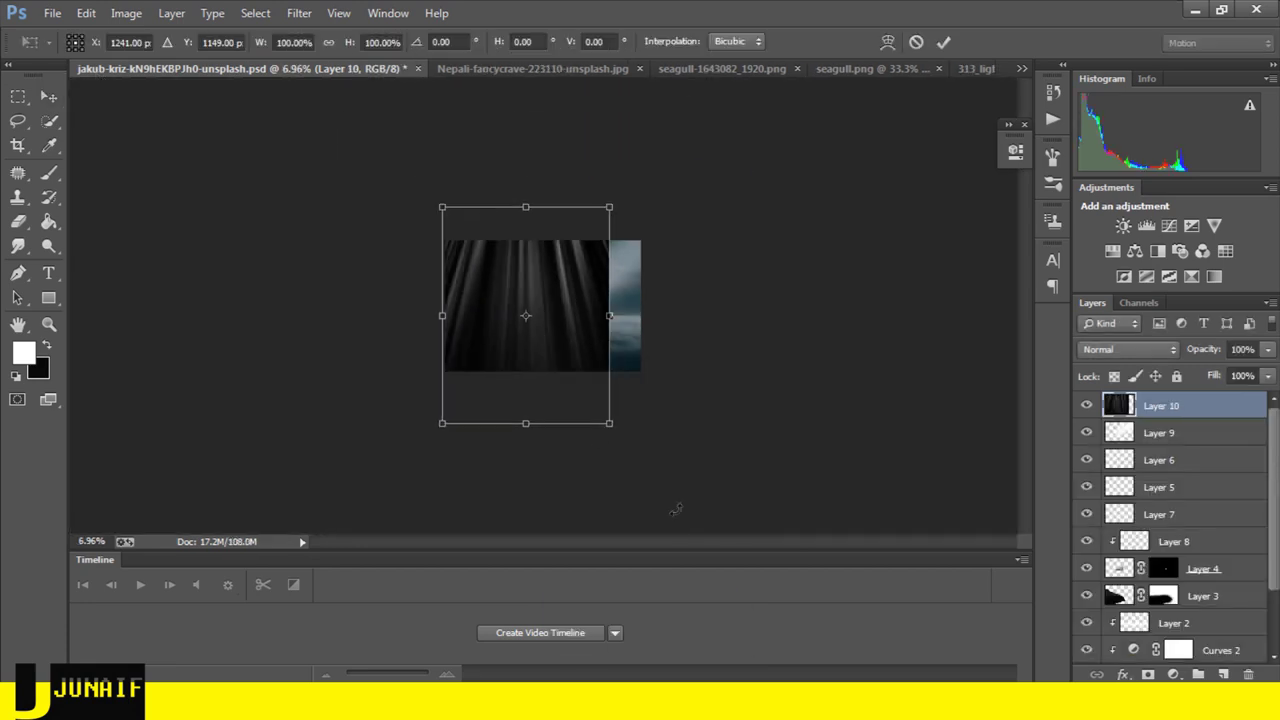
drag(633, 474, 508, 462)
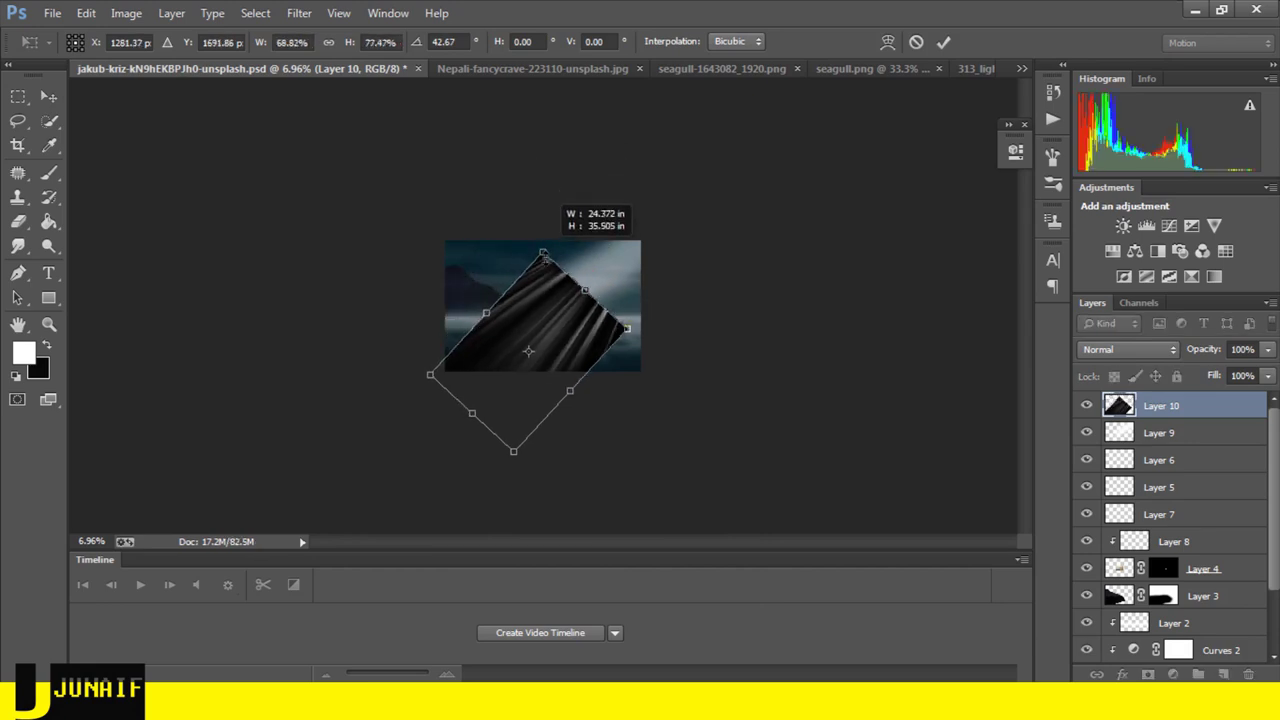
drag(541, 170, 530, 210)
mouse_move(546, 270)
mouse_down()
mouse_move(630, 278)
mouse_move(612, 243)
mouse_move(584, 245)
mouse_up()
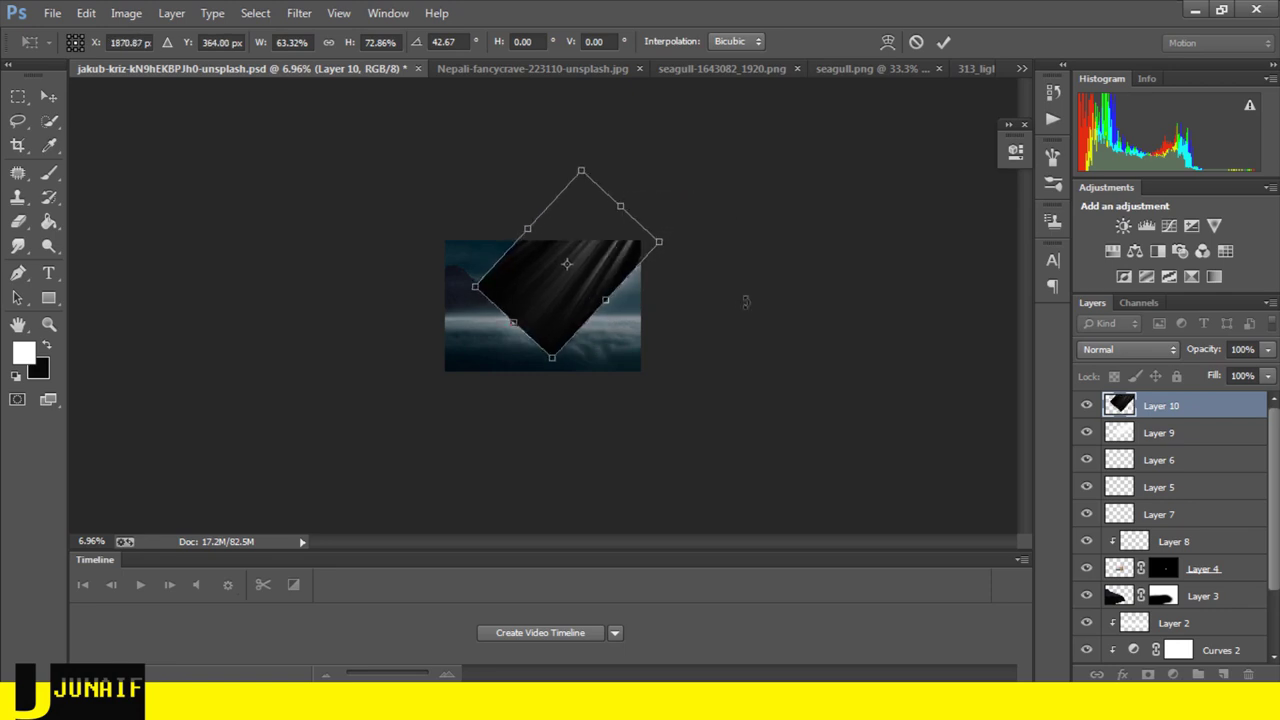
- Fine-tune the rotation to about 48°, enlarge the beams across the scene, and apply
drag(744, 302, 742, 316)
drag(603, 264, 610, 282)
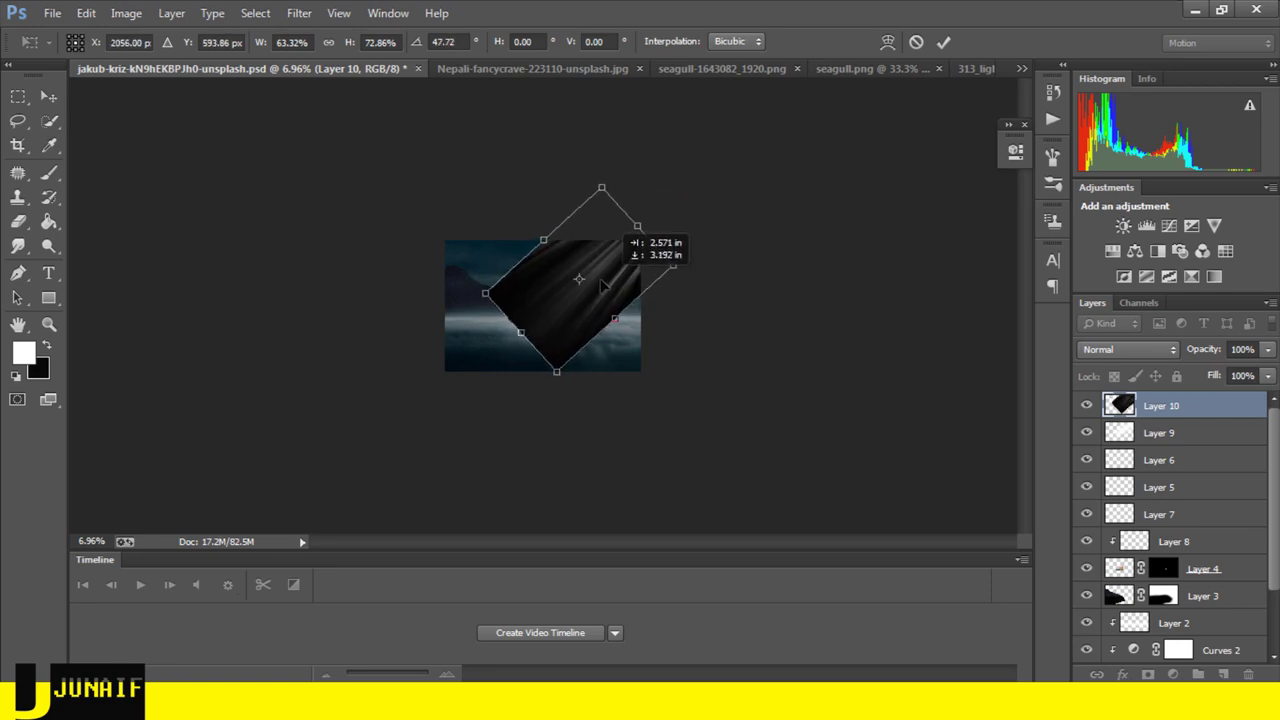
drag(557, 375, 504, 443)
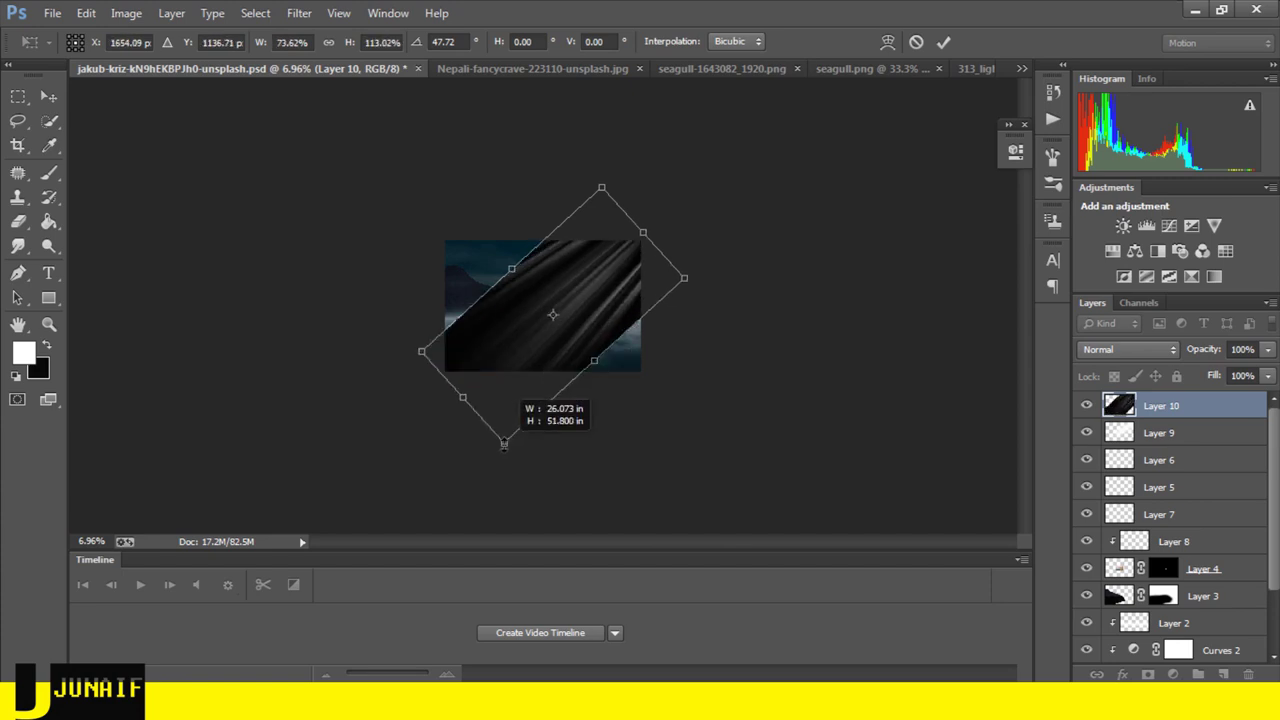
drag(508, 270, 498, 256)
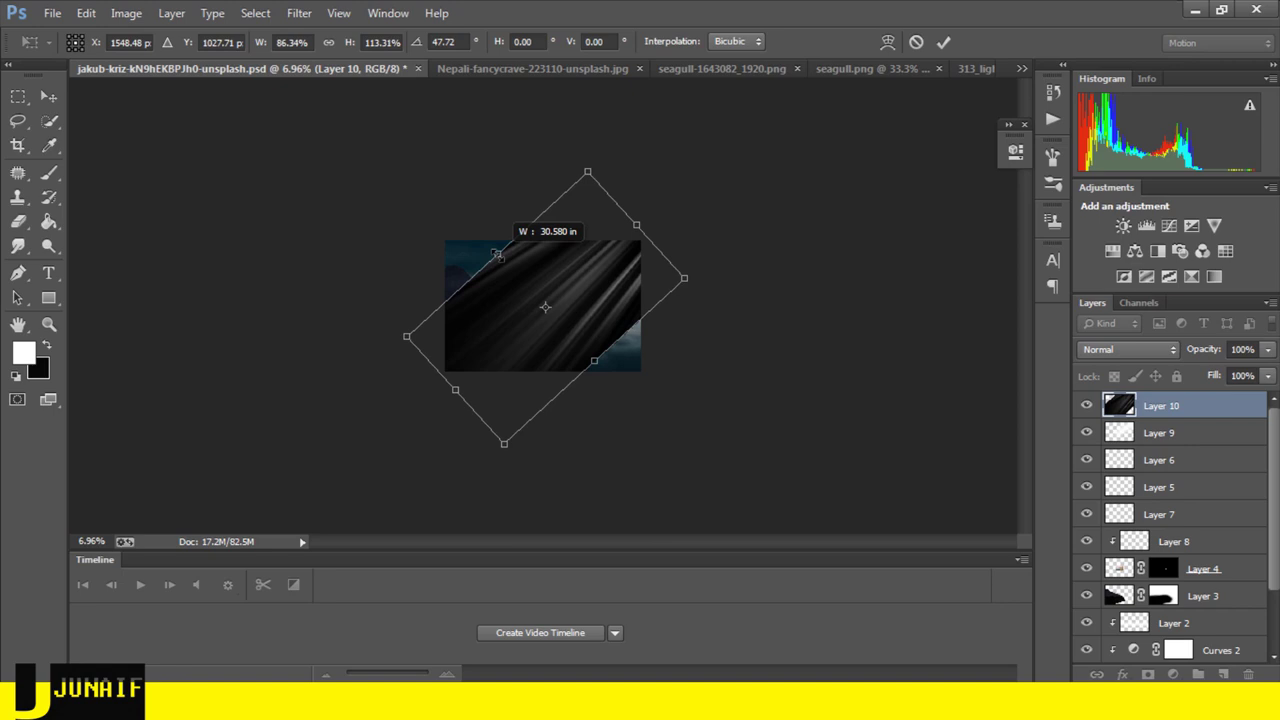
drag(644, 290, 650, 266)
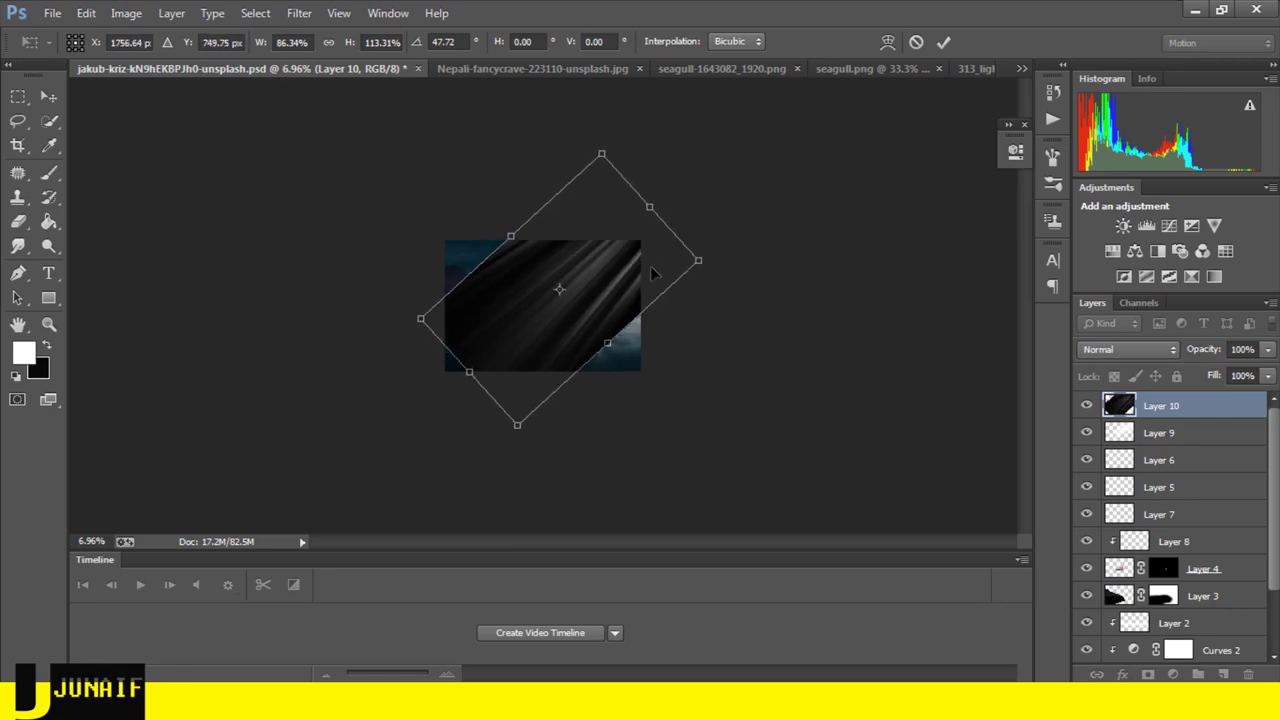
click(48, 101)
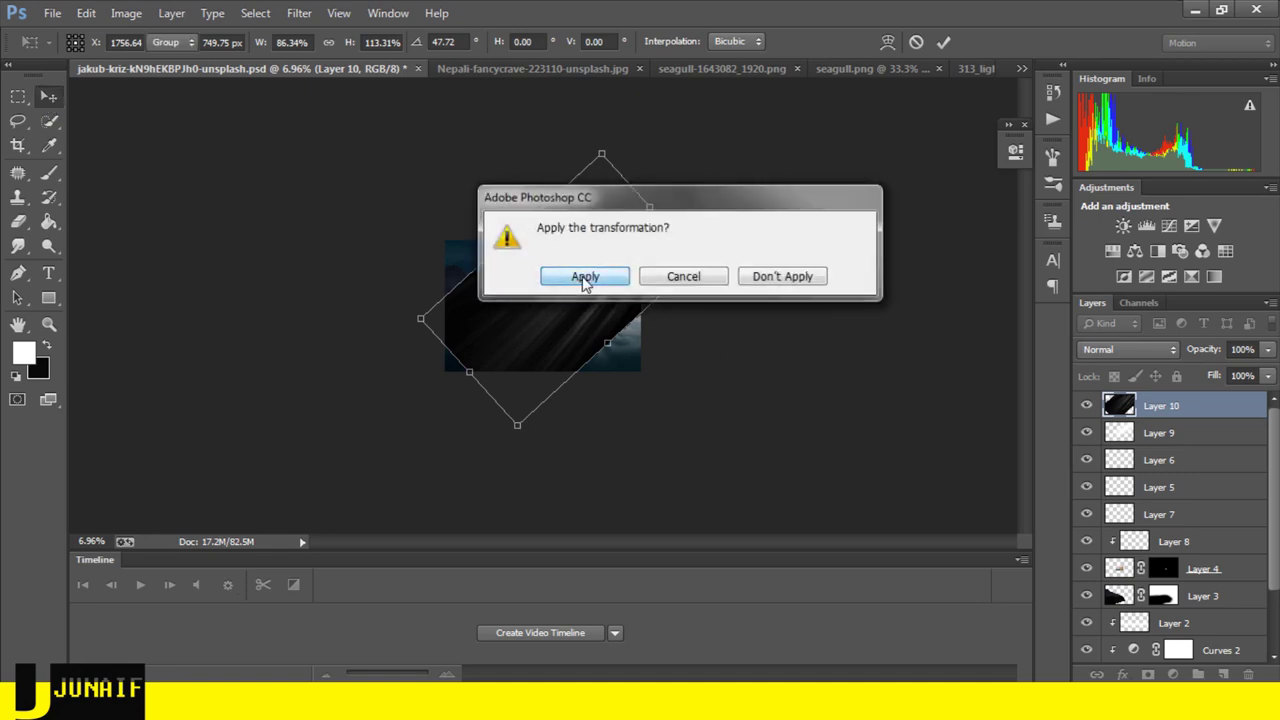
click(583, 277)
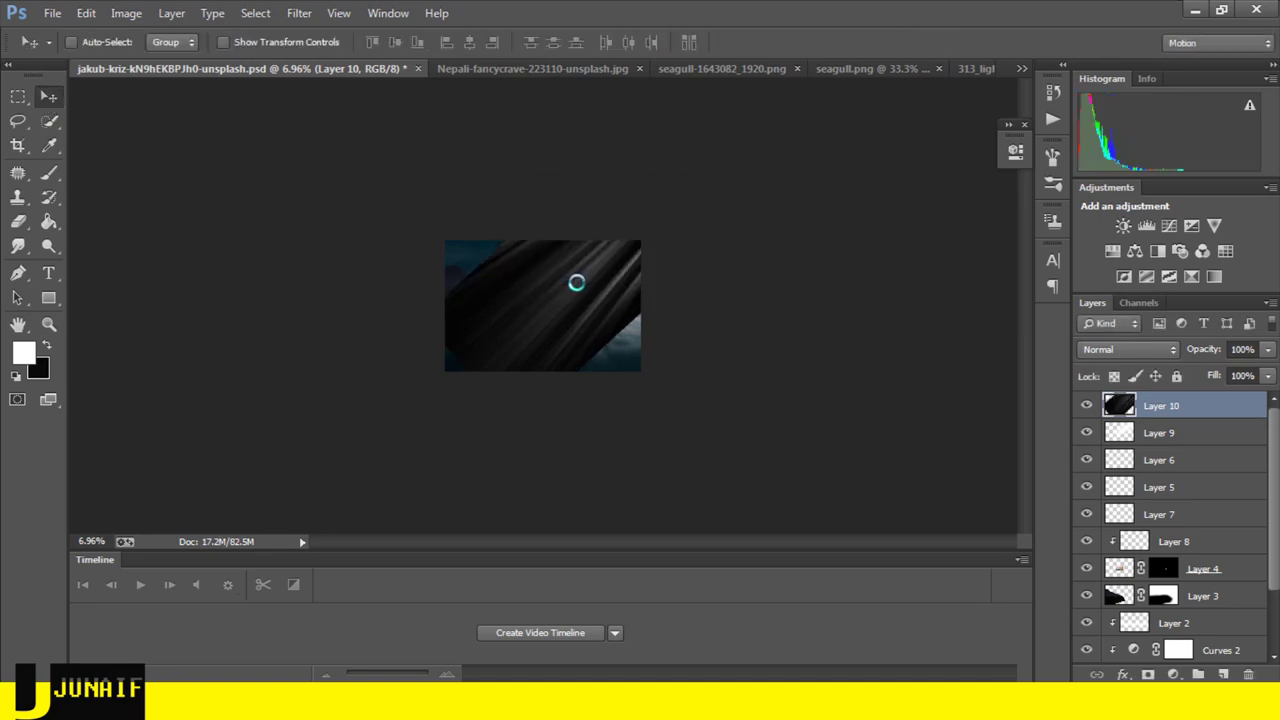
- Set Layer 10's blend mode to Screen
scroll(560, 285, up, 3)
scroll(556, 285, up, 2)
scroll(556, 285, down, 1)
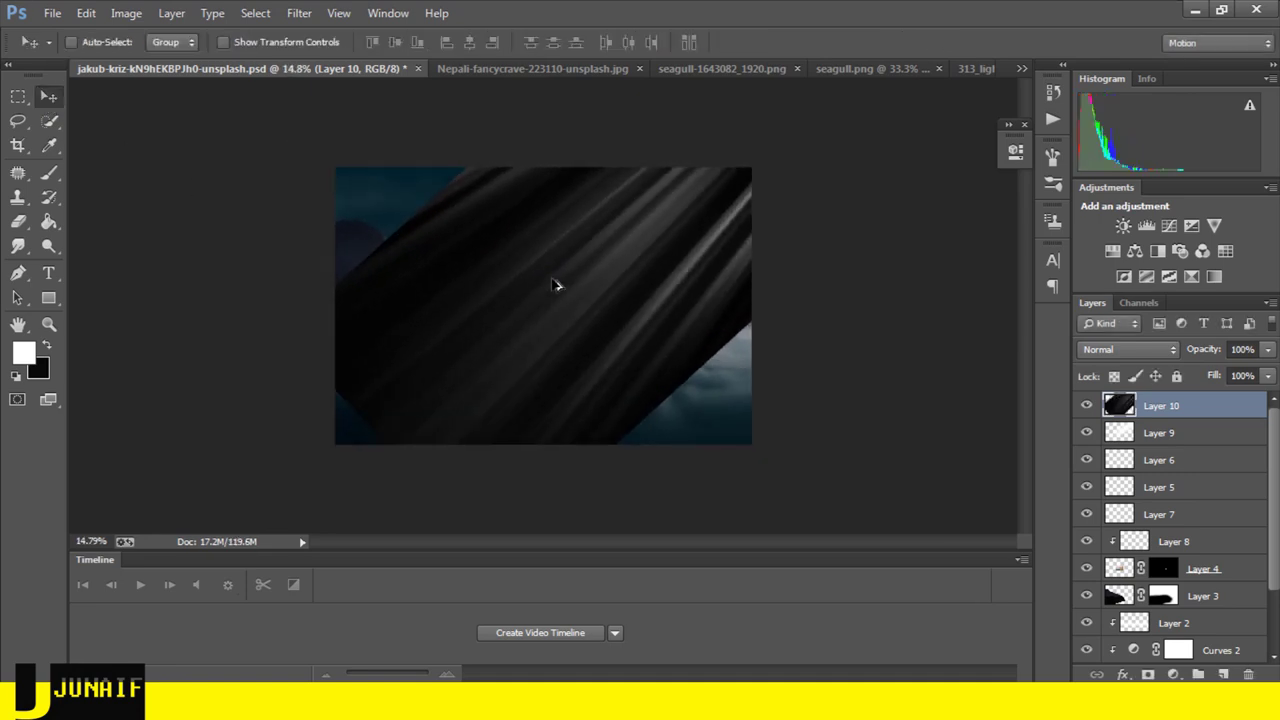
click(1130, 349)
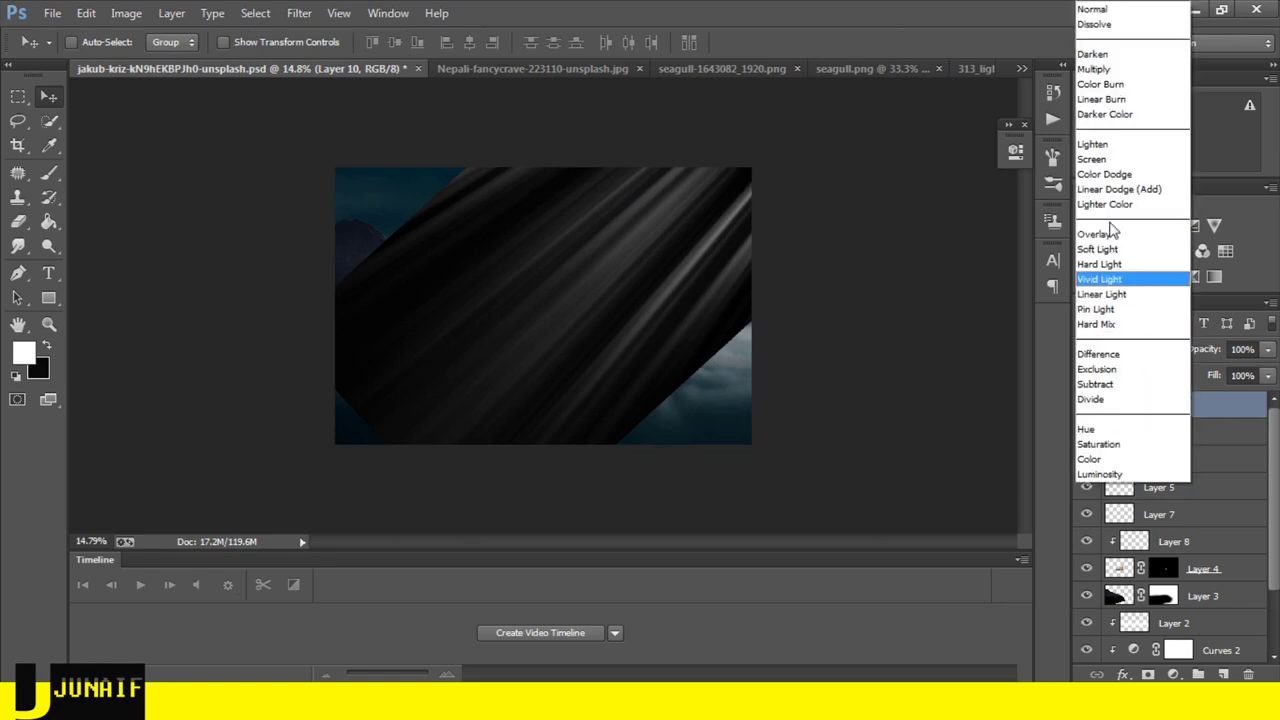
click(1095, 159)
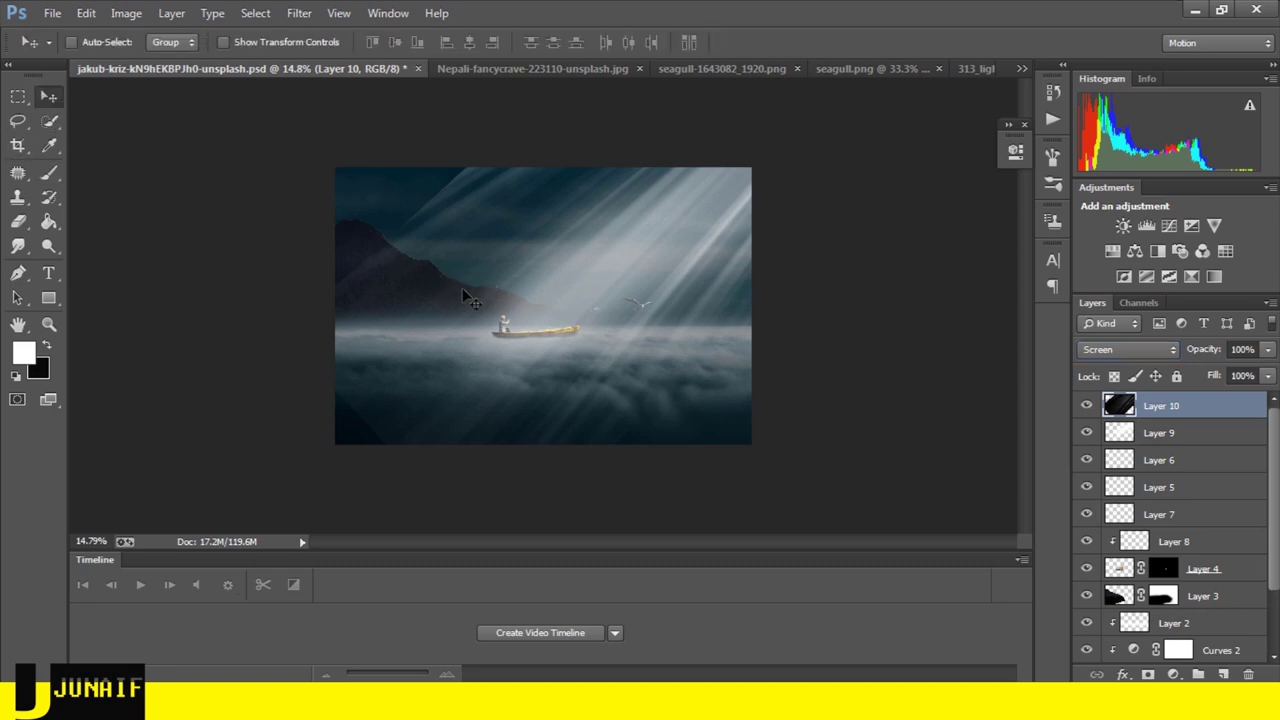
- Erase the unwanted beams with a 1200 px Eraser, leaving one diagonal shaft
click(50, 173)
scroll(537, 366, up, 2)
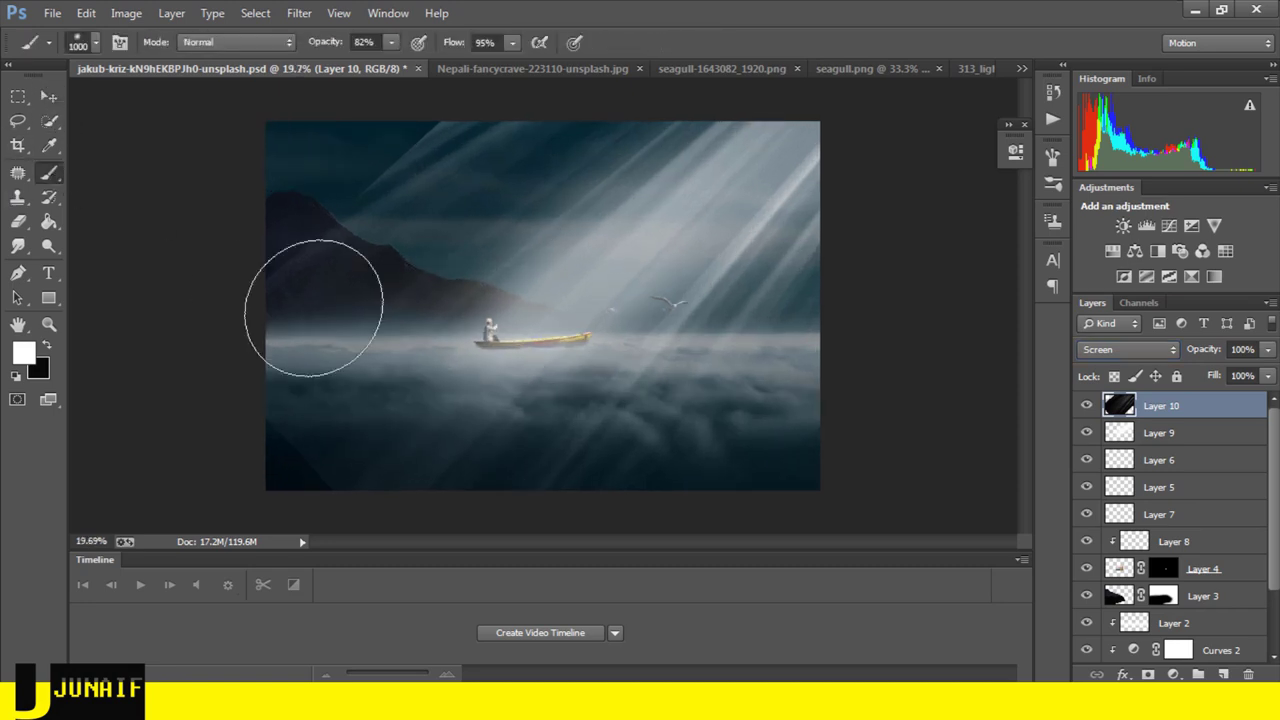
click(17, 222)
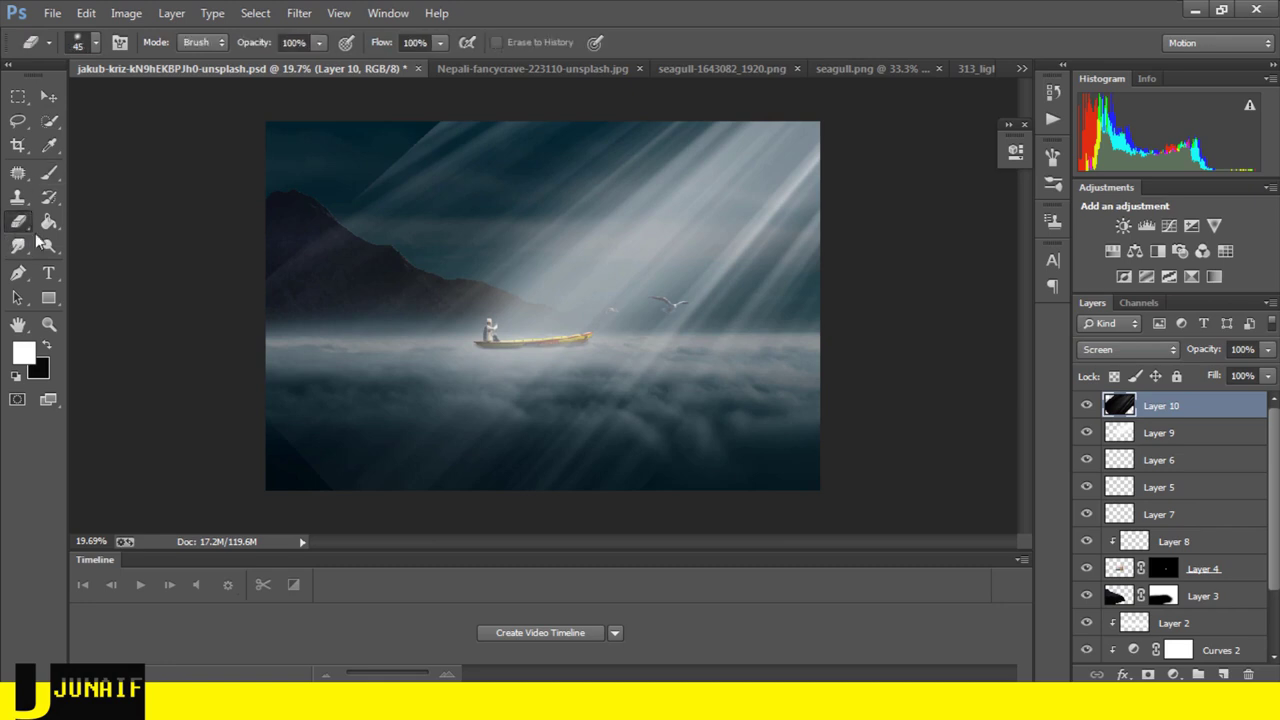
scroll(306, 271, up, 2)
scroll(421, 230, down, 3)
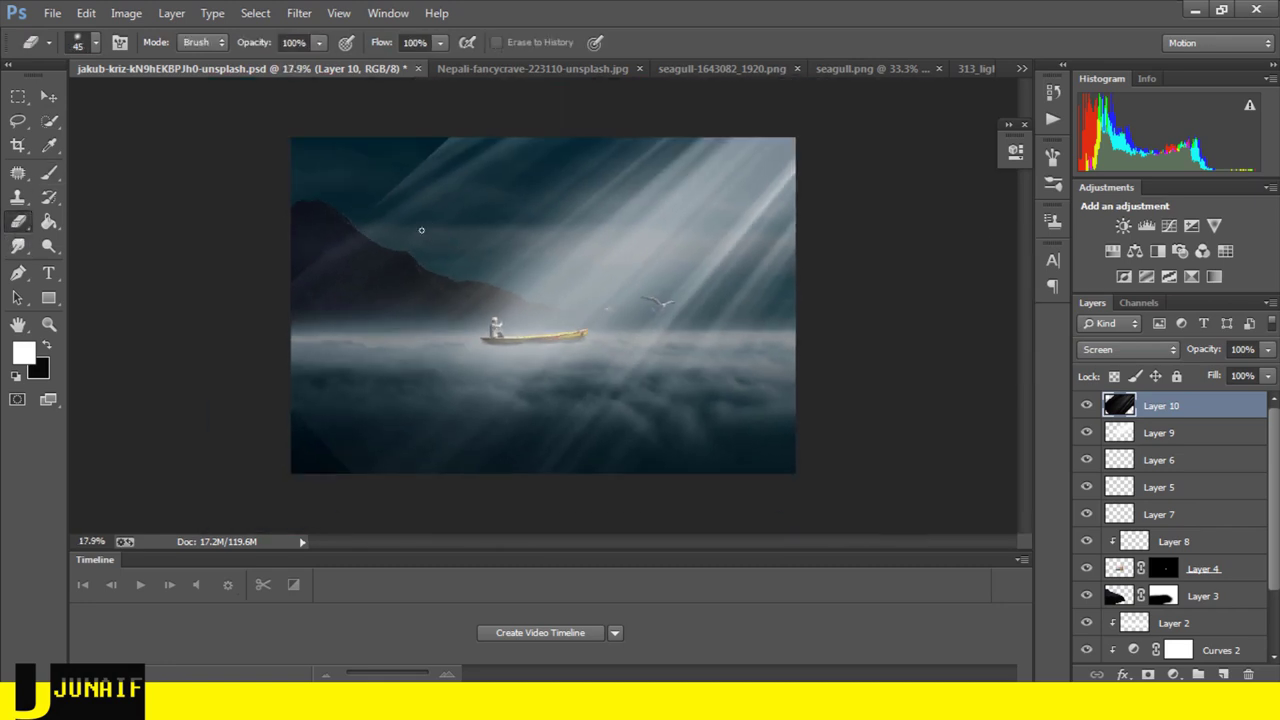
key(bracketright)
key(bracketright)
key(bracketright)
key(bracketright)
key(bracketright)
key(bracketright)
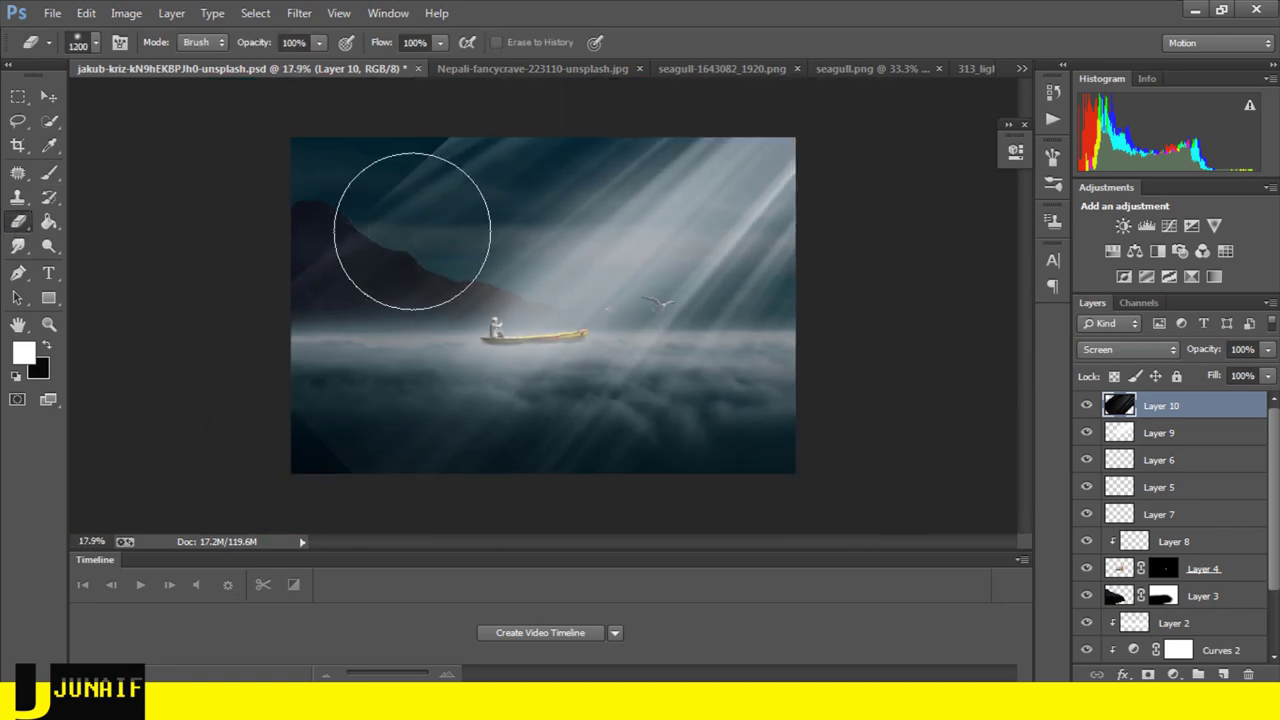
right_click(421, 230)
key(Escape)
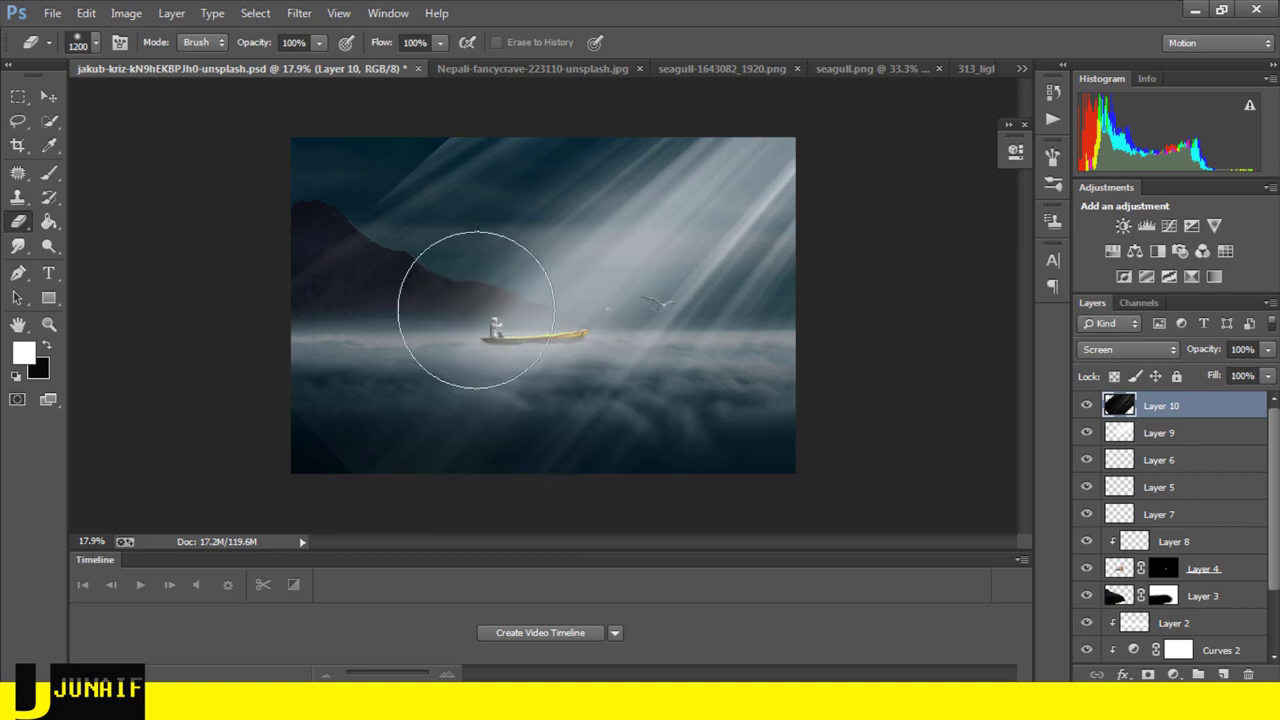
scroll(413, 270, down, 1)
scroll(413, 270, down, 1)
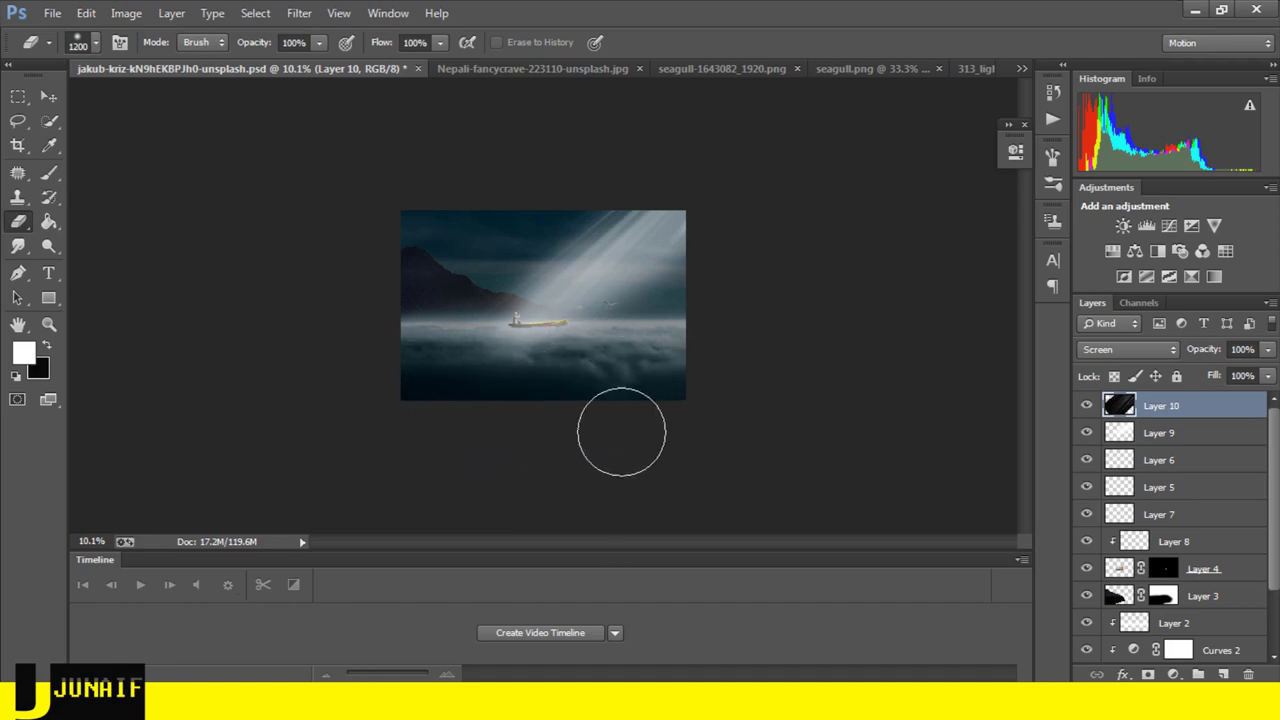
scroll(560, 400, up, 2)
scroll(563, 397, up, 2)
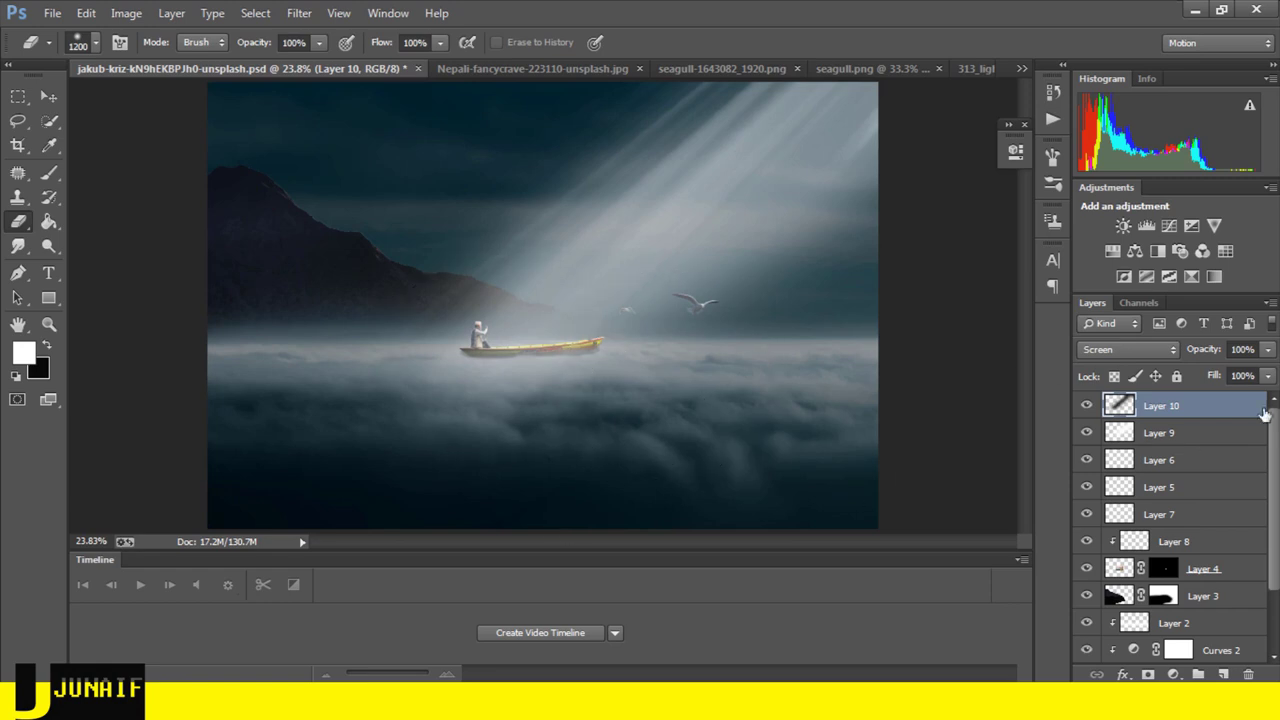
- Set Layer 10's Opacity to 77% and Fill to 99%
drag(1208, 352, 1170, 355)
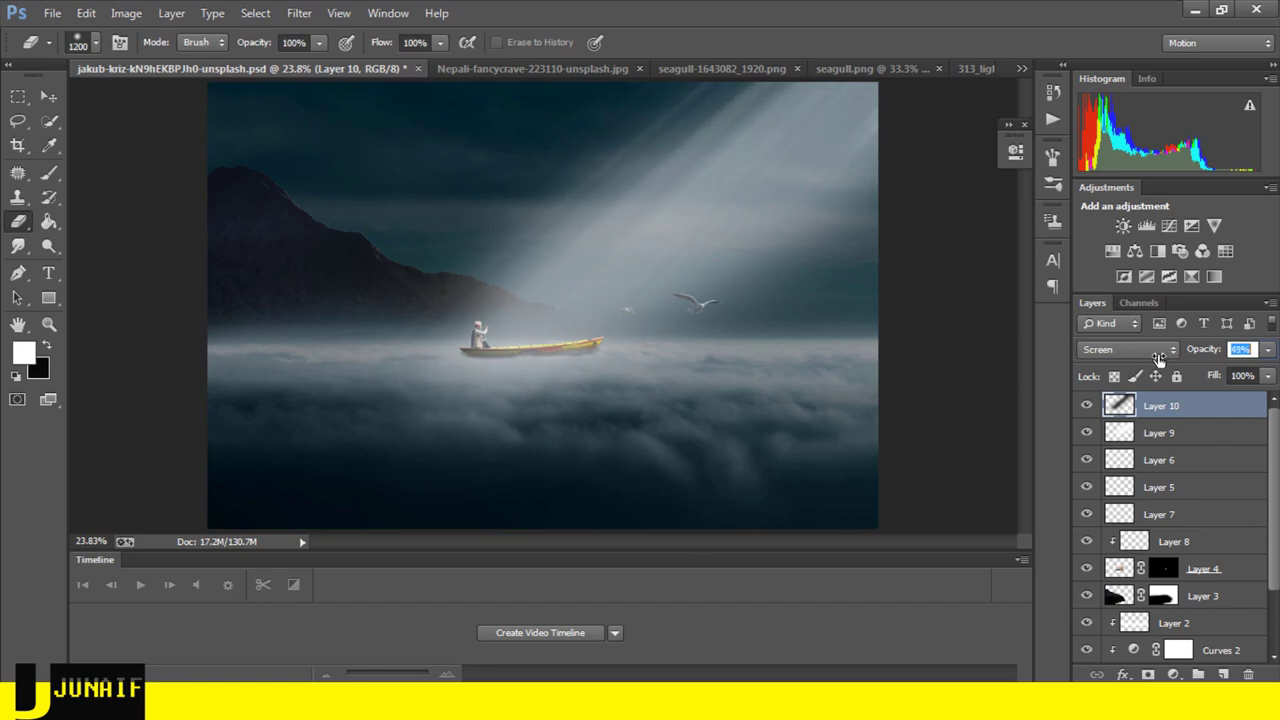
drag(1213, 375, 1180, 378)
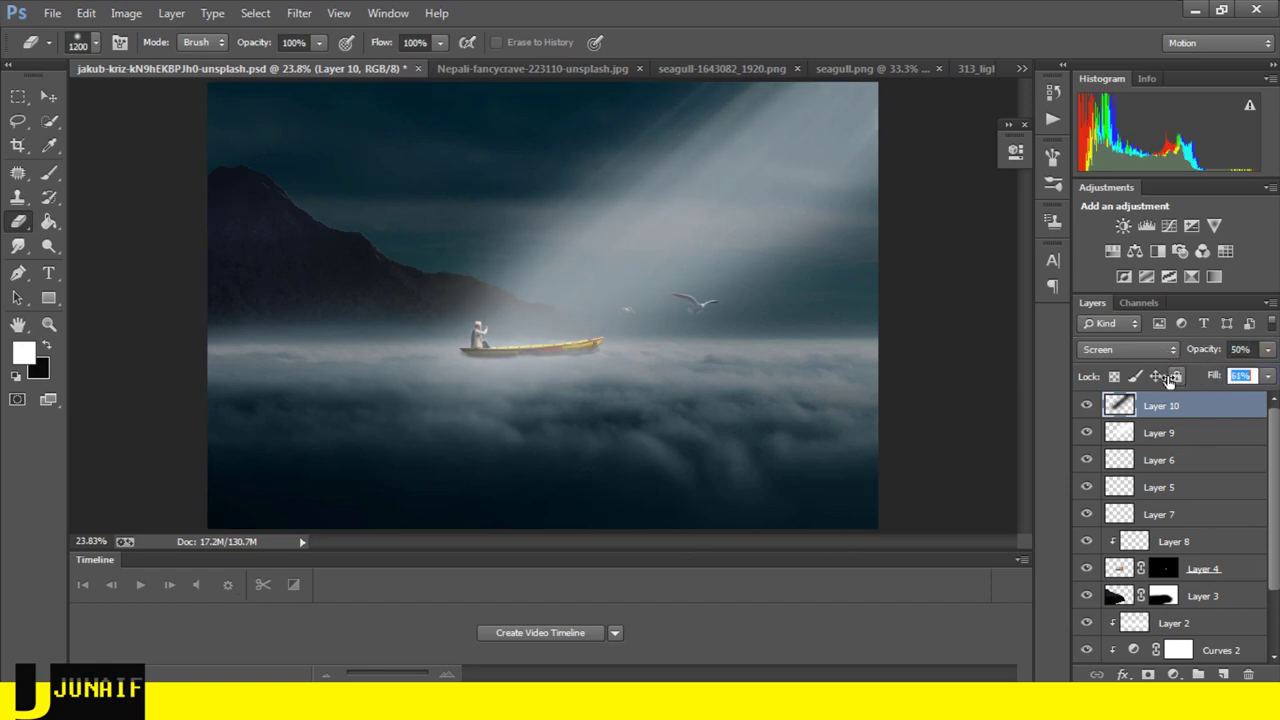
mouse_move(1206, 378)
mouse_down()
mouse_move(1194, 357)
mouse_move(1202, 374)
mouse_move(1248, 380)
mouse_move(1226, 354)
mouse_up()
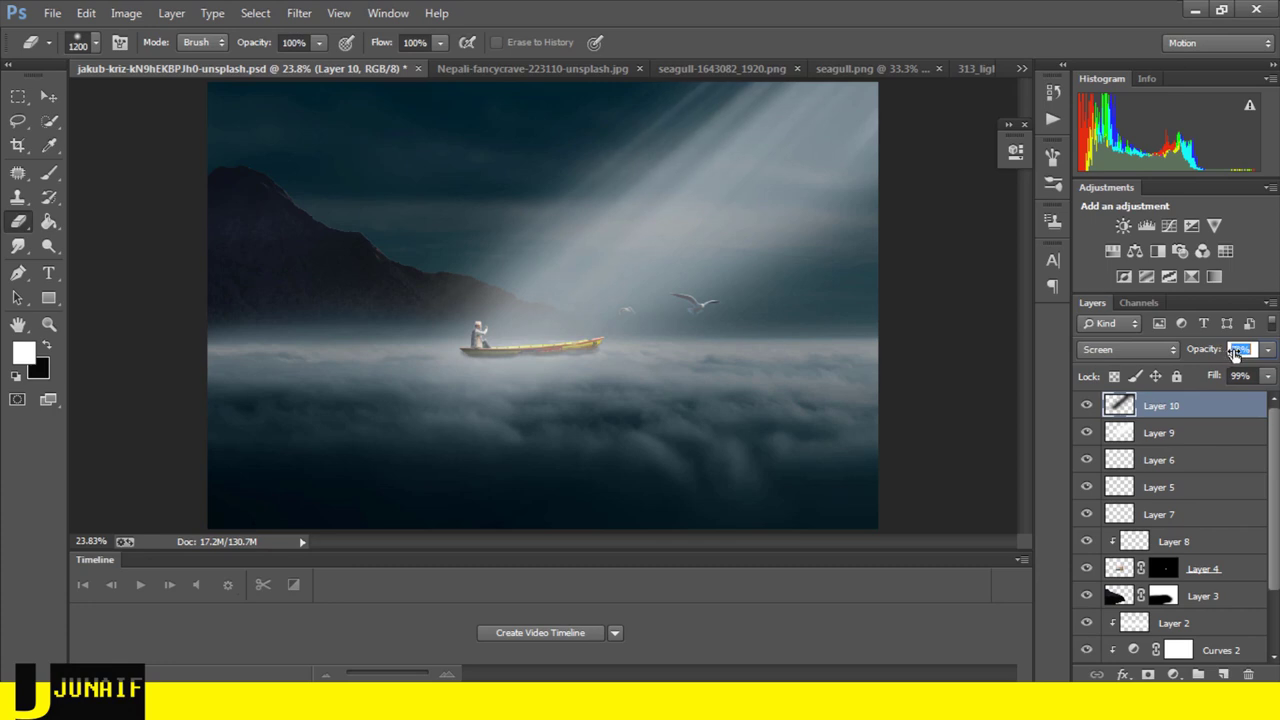
text(77)
key(Return)
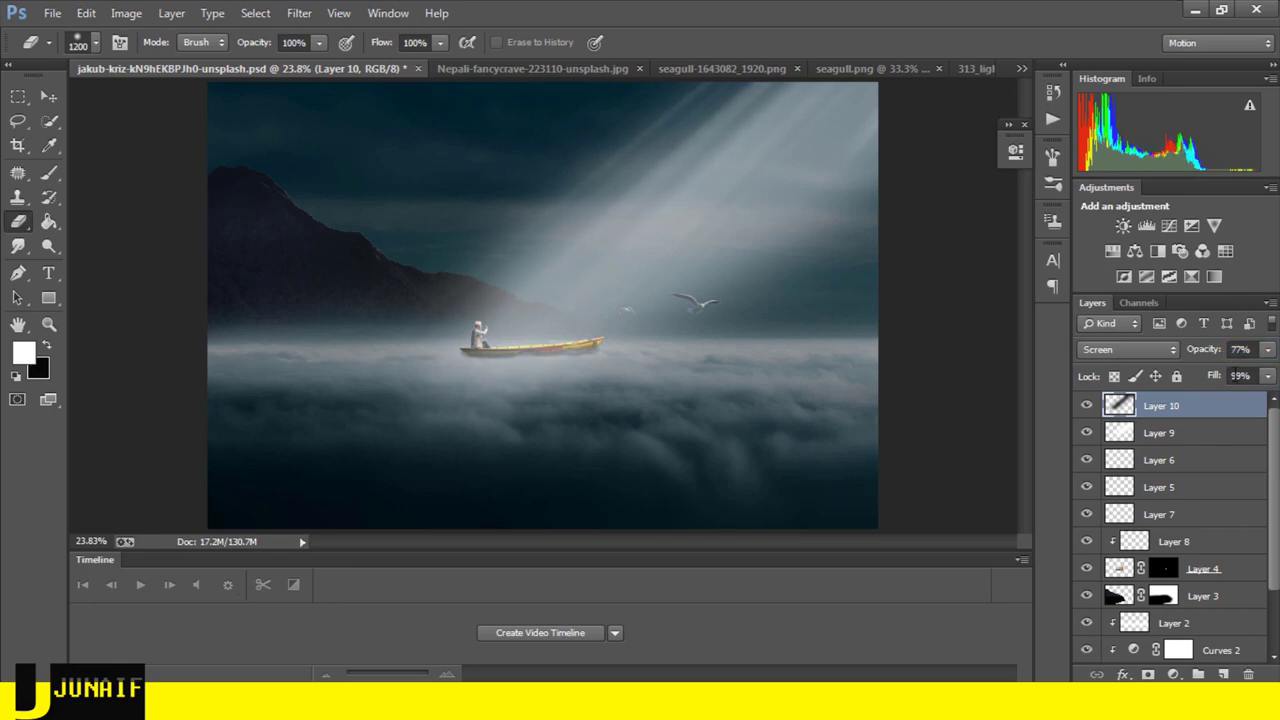
scroll(556, 290, down, 2)
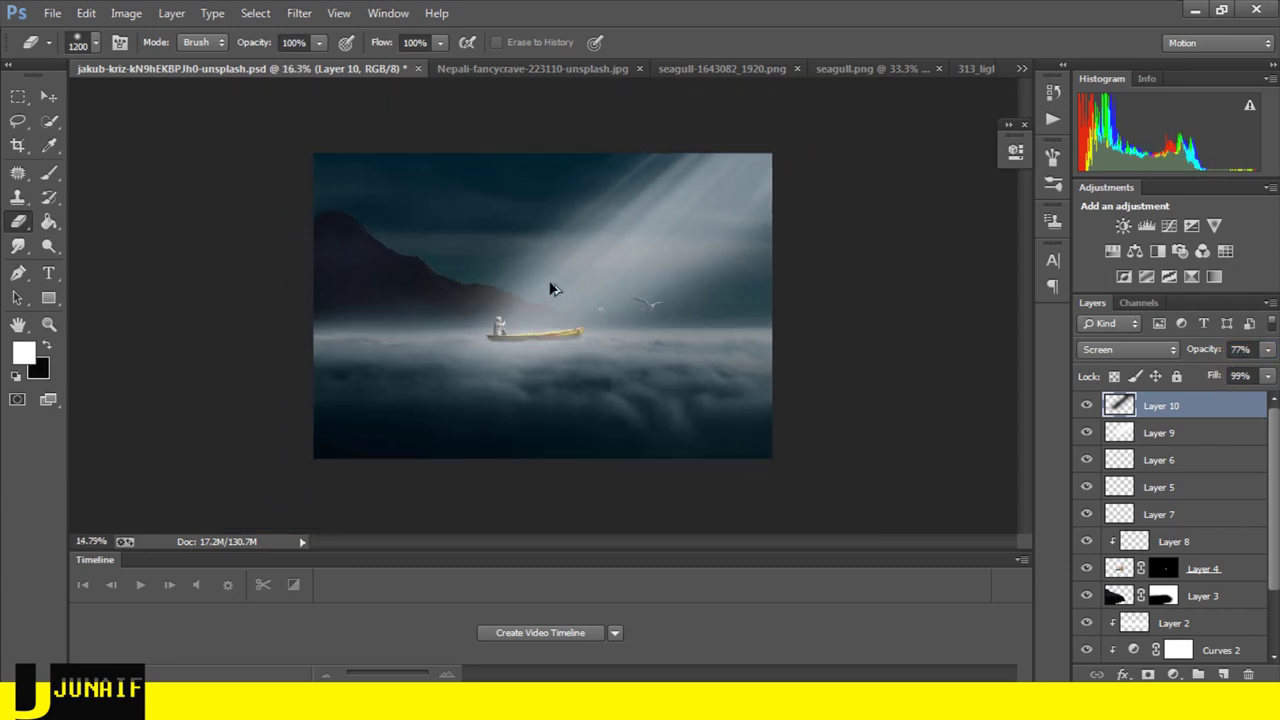
scroll(553, 289, down, 2)
scroll(548, 288, down, 1)
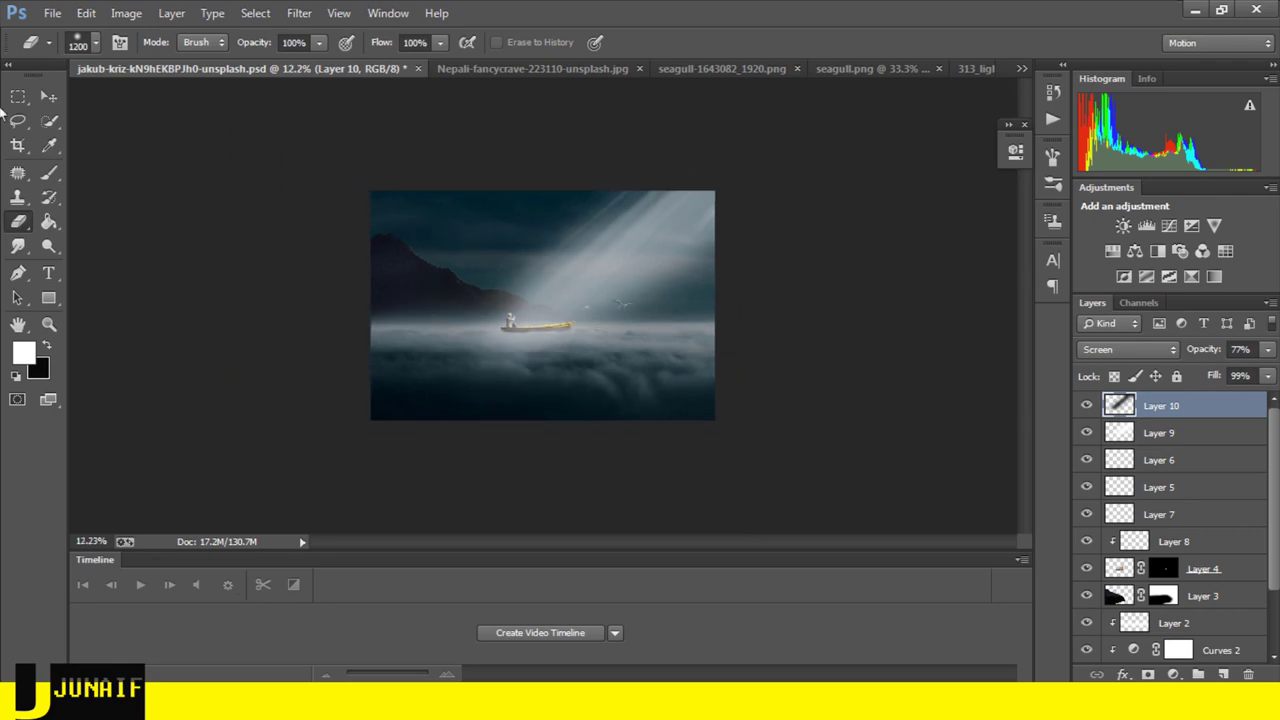
- Select the mountain layer, Layer 3, in the Layers panel
click(48, 96)
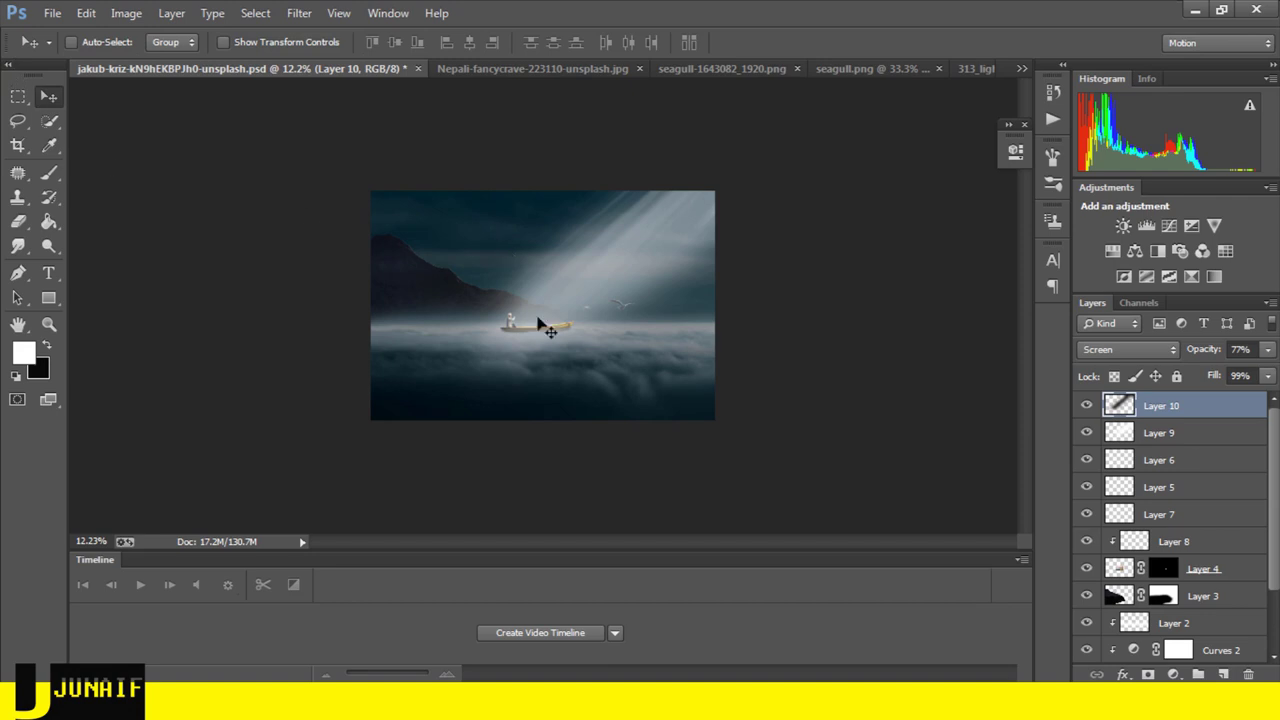
scroll(540, 318, up, 2)
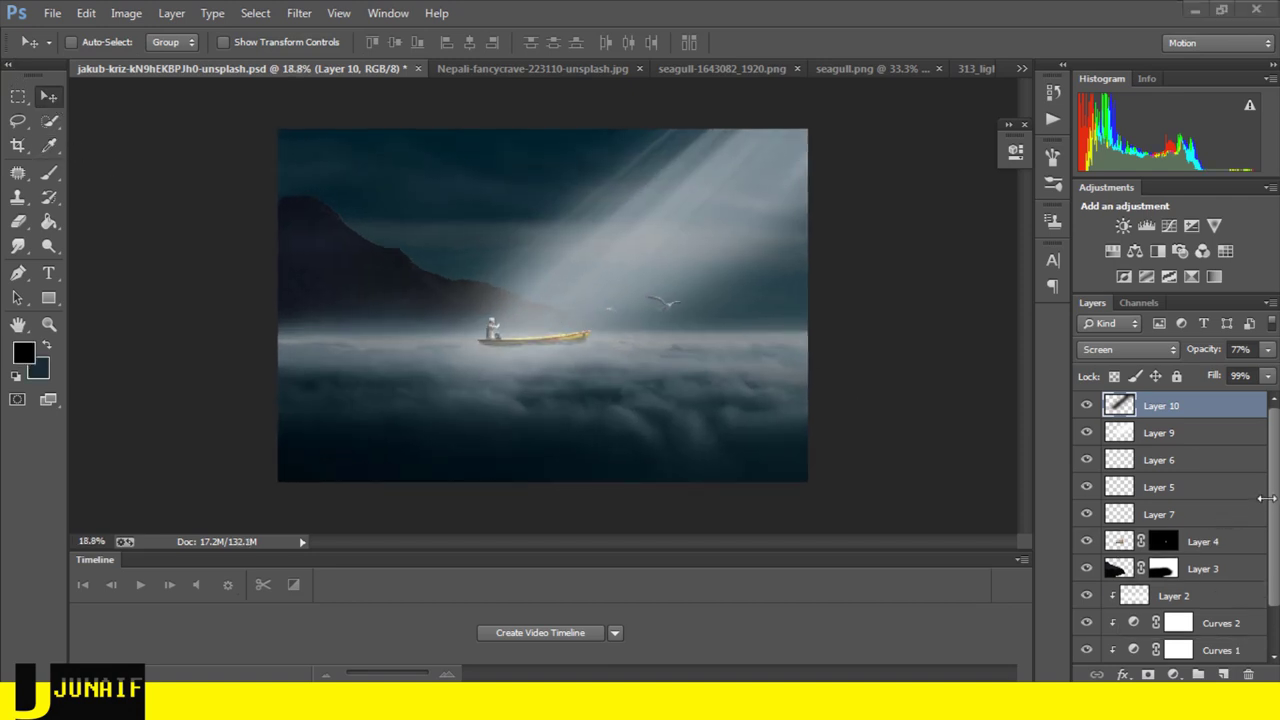
drag(1276, 519, 1276, 597)
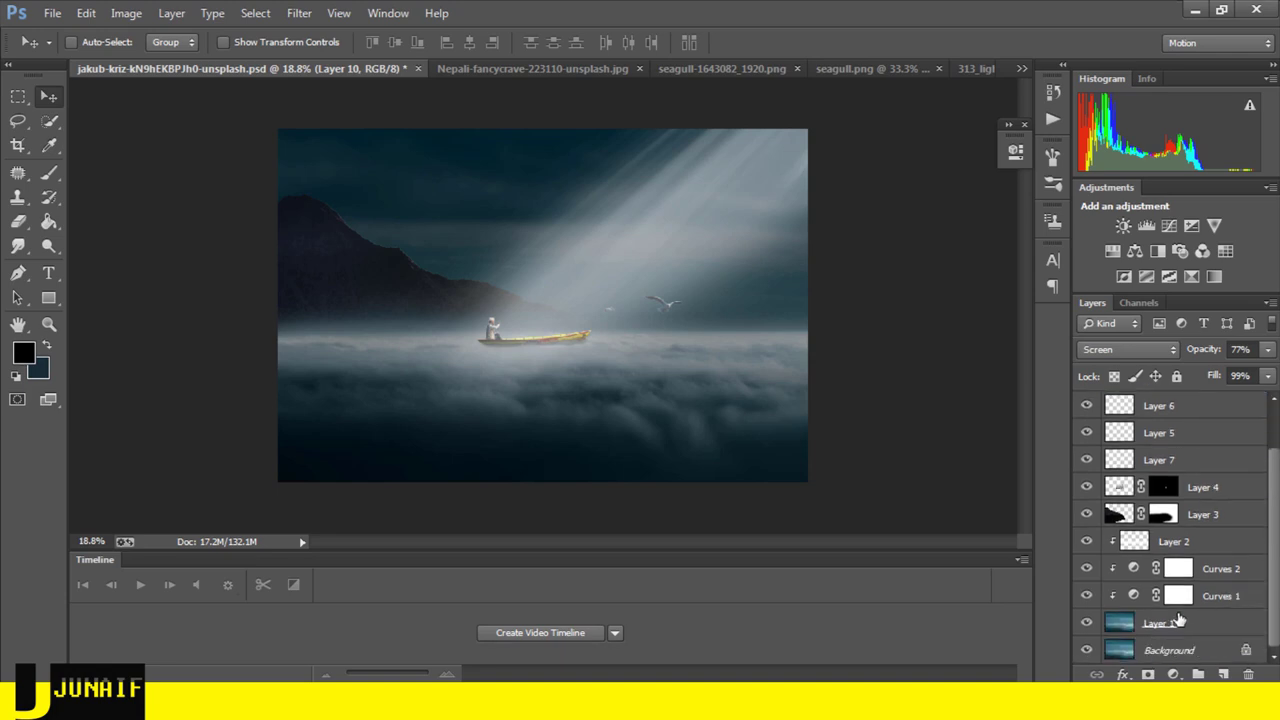
click(1209, 517)
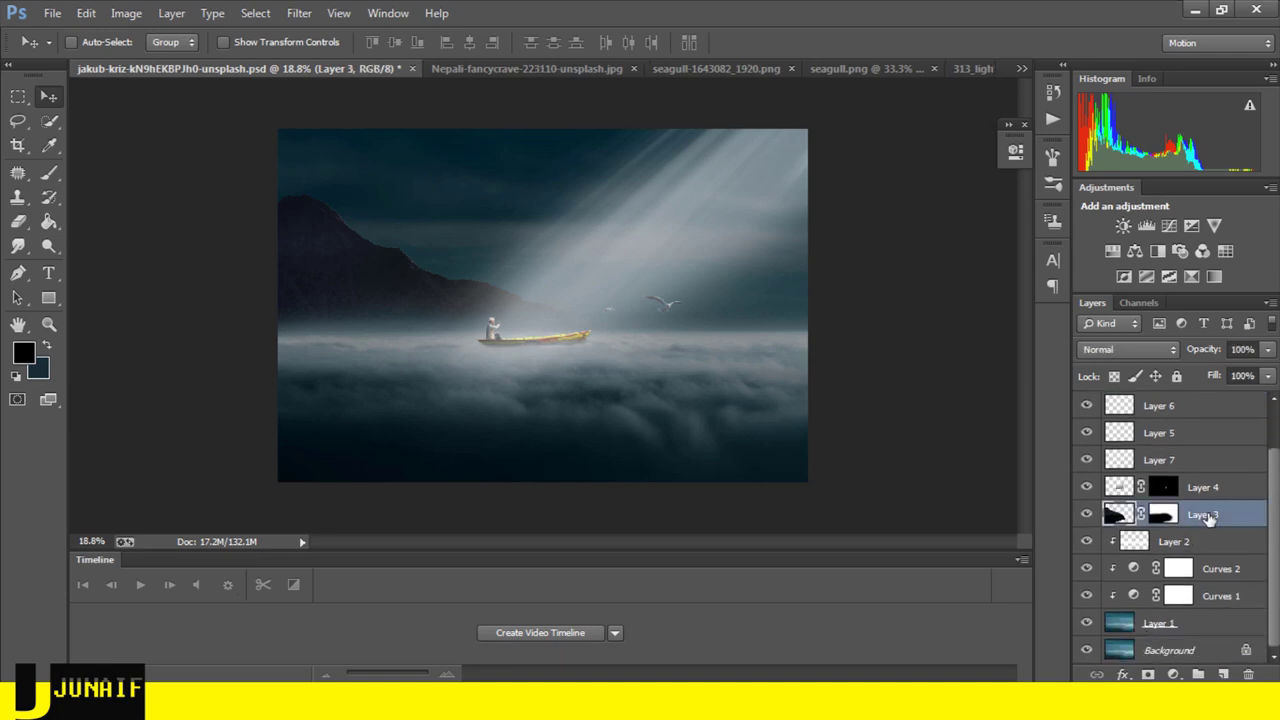
- Apply a Gaussian Blur with a 3.7 px radius to the mountain
click(312, 13)
mouse_move(410, 220)
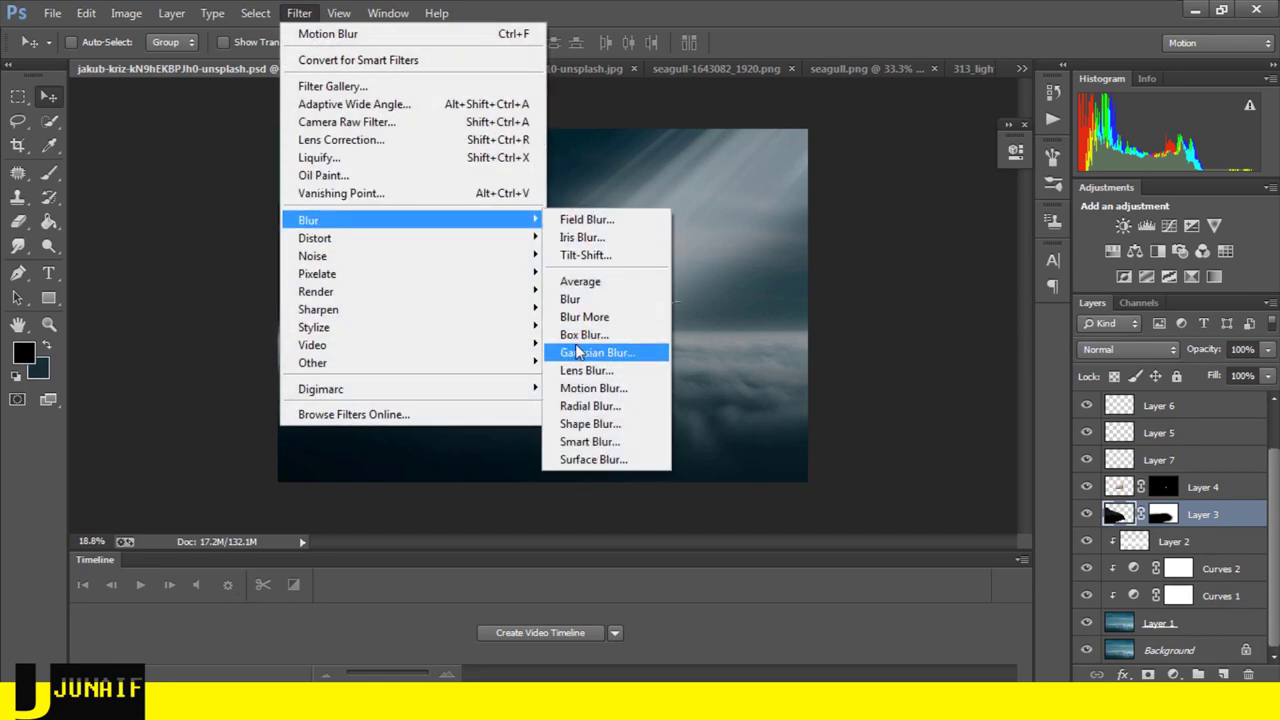
click(578, 354)
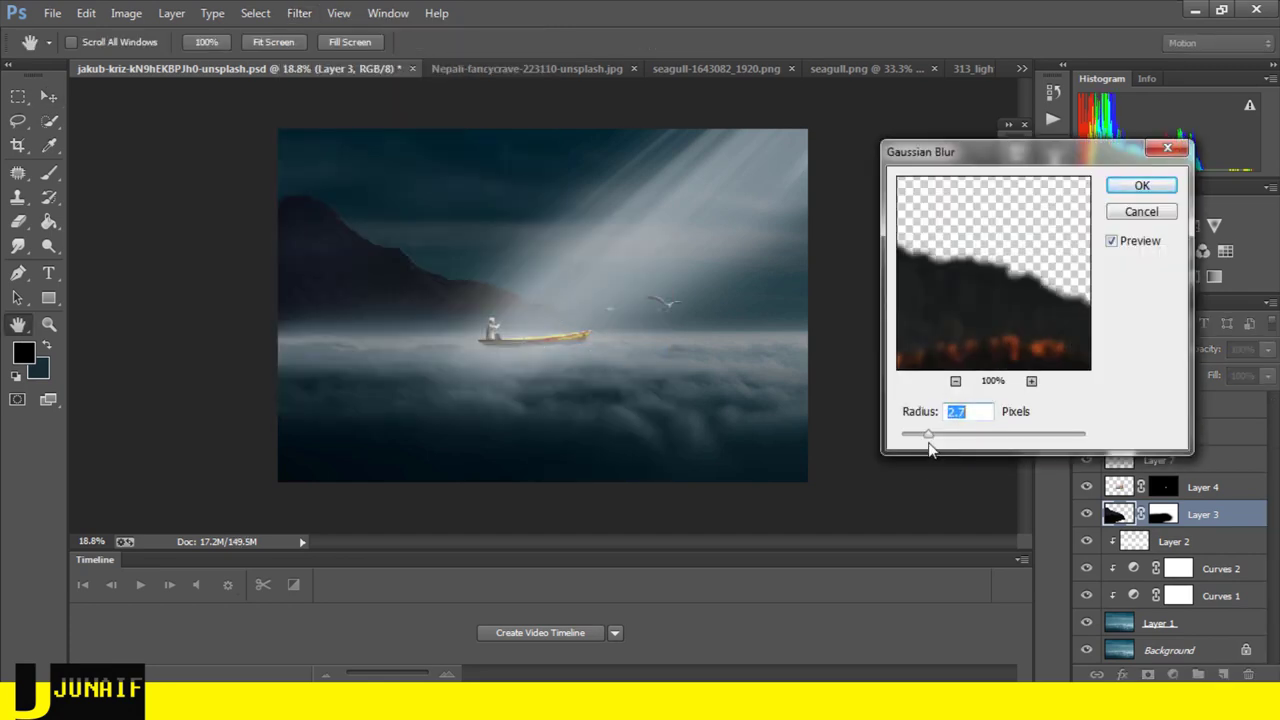
mouse_move(932, 436)
mouse_down()
mouse_move(1000, 438)
mouse_move(952, 440)
mouse_up()
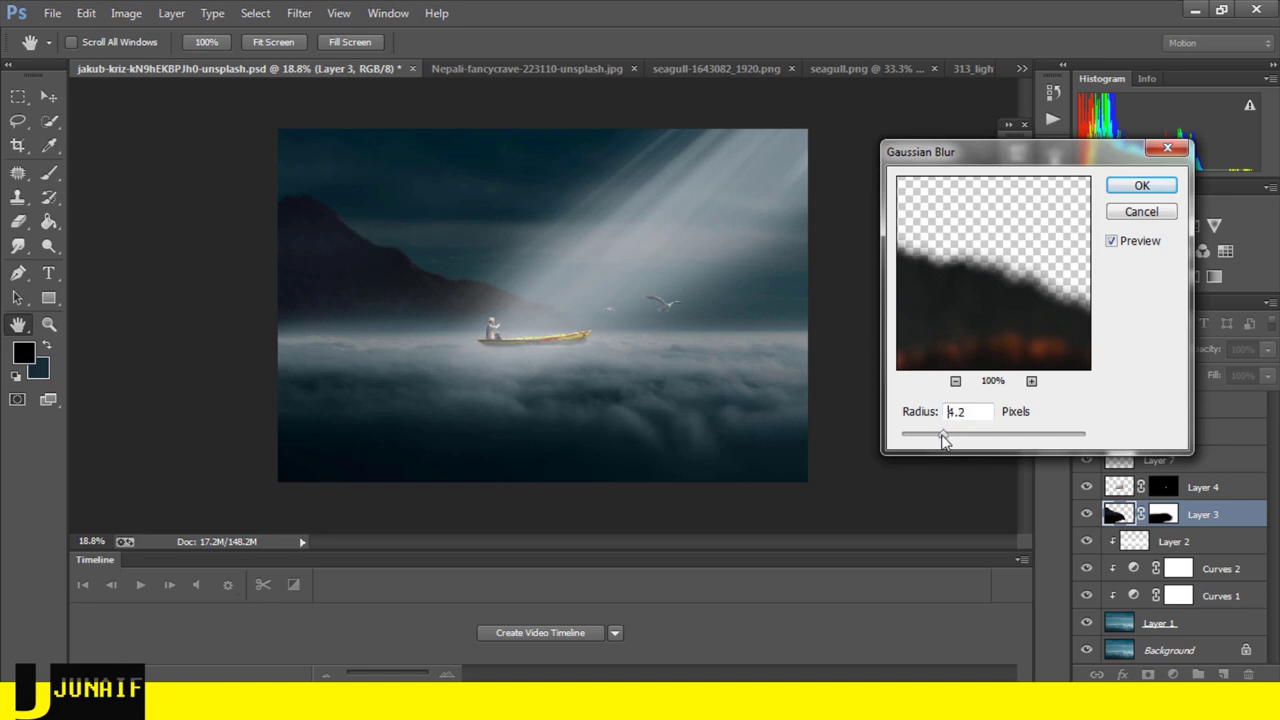
drag(943, 441, 941, 443)
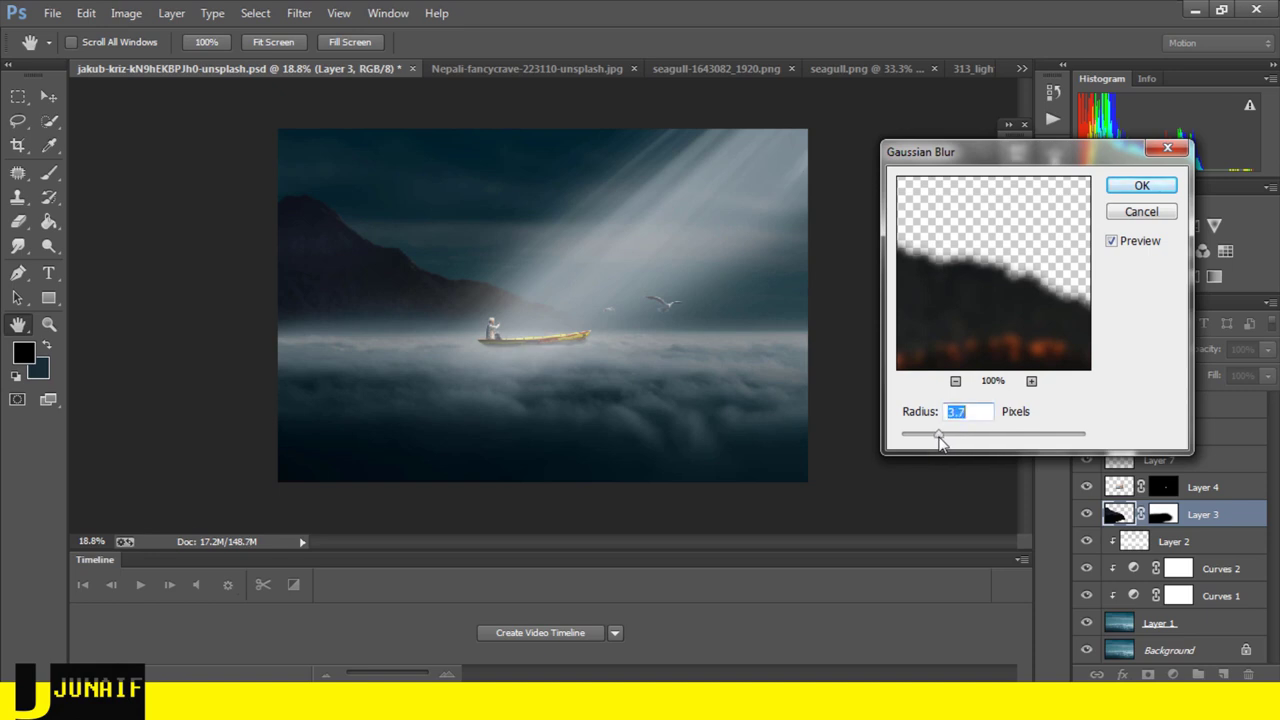
click(1142, 185)
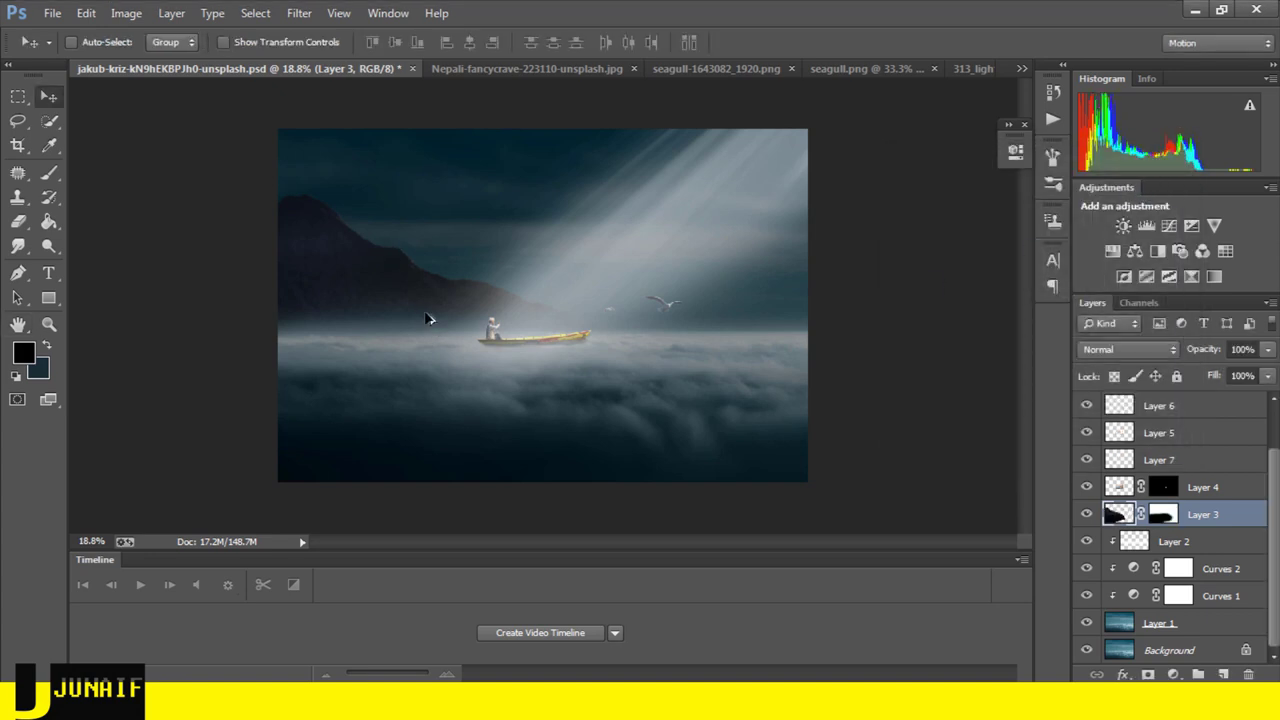
- Apply a Camera Raw Filter with Temperature -10 to the mountain layer
scroll(390, 300, up, 3)
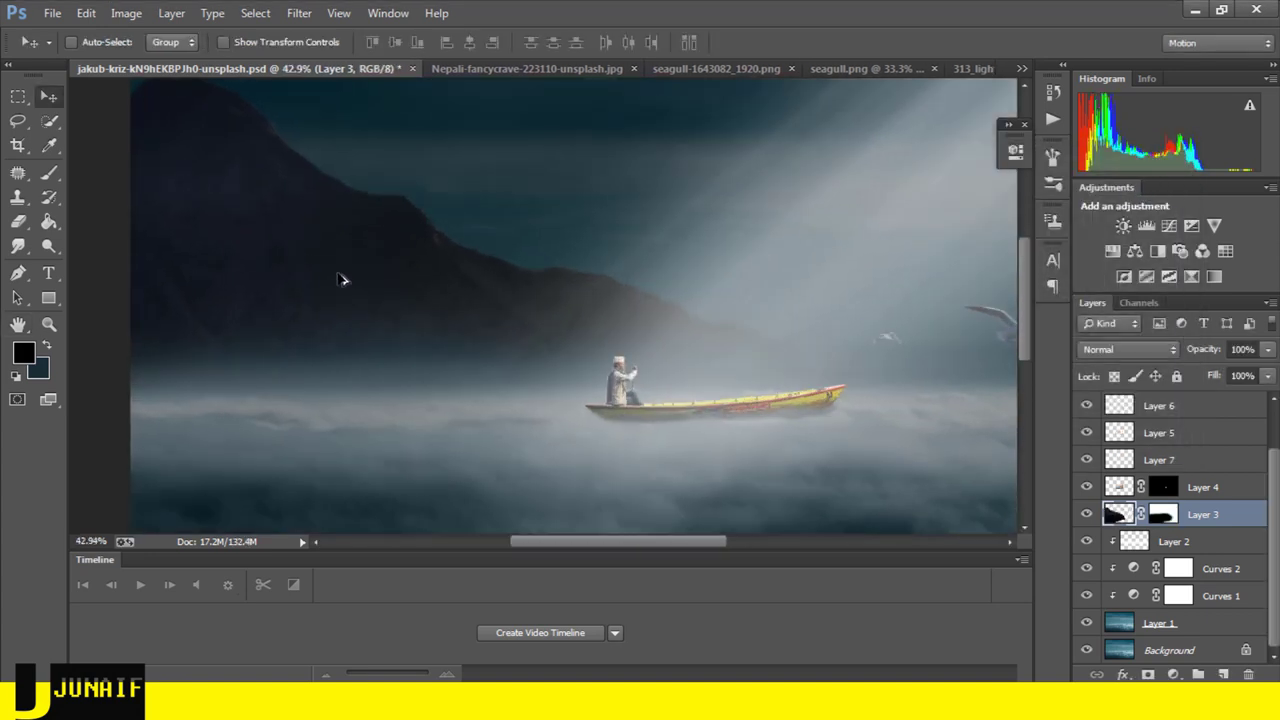
scroll(644, 308, down, 2)
scroll(645, 308, down, 2)
scroll(645, 308, down, 1)
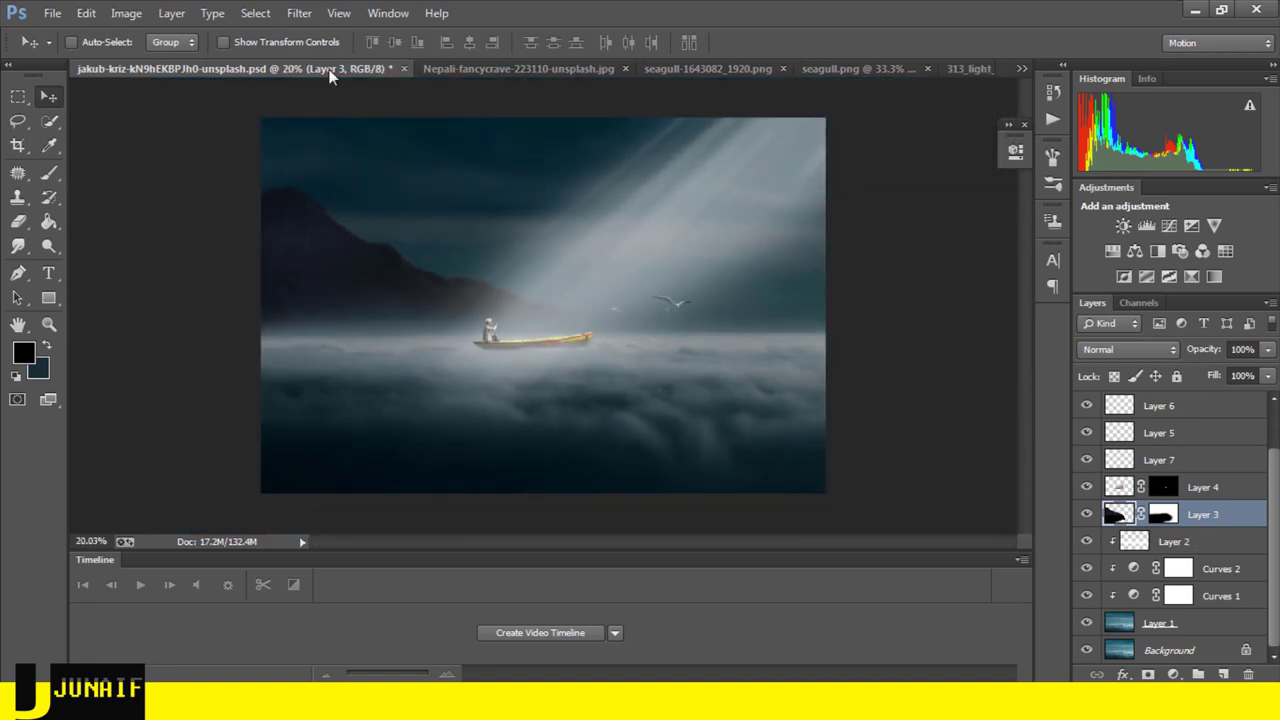
click(300, 14)
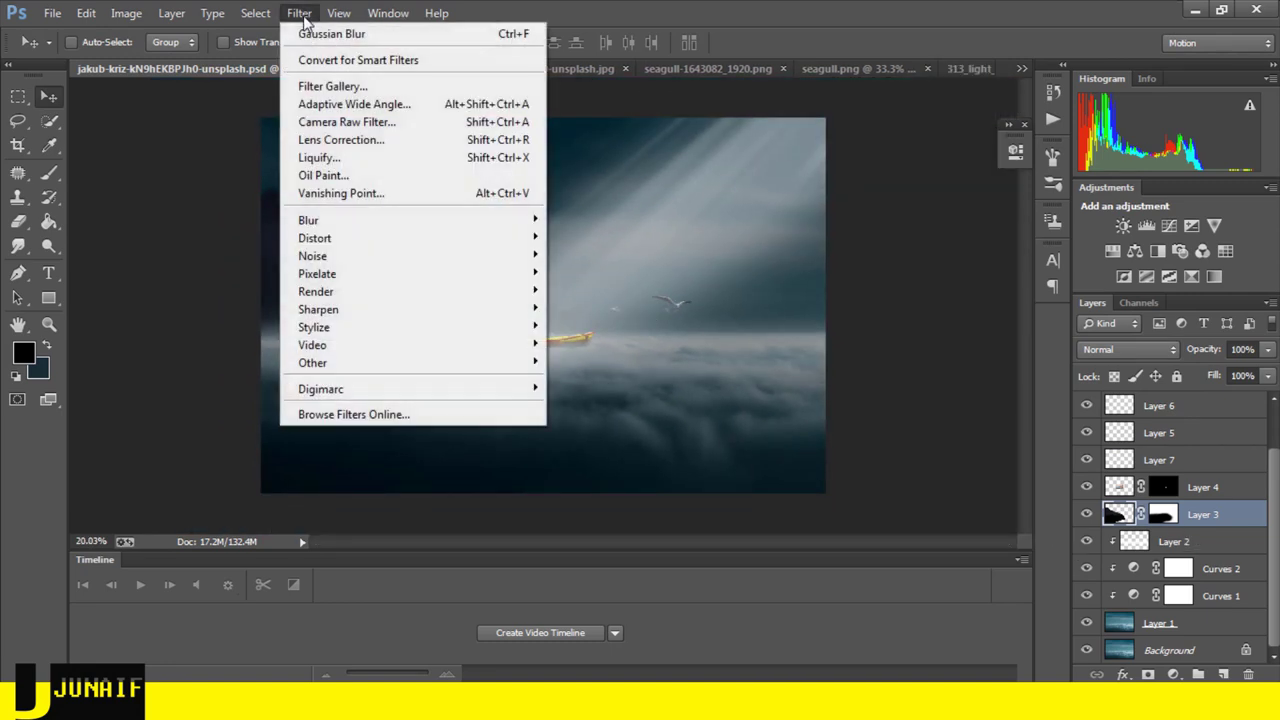
click(395, 126)
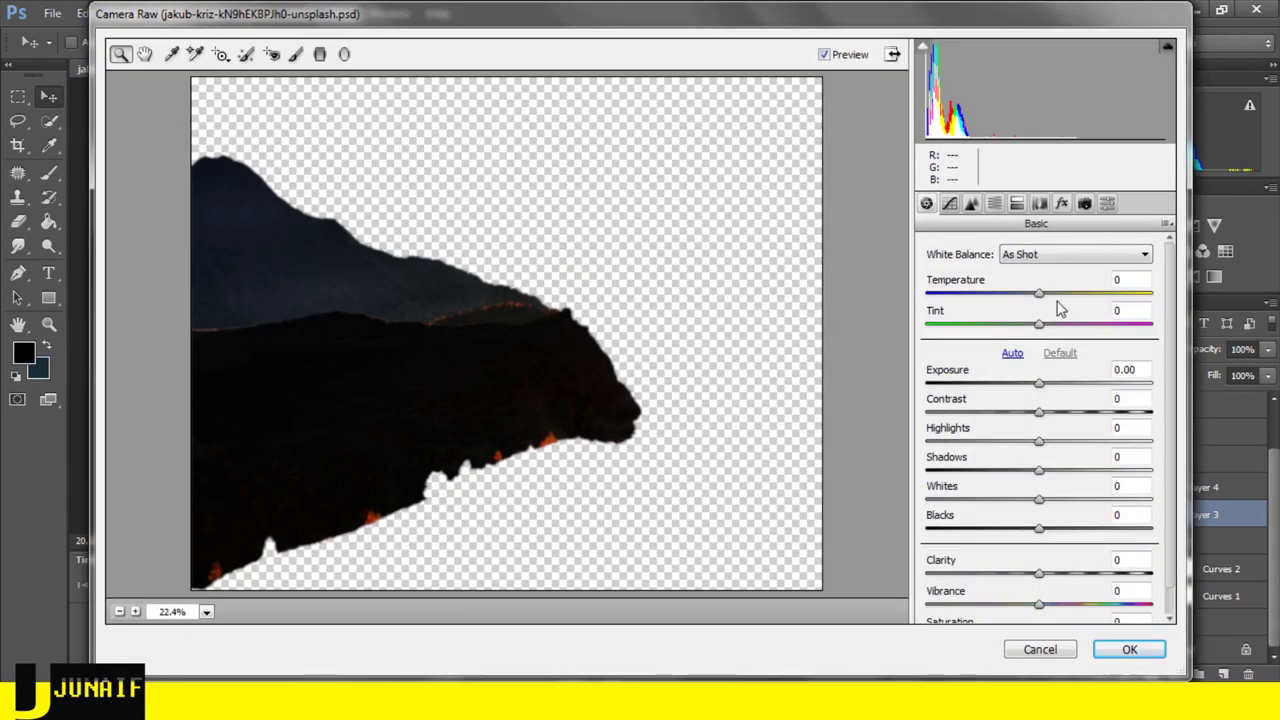
drag(1039, 297, 1027, 296)
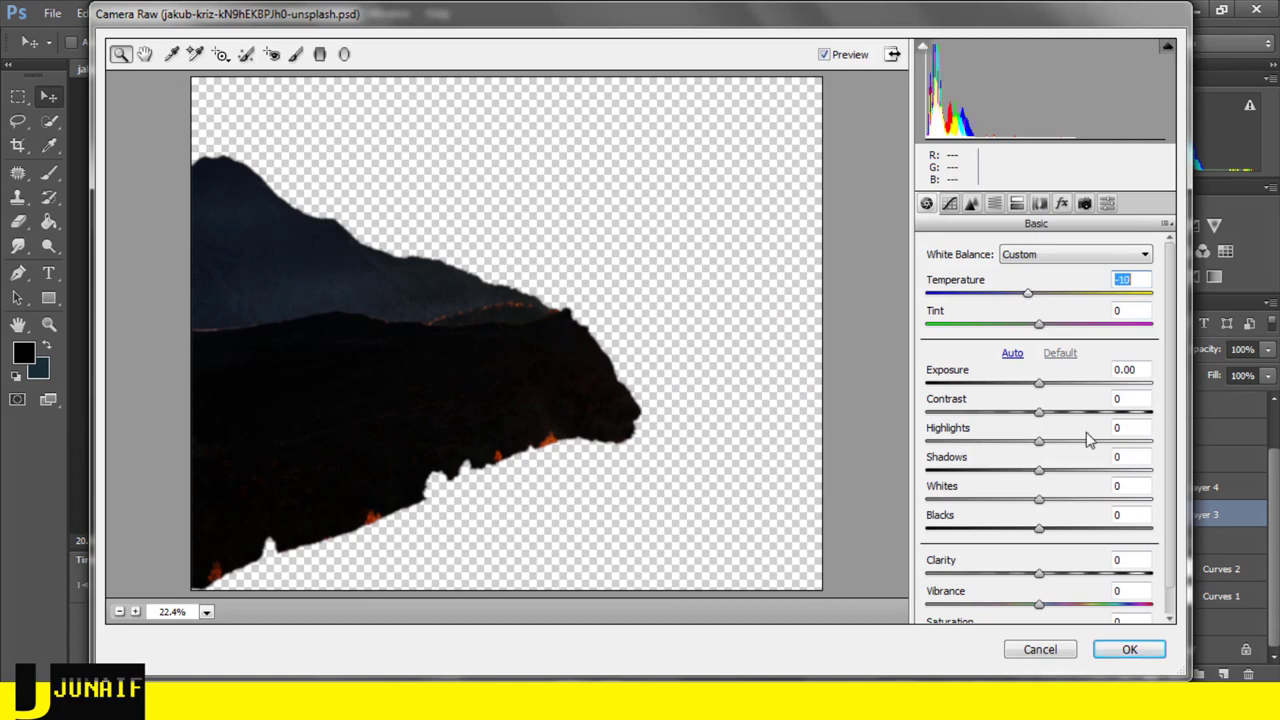
click(1141, 648)
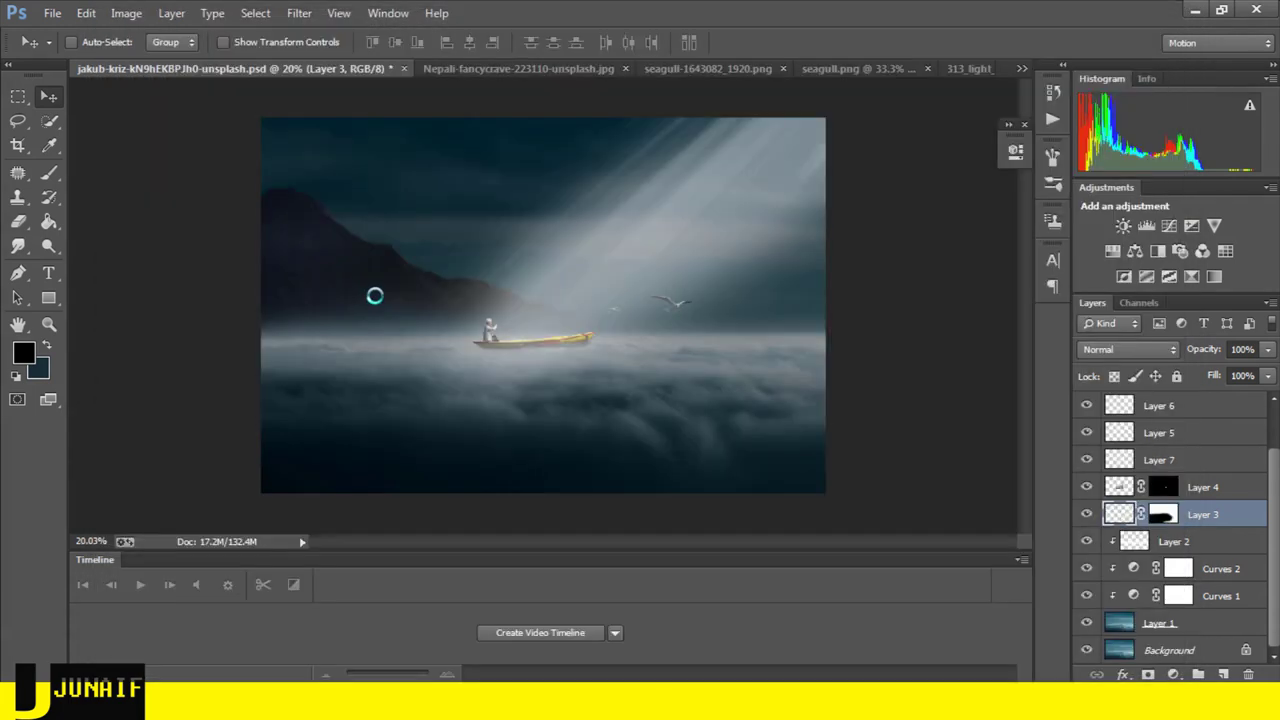
scroll(378, 294, down, 2)
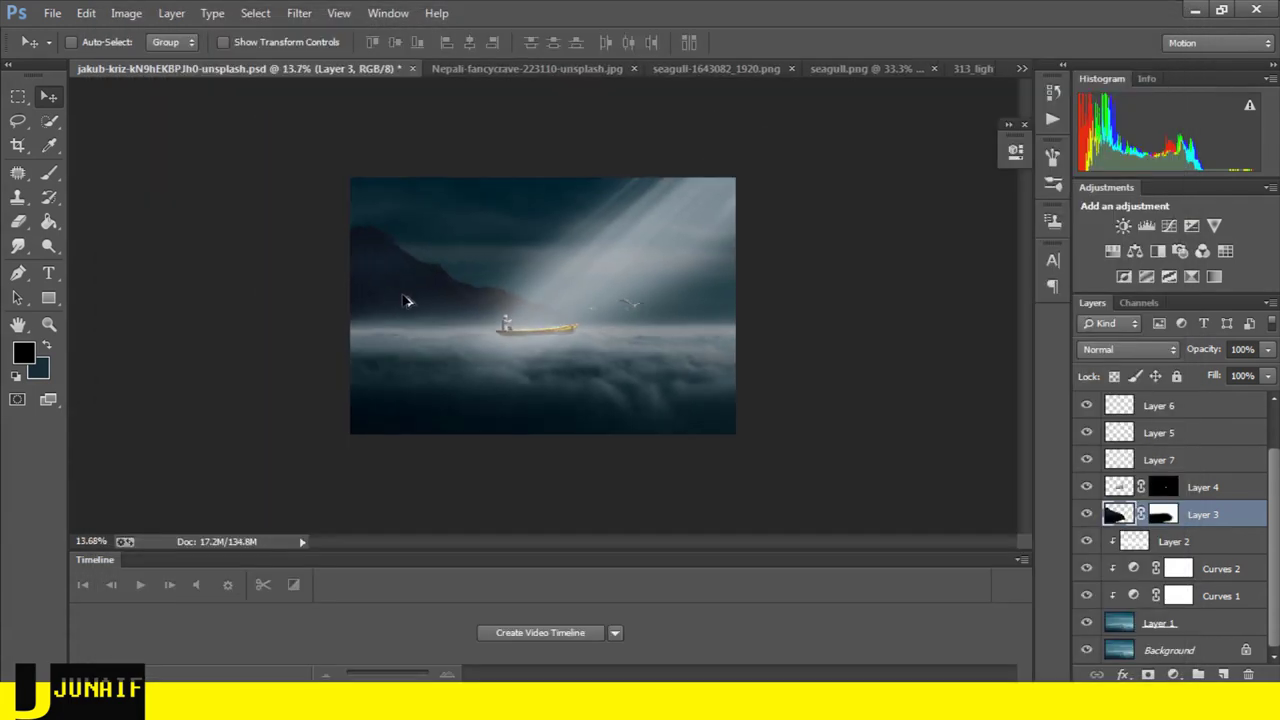
scroll(405, 297, up, 4)
scroll(405, 300, up, 1)
scroll(406, 299, down, 2)
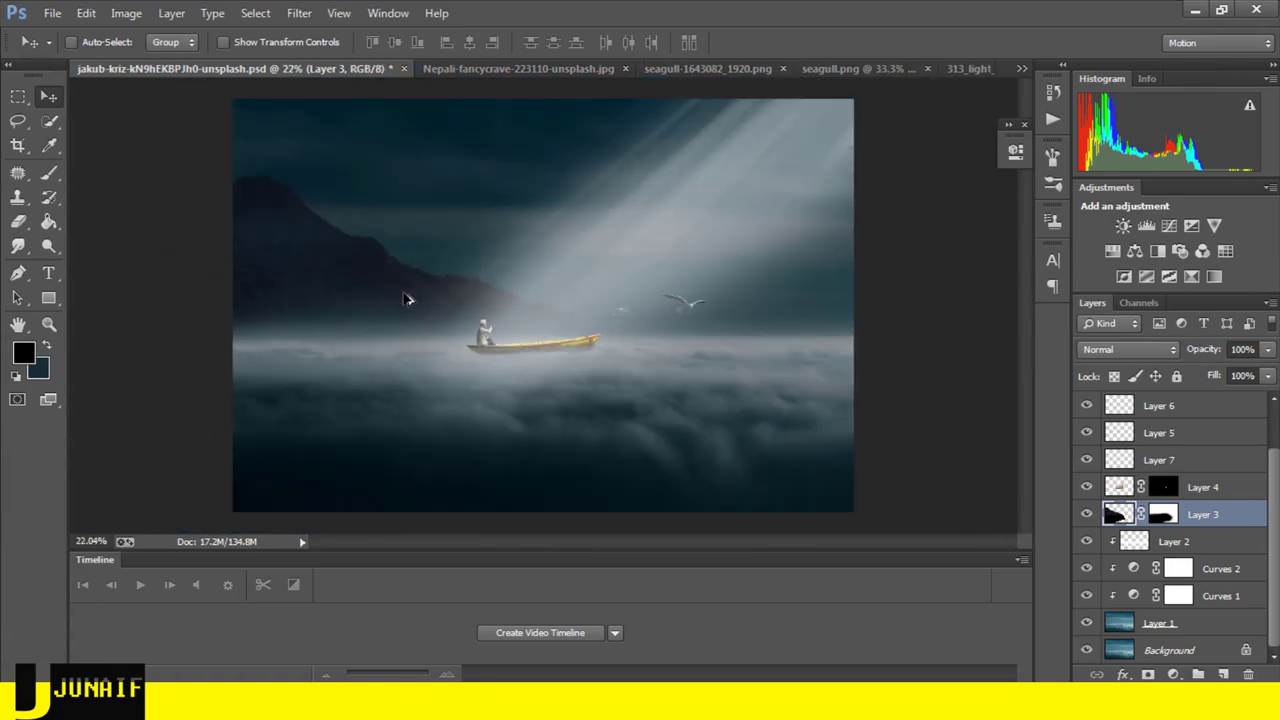
scroll(406, 299, down, 1)
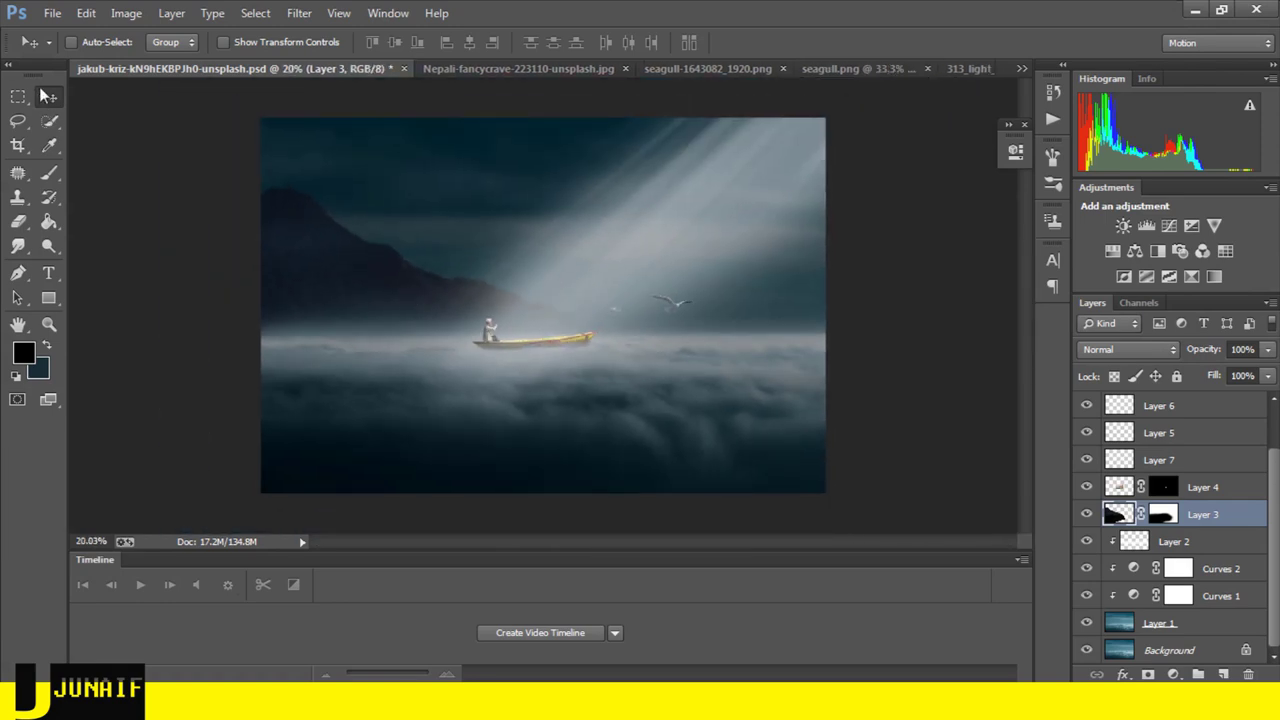
scroll(1265, 497, up, 2)
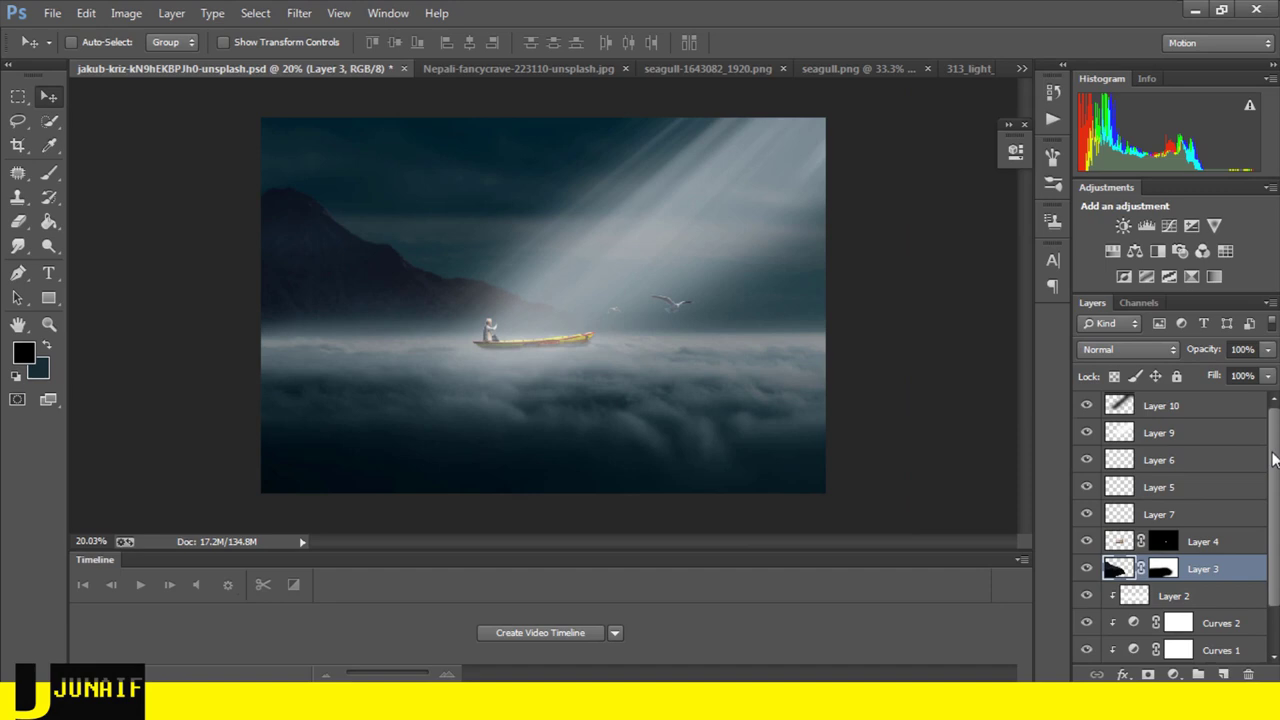
- Merge all visible layers into a new top layer and open it in the Camera Raw Filter
click(1173, 406)
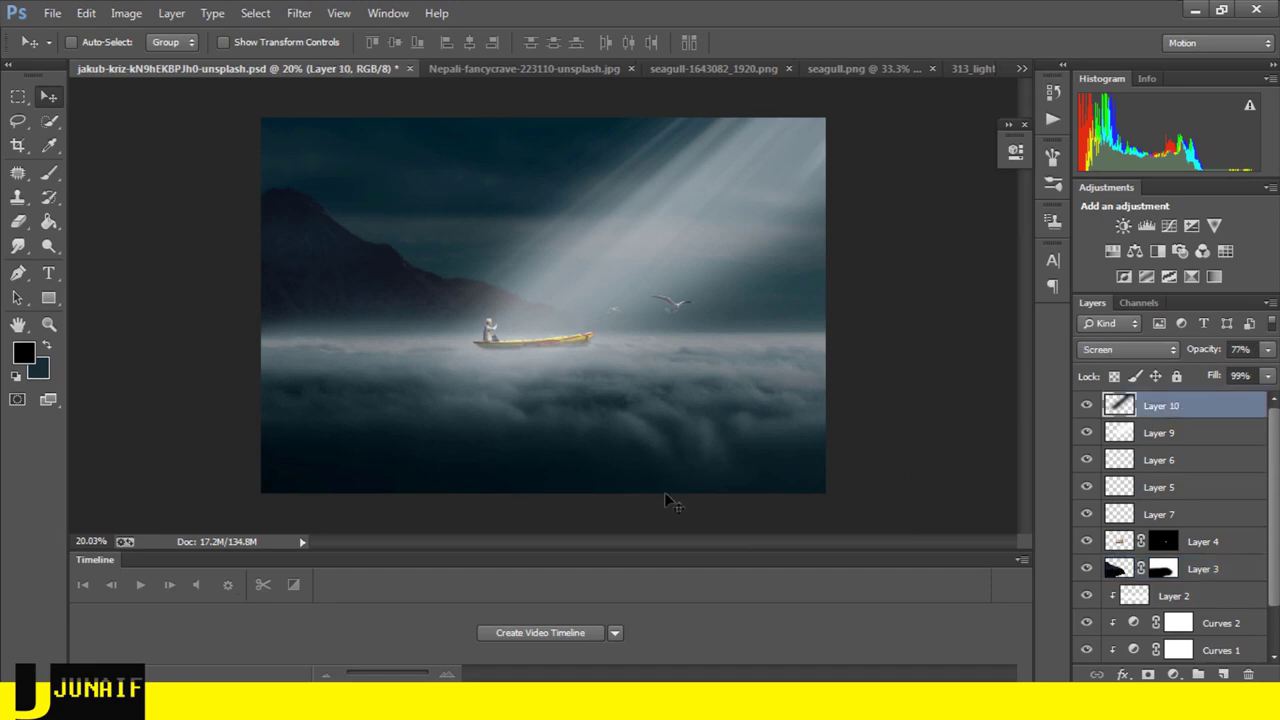
key(ctrl+shift+alt+e)
click(299, 13)
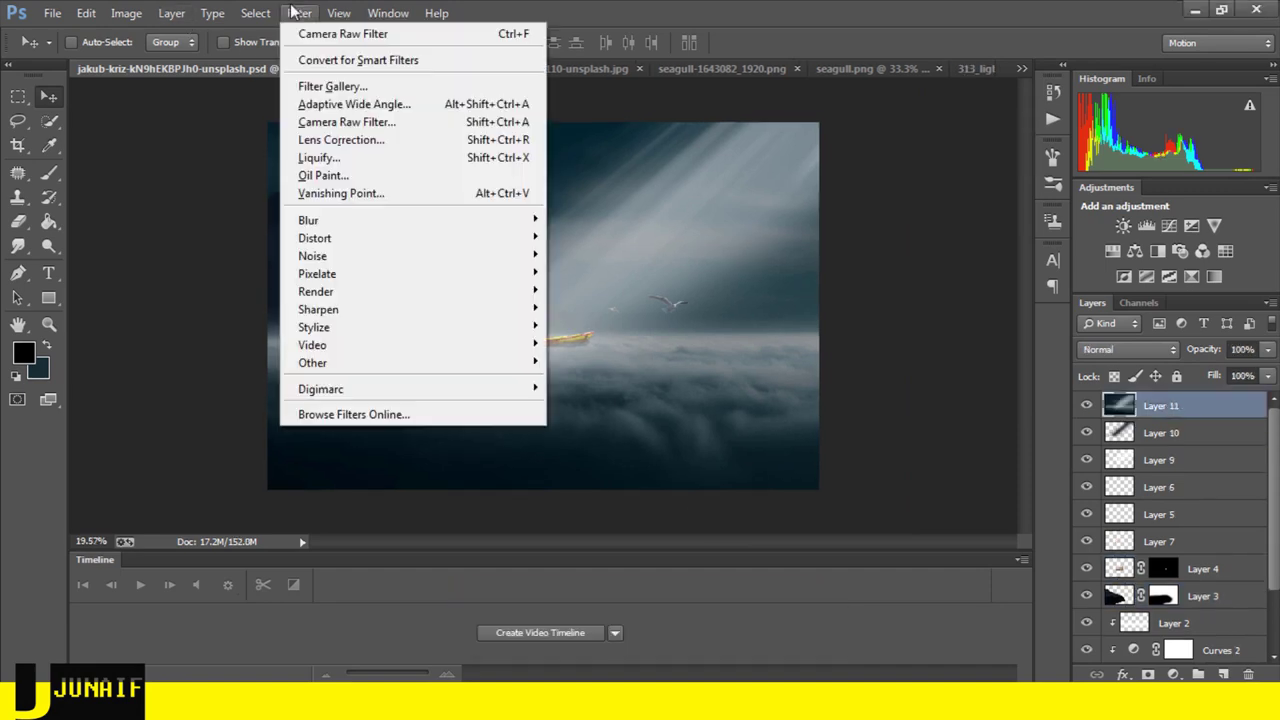
click(362, 129)
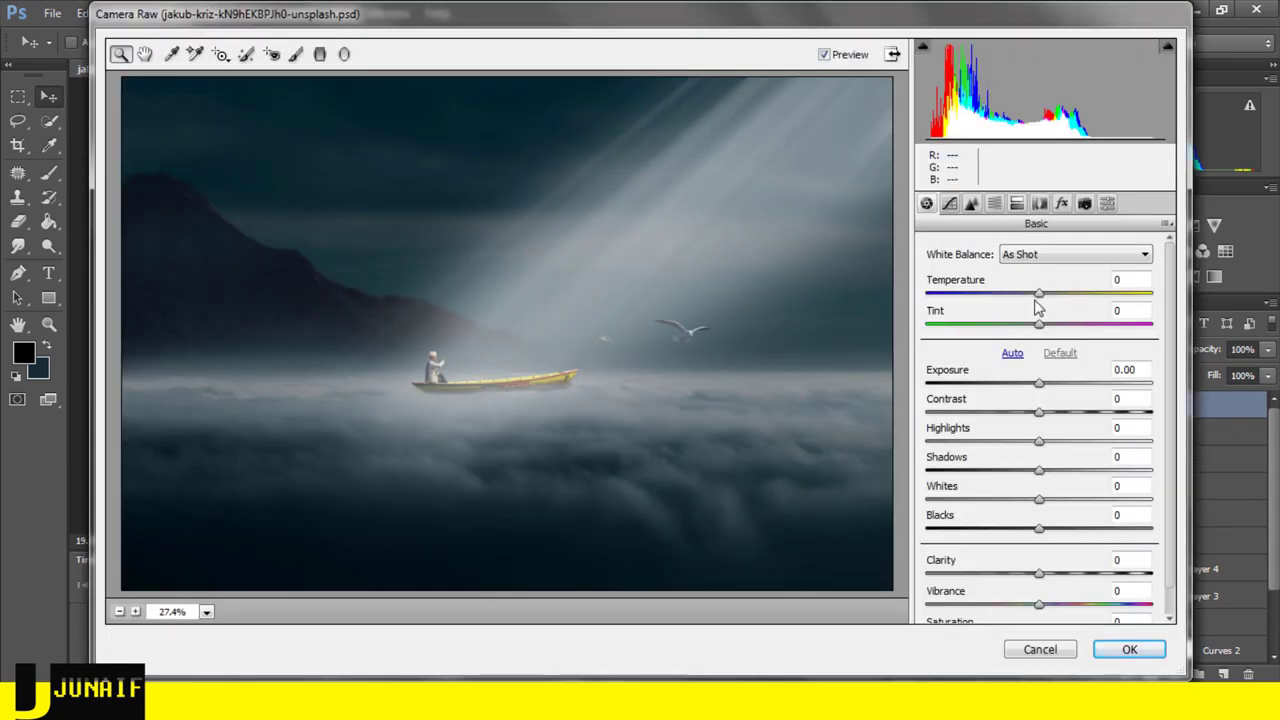
- Cool the temperature to -12 and raise clarity to +8 in Camera Raw
drag(1040, 295, 1027, 305)
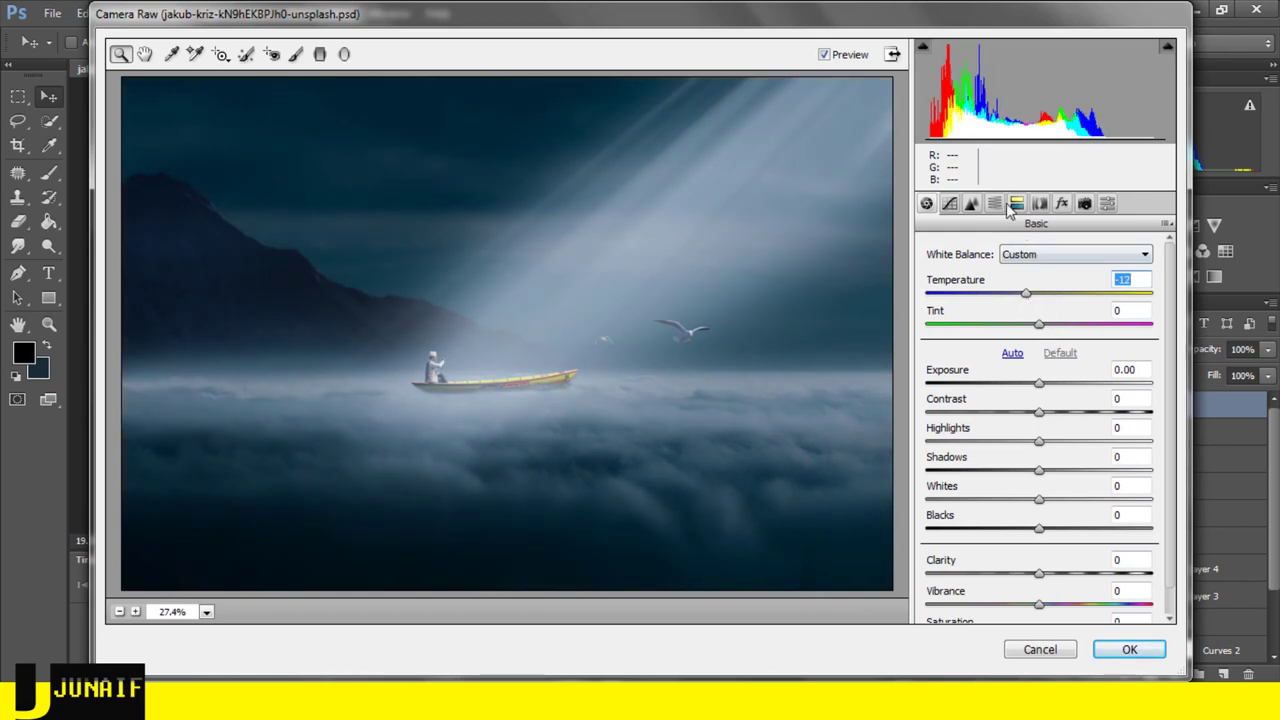
click(1041, 549)
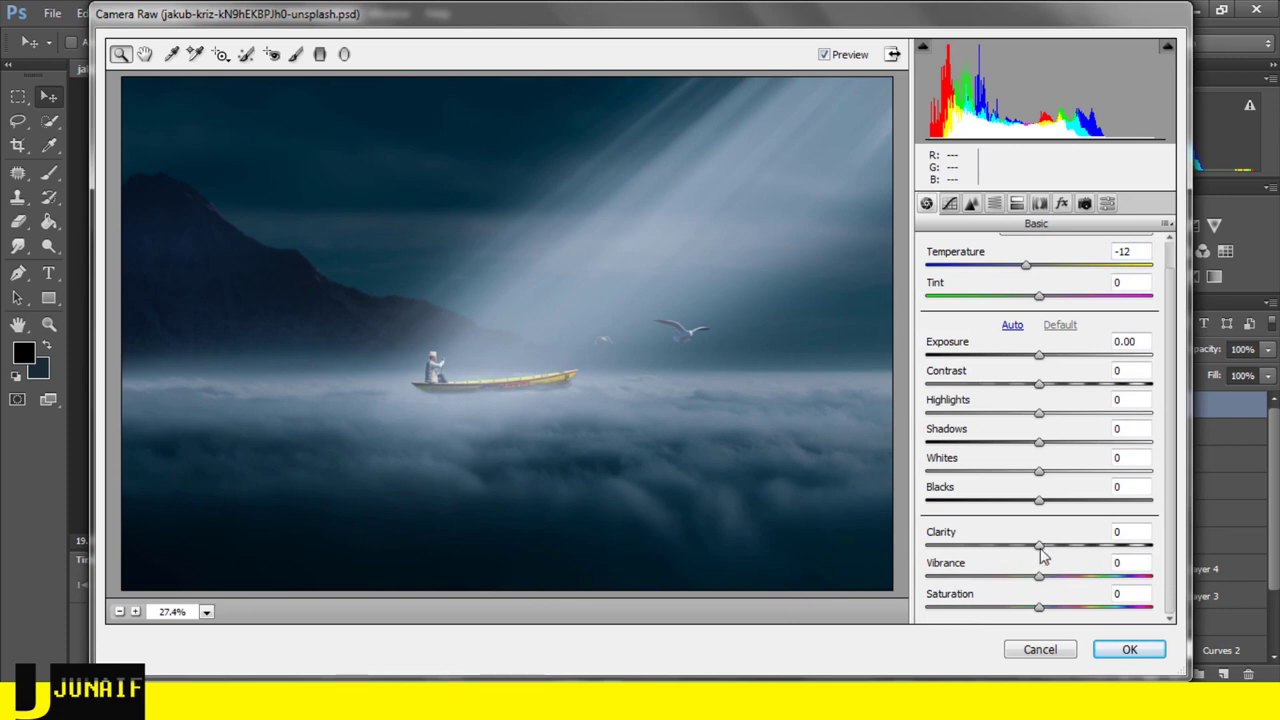
mouse_move(1041, 549)
mouse_down()
mouse_move(1060, 551)
mouse_move(1050, 583)
mouse_move(1074, 583)
mouse_move(1031, 610)
mouse_move(1053, 612)
mouse_up()
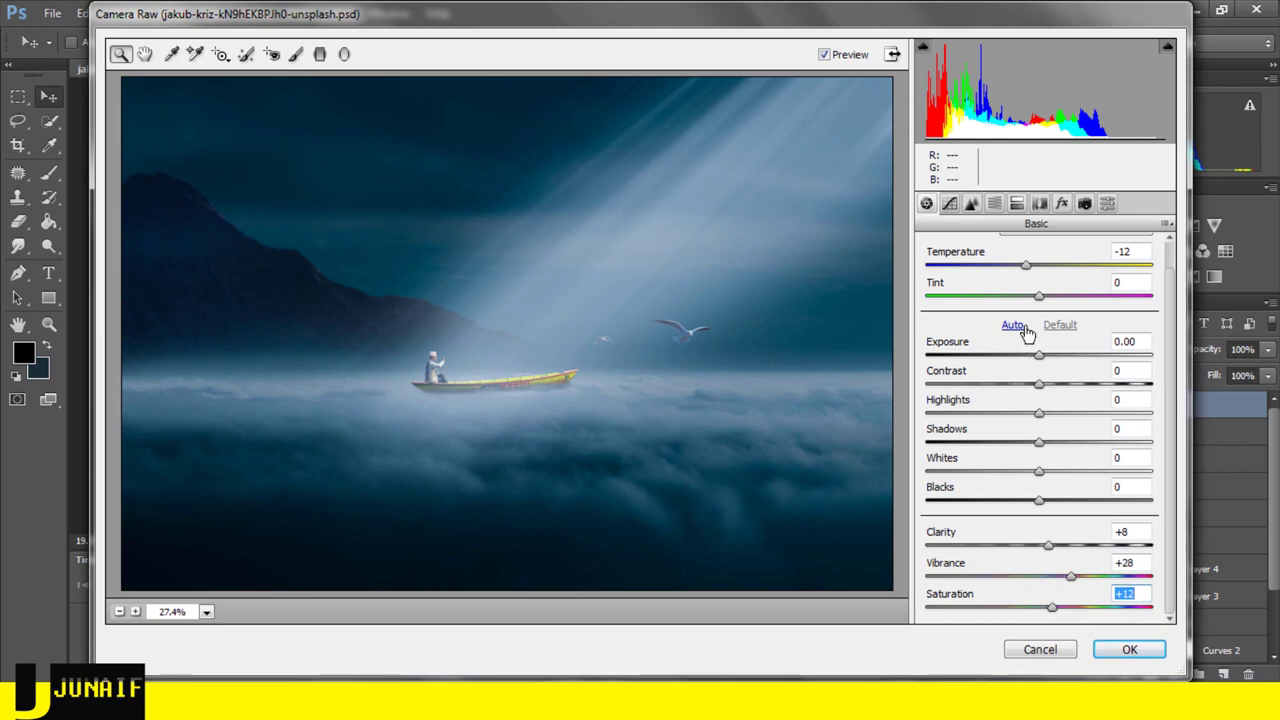
click(994, 204)
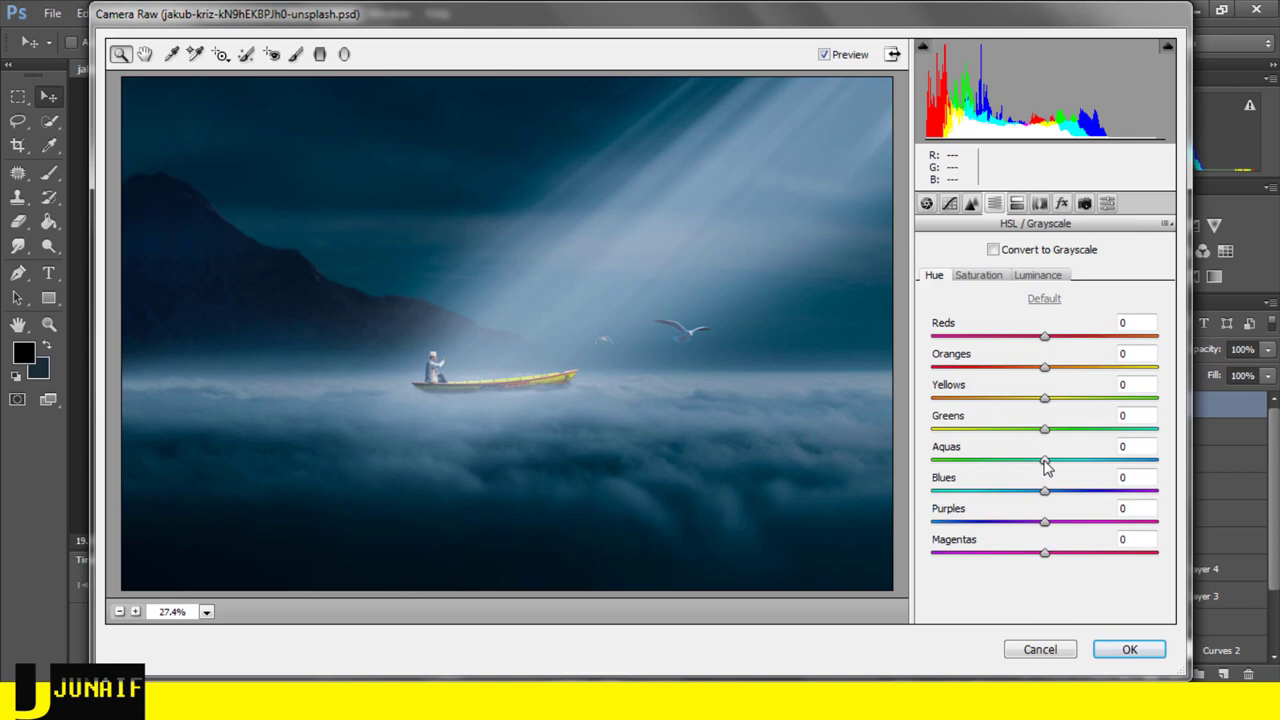
- Tint the highlights blue with split toning hue 237 and strong saturation, then apply the filter
click(971, 204)
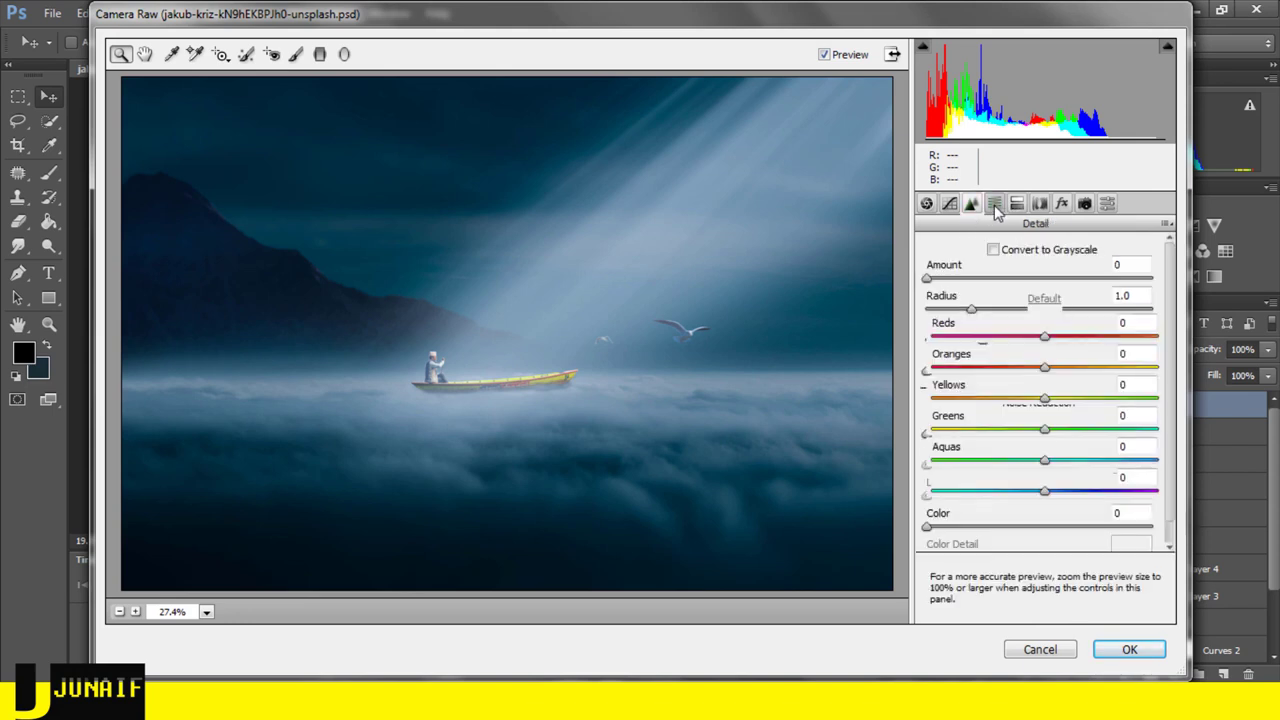
click(1016, 204)
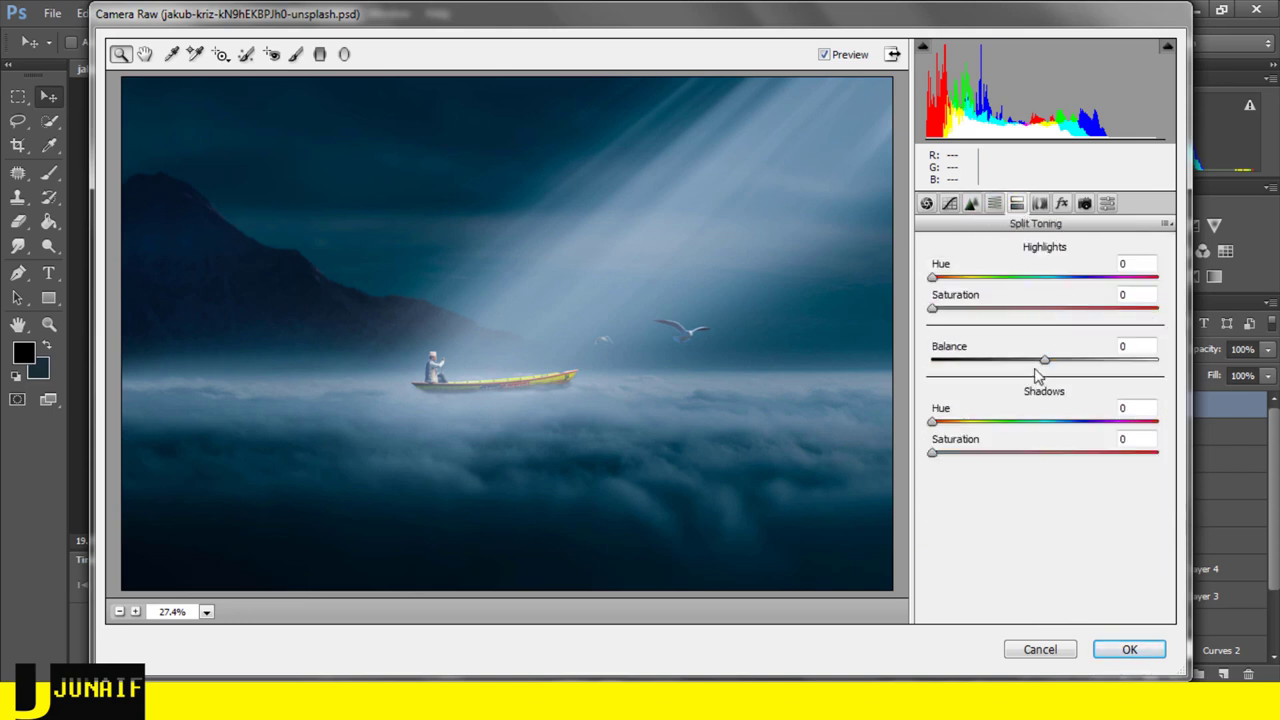
drag(933, 278, 1080, 293)
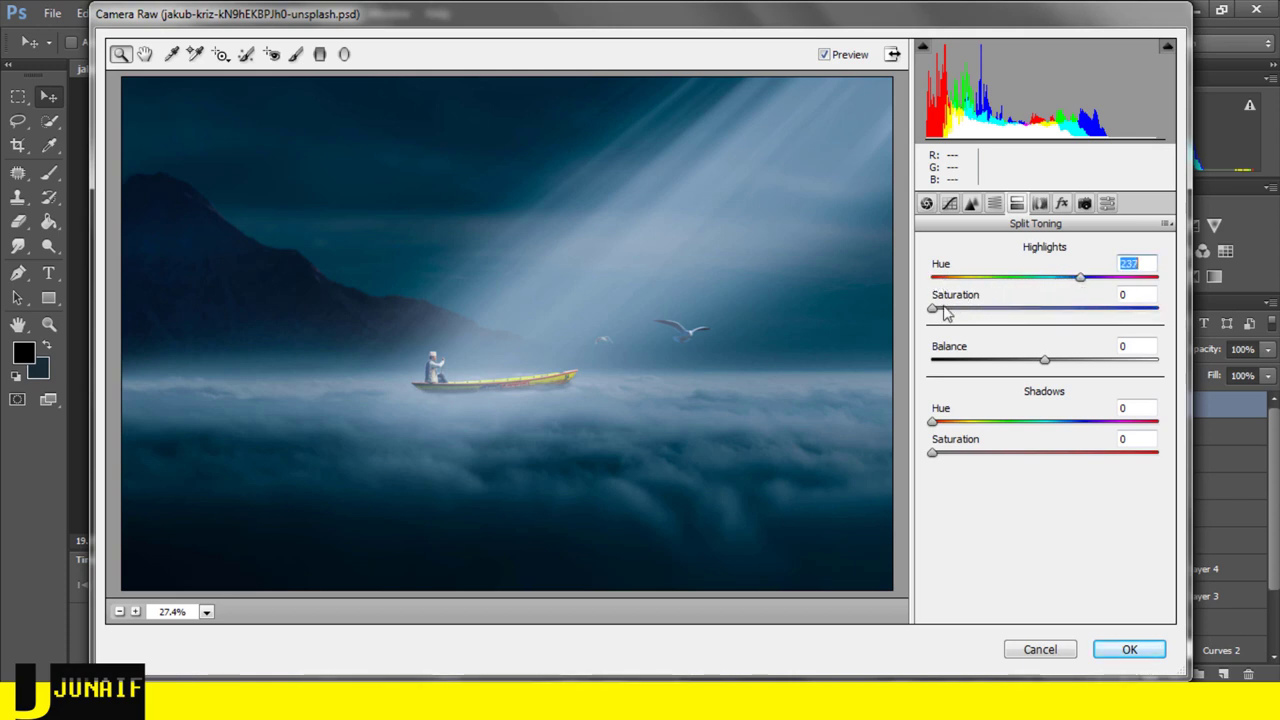
mouse_move(932, 313)
mouse_down()
mouse_move(956, 318)
mouse_move(918, 318)
mouse_move(1140, 333)
mouse_move(1119, 336)
mouse_up()
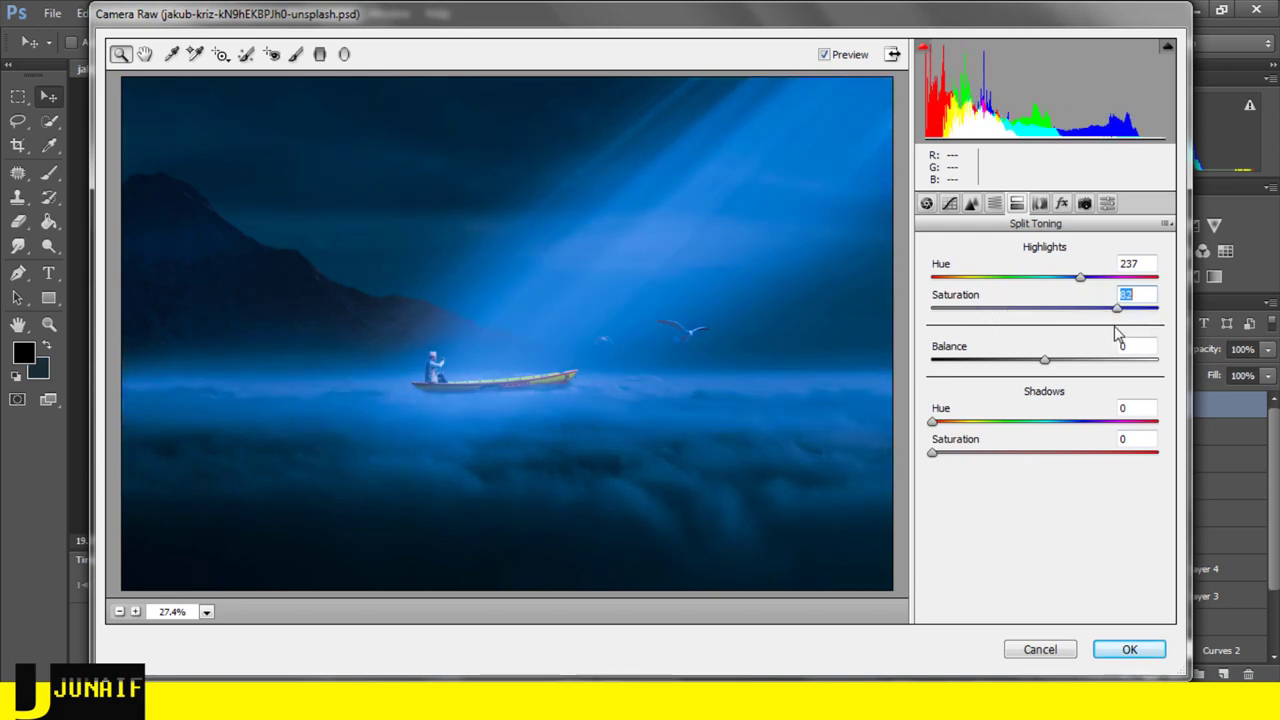
click(1129, 650)
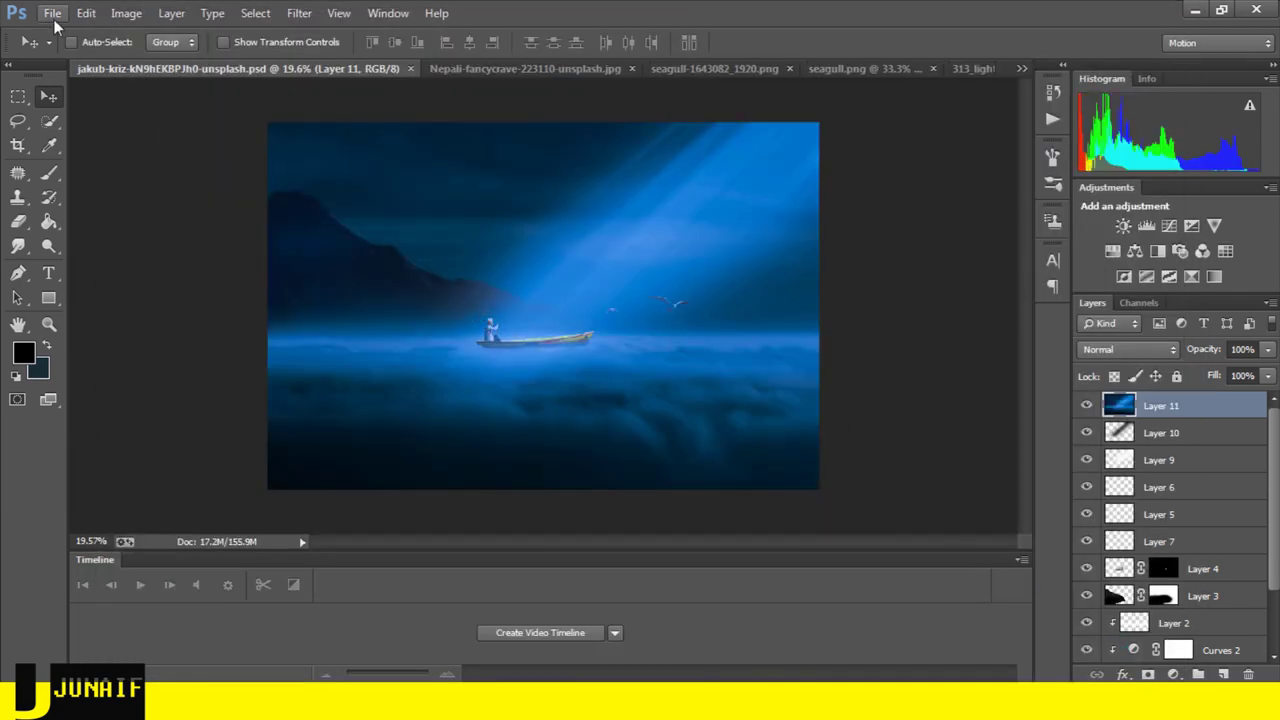
- Save the composite to the Desktop as JPEG 'Light Beam' at maximum quality 12
click(52, 14)
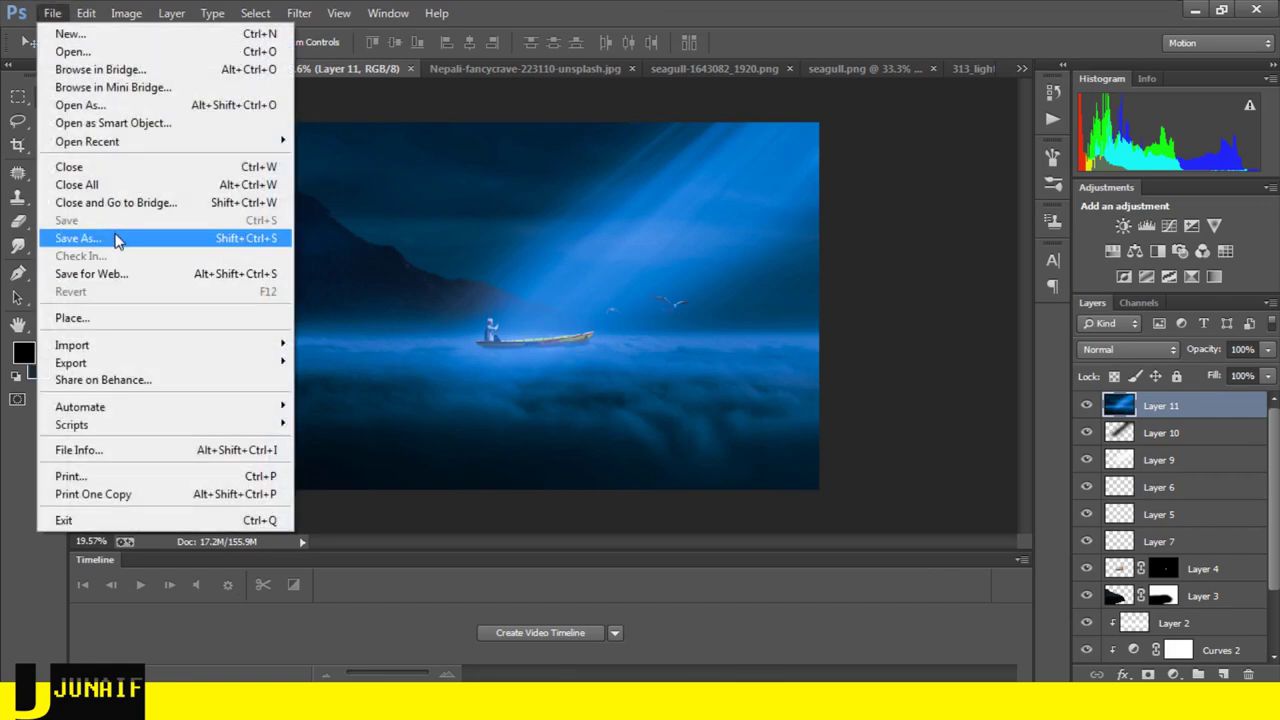
click(114, 238)
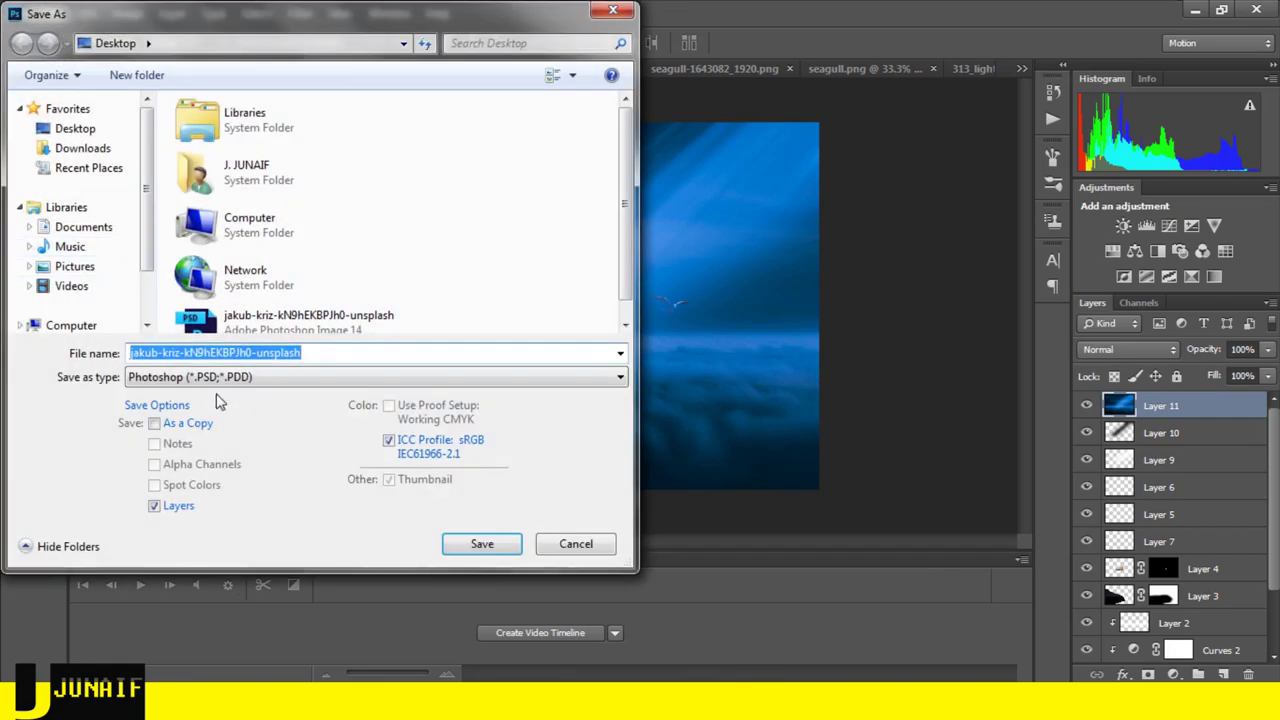
click(220, 377)
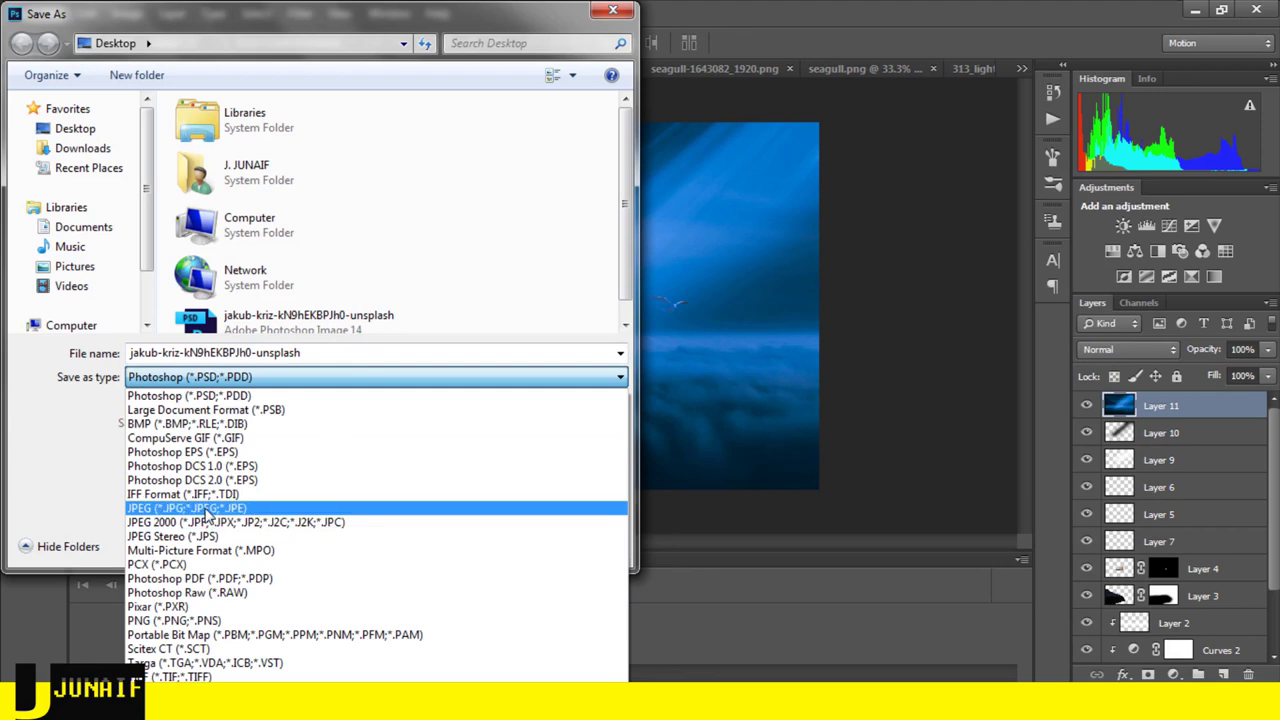
click(208, 508)
click(334, 354)
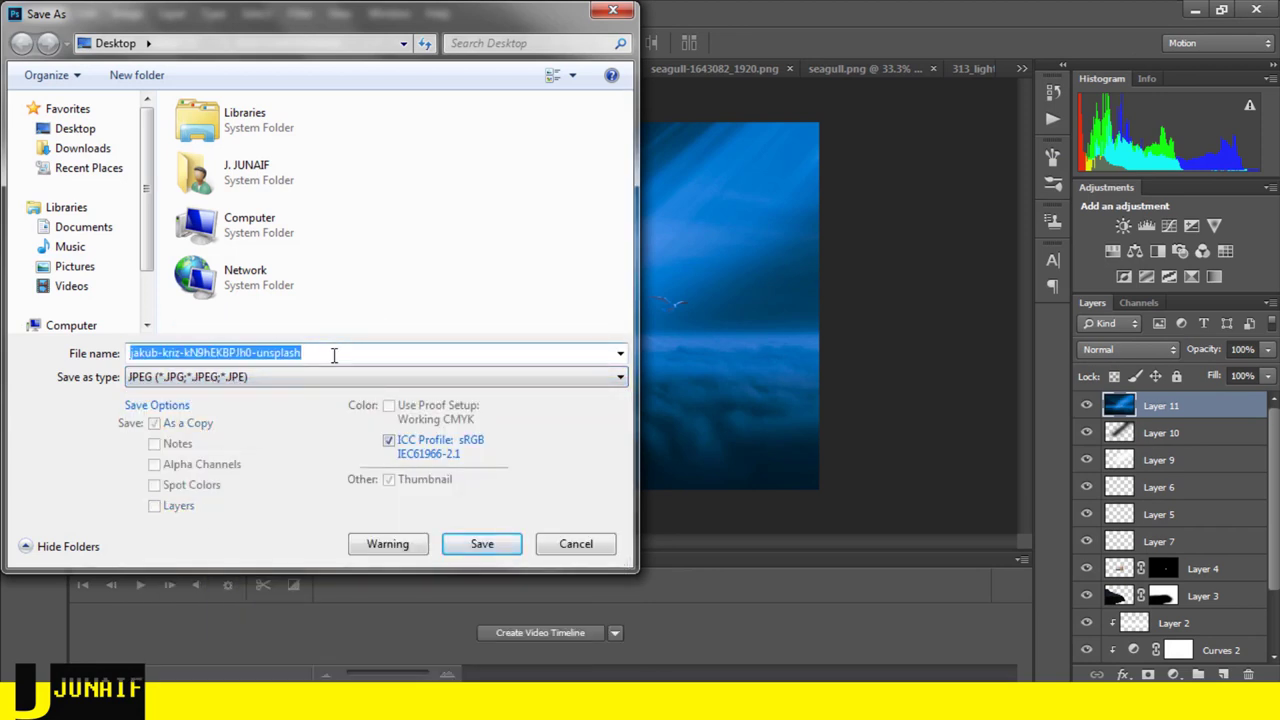
text(Light Beam)
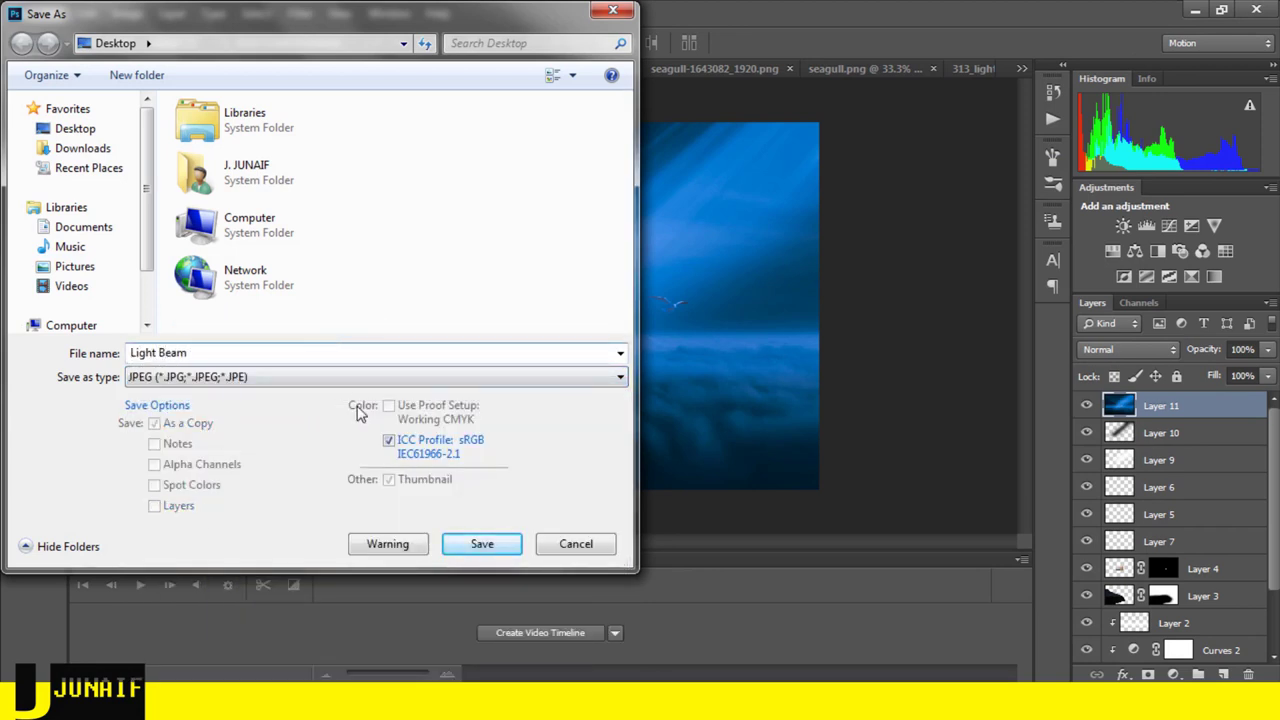
click(76, 131)
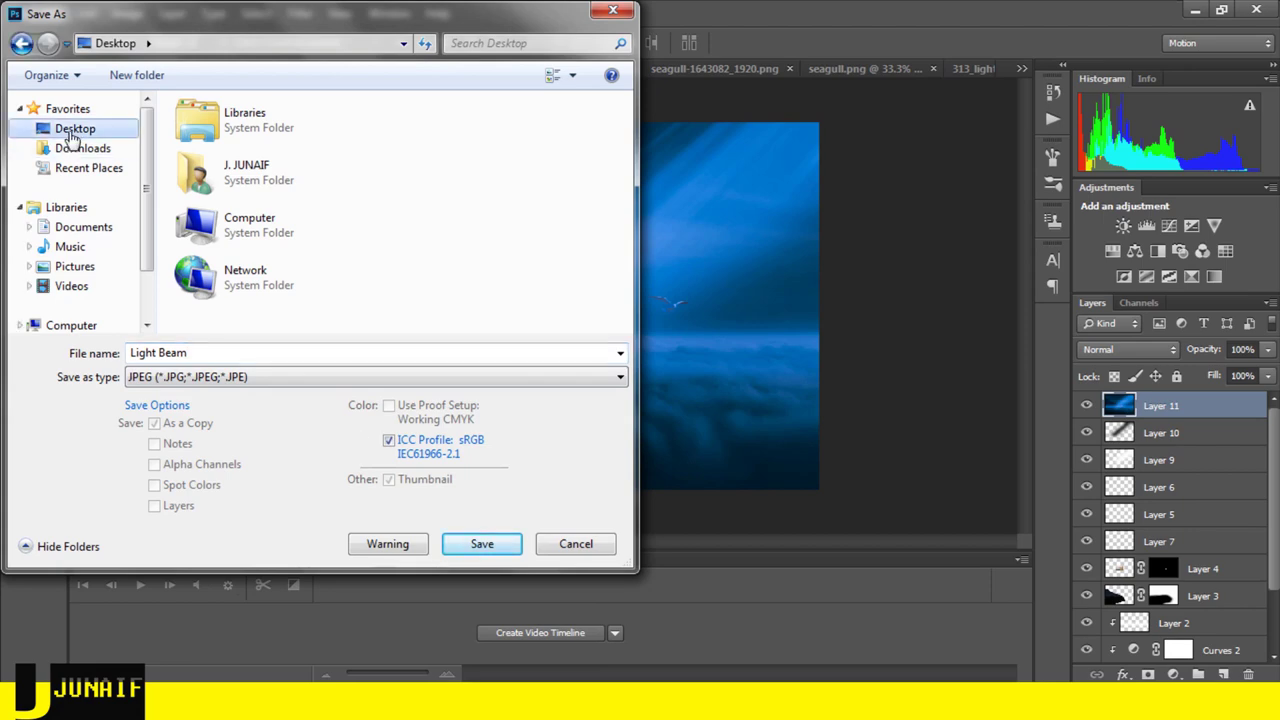
click(478, 550)
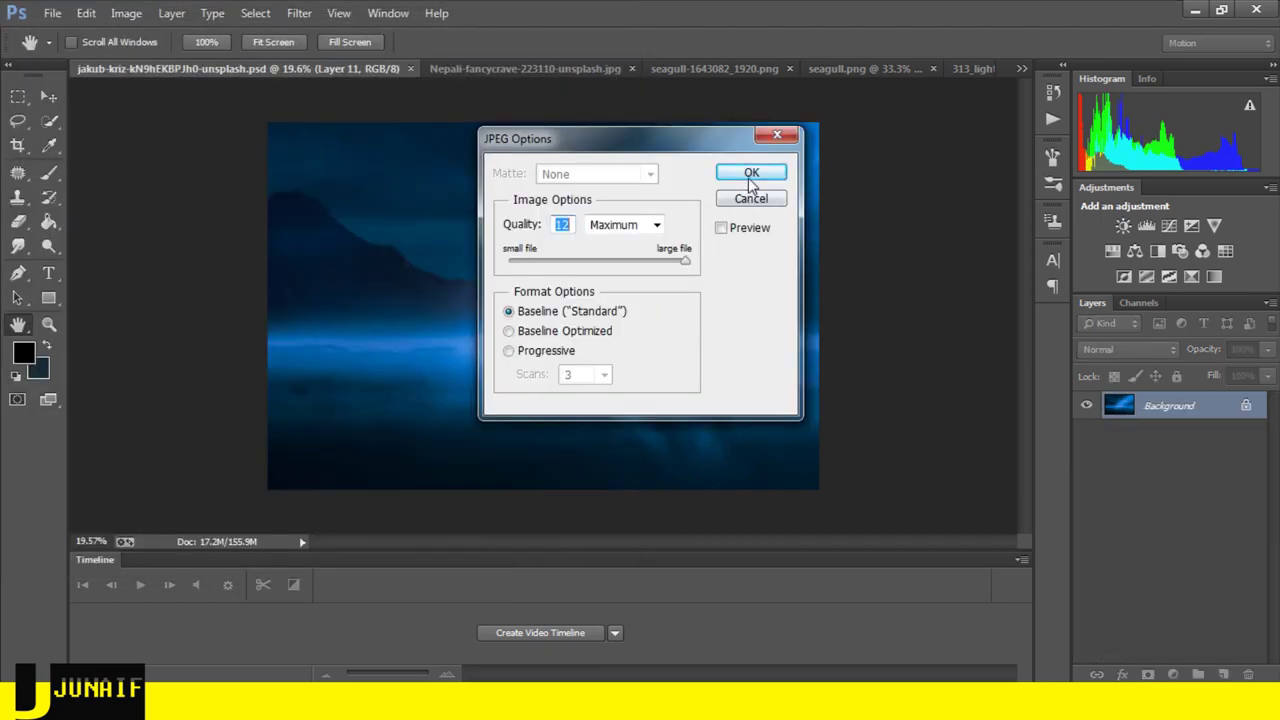
click(749, 176)
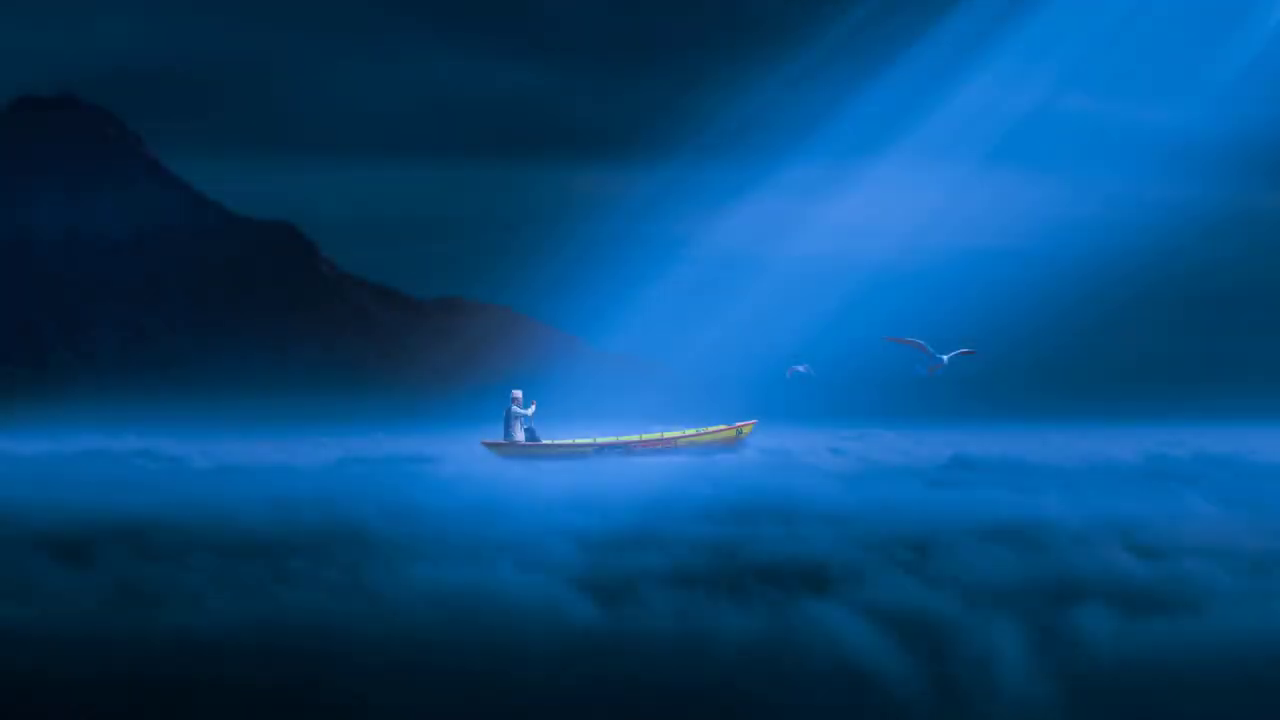